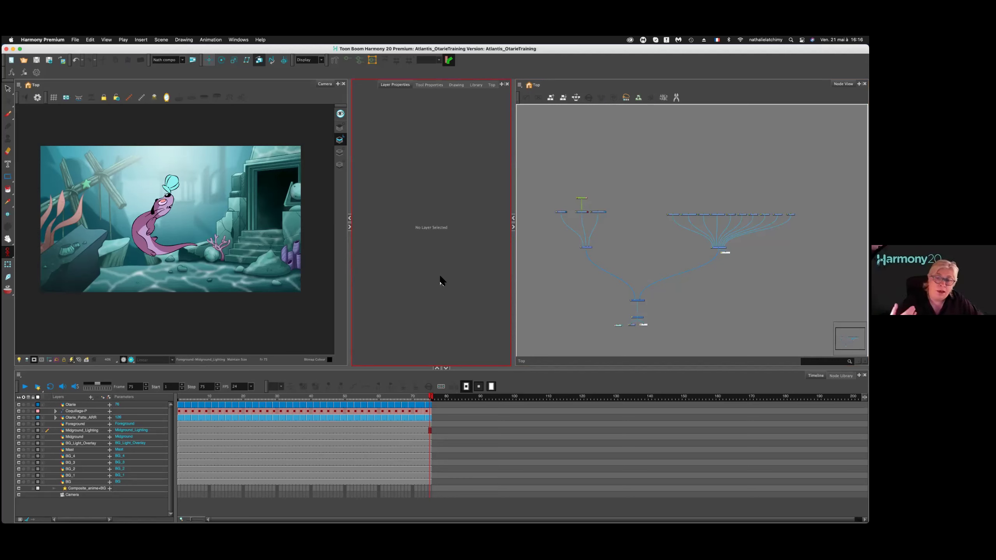
click(743, 277)
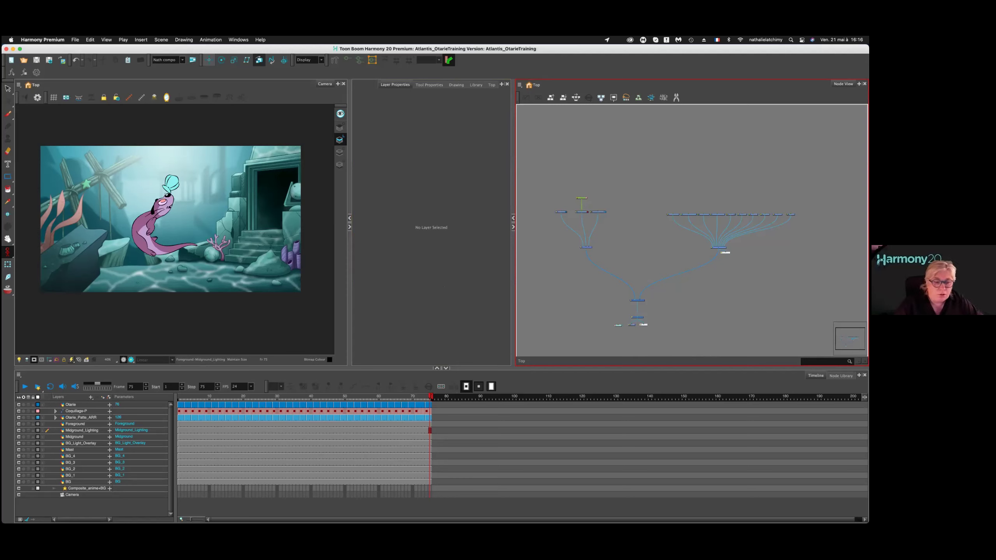
click(478, 485)
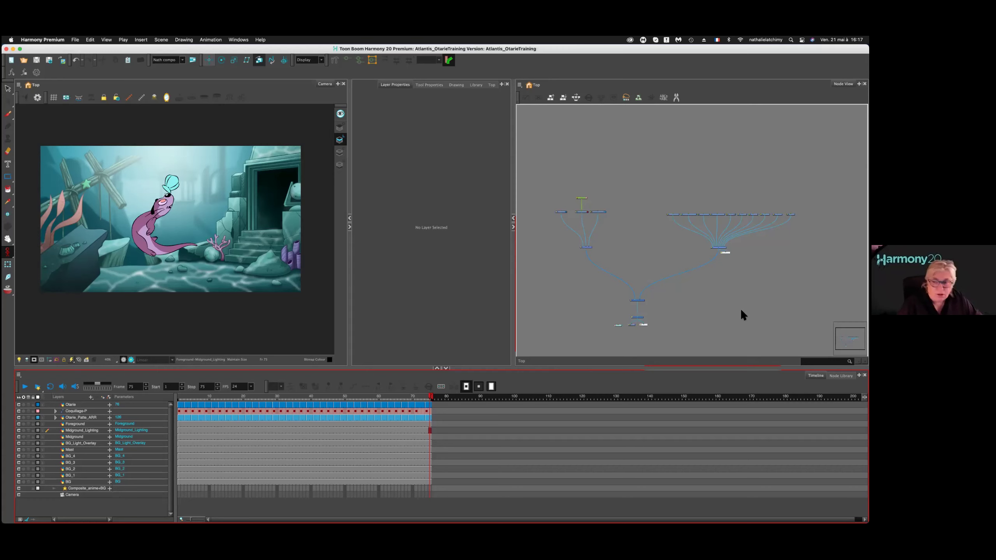
Select the Display_BG node connected to the background composite and check its layer properties.
click(726, 252)
scroll(596, 227, up, 5)
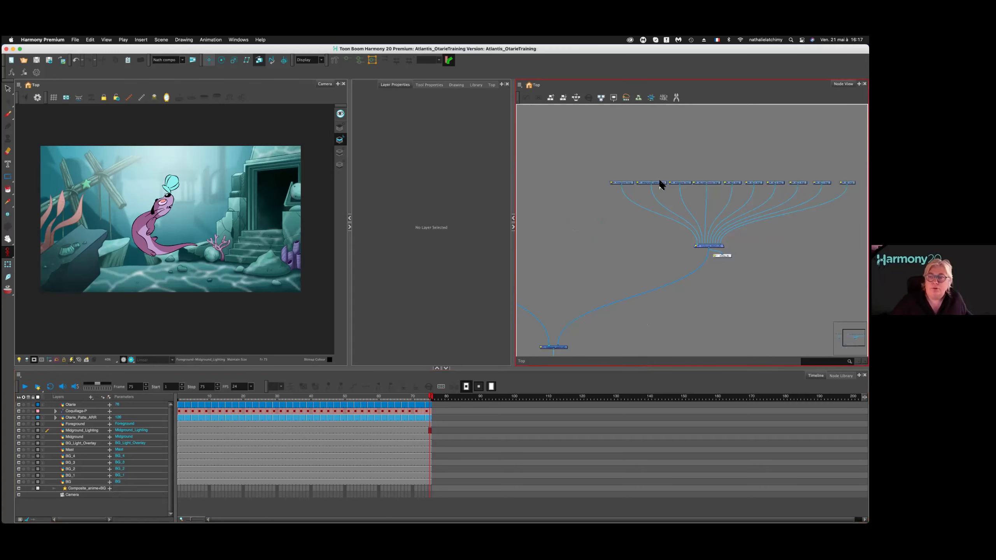
scroll(656, 209, up, 2)
scroll(656, 209, up, 3)
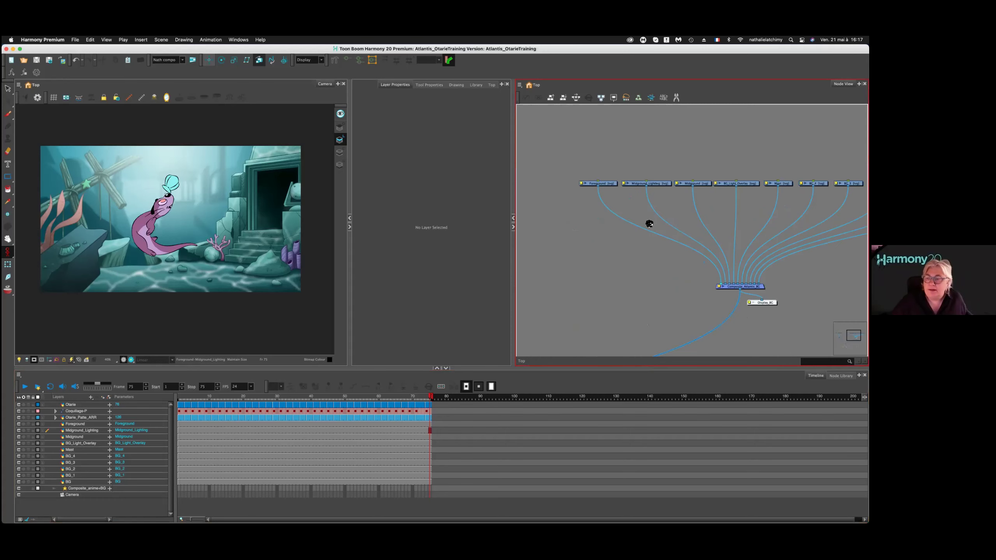
drag(352, 207, 323, 204)
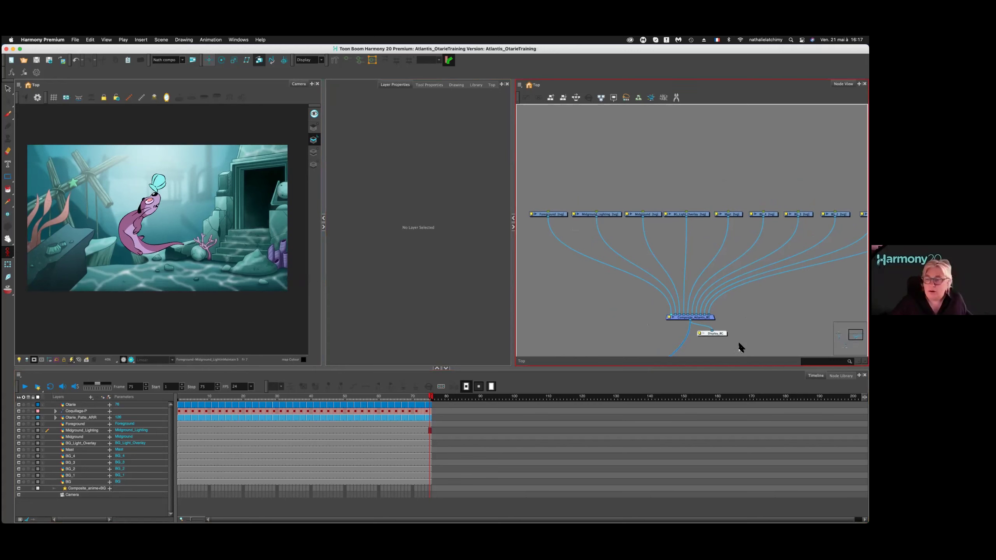
click(720, 332)
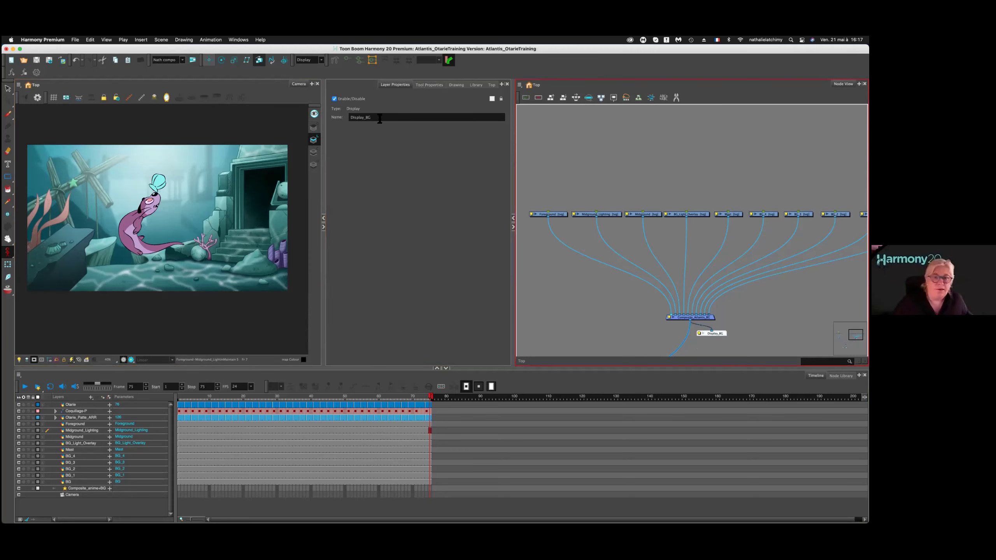
Switch the scene's active display to Display_BG so only the background layers are shown.
click(307, 60)
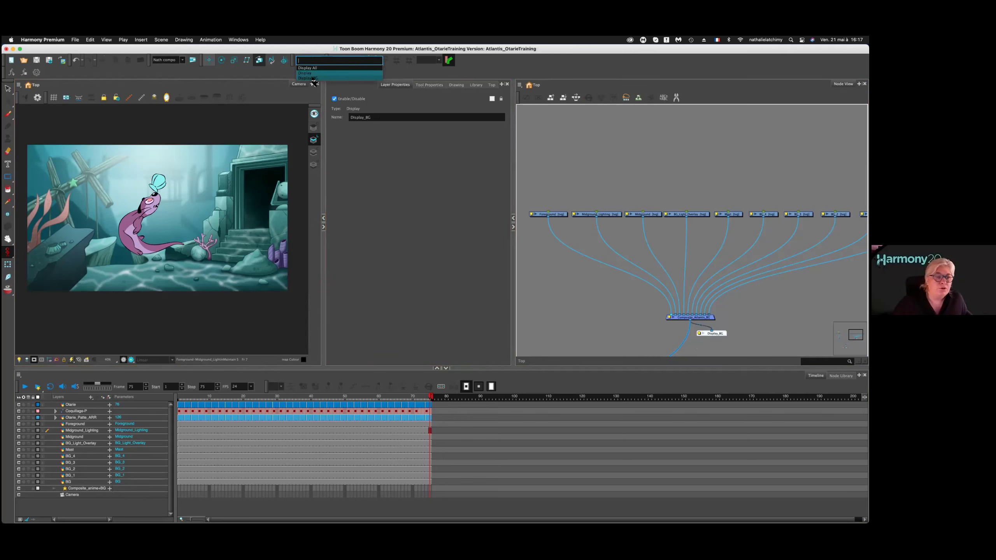
click(299, 84)
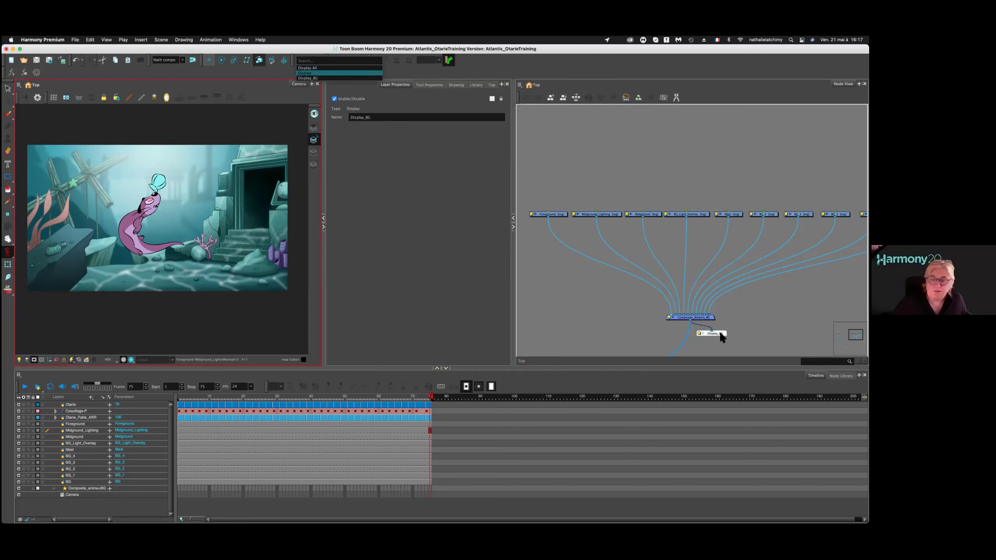
scroll(719, 331, up, 5)
scroll(719, 331, down, 5)
click(310, 59)
click(307, 78)
click(107, 202)
click(316, 78)
click(71, 223)
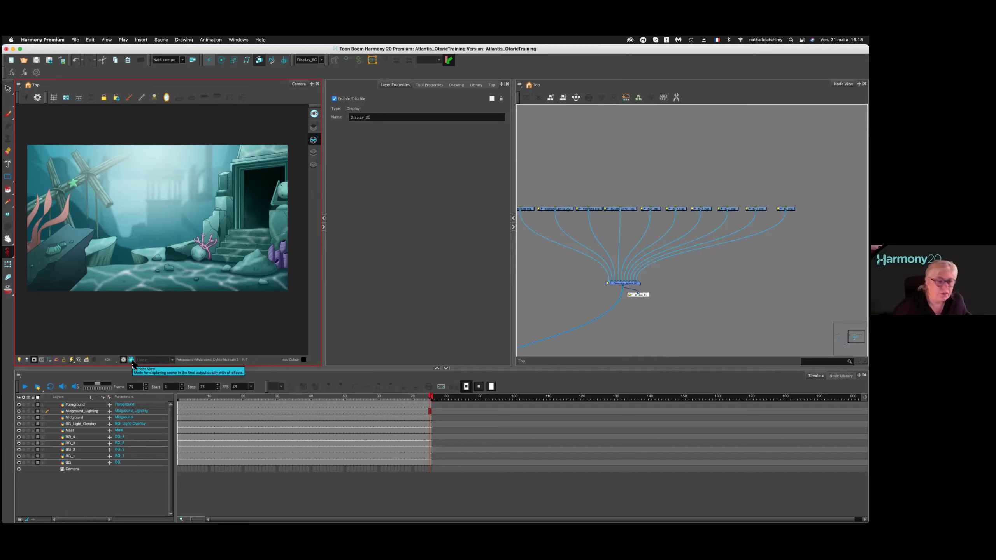
Preview the background in Render View, return to the OpenGL view, and clear the node selection.
click(132, 360)
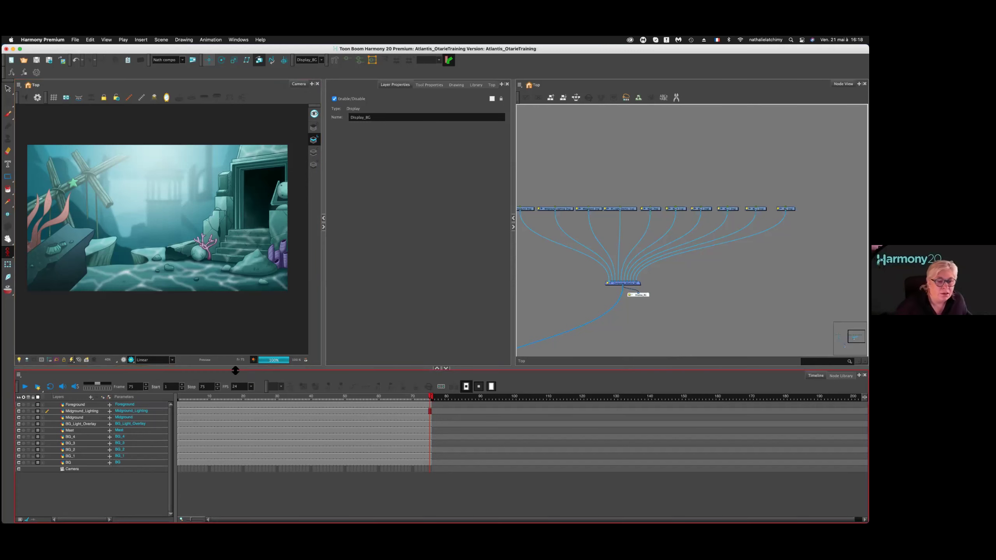
click(123, 360)
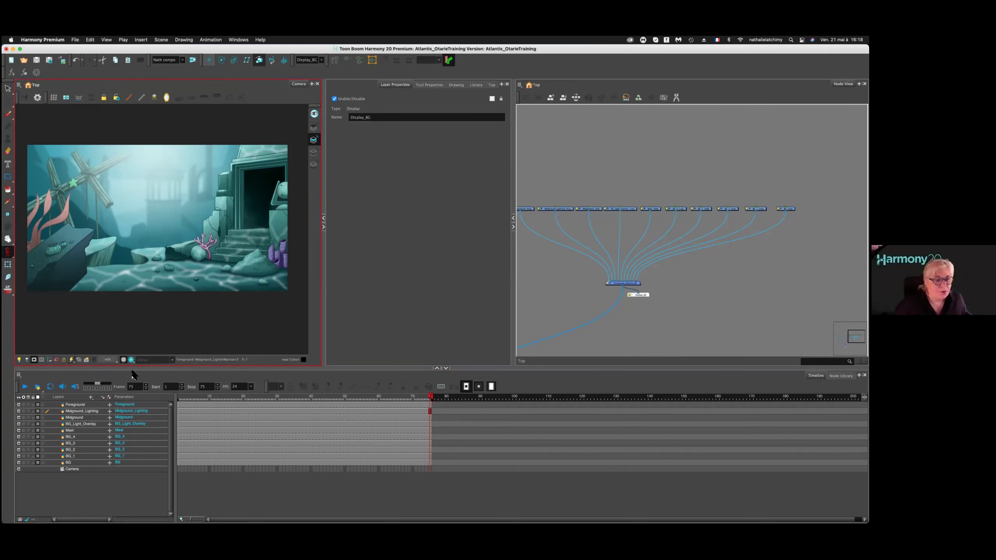
click(557, 269)
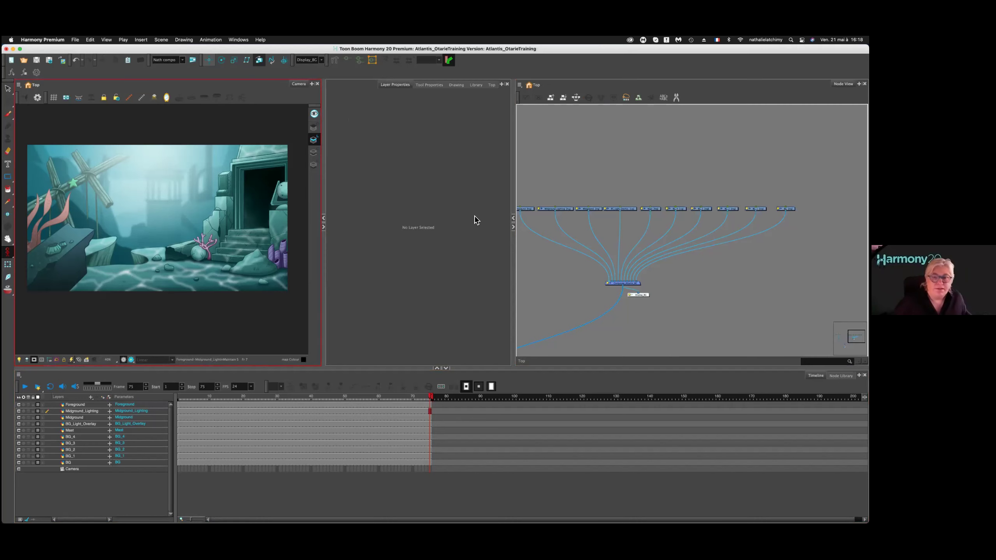
Add a Top view to the middle view group and frame the camera cone in it.
click(492, 84)
click(501, 84)
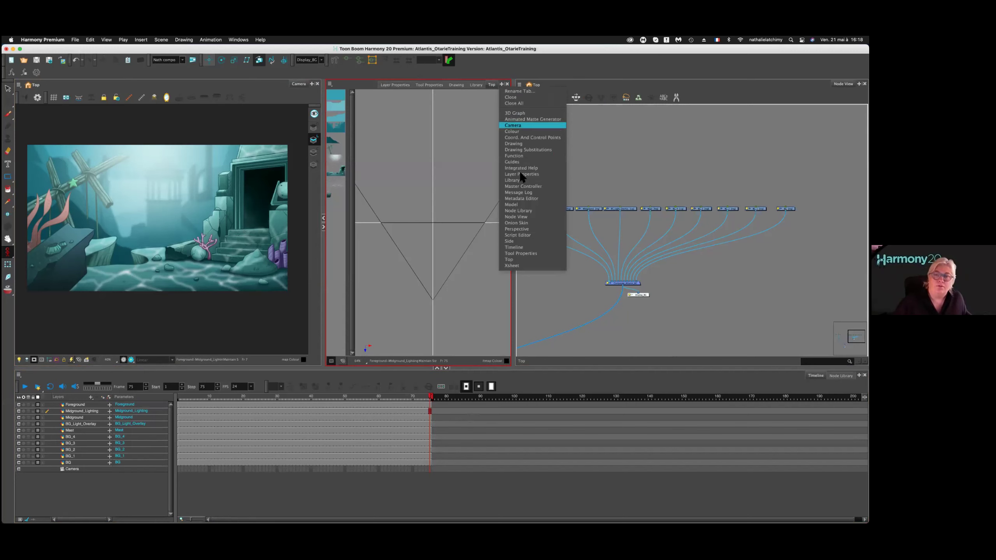
click(525, 259)
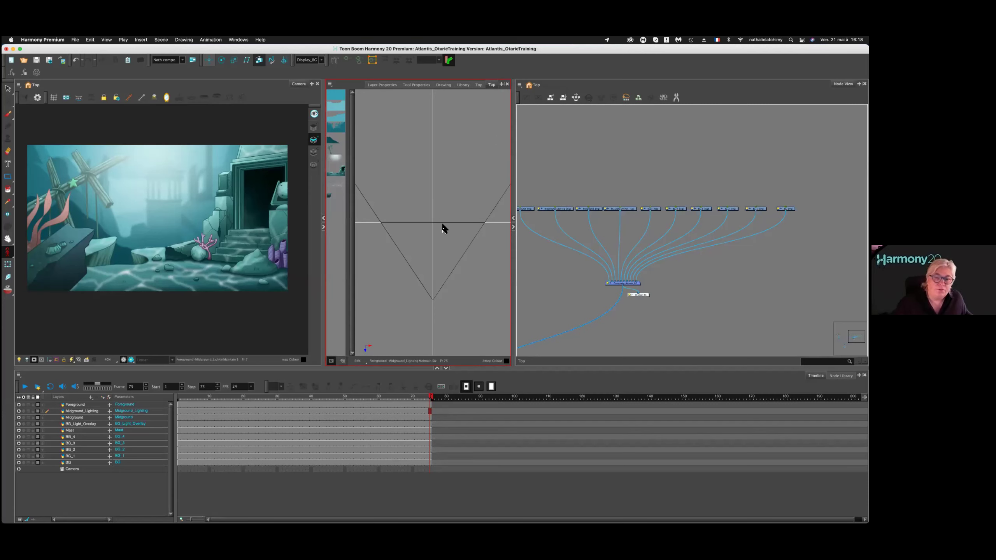
scroll(382, 196, down, 4)
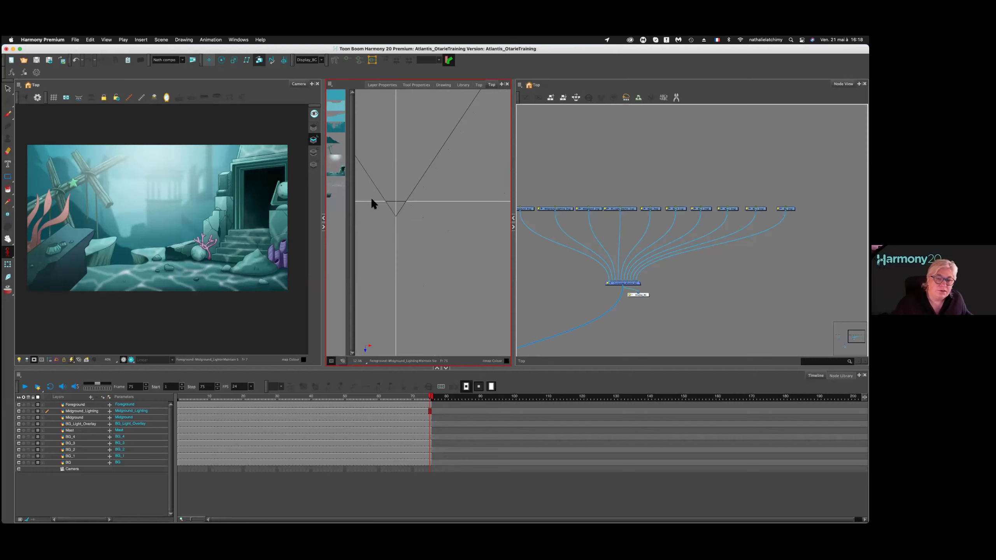
scroll(397, 200, up, 2)
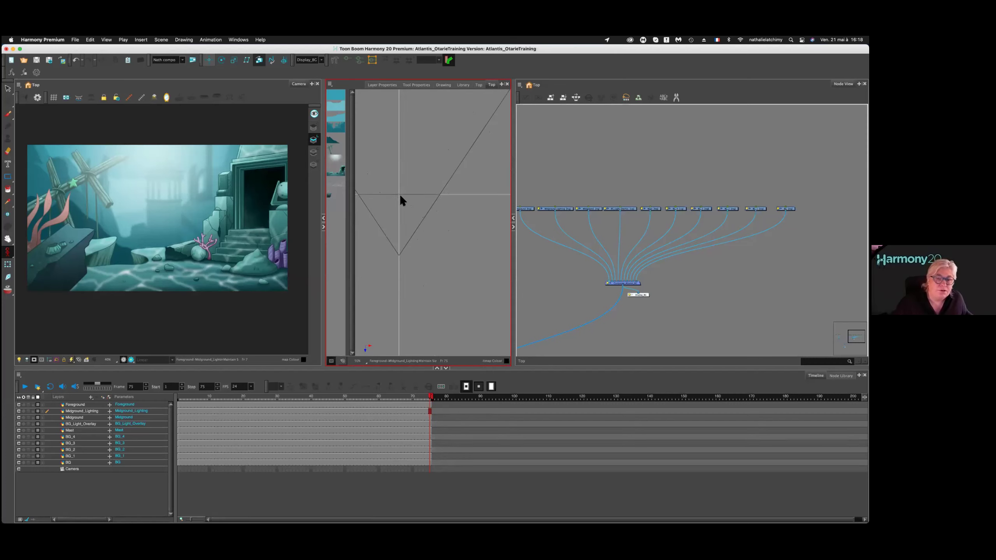
scroll(407, 196, up, 2)
scroll(415, 196, up, 1)
Select the Foreground layer and frame it in both the node network and the Top view.
click(429, 193)
click(526, 210)
click(426, 194)
scroll(432, 195, up, 2)
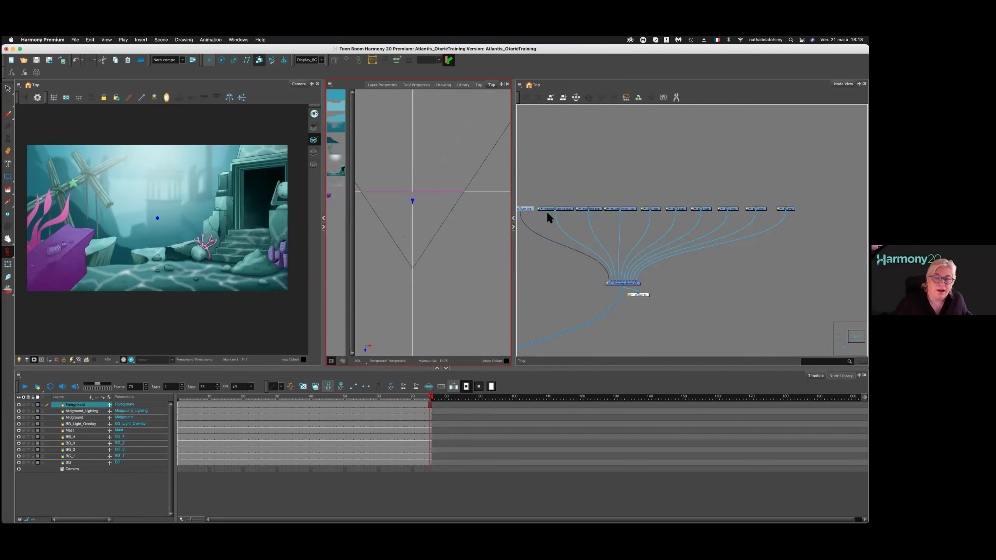
click(575, 198)
scroll(581, 210, left, 1)
scroll(580, 212, left, 2)
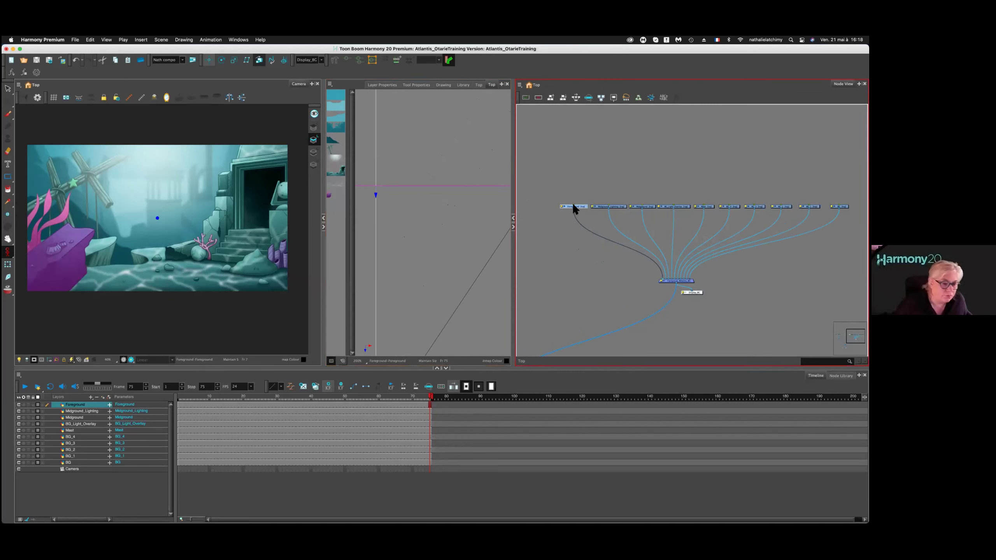
key(2)
click(92, 405)
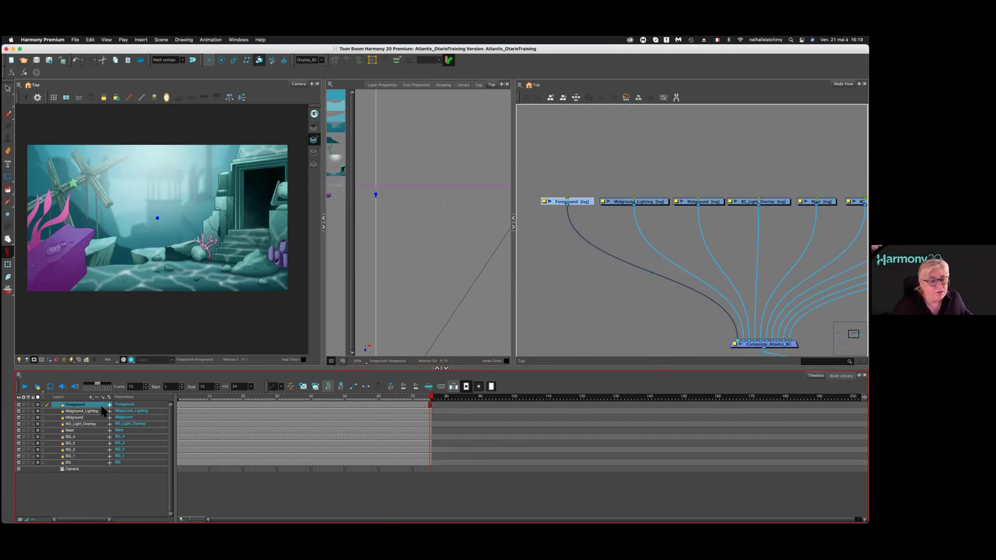
click(447, 301)
click(538, 229)
scroll(438, 226, down, 5)
click(57, 262)
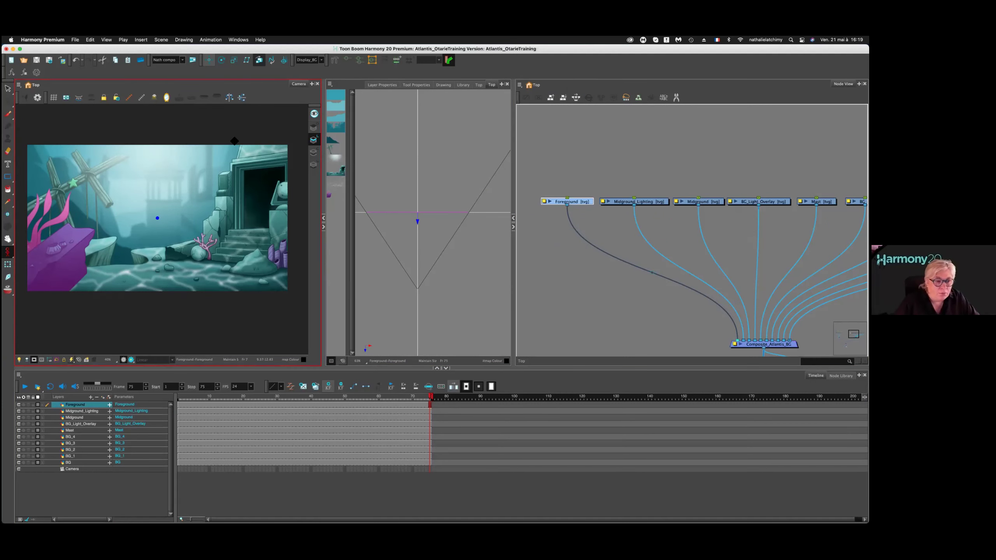
Try moving the Foreground layer in depth in the Top view with the Translate tool, and undo the move.
click(208, 61)
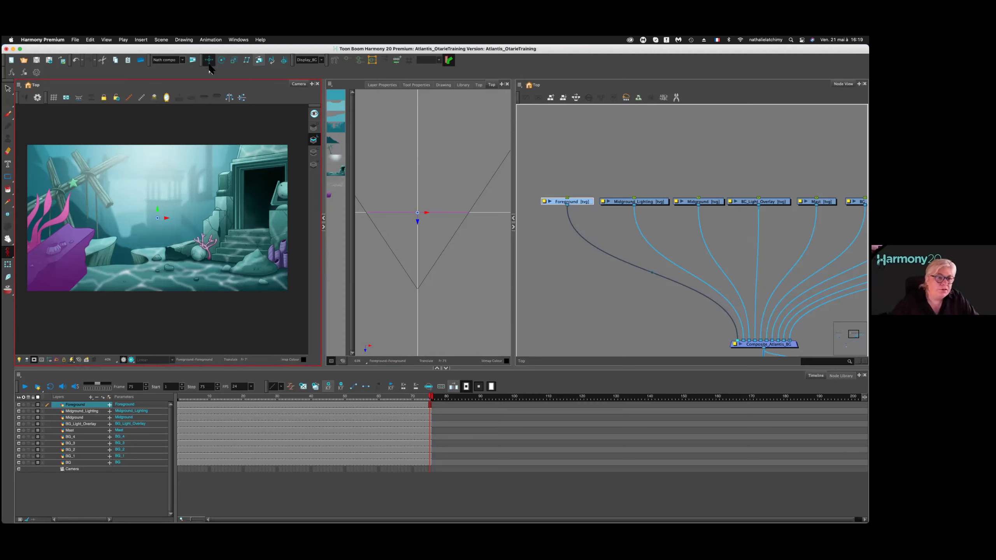
click(400, 220)
mouse_move(417, 226)
mouse_down()
mouse_move(416, 270)
mouse_move(418, 219)
mouse_up()
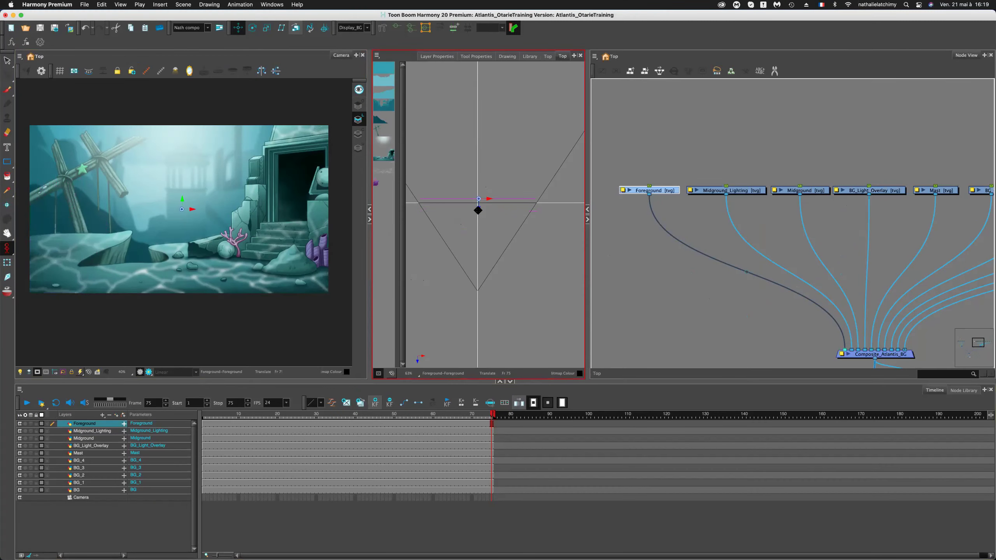
key(super+z)
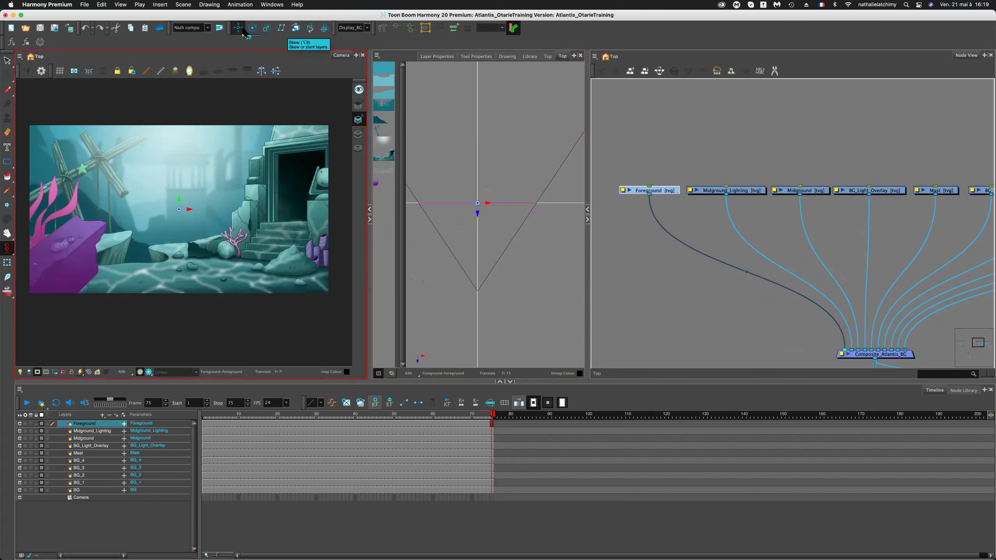
Move the Foreground layer slightly toward the camera in the Top view with the Maintain Size tool, then deselect it.
click(297, 29)
click(477, 204)
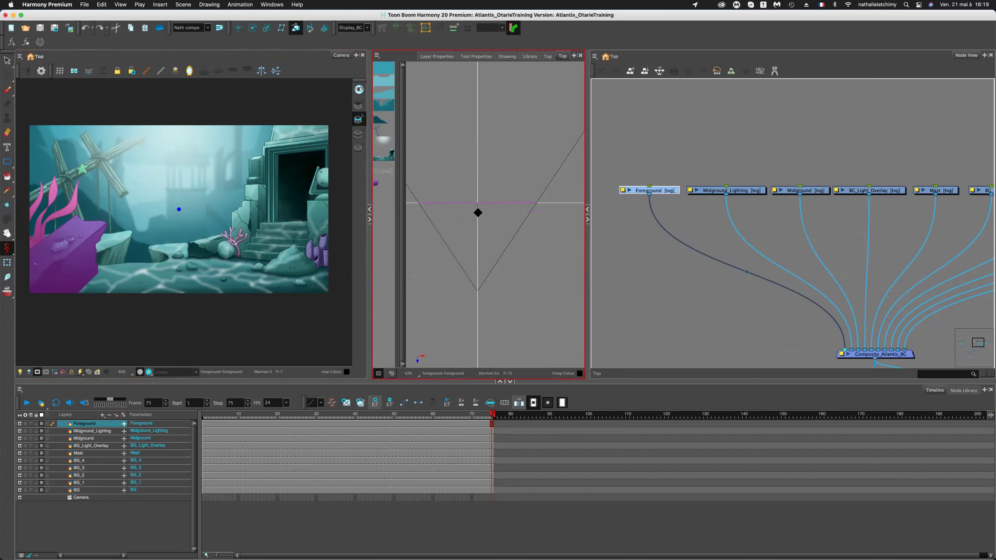
mouse_move(478, 213)
mouse_down()
mouse_move(477, 245)
mouse_move(477, 223)
mouse_up()
drag(476, 264, 476, 229)
click(473, 58)
click(446, 58)
click(844, 217)
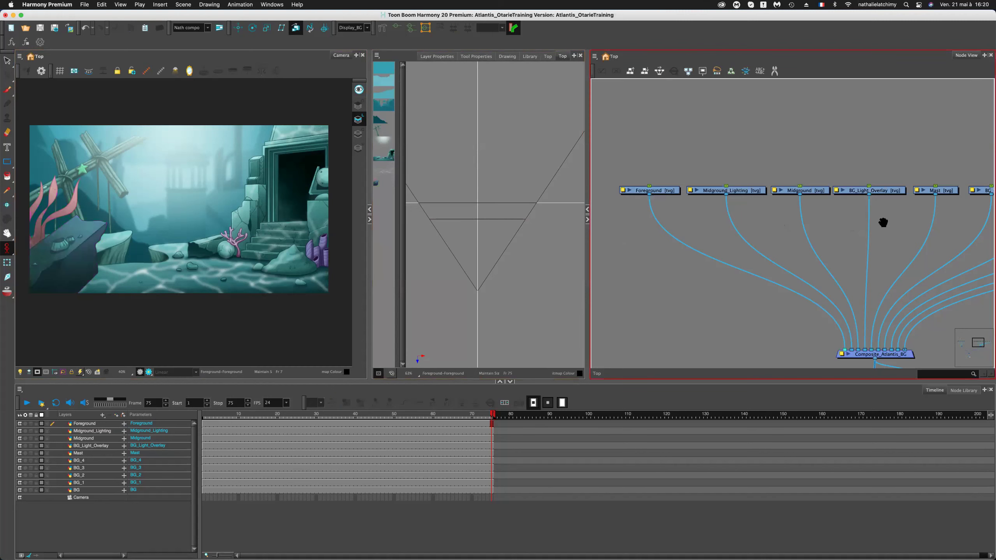
Move the BG layer far back from the camera in the Top view, maintaining its apparent size.
scroll(883, 223, down, 3)
scroll(914, 209, right, 3)
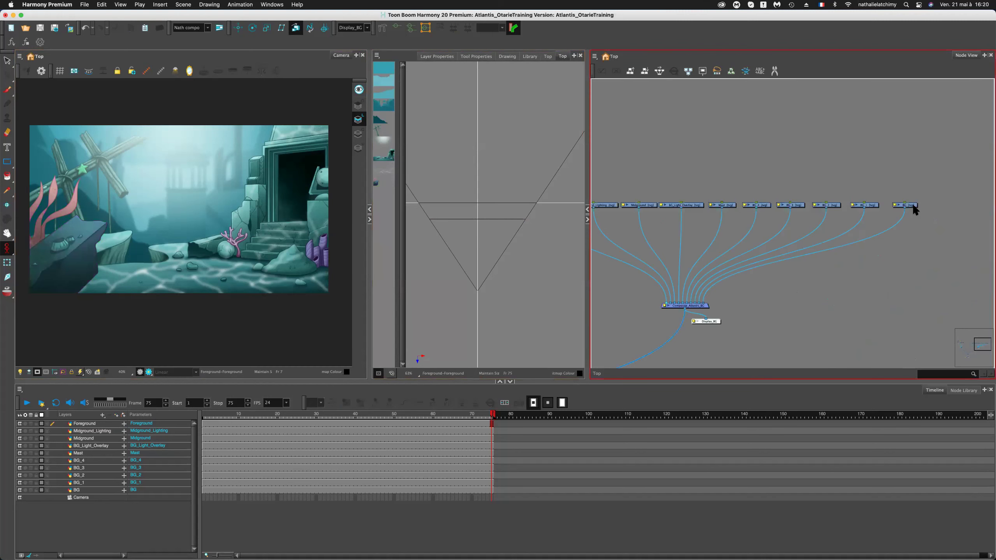
click(912, 204)
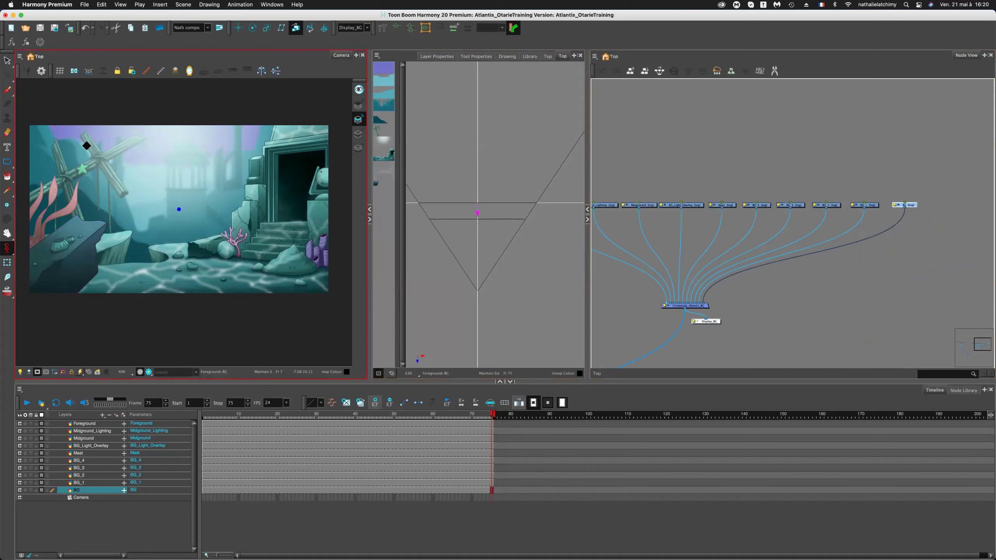
drag(478, 213, 478, 168)
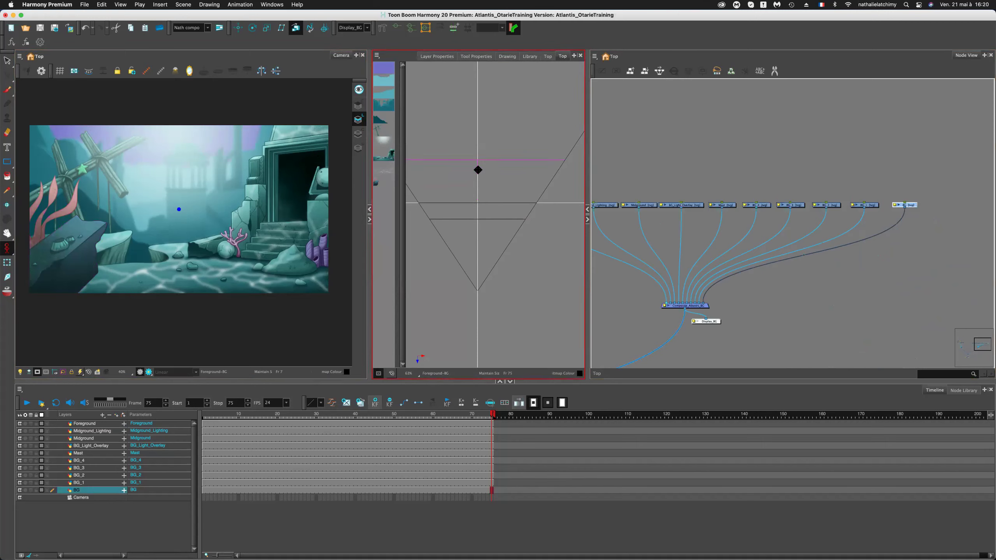
Set the animation mode to Animate Off and move the BG_1 layer back to just in front of BG in the Top view.
click(872, 206)
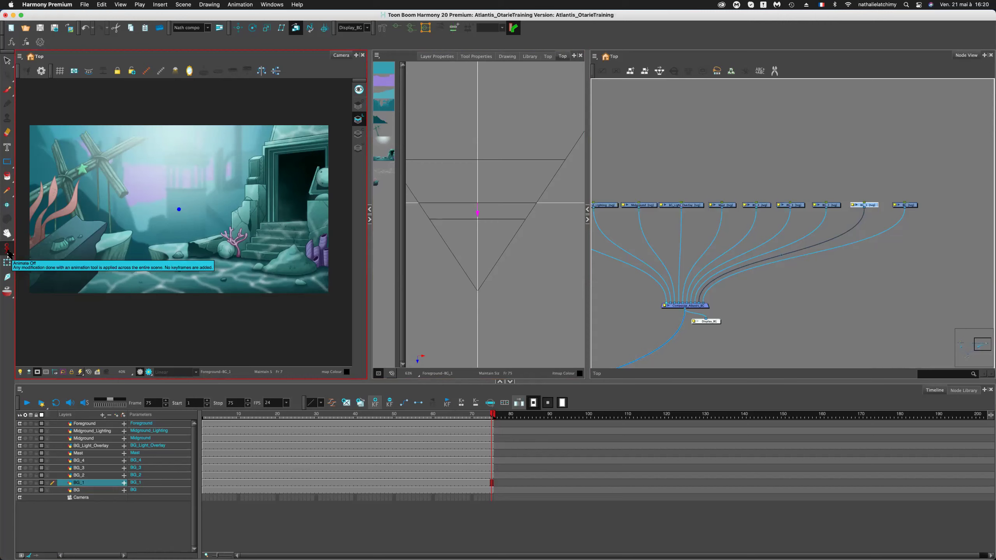
click(8, 252)
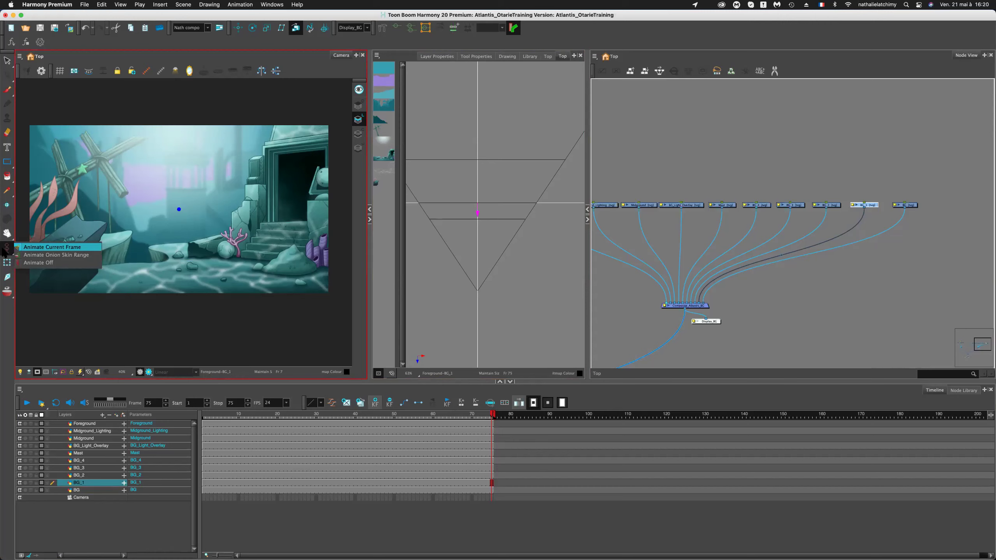
click(43, 263)
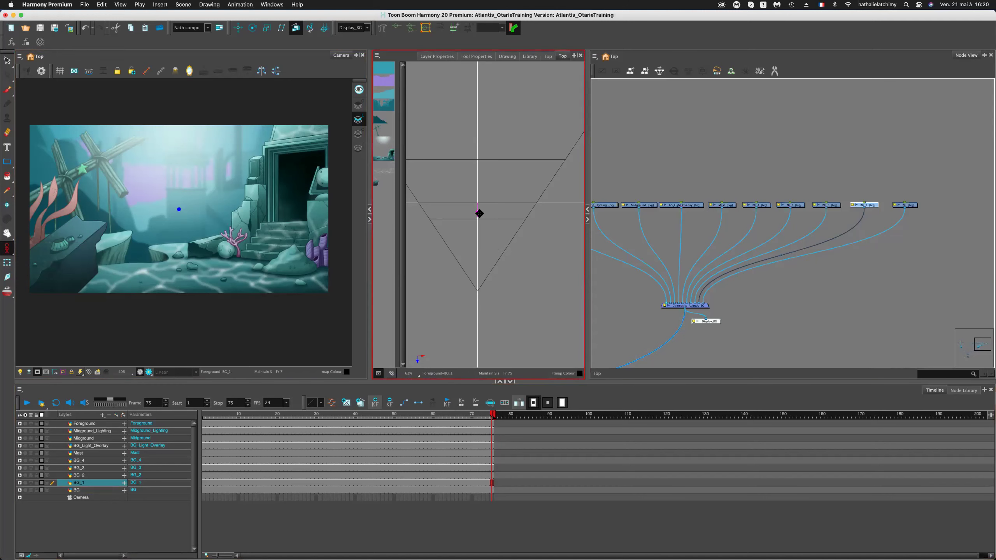
drag(479, 213, 478, 181)
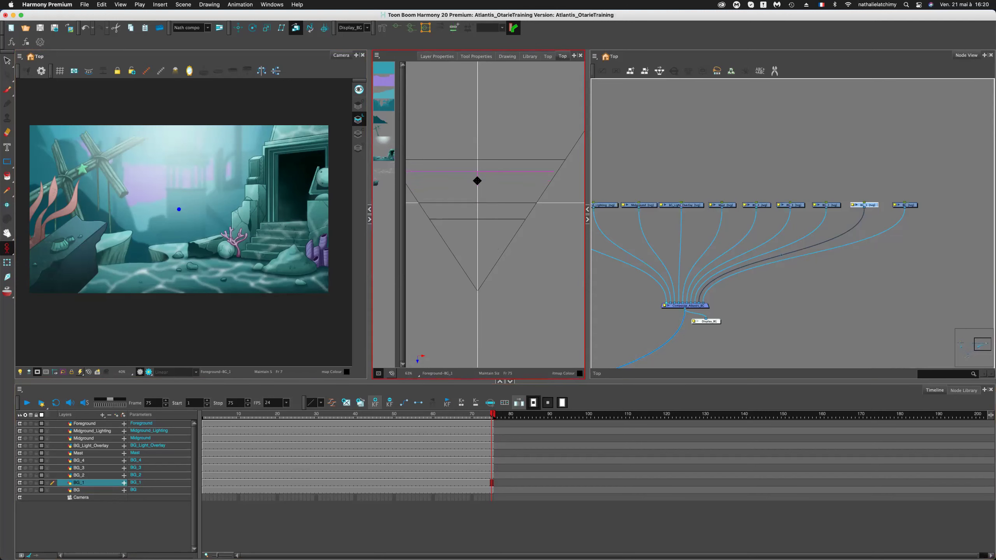
Move the BG_2 layer back to just in front of BG_1 in the Top view, maintaining its apparent size.
click(826, 204)
drag(478, 216, 477, 196)
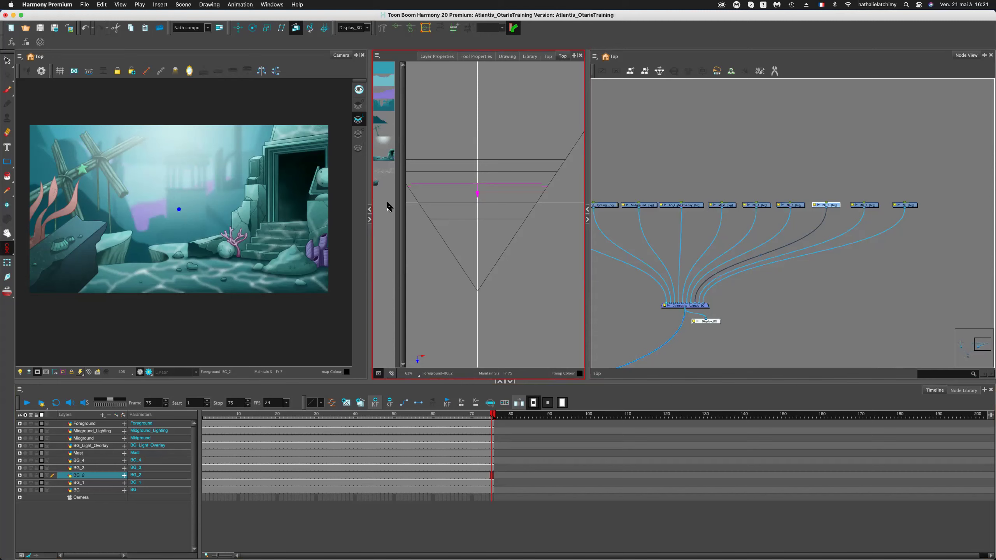
click(216, 194)
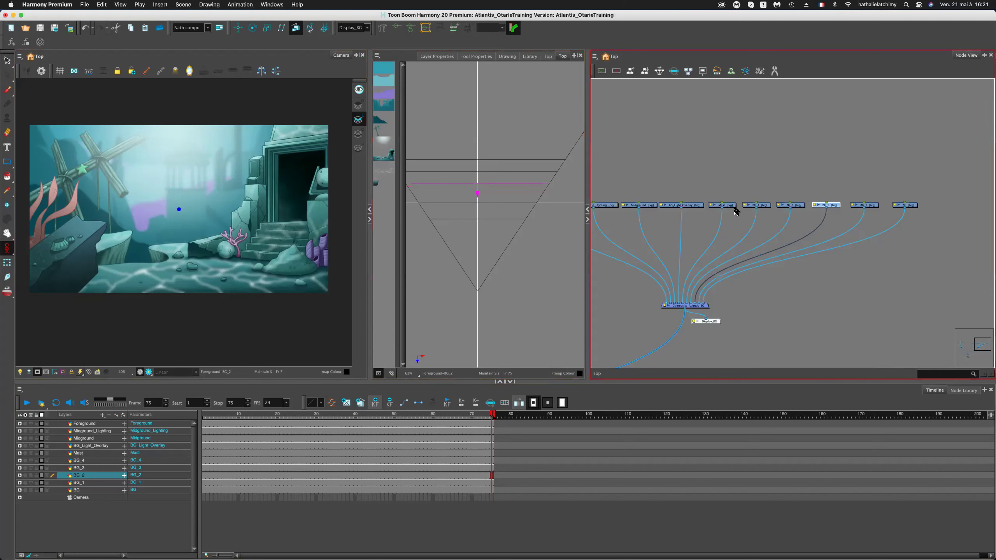
Move the BG_3 layer slightly back from the camera in the Top view with the Translate tool.
click(799, 203)
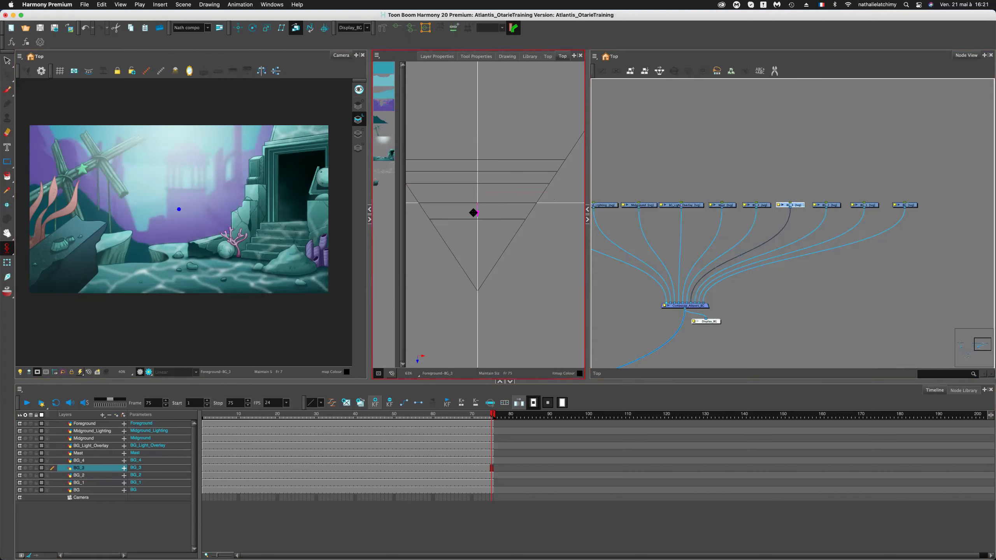
click(195, 192)
scroll(196, 192, down, 3)
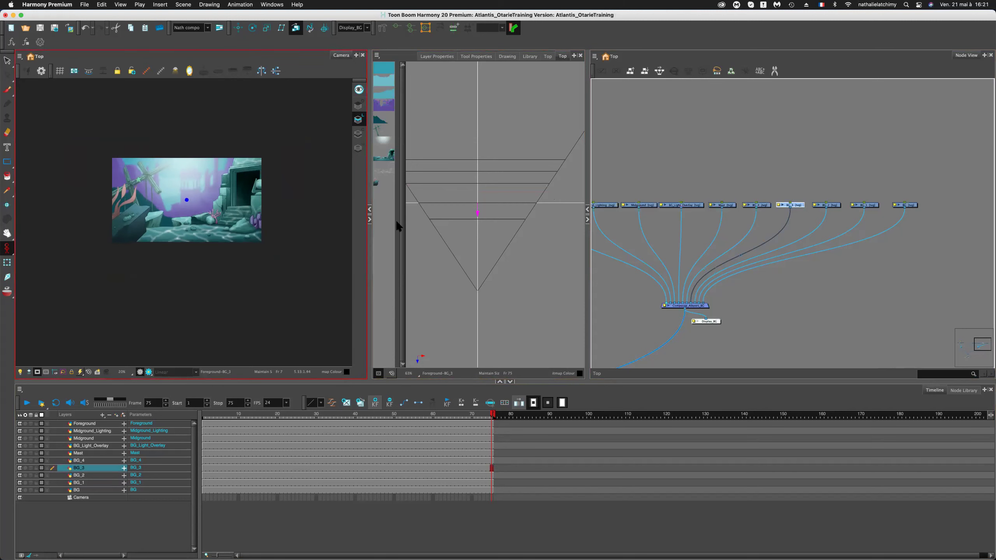
click(790, 219)
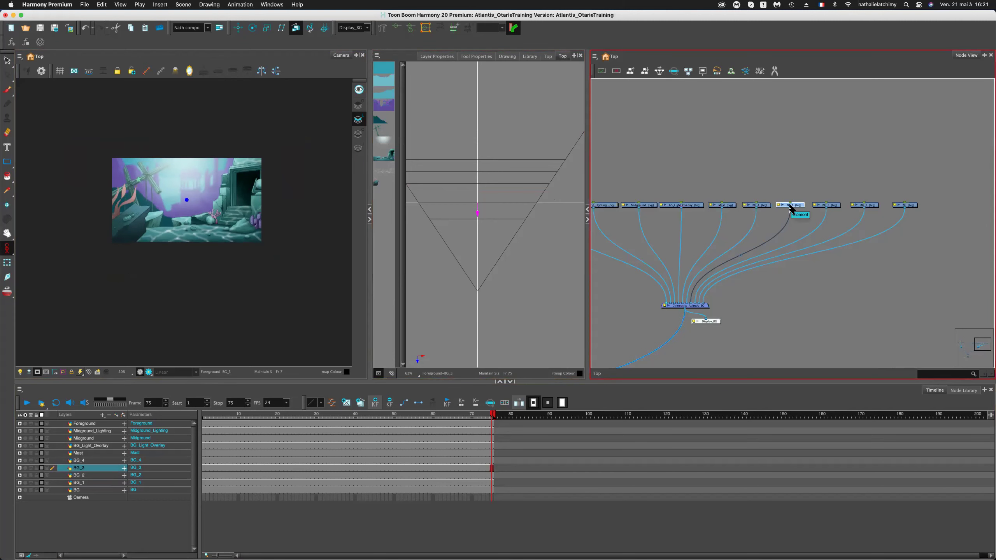
click(196, 64)
click(238, 28)
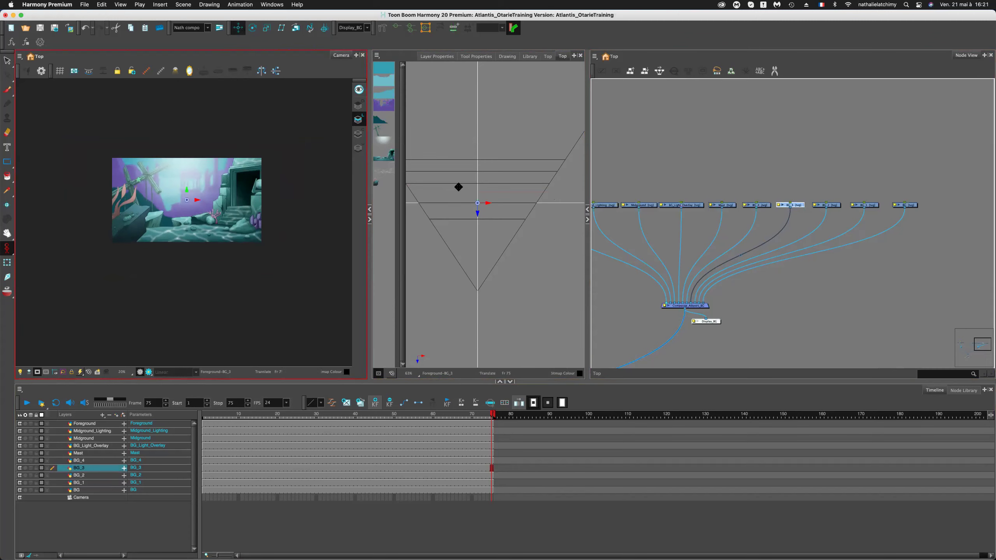
click(296, 29)
click(239, 27)
click(503, 228)
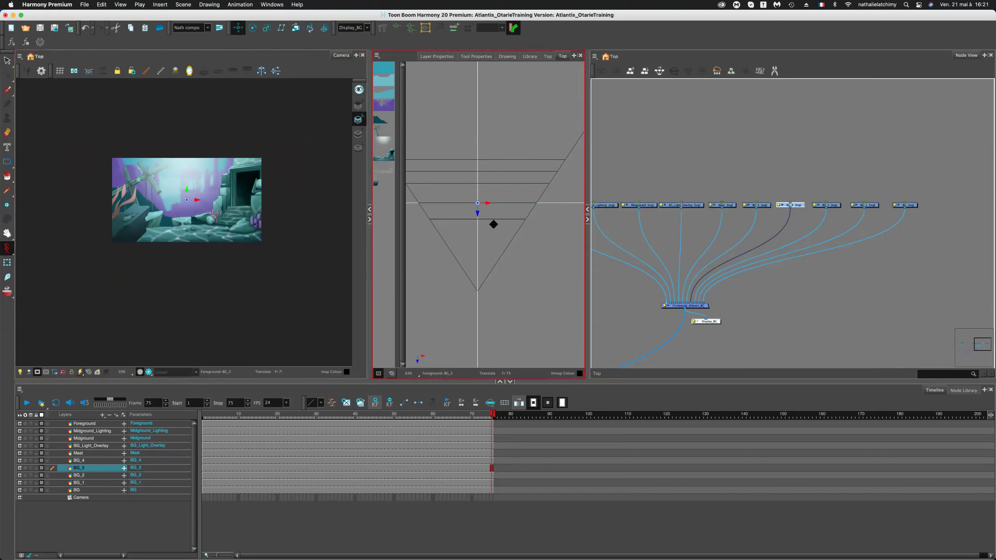
drag(478, 214, 485, 200)
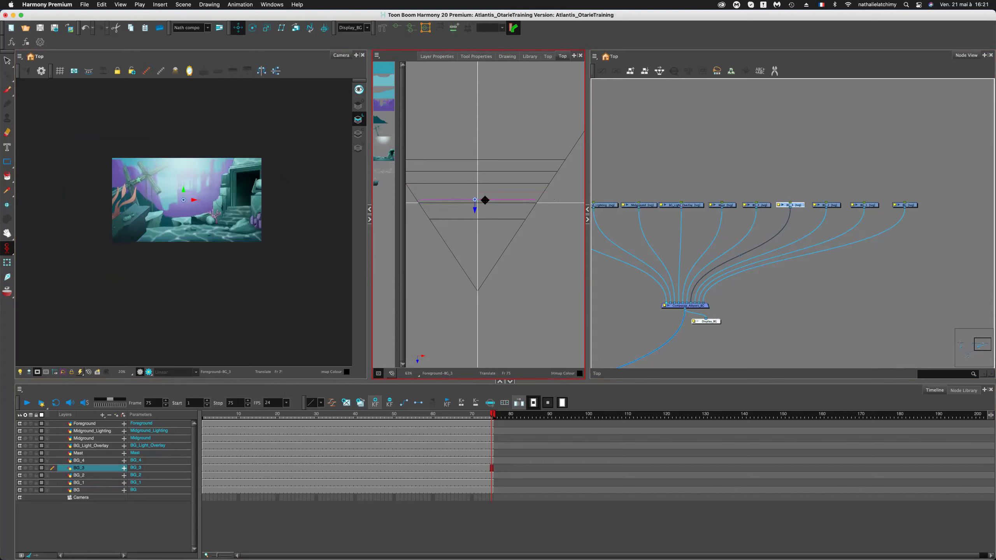
Move the BG_4 layer back to just in front of BG_3 in the Top view with Maintain Size, undoing a first attempt.
click(738, 184)
click(759, 205)
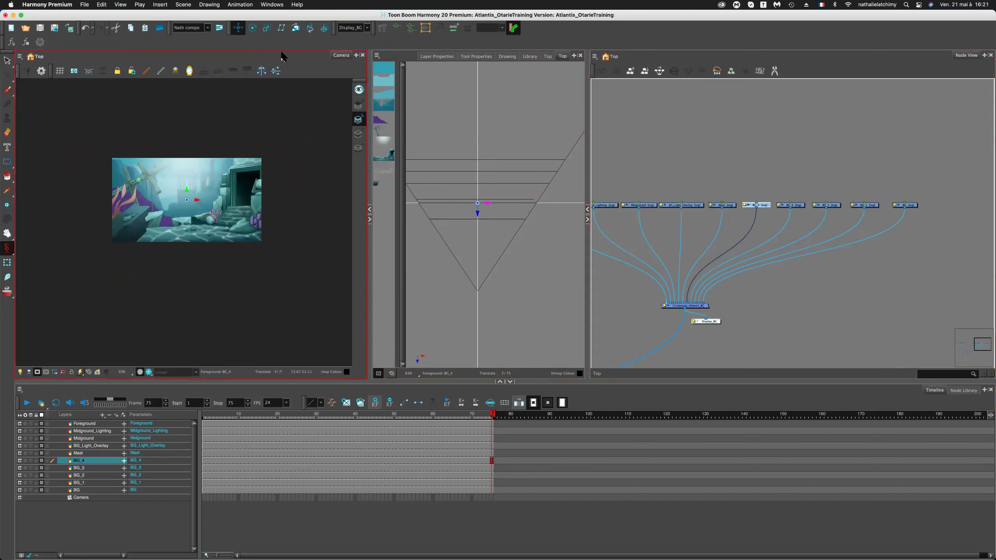
click(296, 28)
drag(476, 216, 478, 217)
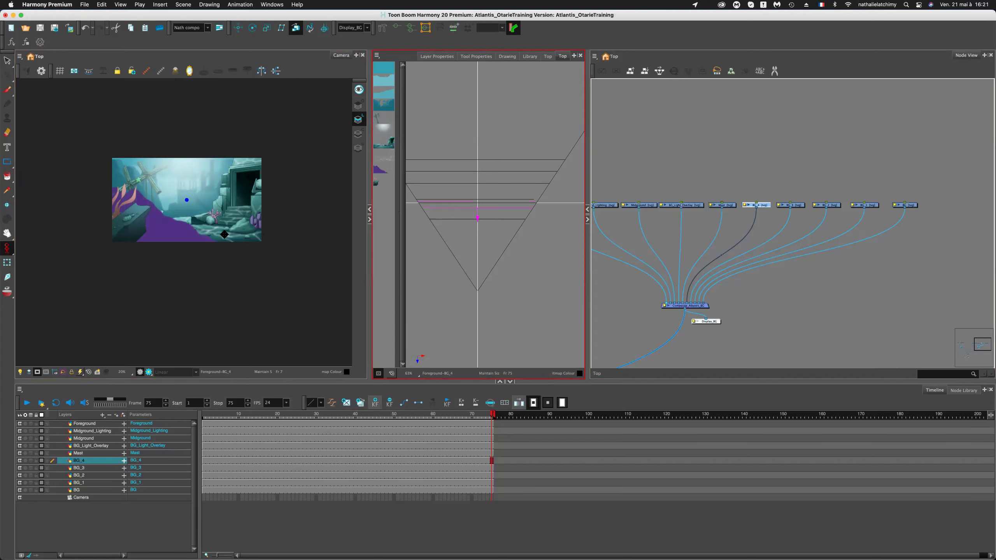
scroll(228, 227, up, 1)
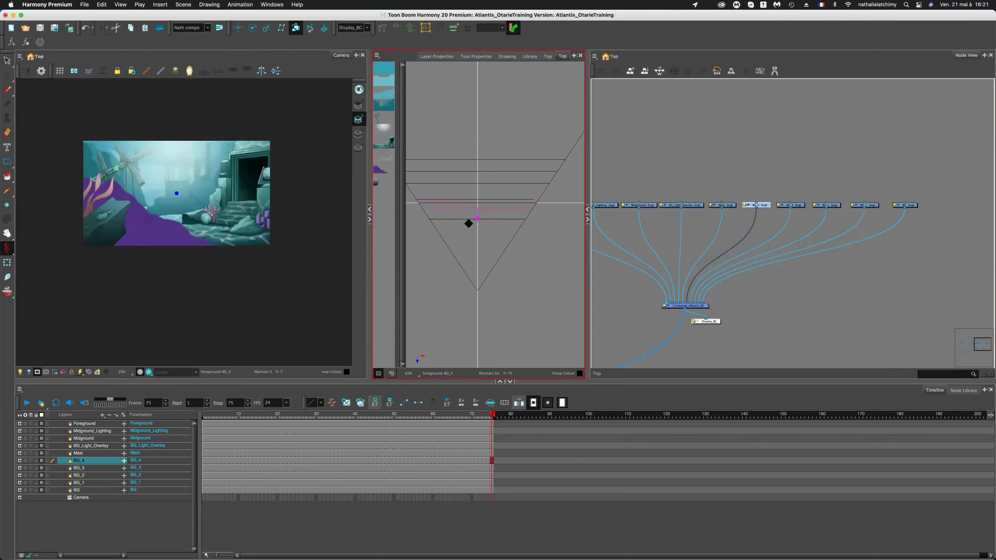
key(super+z)
scroll(463, 207, up, 2)
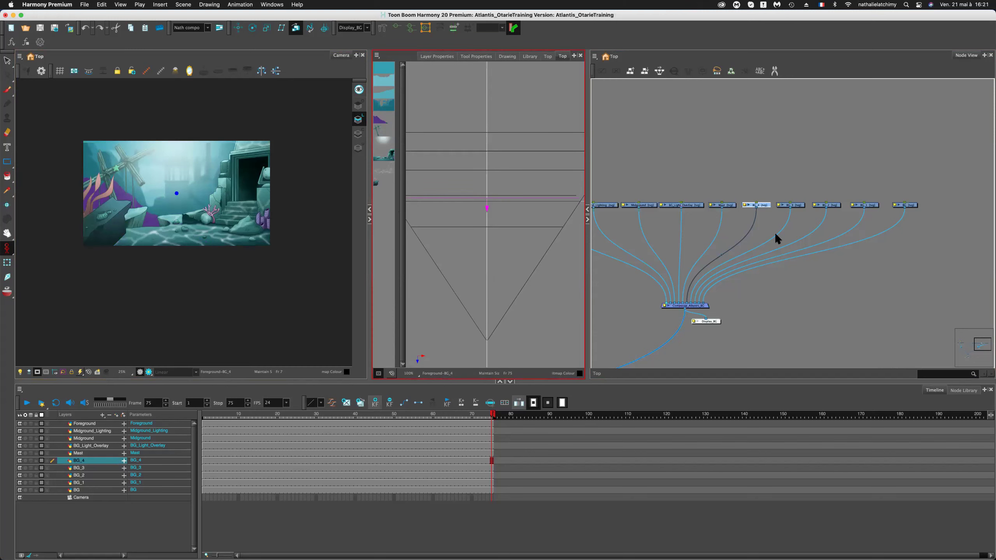
Move the Mast layer back to just in front of BG_4 in the Top view, maintaining its apparent size.
click(725, 206)
click(488, 211)
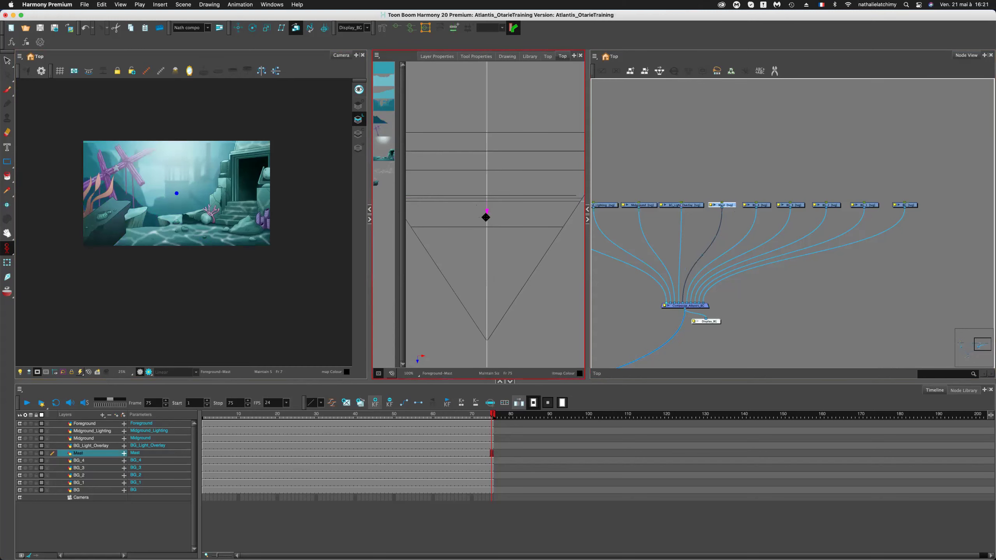
scroll(487, 211, up, 2)
drag(487, 210, 488, 201)
click(733, 209)
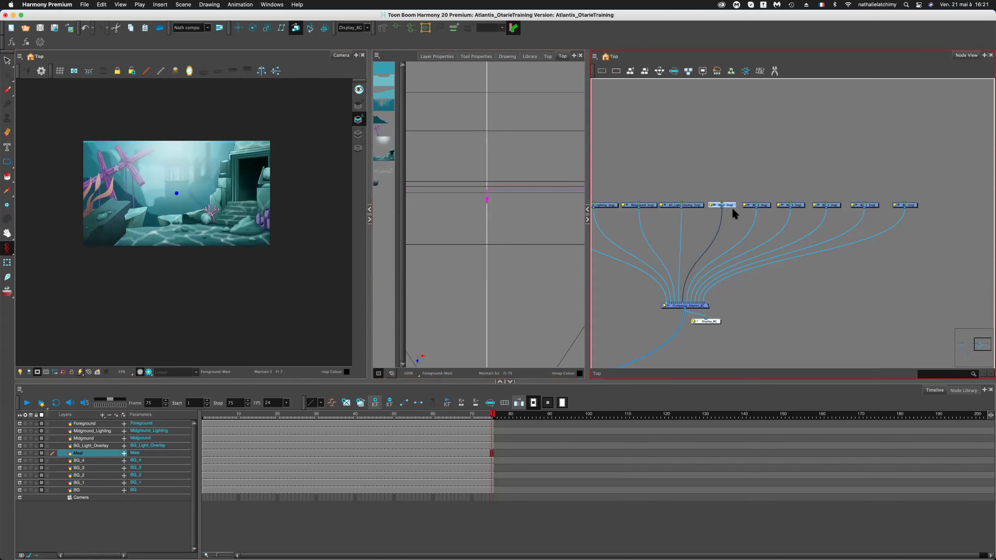
Check the Midground, Midground_Lighting and BG_Light_Overlay layers by selecting them, then deselect them.
click(696, 206)
scroll(702, 220, left, 1)
scroll(707, 207, left, 3)
click(688, 203)
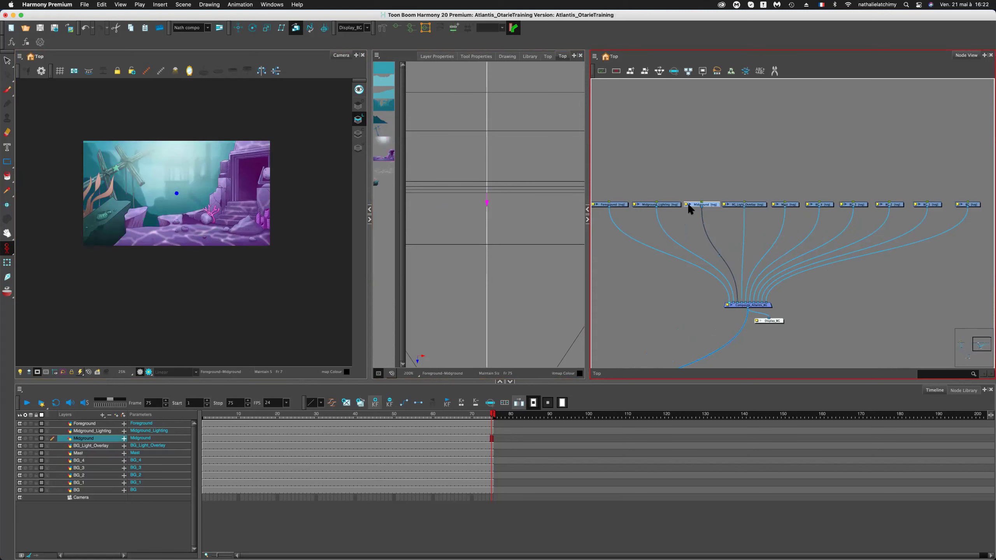
click(672, 205)
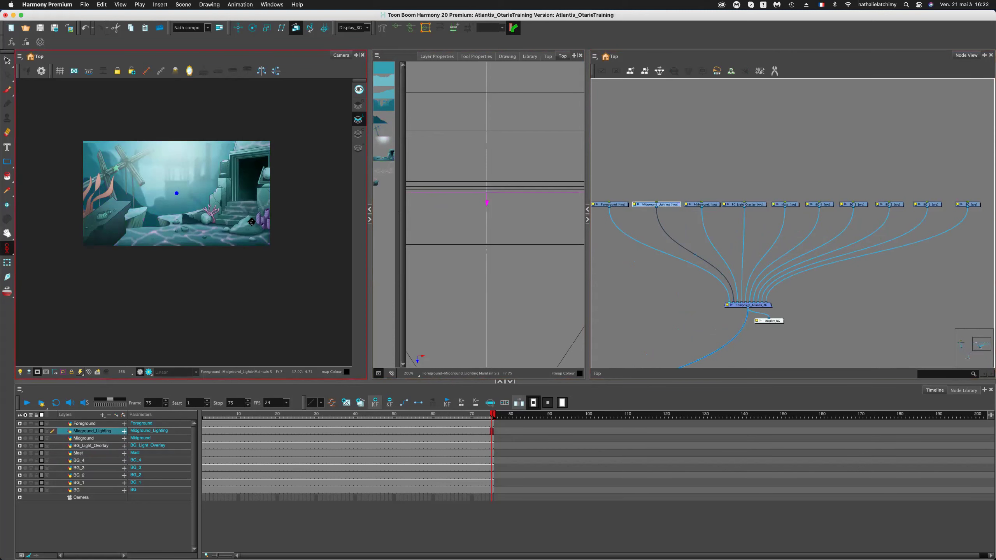
drag(646, 178, 759, 213)
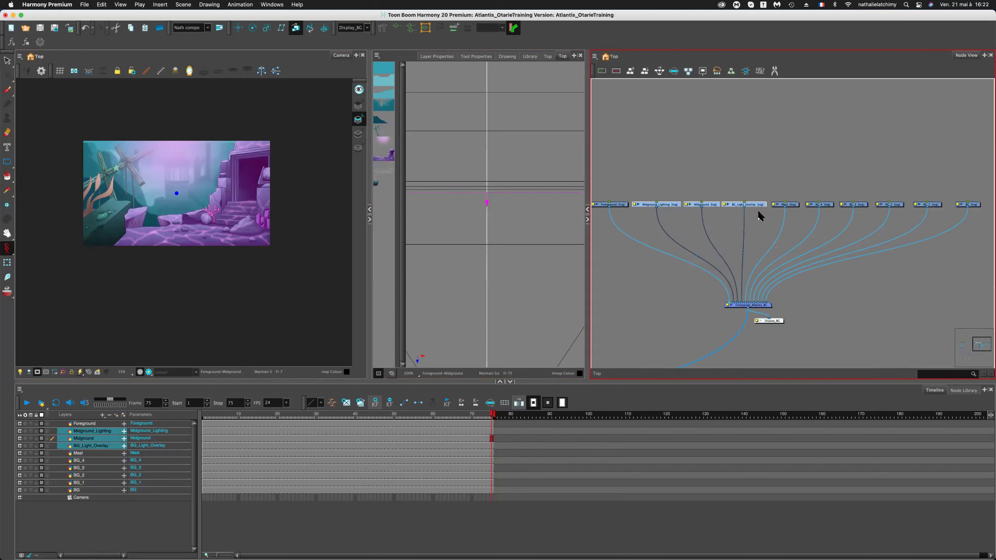
click(671, 163)
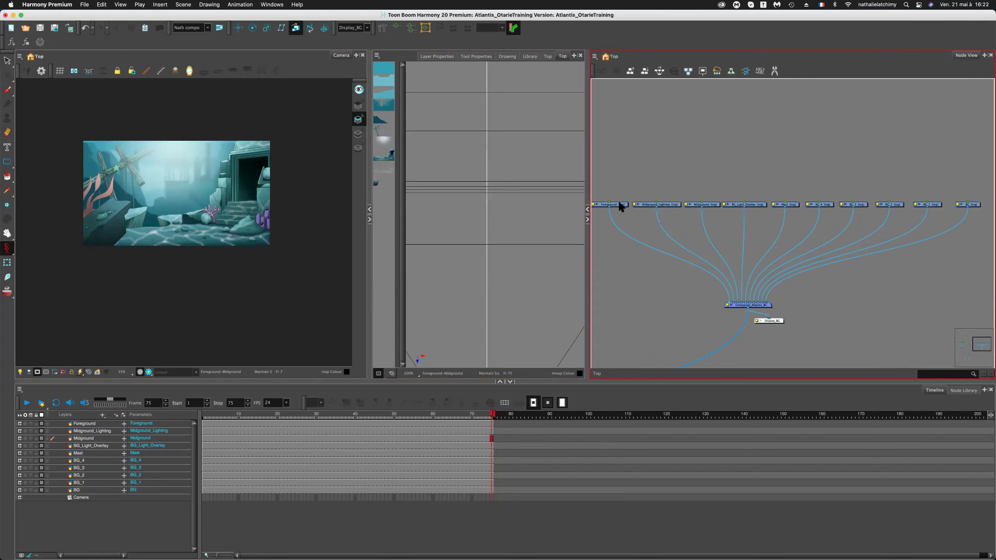
Move the Foreground layer back toward the midground layers in the Top view, maintaining its apparent size, then deselect it.
click(621, 206)
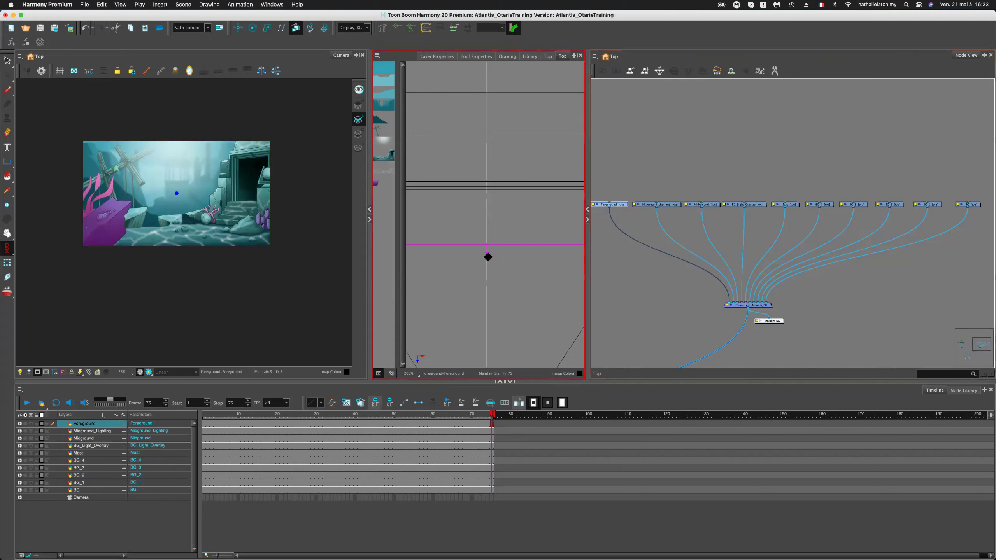
drag(488, 247, 487, 225)
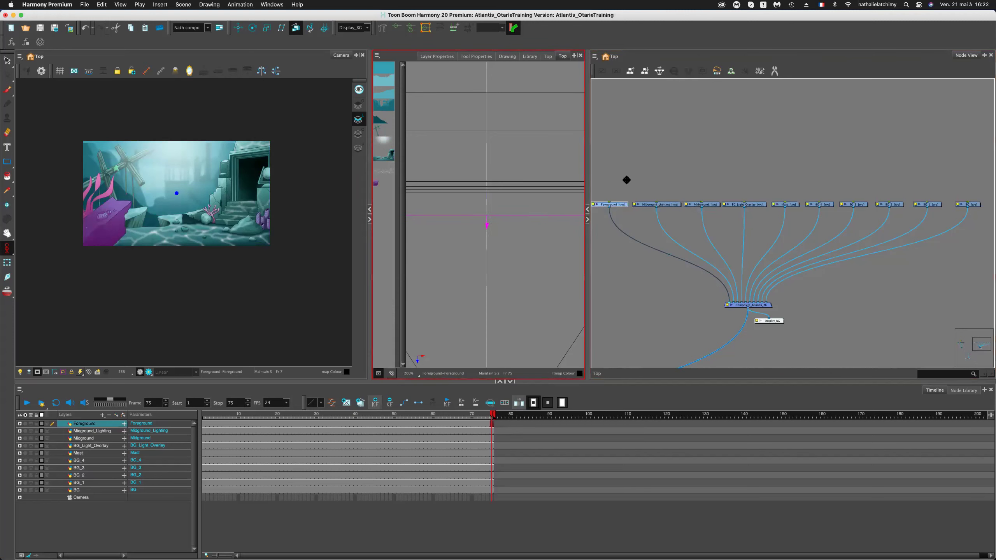
click(646, 173)
Return the playhead to frame 1 and move the Camera node up and away from the Write node.
scroll(674, 189, down, 3)
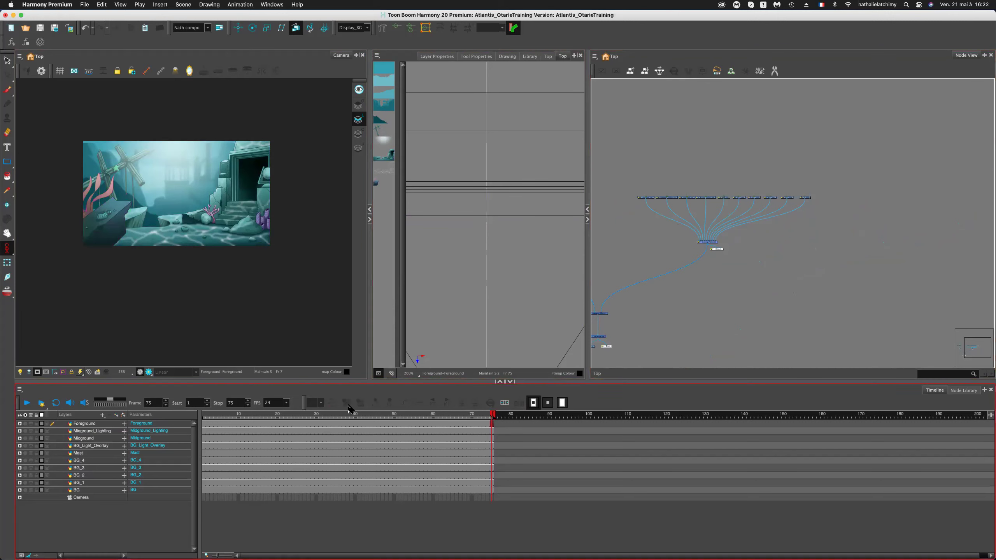
drag(480, 417, 162, 383)
drag(686, 317, 752, 286)
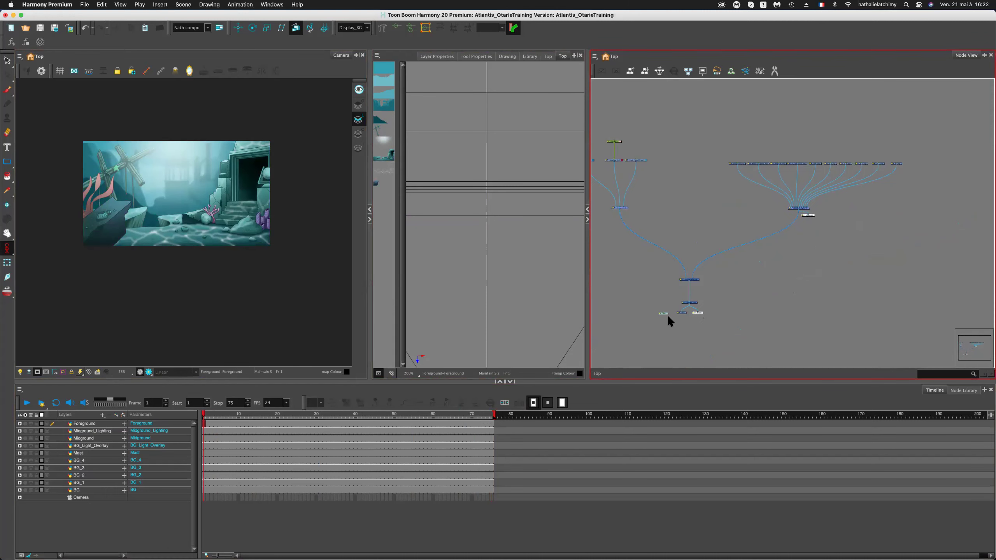
click(665, 314)
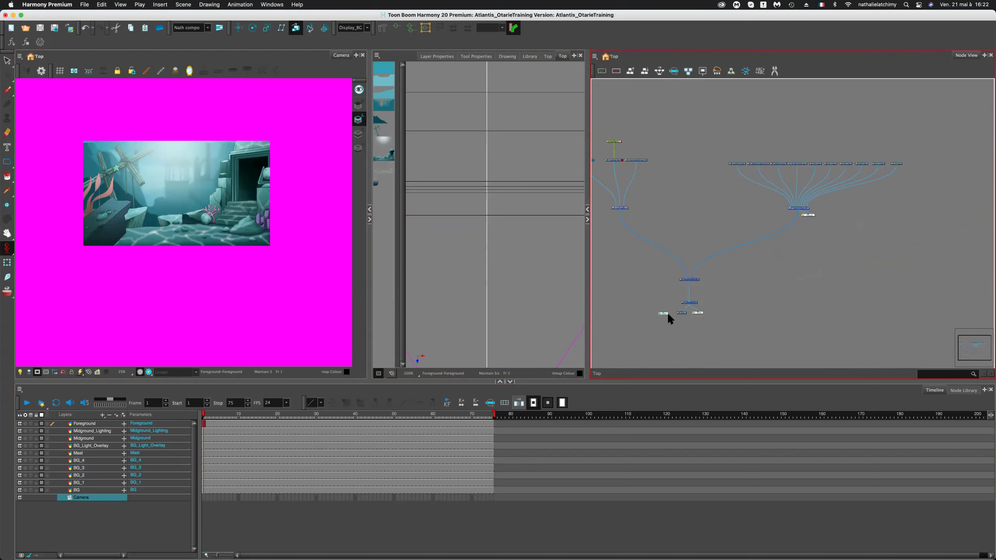
scroll(668, 314, up, 5)
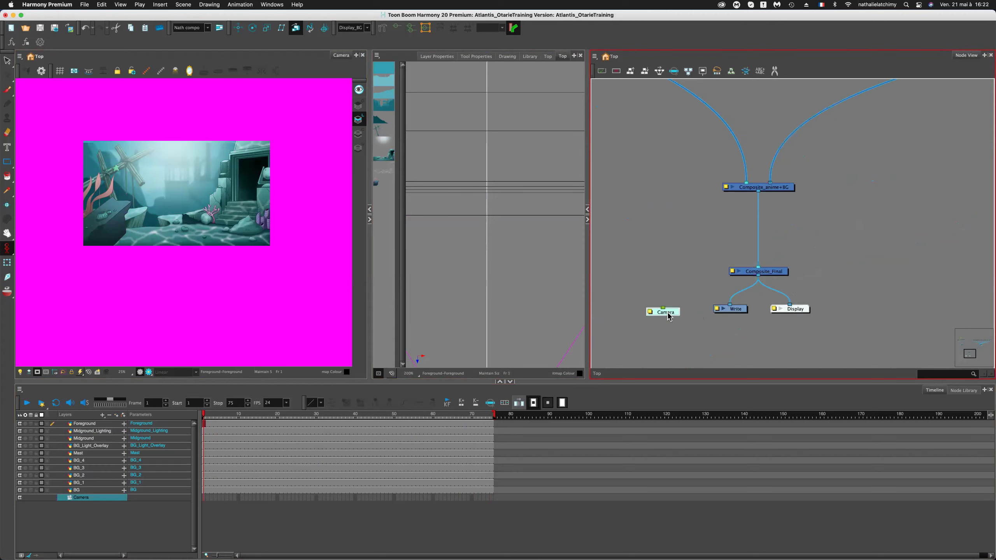
scroll(668, 314, up, 1)
drag(648, 302, 654, 275)
click(645, 295)
scroll(645, 295, up, 1)
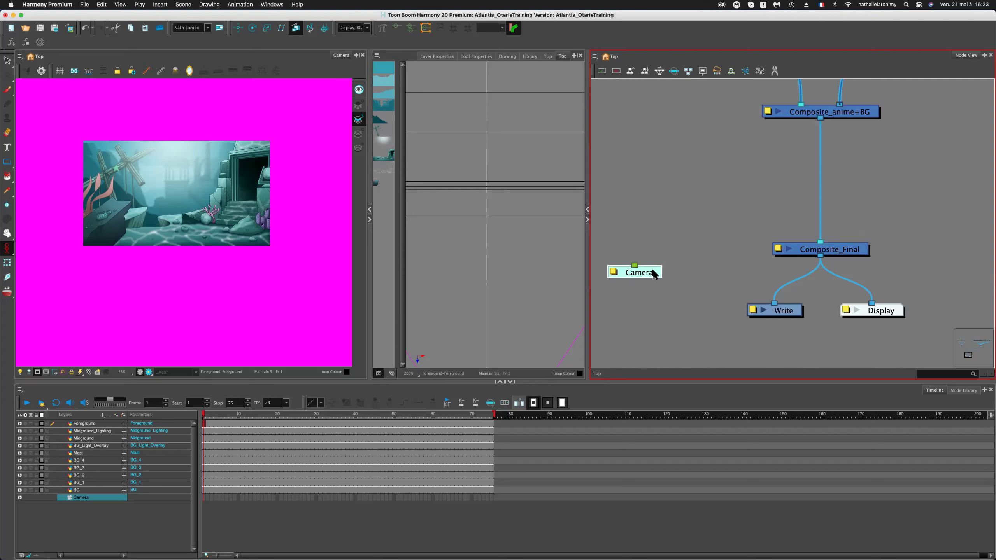
Add a parent peg to the Camera node, align the Camera node beneath it, and select the peg.
key(super+p)
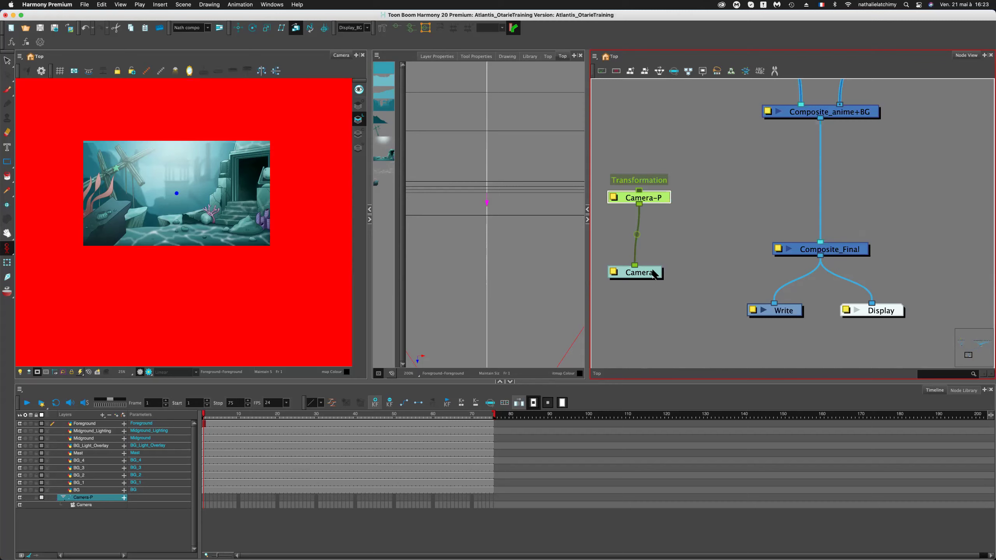
click(645, 277)
drag(644, 276, 649, 276)
click(661, 197)
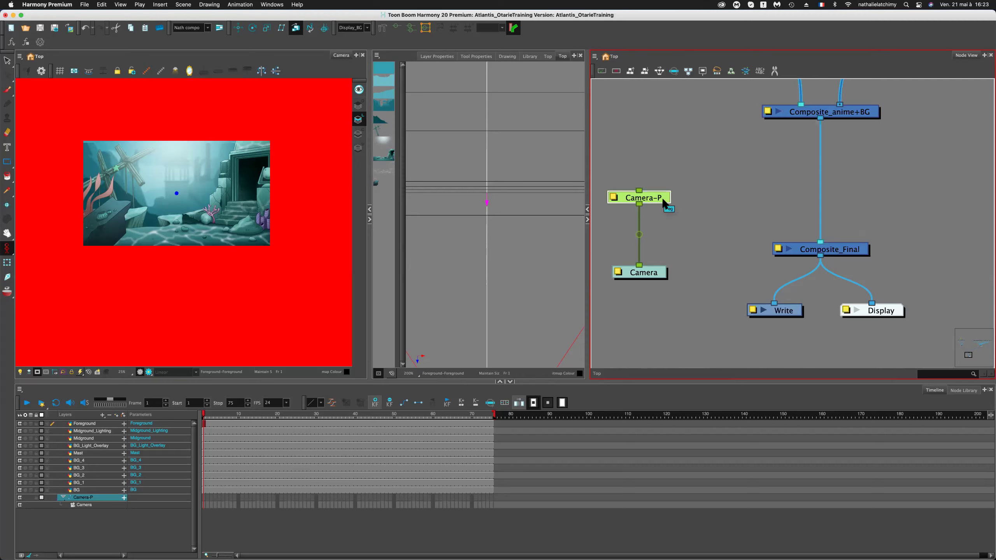
click(652, 277)
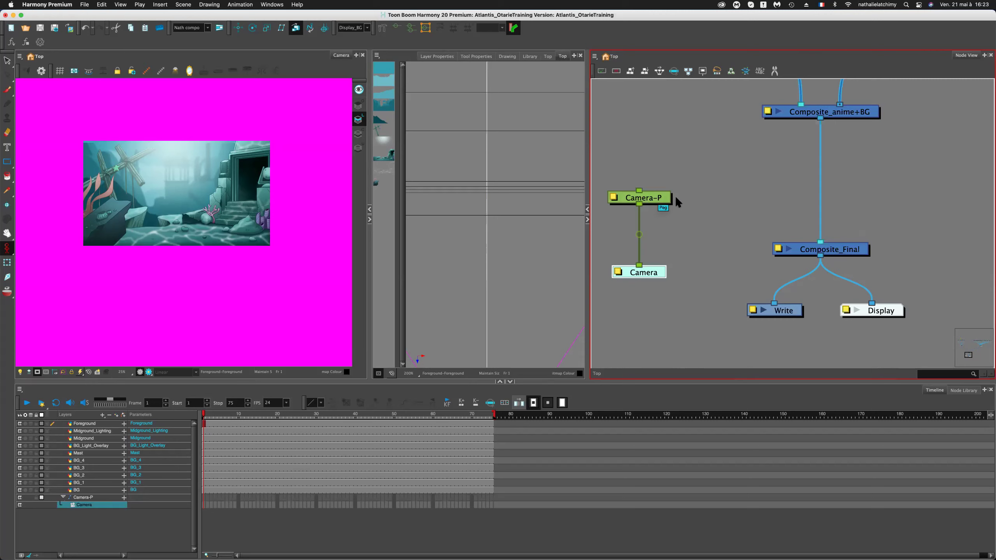
click(694, 212)
click(646, 202)
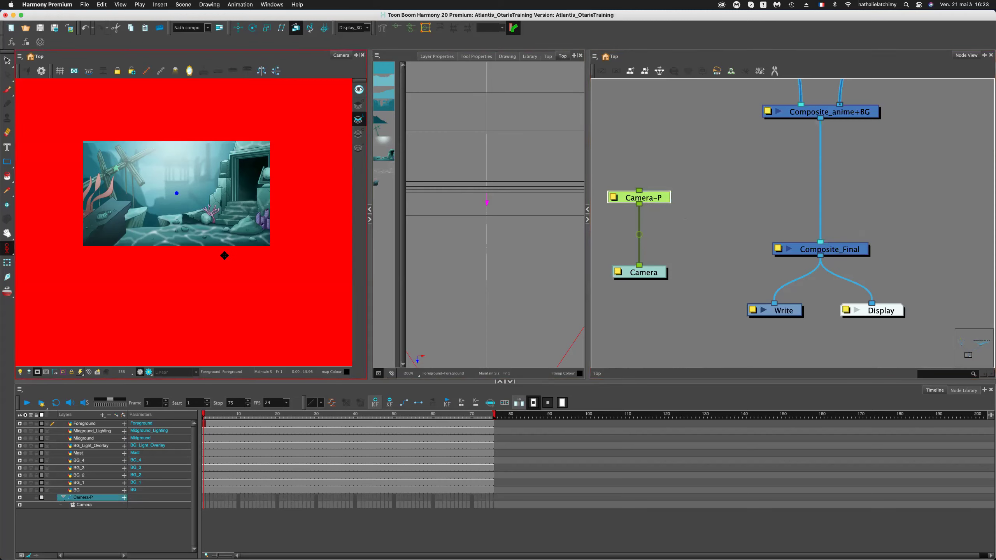
Set the animation mode to Animate Current Frame, back to Animate Off, and finally to Animate Current Frame again.
click(11, 257)
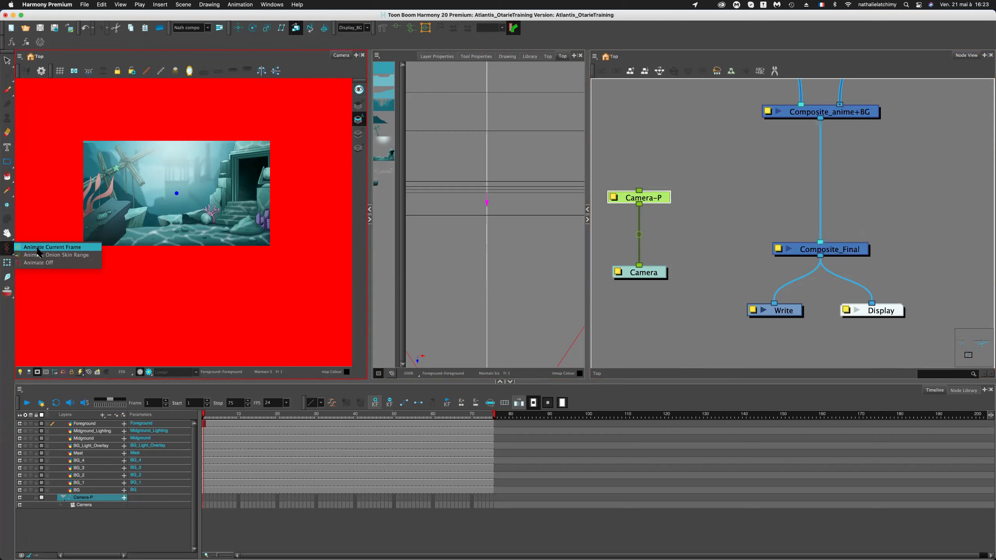
click(38, 248)
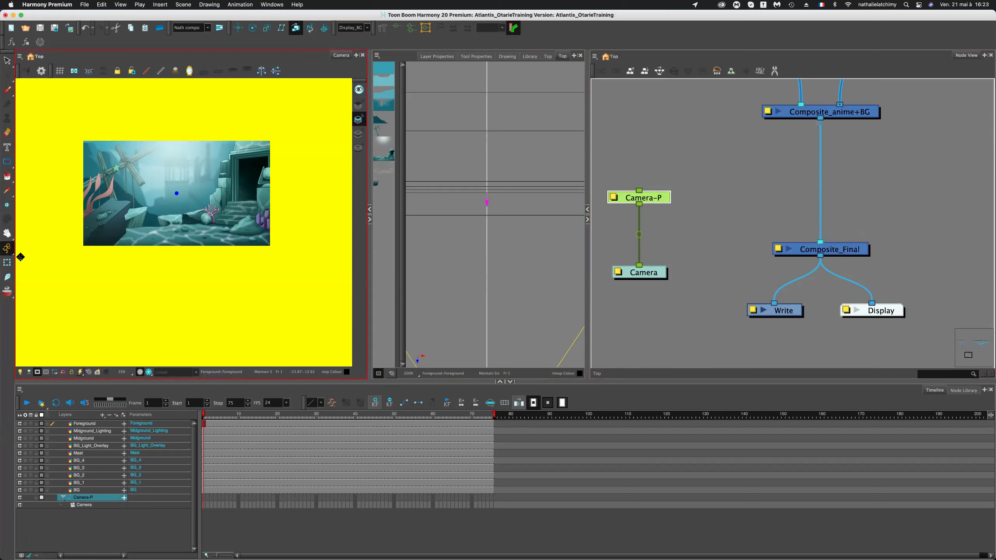
click(7, 248)
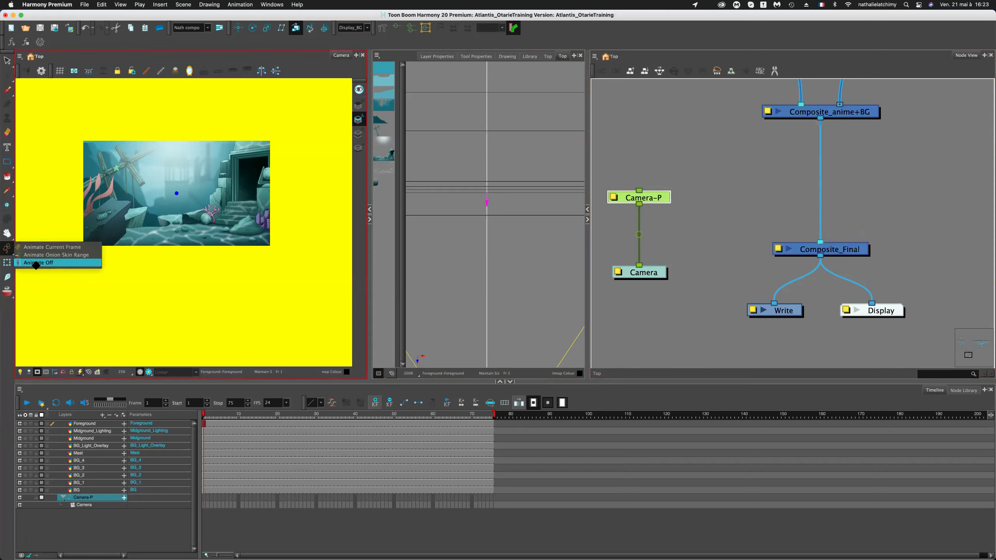
click(36, 263)
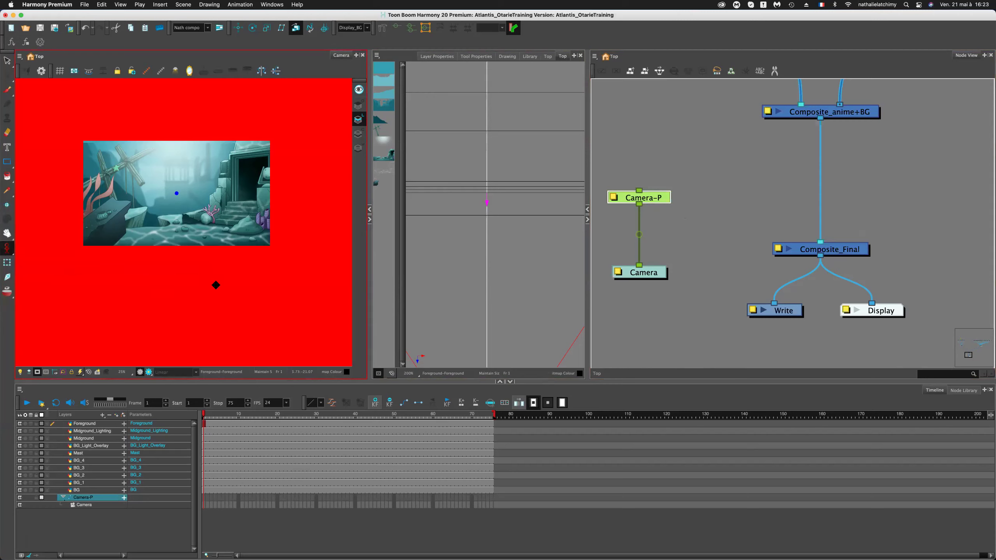
click(8, 253)
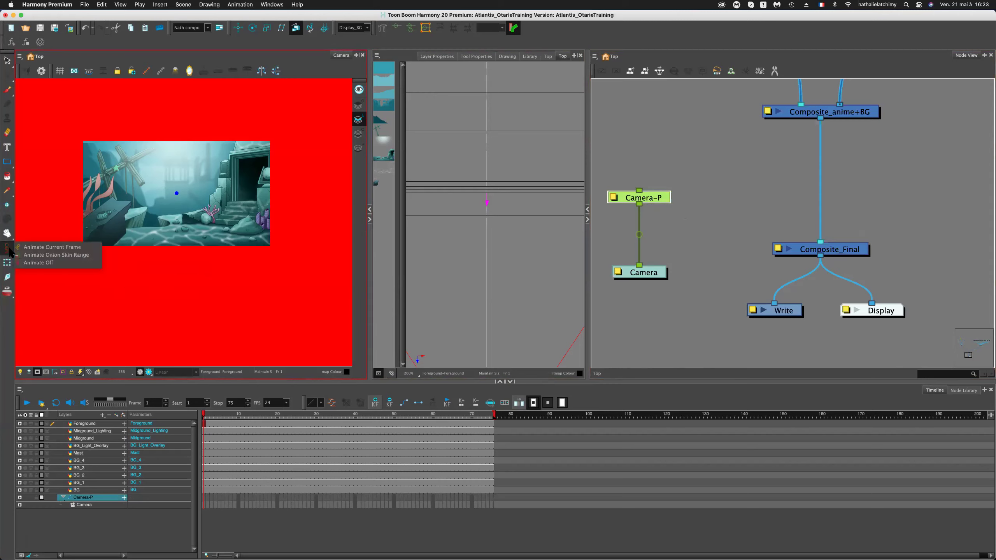
click(36, 248)
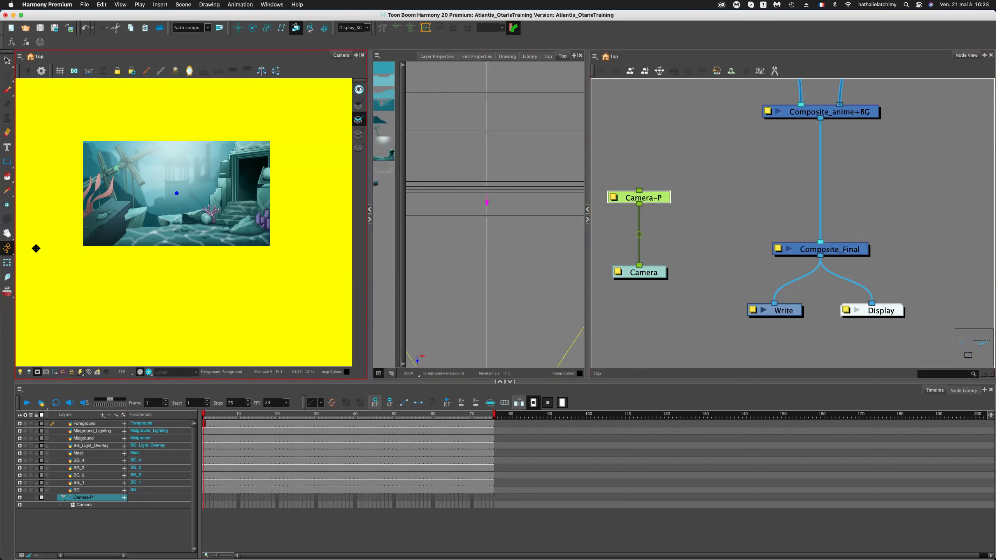
Place the playhead at frame 10 of the Camera-P peg, ready for its first keyframe.
click(367, 495)
click(239, 415)
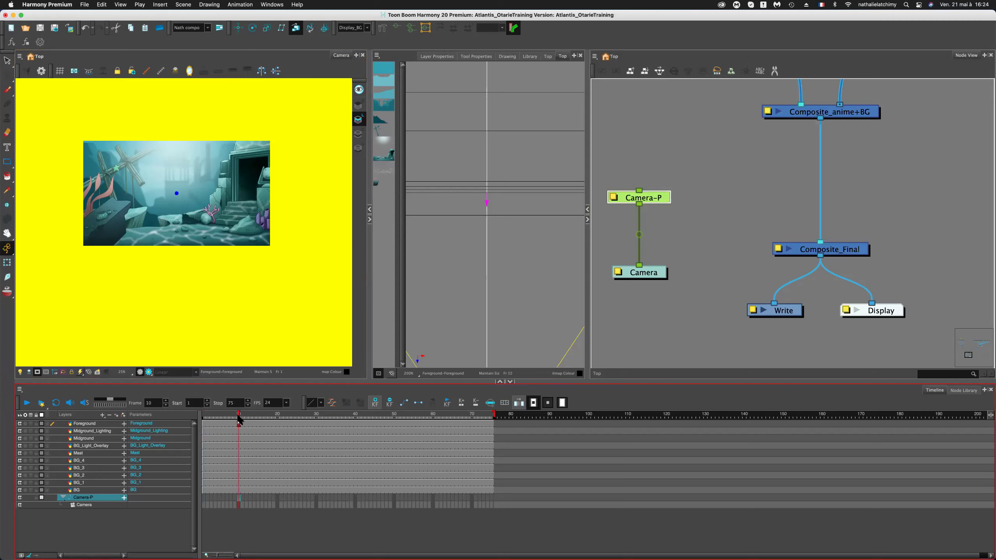
click(239, 423)
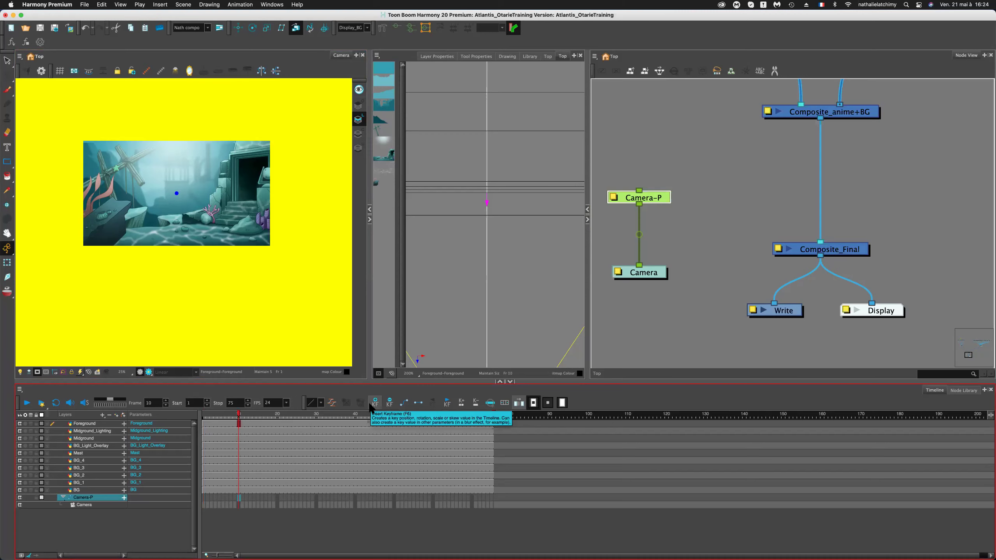
click(375, 403)
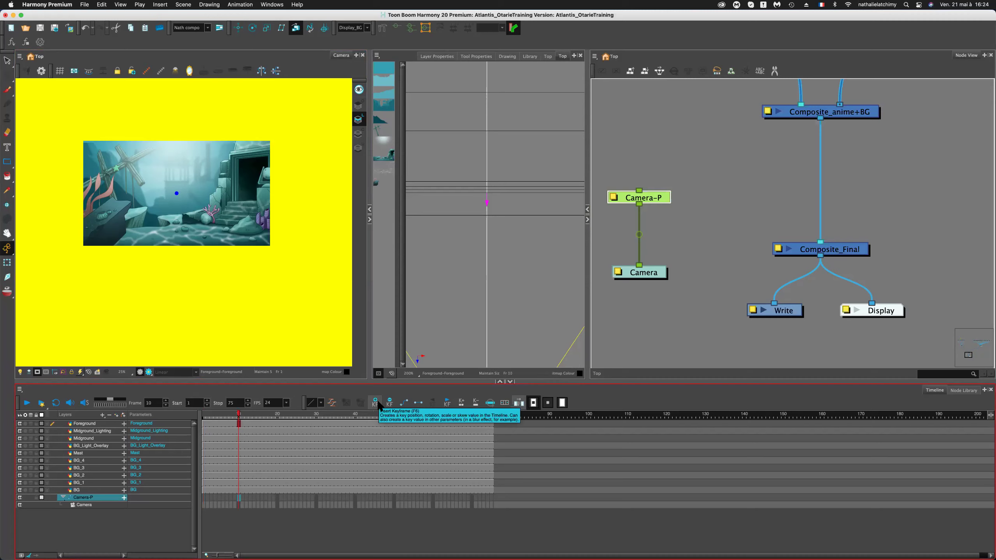
right_click(599, 403)
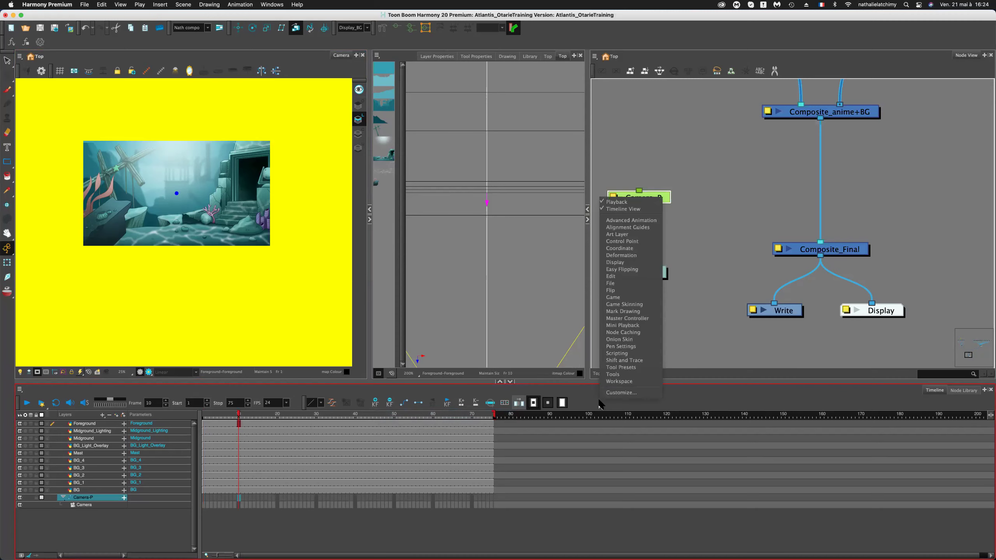
click(600, 405)
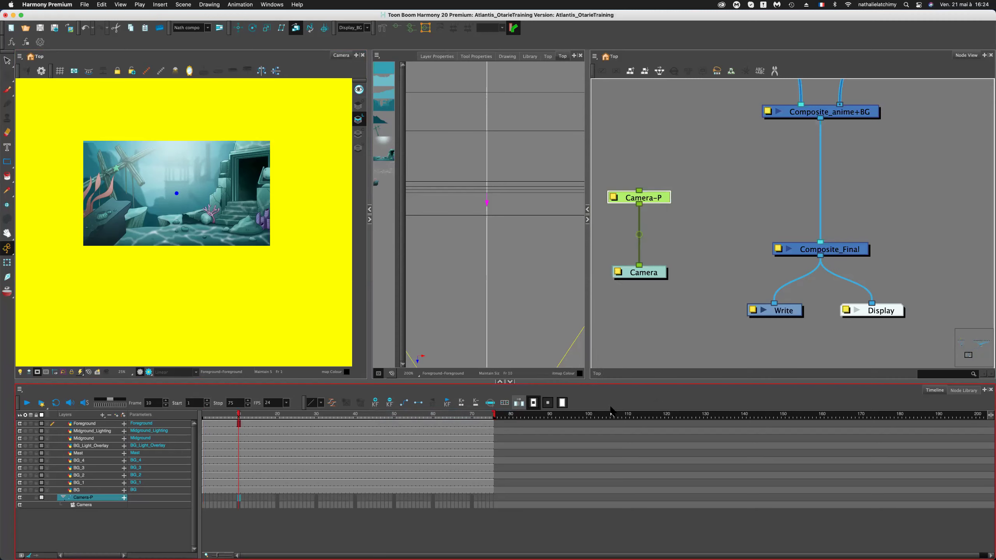
right_click(611, 410)
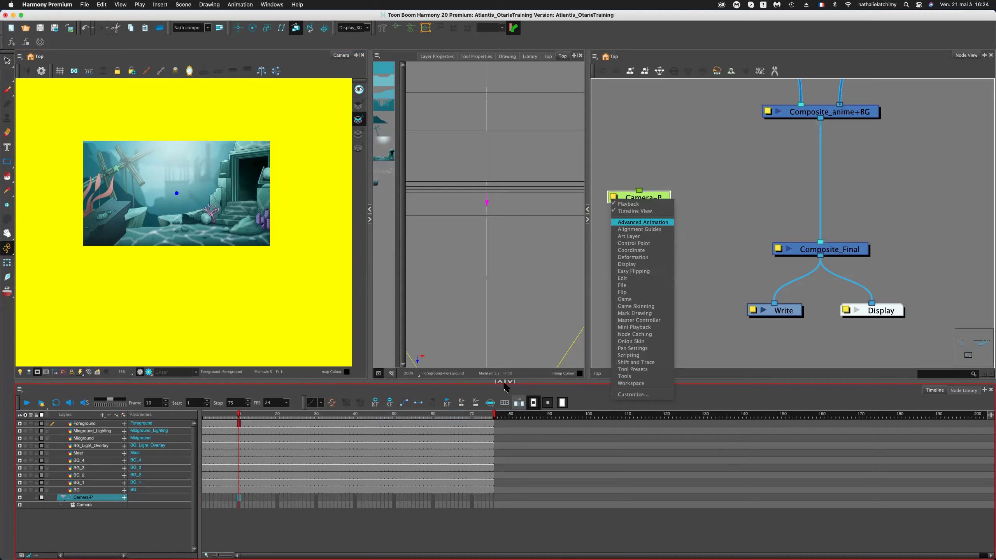
click(595, 392)
Insert a keyframe on Camera-P at frame 10 and, at frame 60, translate the peg forward toward the background layers in the Top view.
click(372, 401)
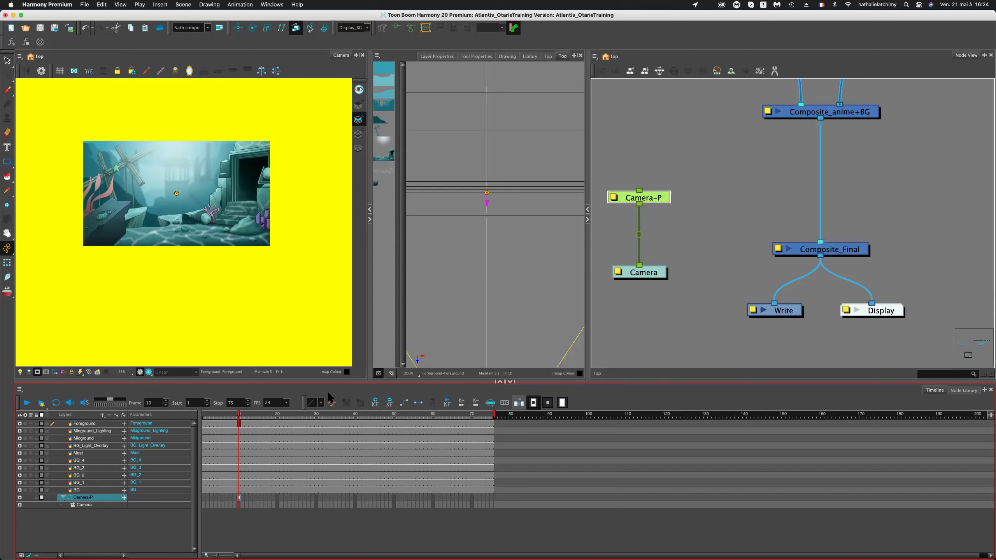
click(433, 498)
scroll(519, 274, down, 5)
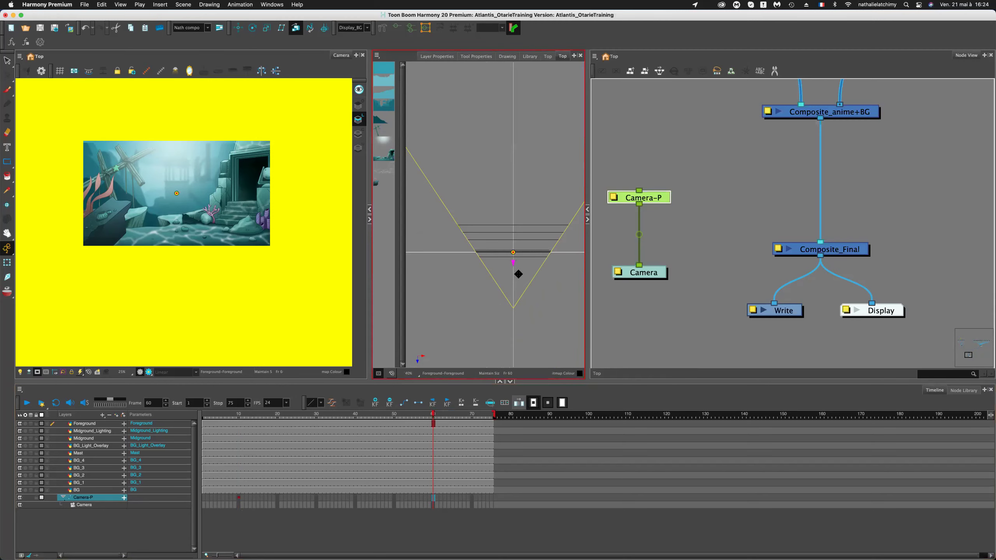
click(632, 197)
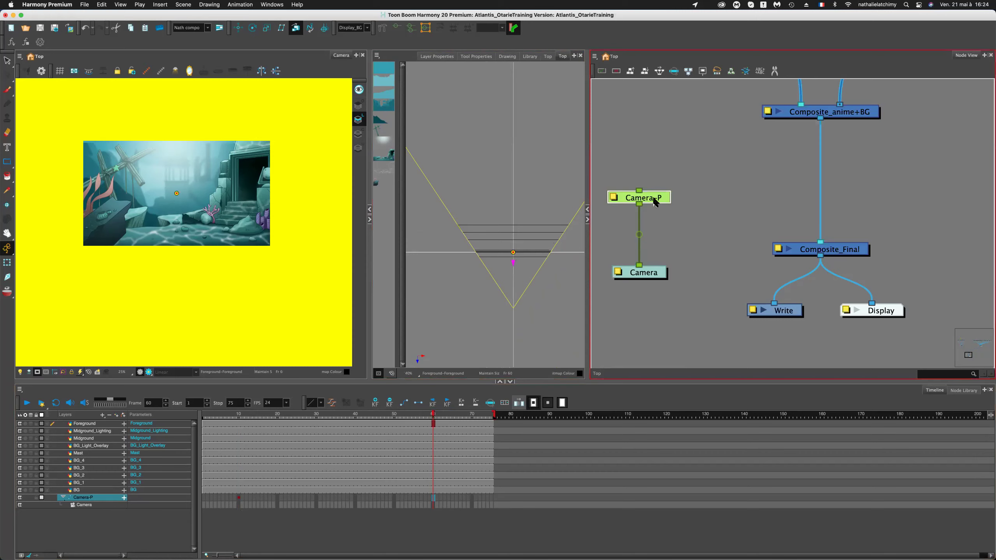
click(238, 28)
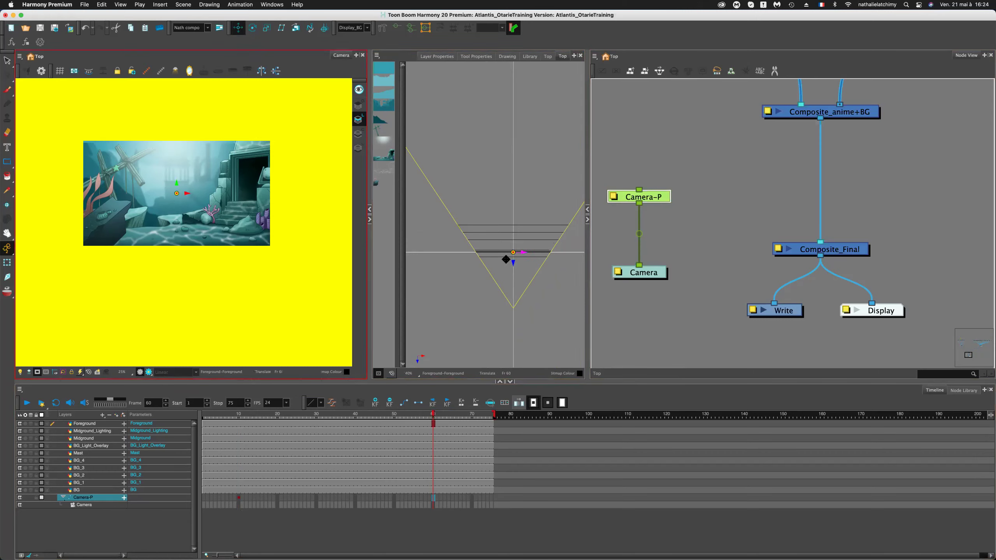
drag(514, 265, 514, 253)
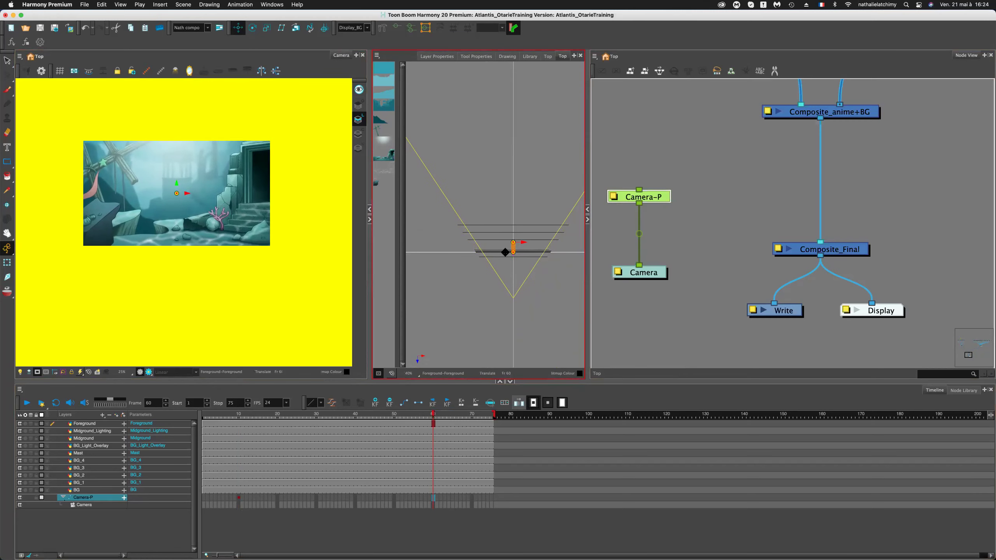
Scrub through the timeline to review the camera push-in and return the playhead to frame 10.
click(379, 416)
drag(363, 418, 312, 418)
click(239, 439)
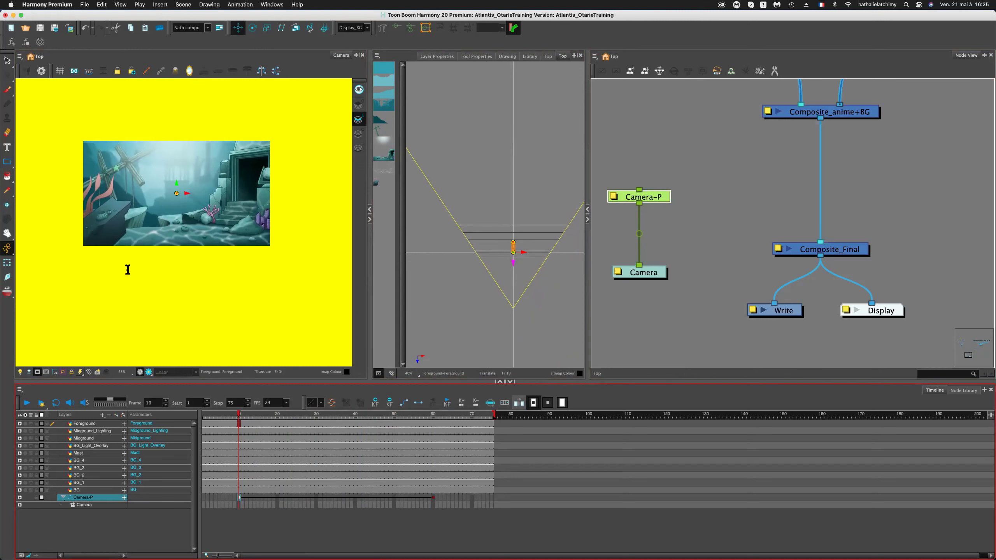
click(117, 222)
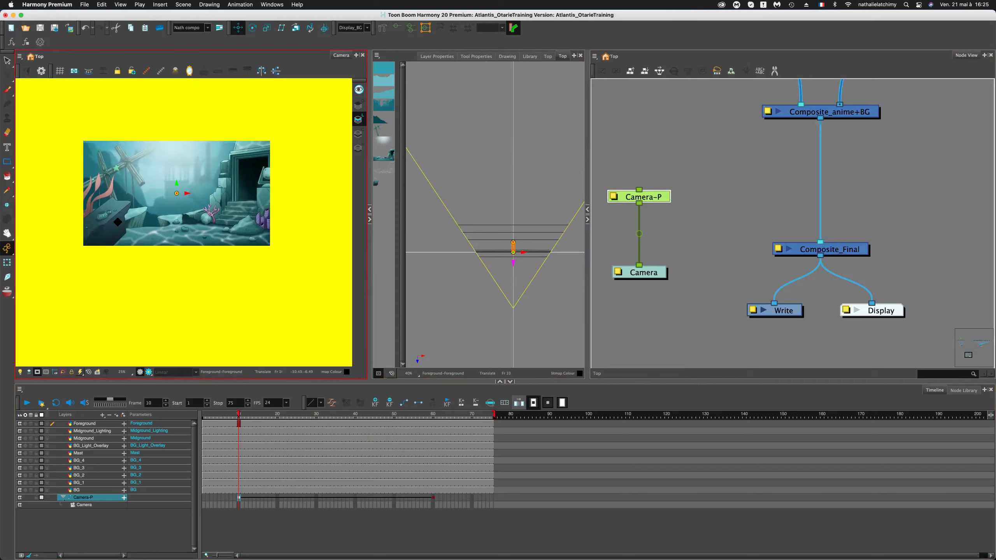
Apply an S-shaped ease-in and ease-out preset to the Camera-P keyframe at frame 10.
click(319, 432)
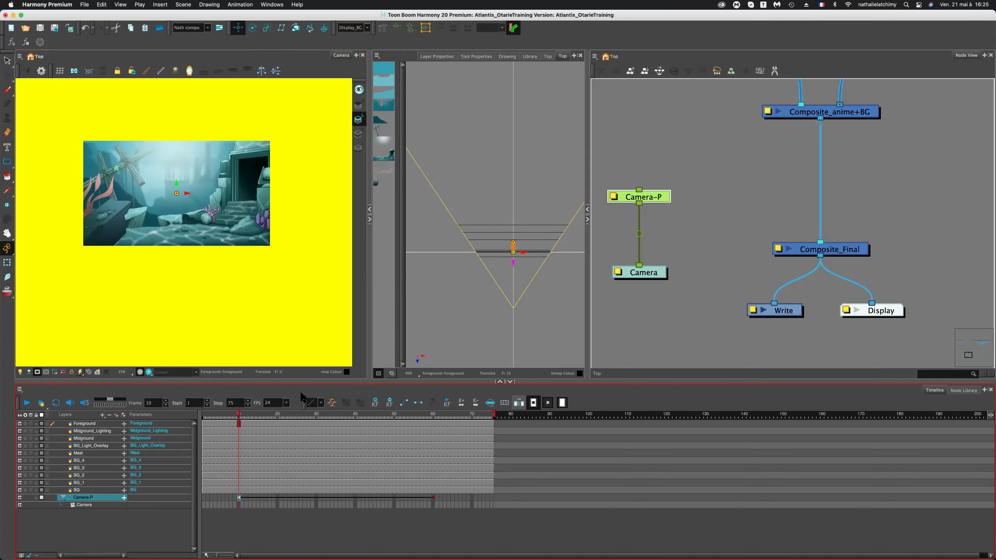
click(320, 403)
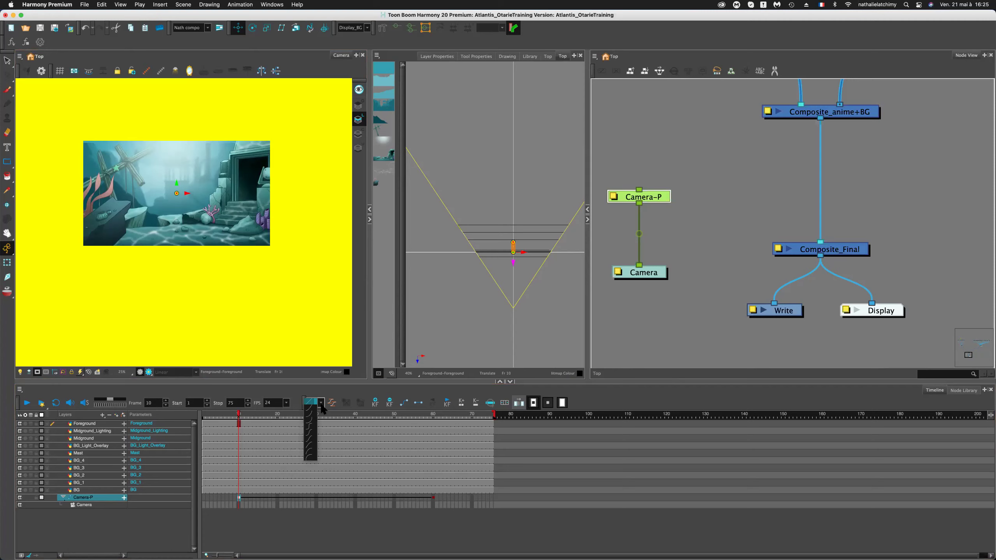
click(310, 435)
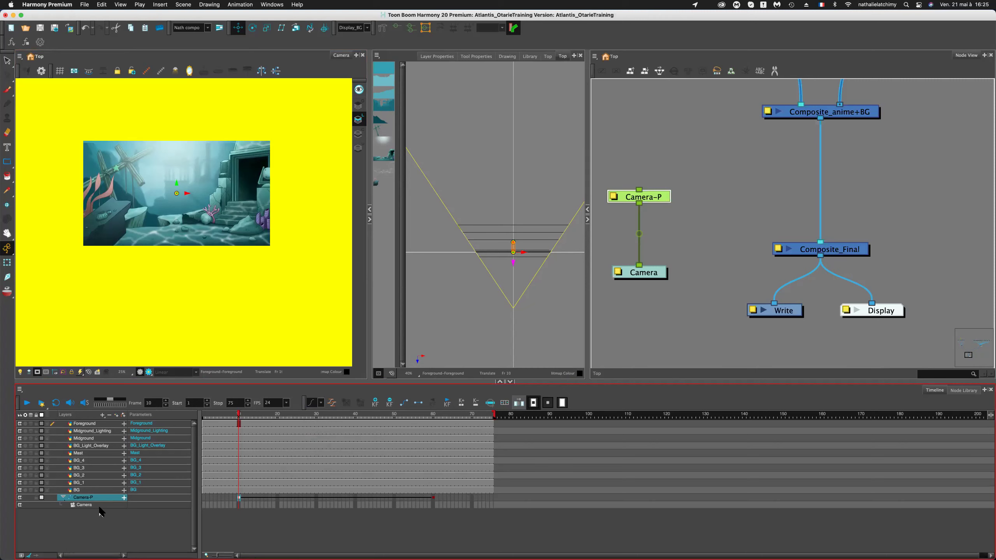
Extend the first keyframe's ease handle to about 27 frames in the Camera-P path's velocity curve, close the editors and deselect the peg.
double_click(71, 500)
click(547, 212)
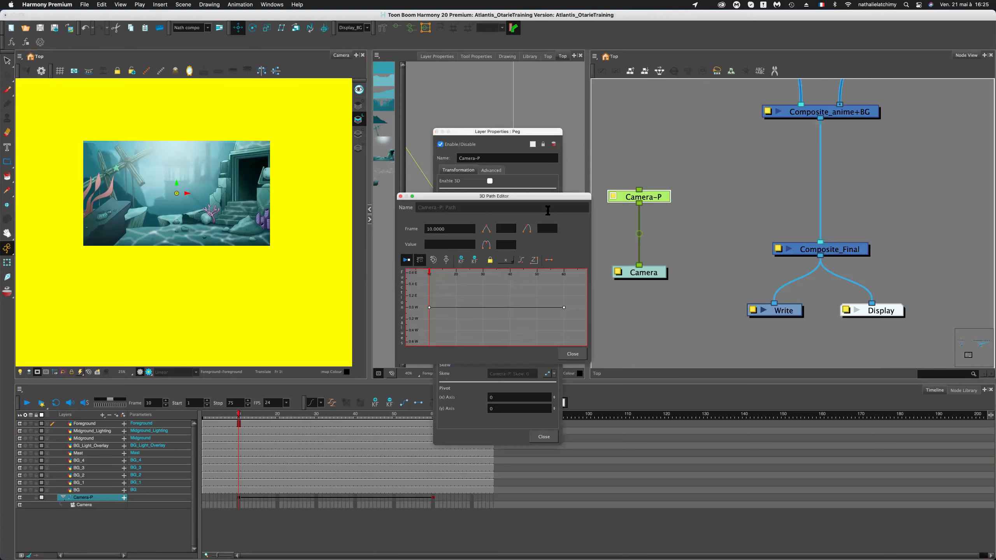
click(522, 260)
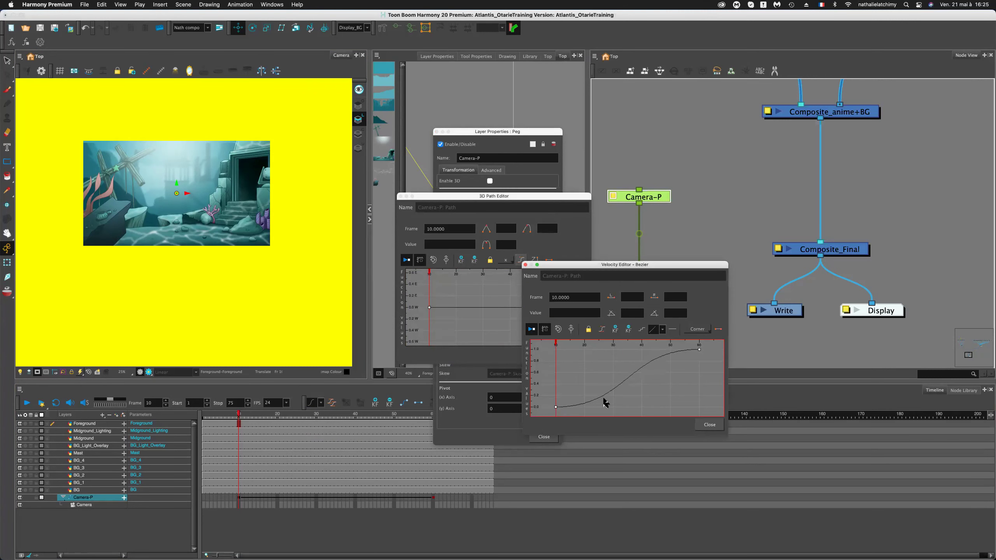
click(556, 407)
mouse_move(629, 409)
mouse_down()
mouse_move(614, 409)
mouse_move(576, 373)
mouse_move(614, 410)
mouse_move(596, 411)
mouse_move(651, 411)
mouse_move(637, 412)
mouse_up()
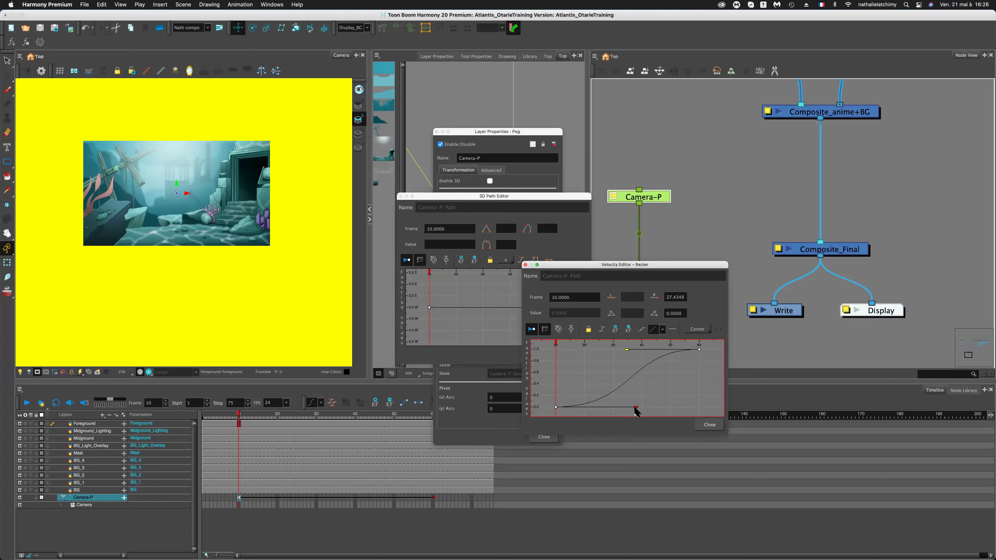
click(710, 425)
click(572, 354)
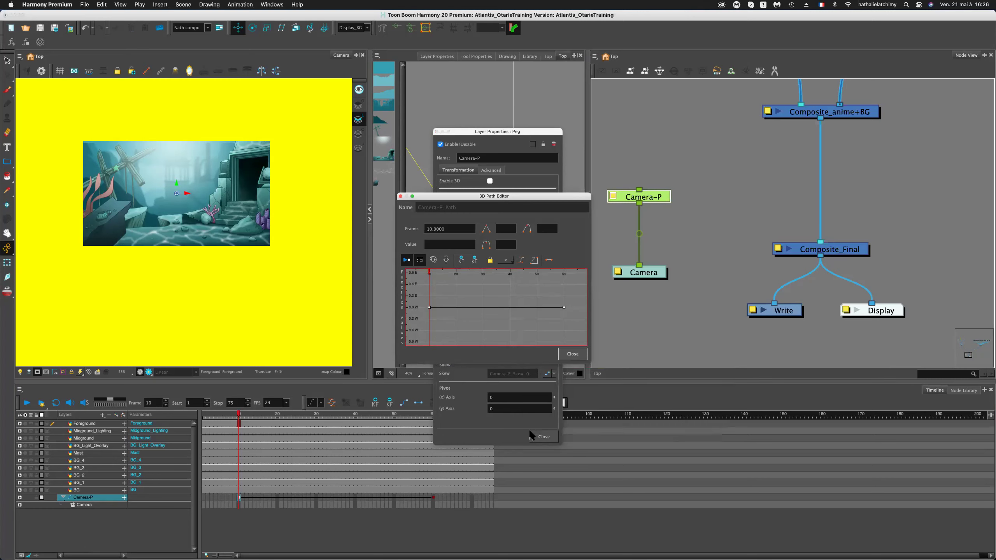
click(544, 433)
click(668, 322)
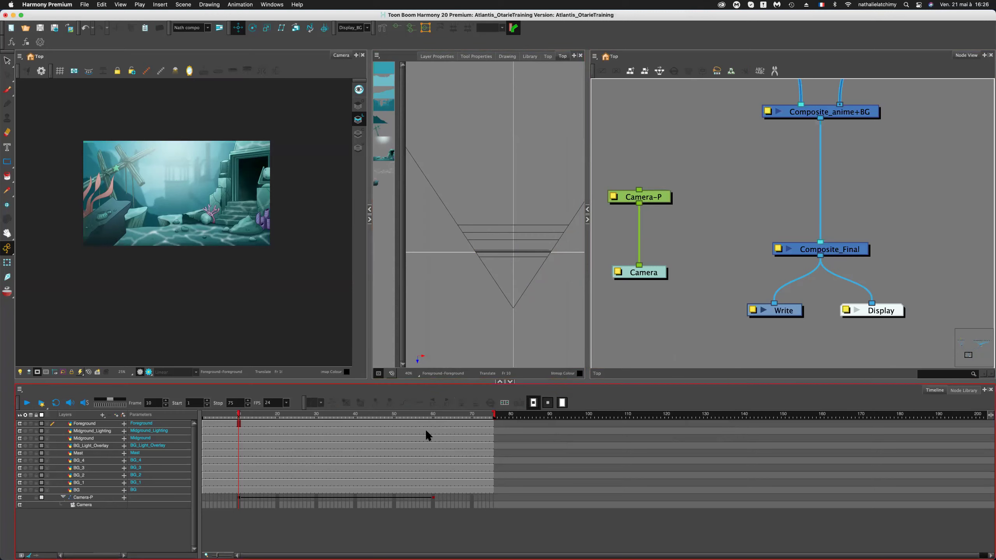
Play the eased camera move in a loop, stop playback and return the playhead to frame 10.
click(27, 404)
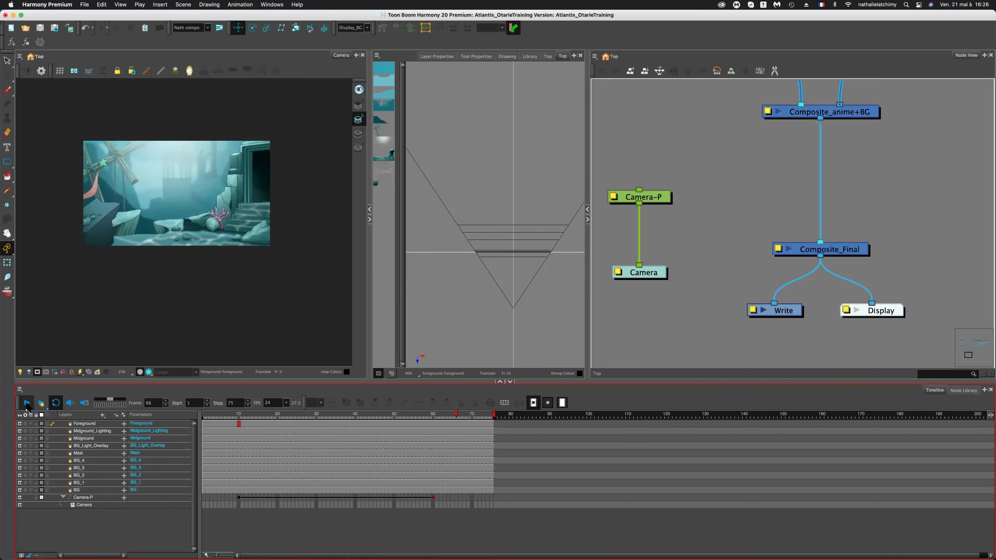
click(27, 404)
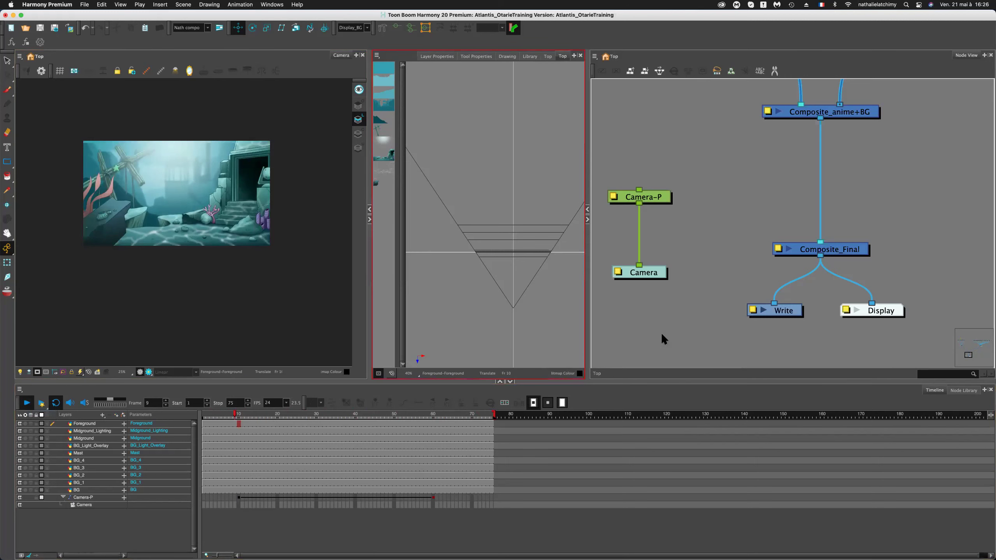
click(239, 416)
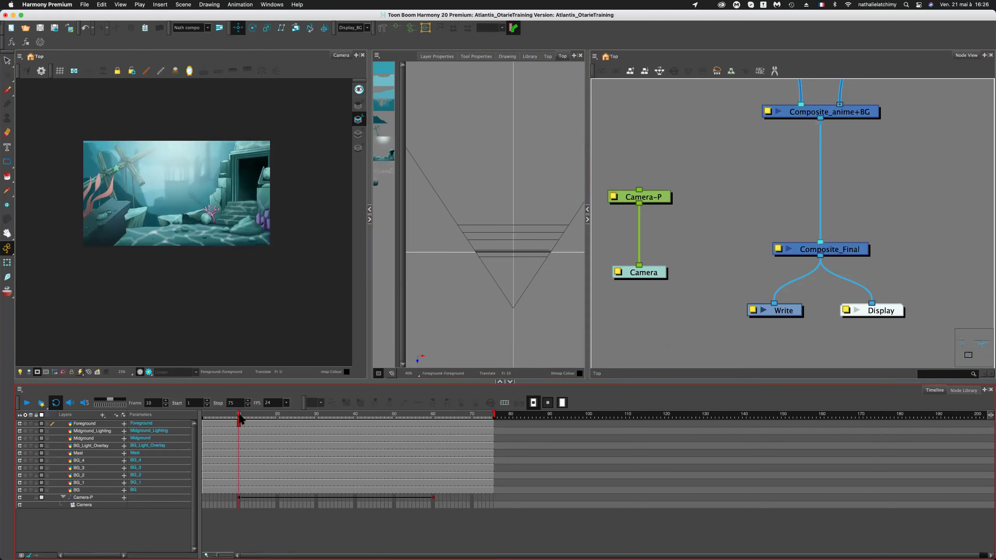
Toggle the Camera view's camera mask off and on to check the artwork along the frame edges.
click(197, 226)
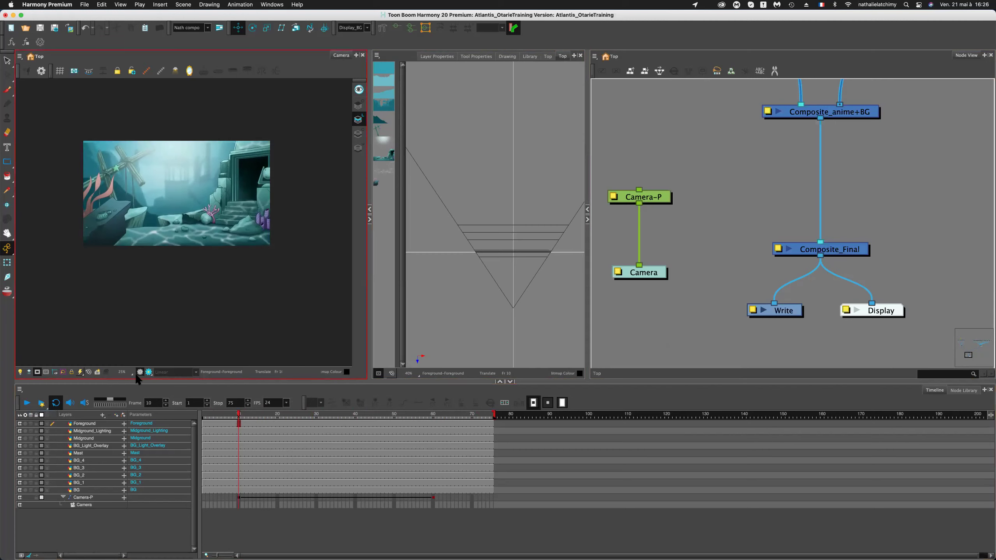
click(37, 372)
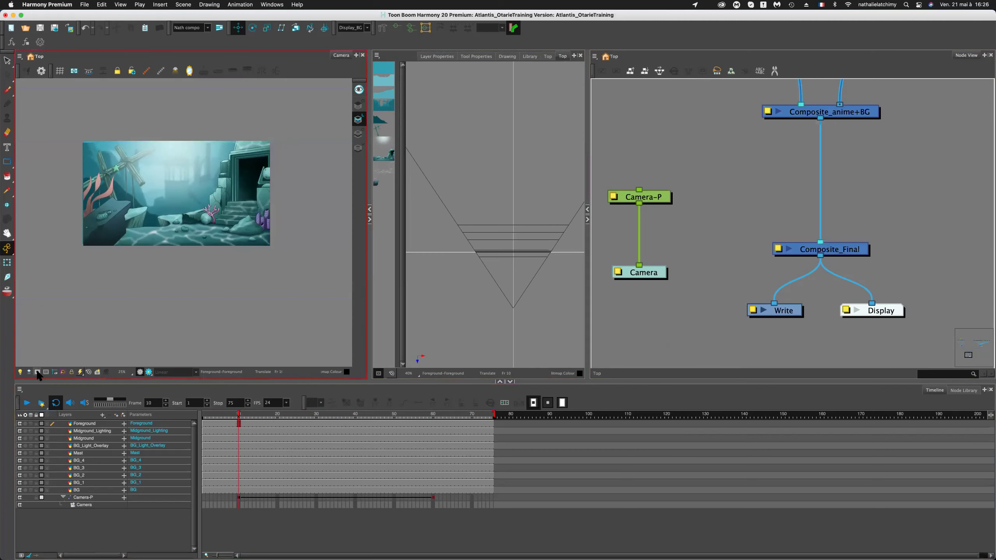
click(38, 372)
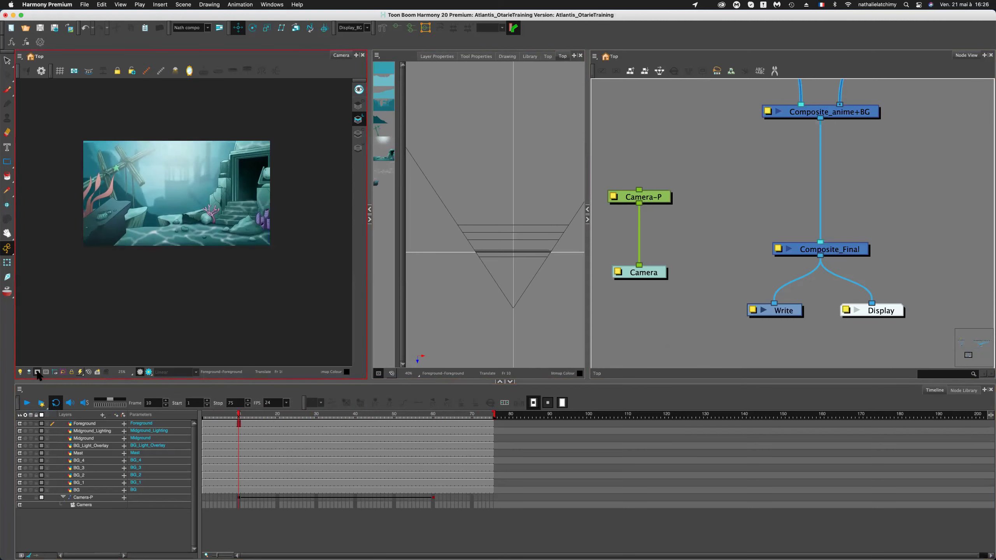
click(37, 372)
click(37, 373)
click(37, 372)
click(38, 372)
Select the BG_Light_Overlay artwork in the Camera view and inspect it near the frame's upper-left corner.
scroll(94, 148, up, 4)
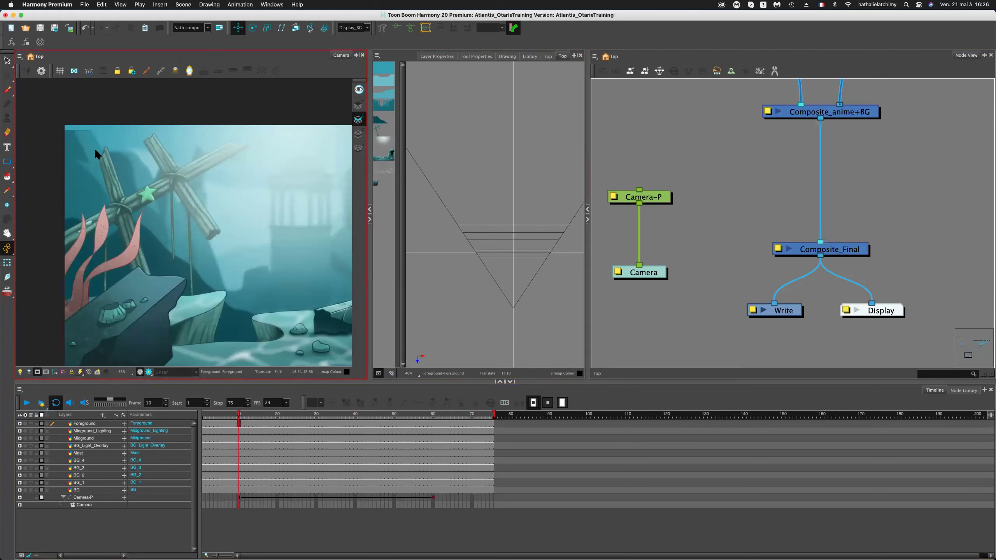
scroll(94, 148, down, 4)
click(90, 154)
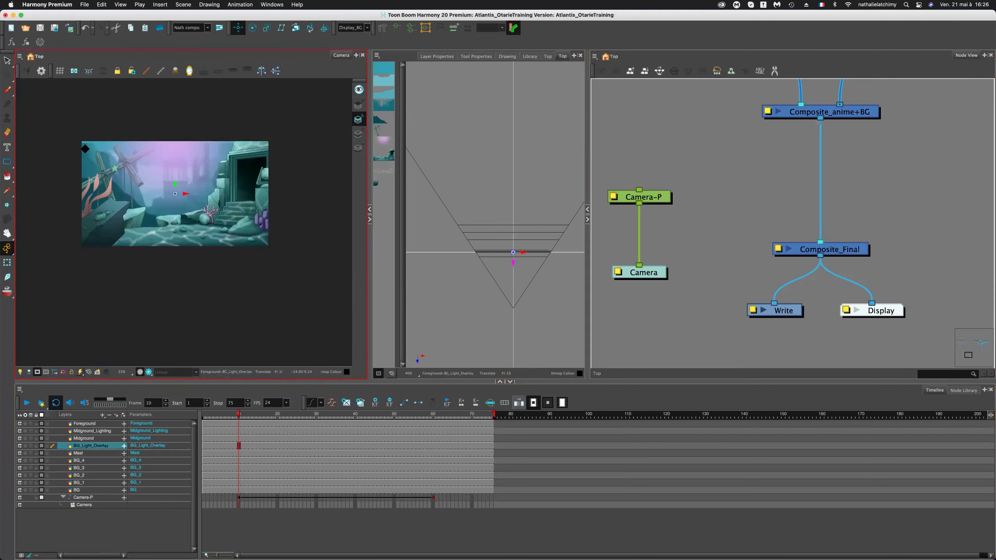
scroll(88, 153, up, 4)
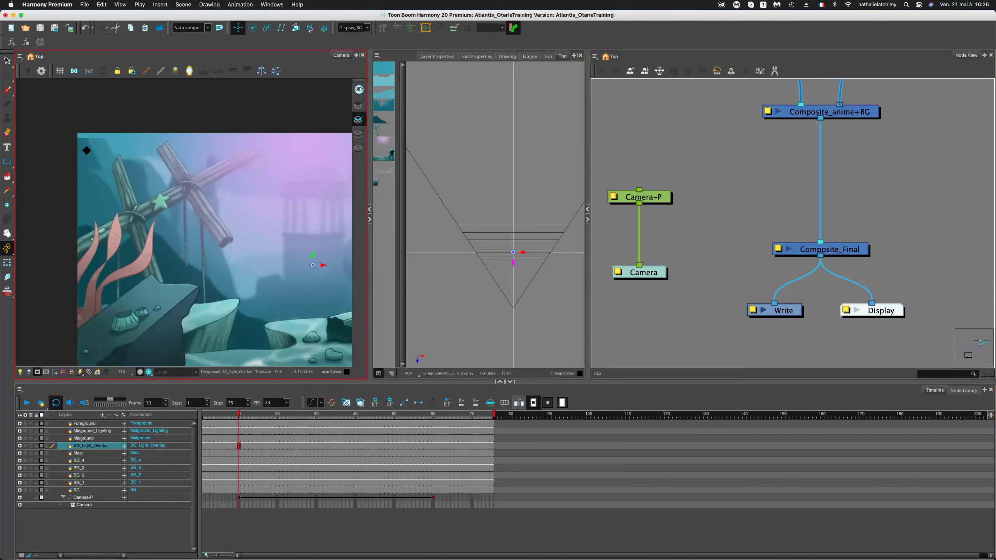
scroll(86, 150, up, 1)
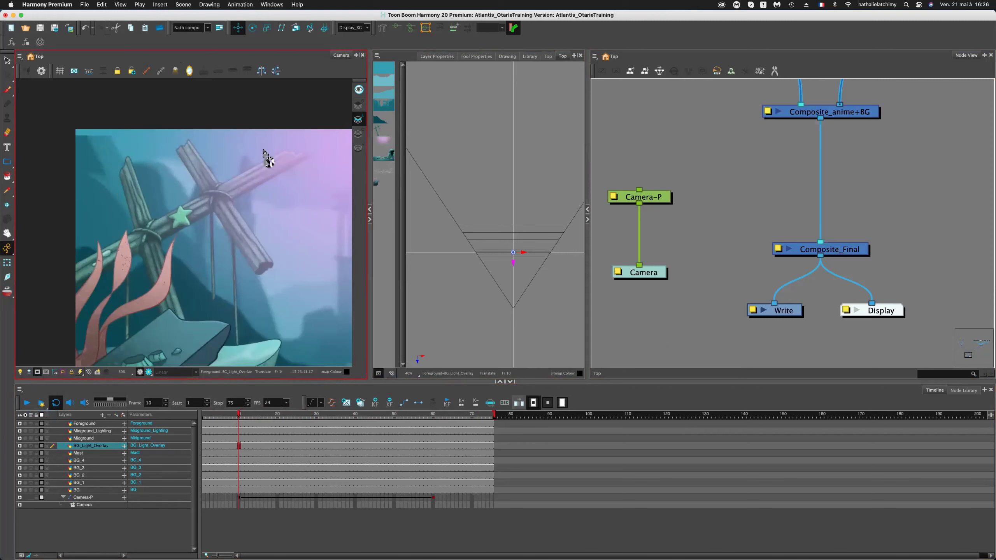
Locate the background layer nodes in the Node View and select the BG_Light_Overlay node.
click(738, 193)
scroll(738, 193, down, 4)
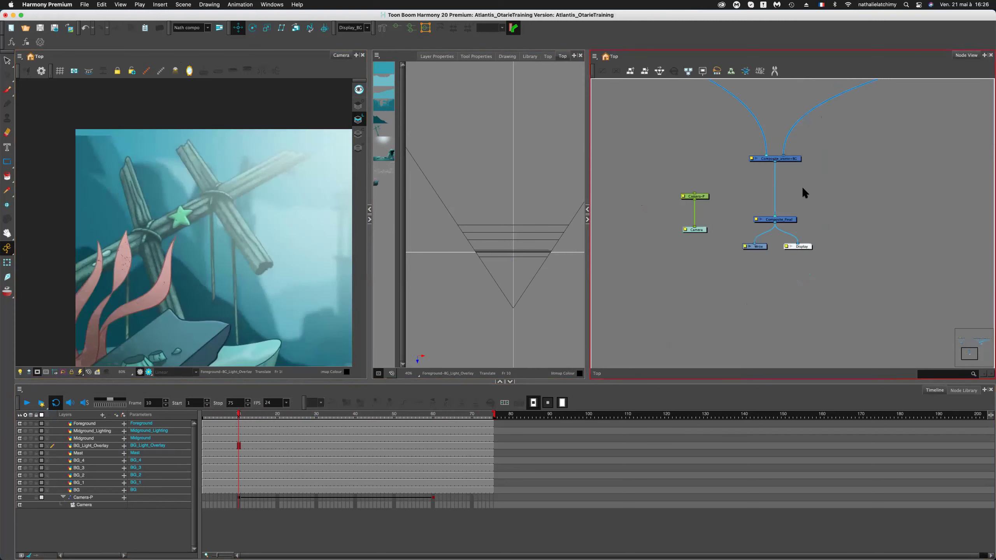
scroll(684, 247, down, 2)
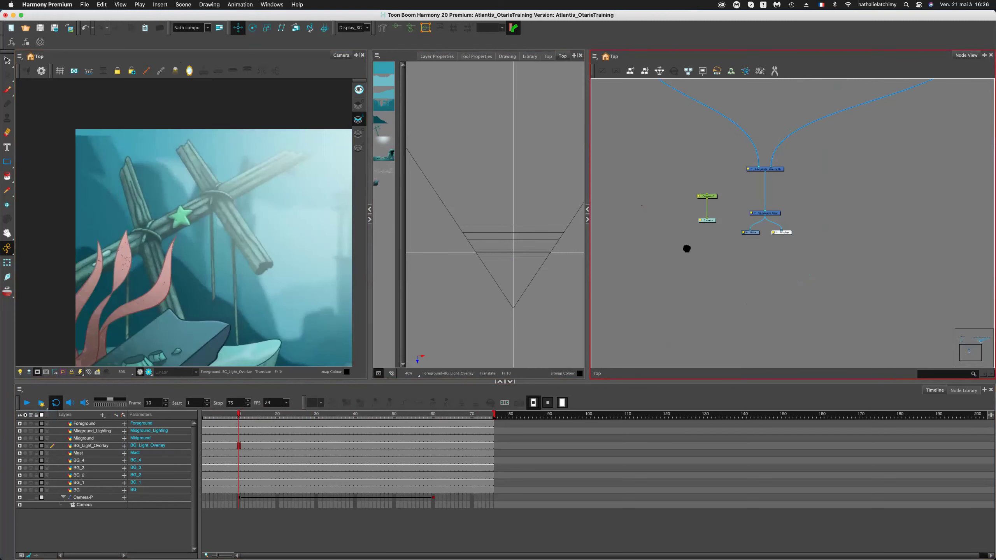
scroll(728, 247, right, 5)
scroll(720, 176, up, 4)
scroll(720, 177, right, 2)
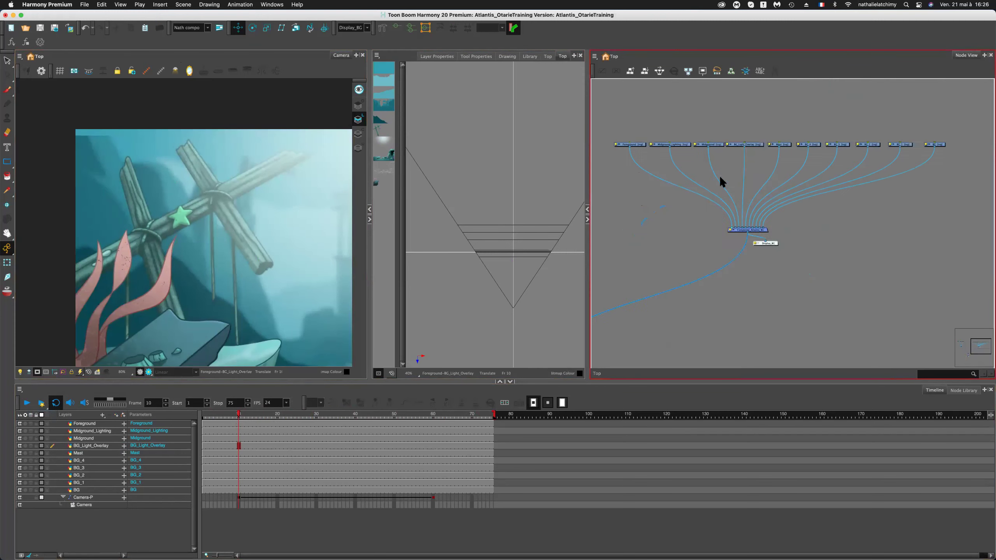
click(729, 178)
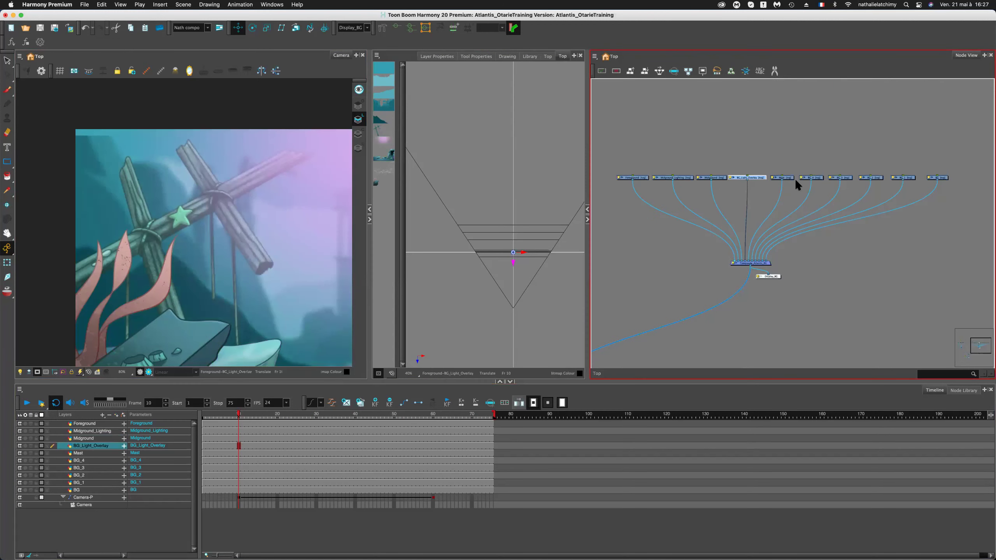
Select the BG_3 node and set the animate mode to Animate Off.
click(808, 178)
click(843, 177)
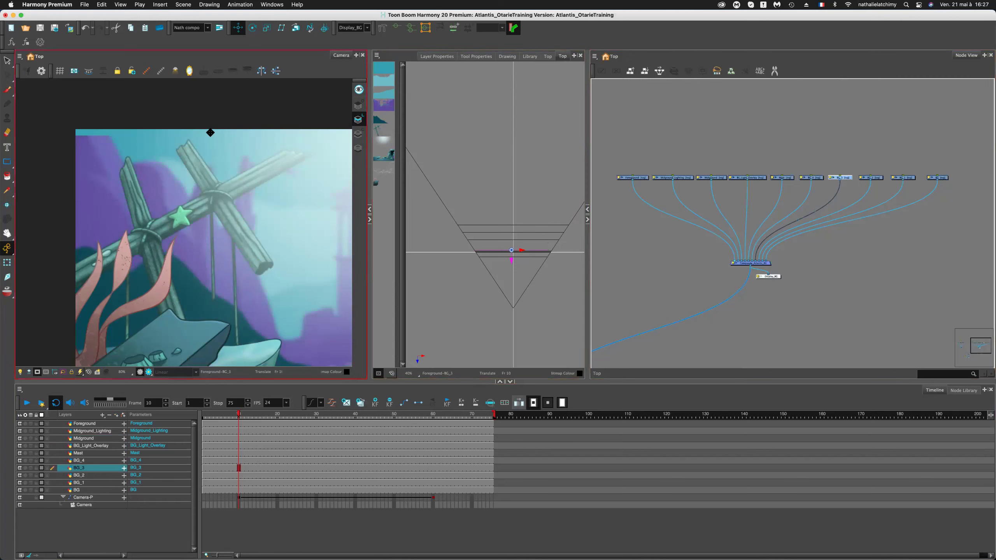
click(13, 251)
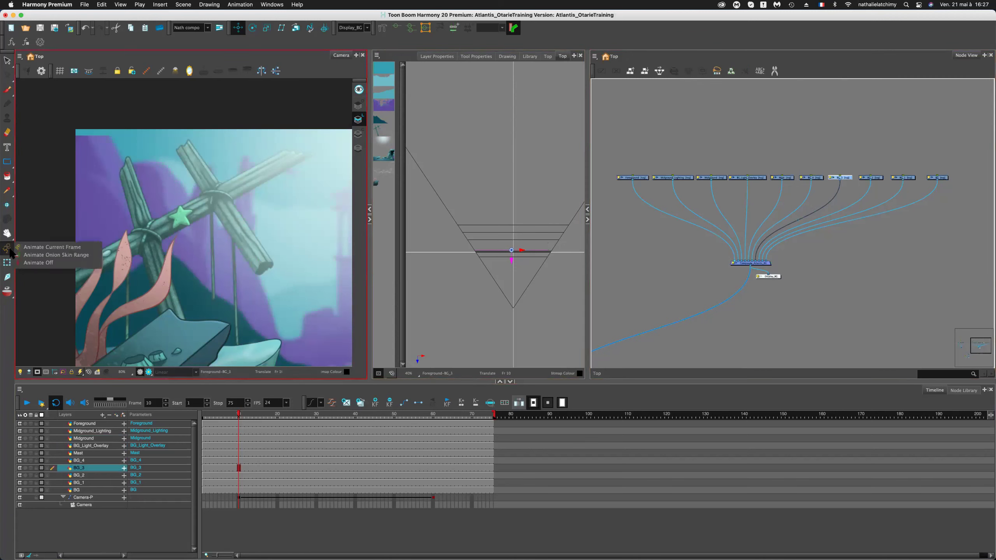
click(43, 264)
scroll(275, 236, down, 4)
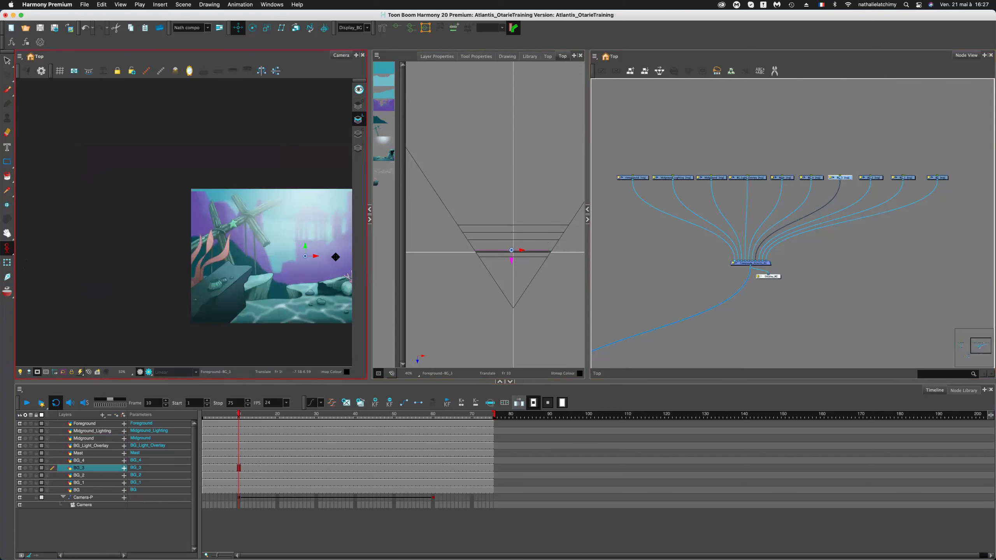
scroll(312, 249, up, 2)
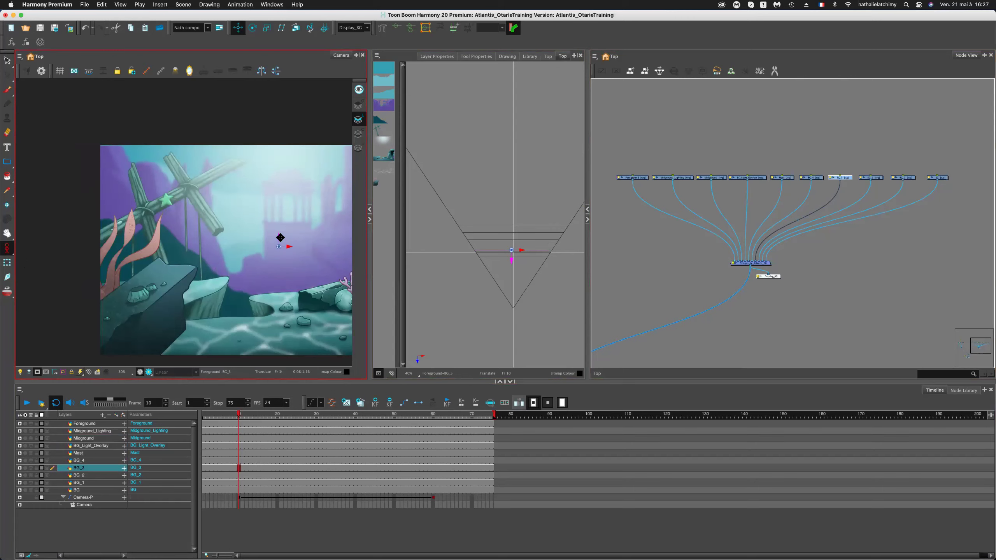
scroll(280, 236, down, 5)
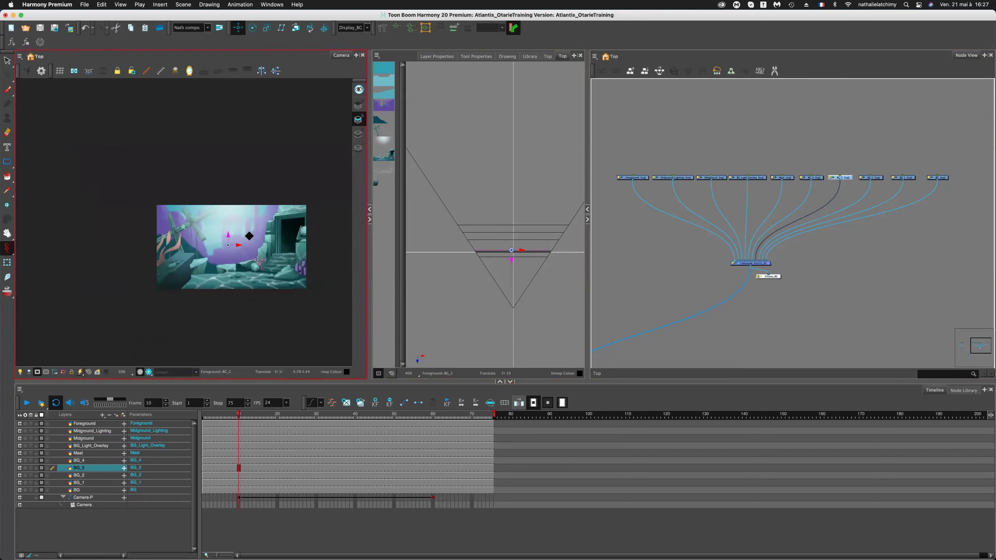
Enable Animate Current Frame and move the Mast layer slightly upward at frame 9.
click(628, 270)
click(204, 416)
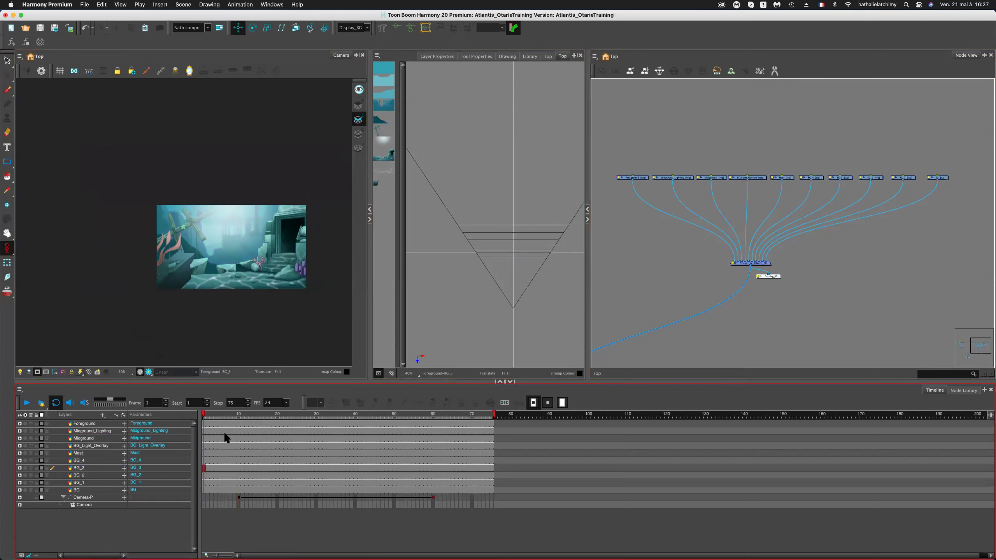
drag(211, 416, 235, 416)
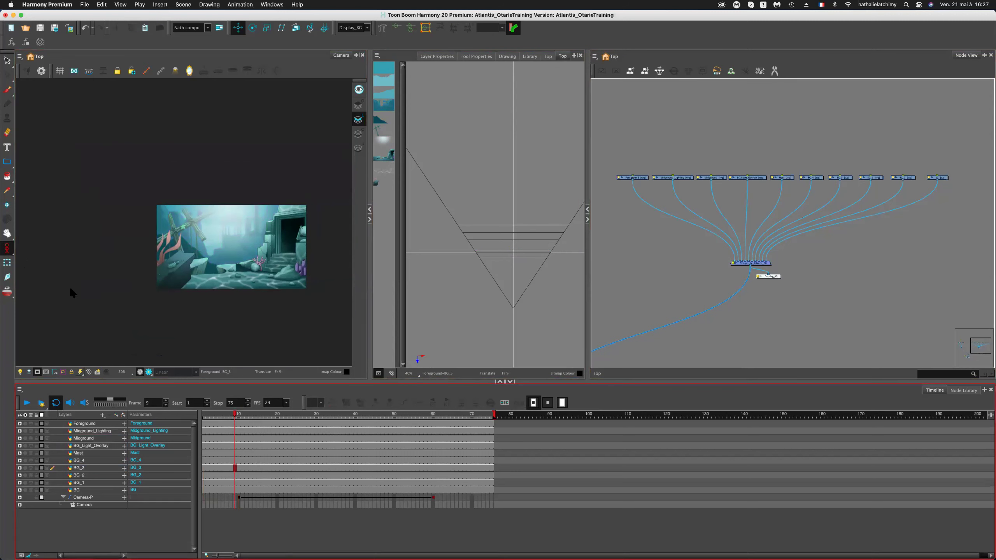
click(8, 251)
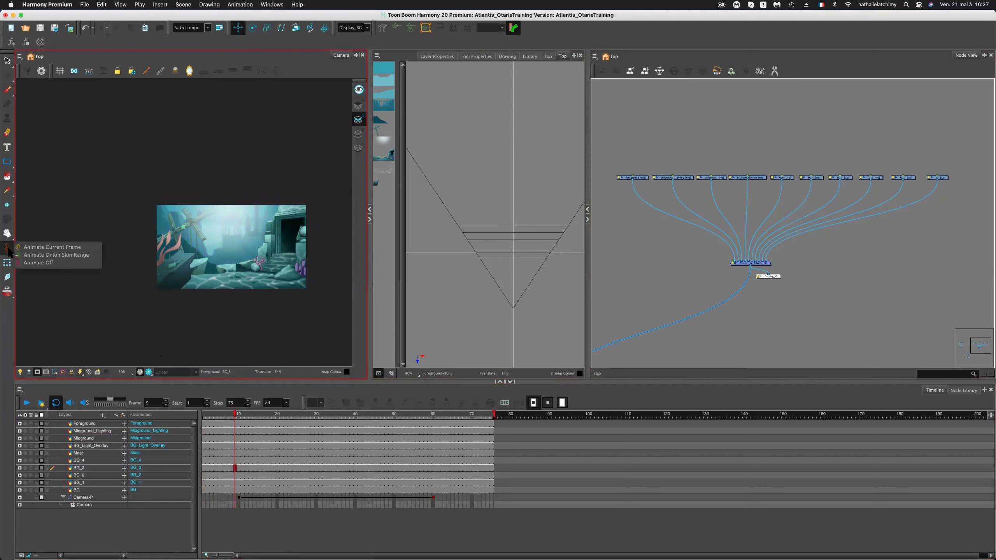
click(32, 248)
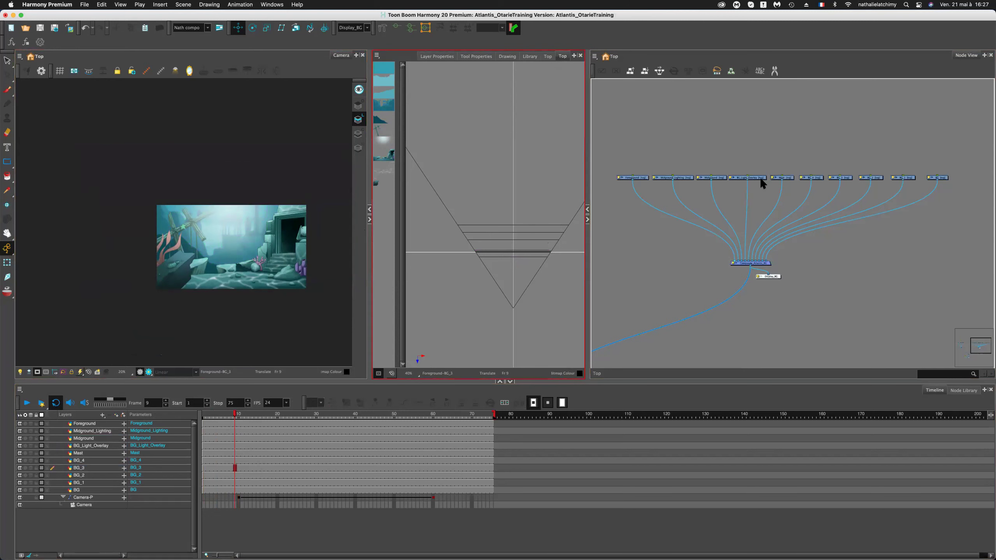
click(787, 177)
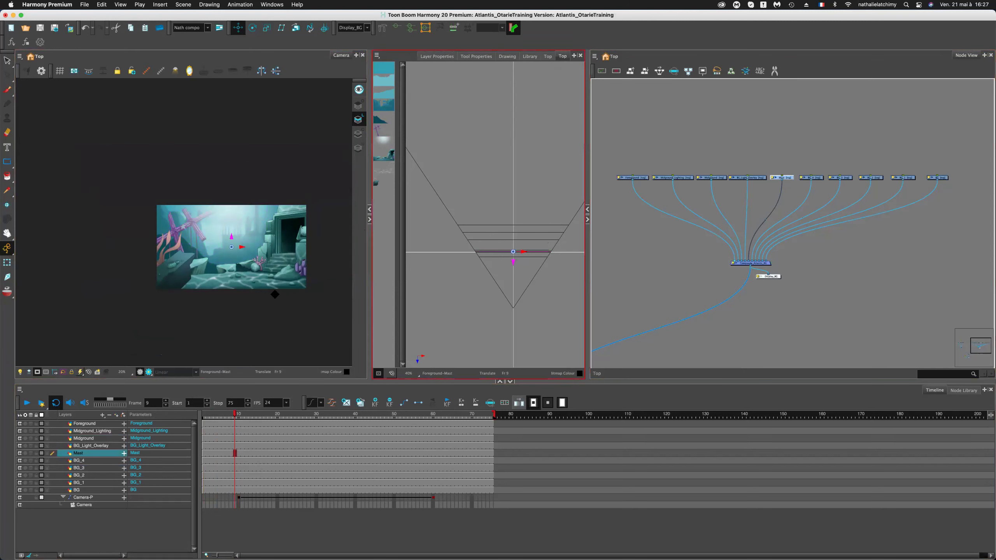
drag(231, 238, 233, 233)
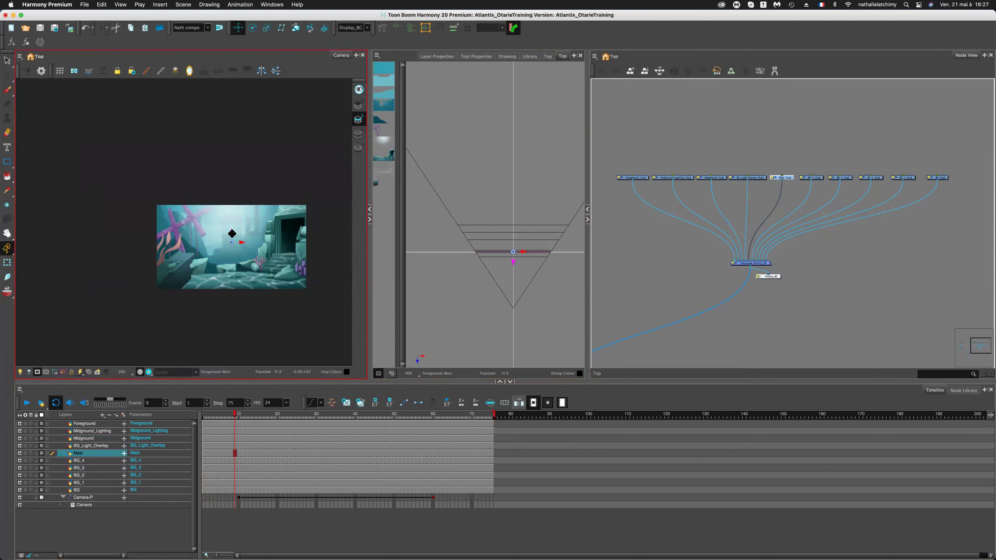
Shift the Mast layer slightly sideways at frame 15 to test keyframing, and undo the test changes to the Mast.
click(235, 456)
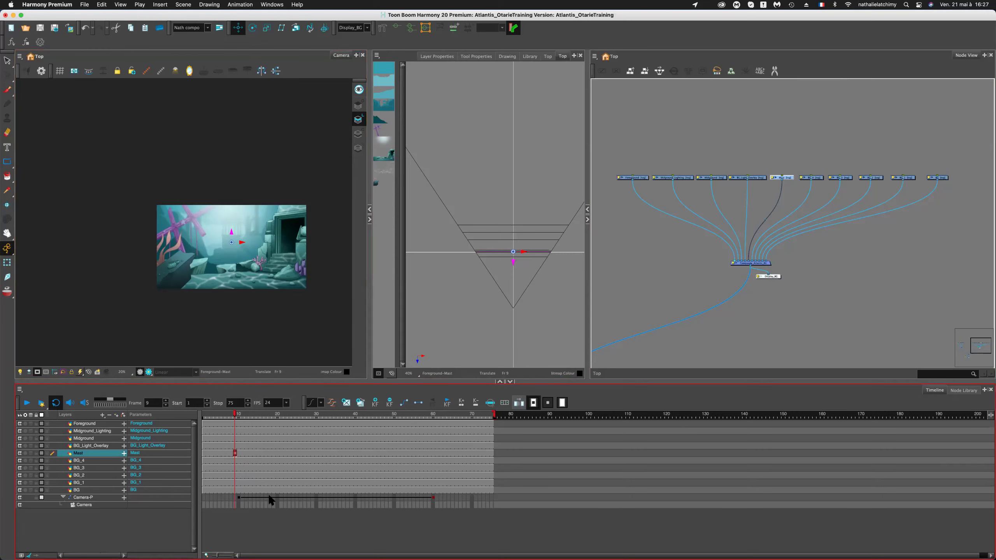
drag(242, 242, 246, 242)
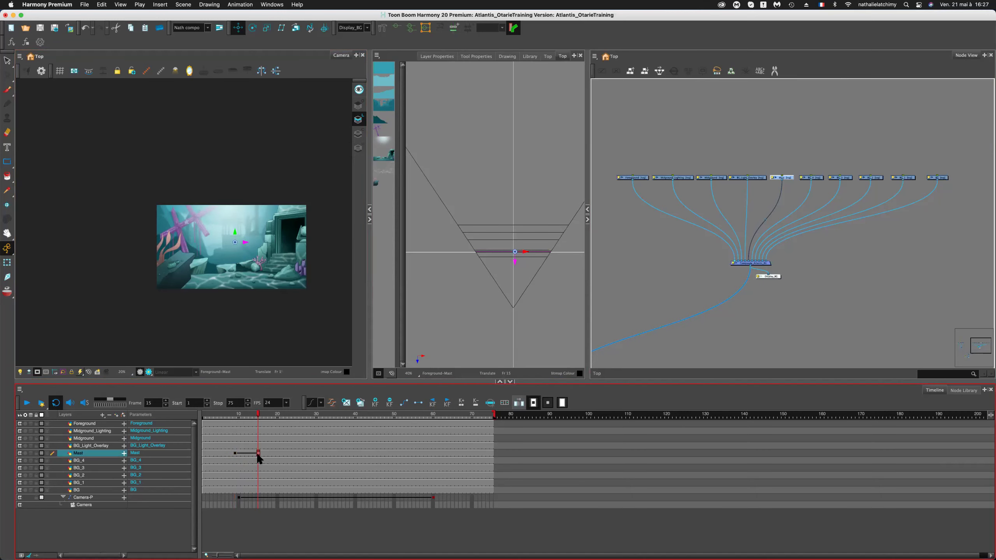
drag(239, 454, 236, 456)
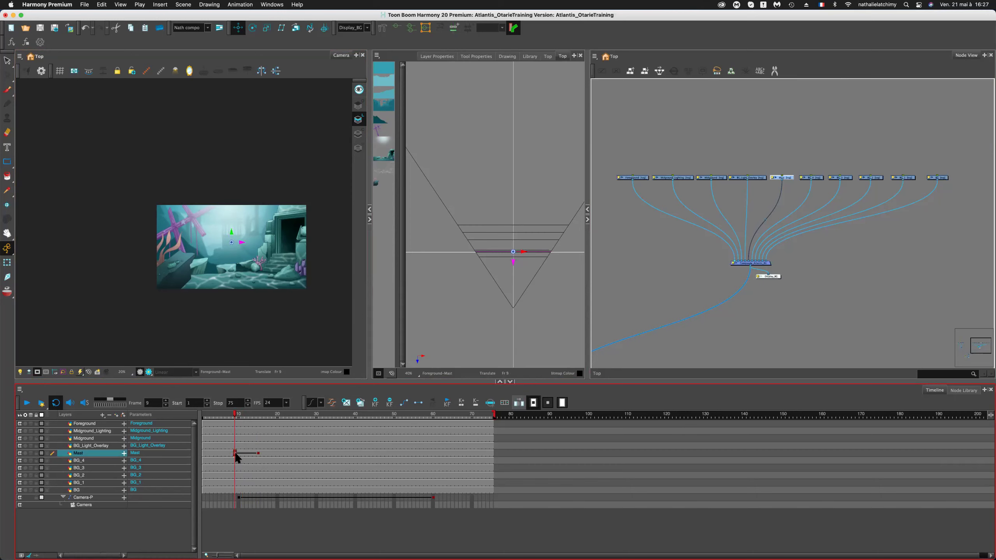
key(super+z)
key(super+z)
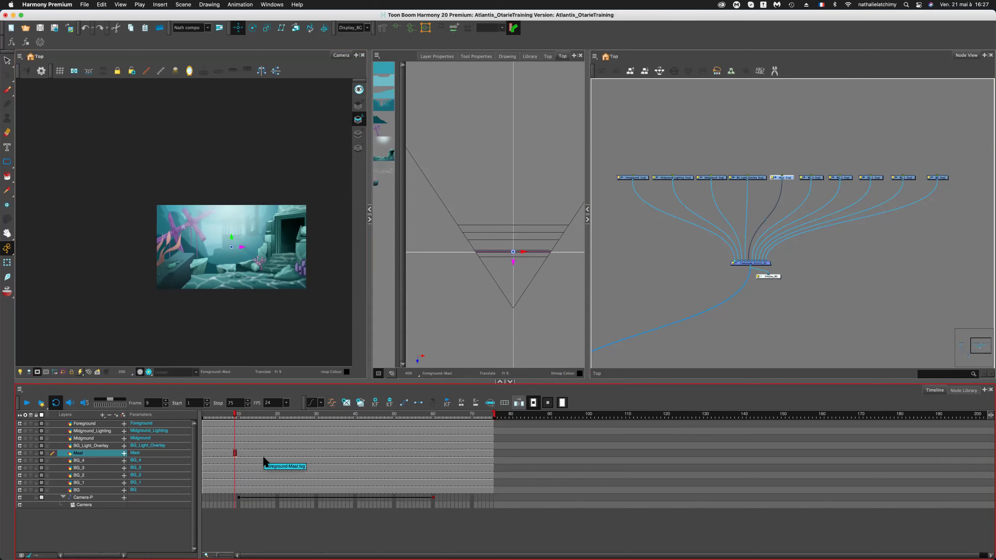
Set the animate mode back to Animate Off and return the playhead to frame 1.
drag(7, 248, 29, 264)
click(464, 352)
scroll(631, 285, up, 2)
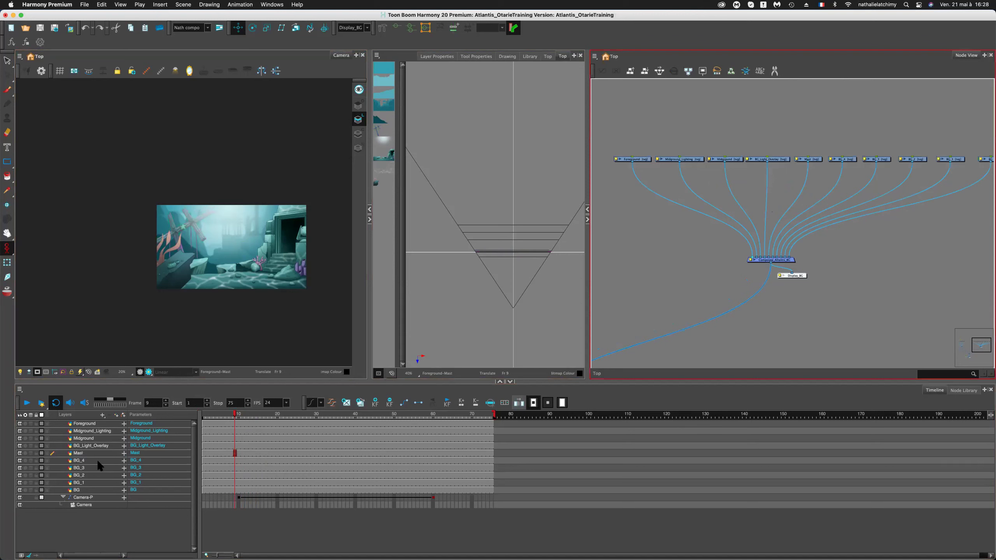
drag(228, 415, 203, 415)
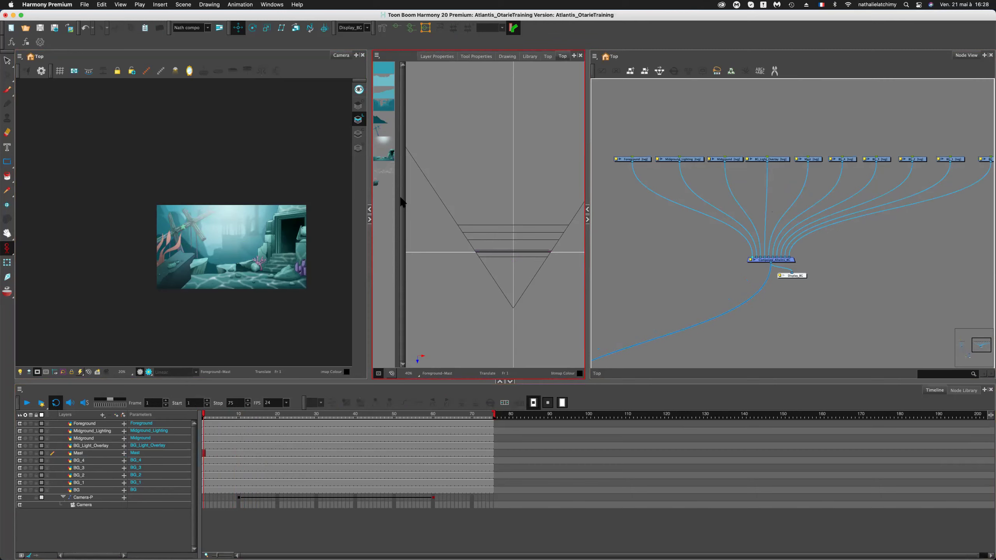
Change the active display from Display_BG to Display to show the character with the background.
click(691, 269)
scroll(691, 268, down, 2)
scroll(690, 273, down, 4)
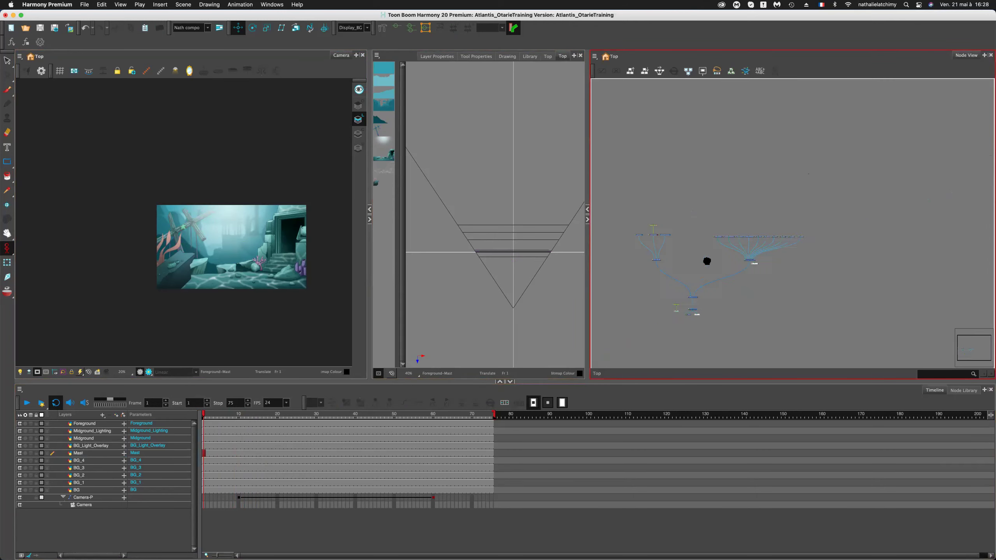
scroll(694, 300, up, 5)
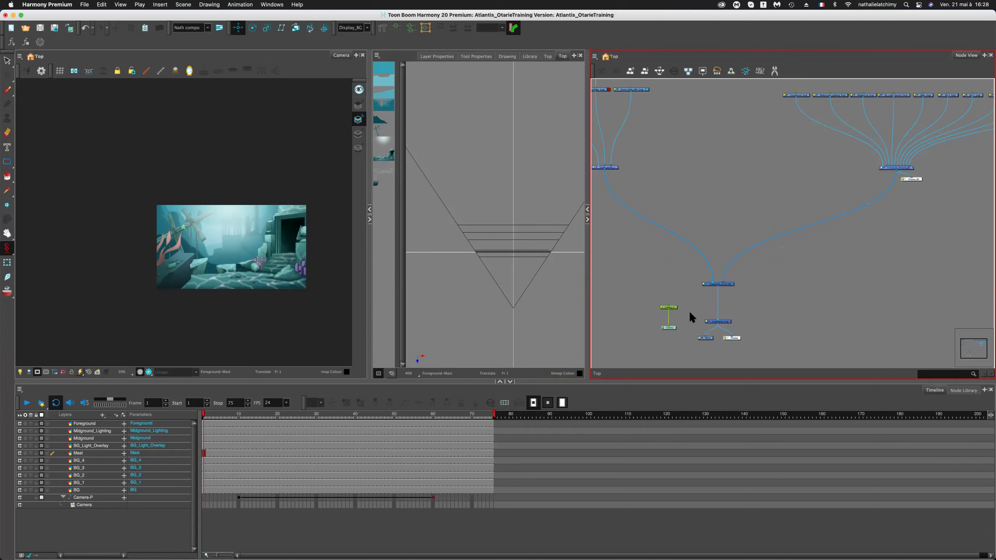
click(97, 344)
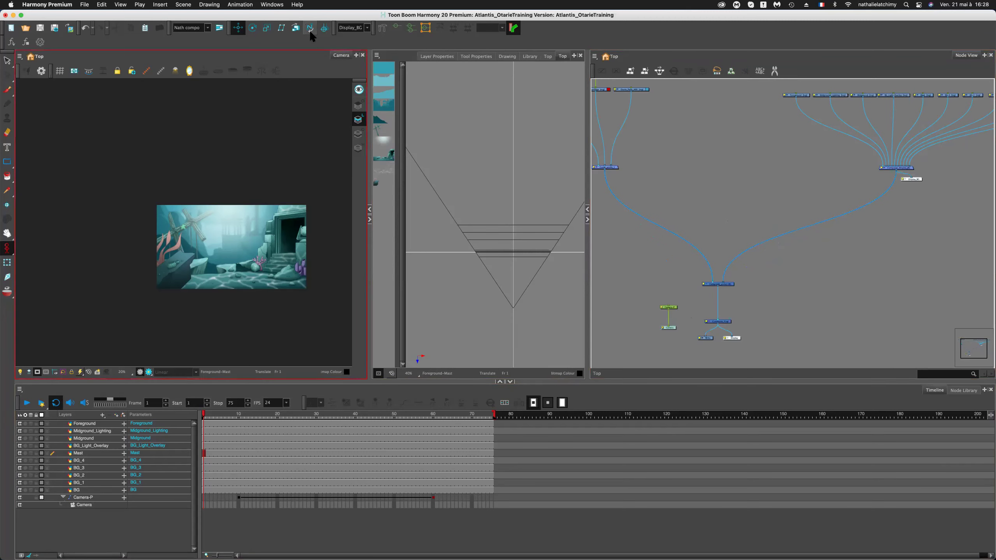
click(353, 28)
click(349, 42)
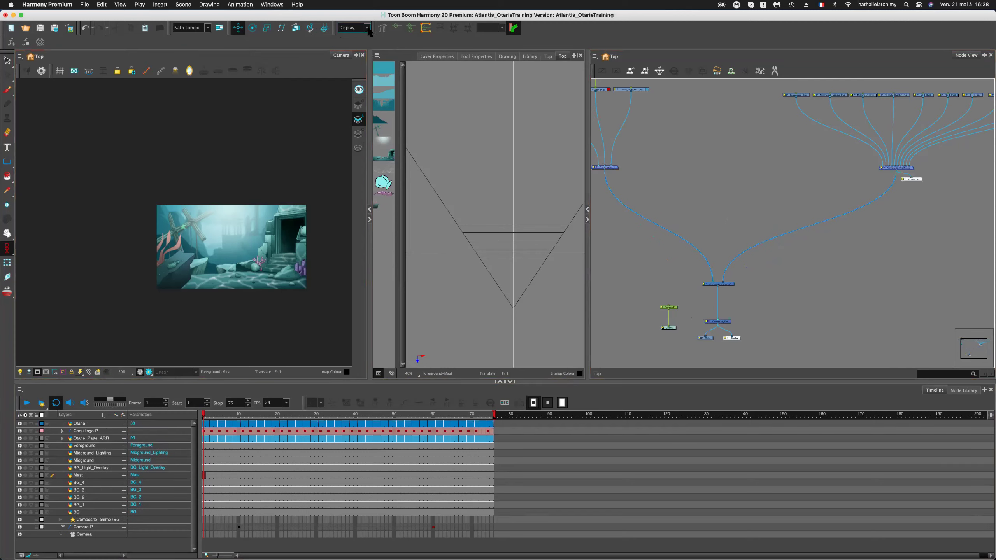
click(368, 28)
click(351, 43)
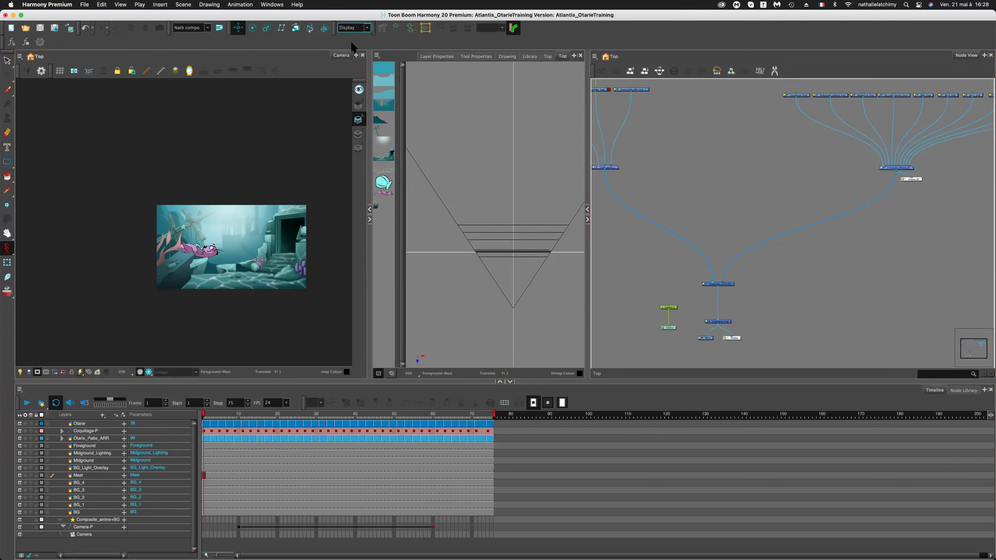
Examine the Display node below Composite_Final and the Display_BG node below Composite_Atlantis_BG in the Node View.
click(682, 265)
scroll(734, 334, up, 3)
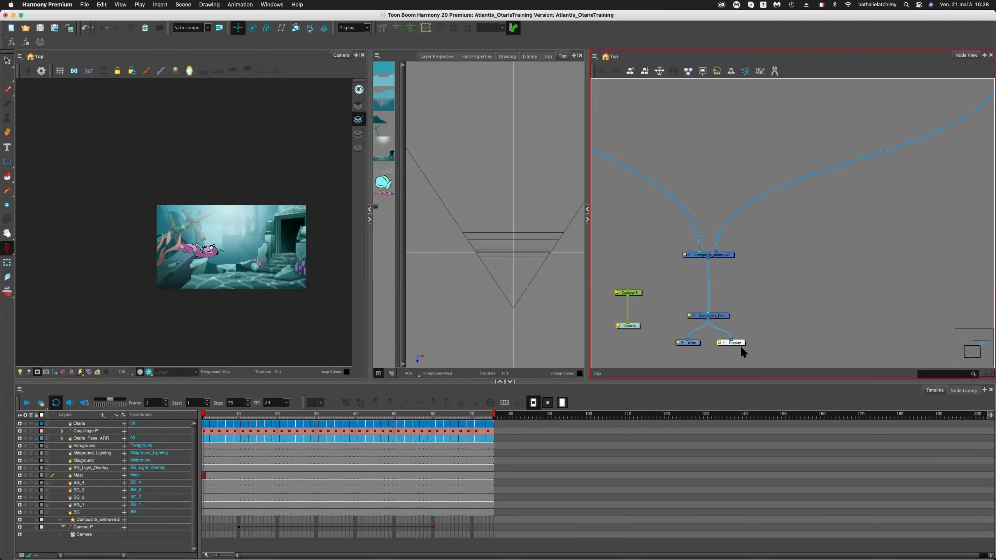
drag(741, 348, 735, 343)
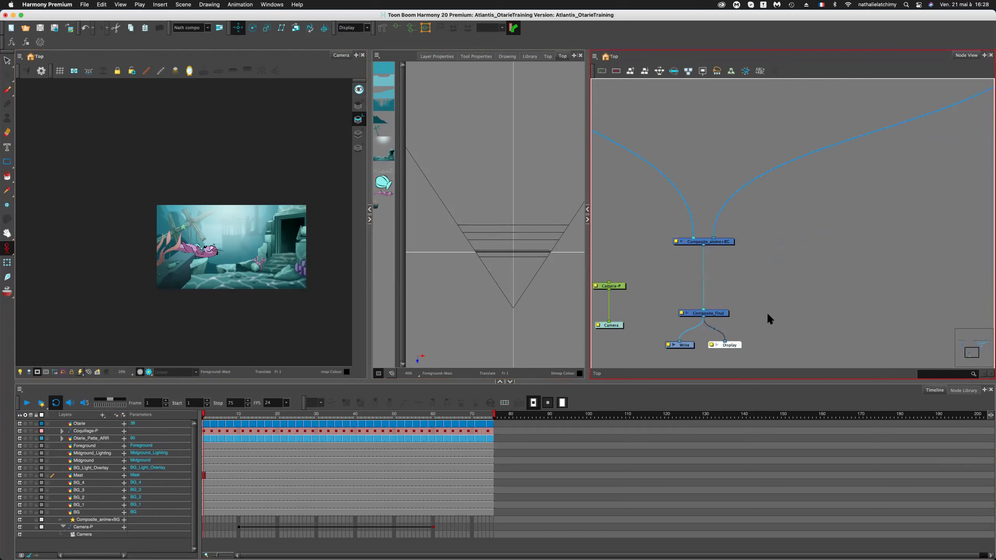
scroll(792, 291, up, 10)
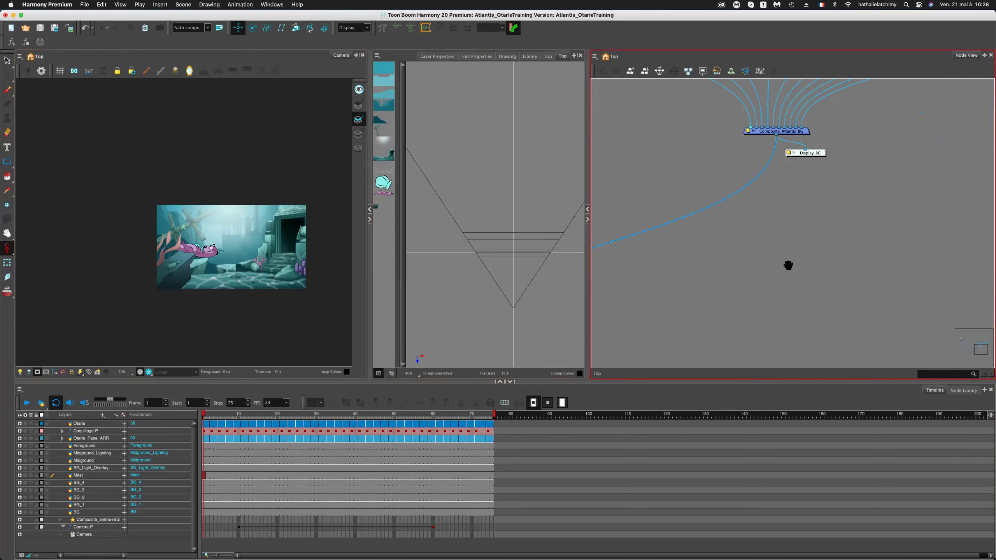
scroll(768, 286, up, 2)
click(776, 190)
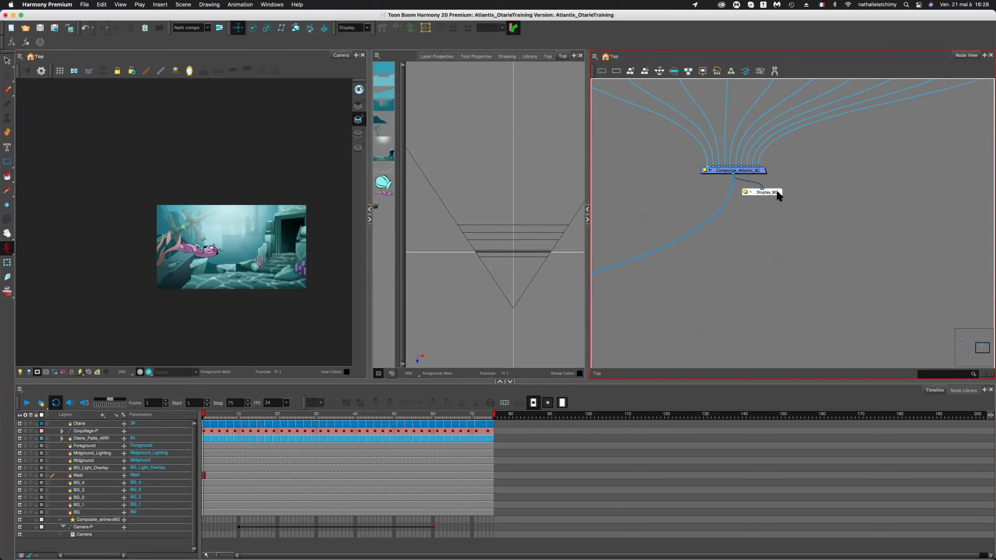
click(666, 274)
scroll(811, 244, down, 15)
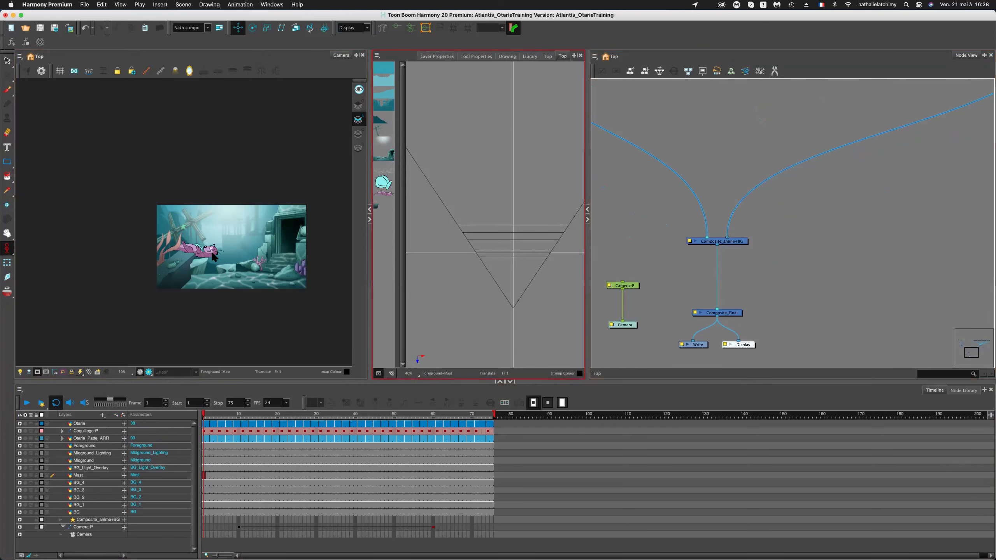
Scrub the opening frames of the combined scene, return to frame 1 and switch the Camera view to rendered preview.
scroll(211, 250, up, 3)
scroll(211, 251, down, 2)
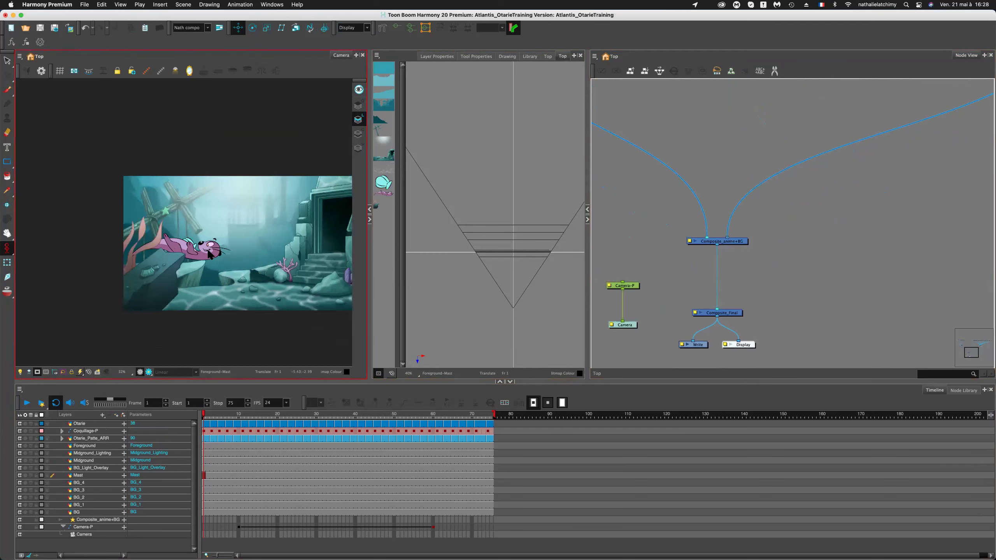
click(211, 415)
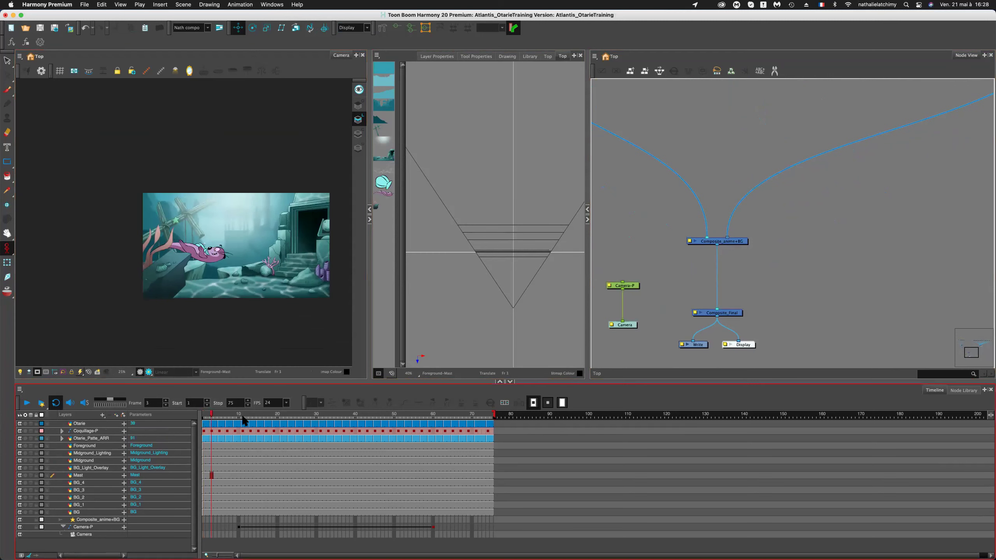
drag(242, 417, 171, 415)
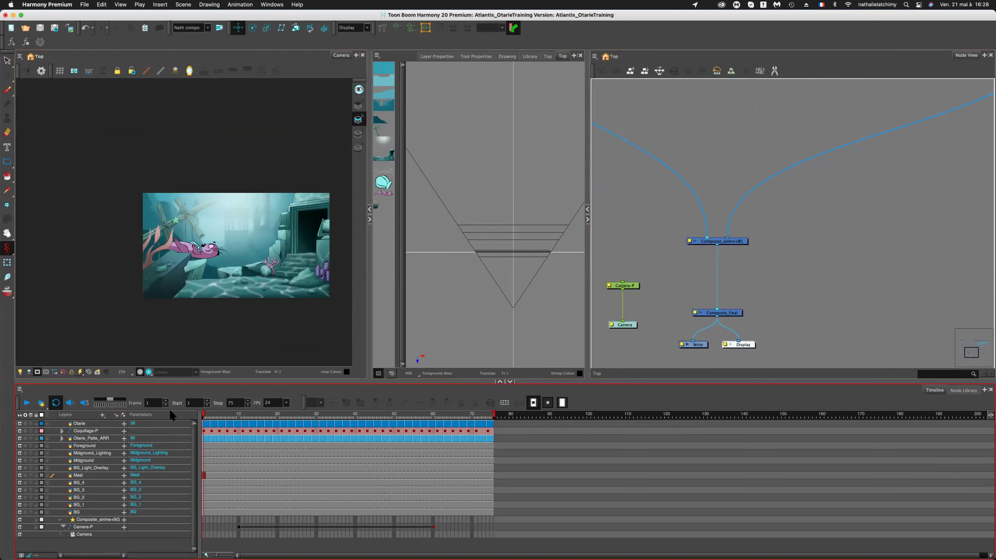
scroll(204, 255, up, 4)
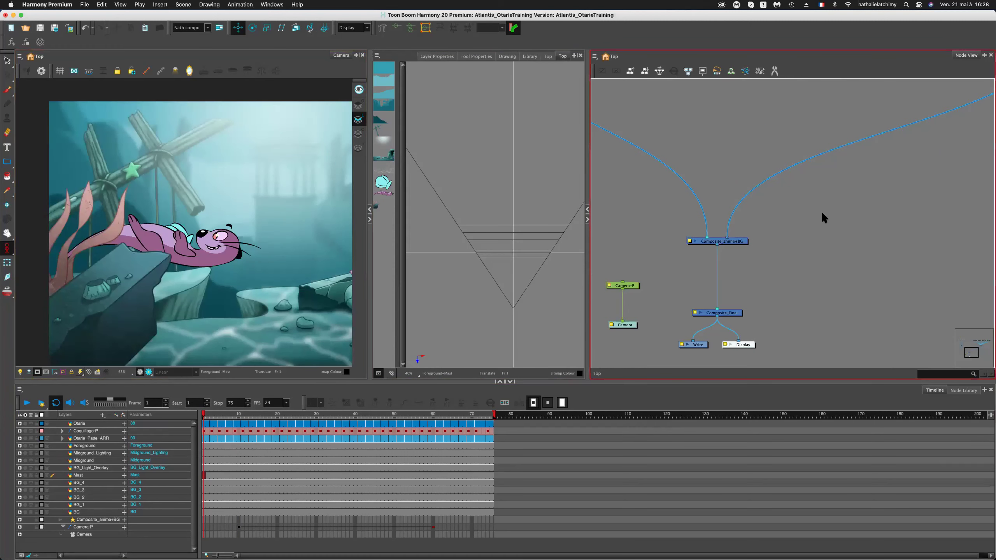
click(148, 370)
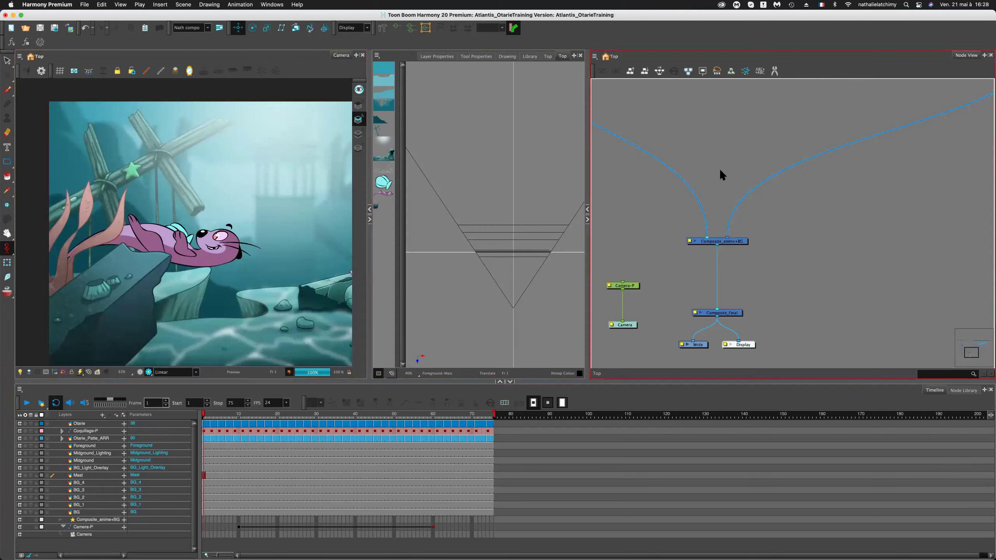
Inspect the character nodes feeding the animation composite and select the Otarie_Patte_ARR node.
scroll(709, 136, down, 6)
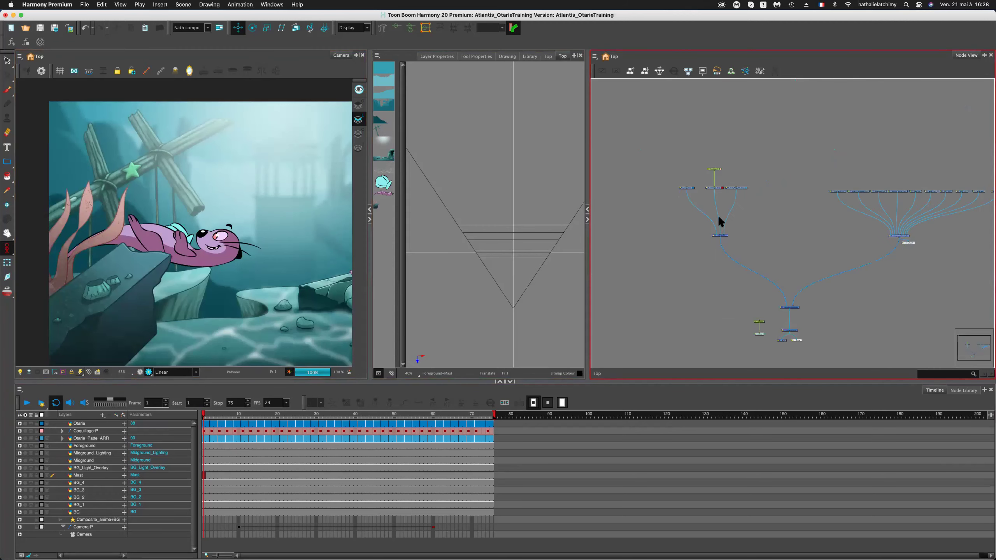
scroll(718, 215, up, 5)
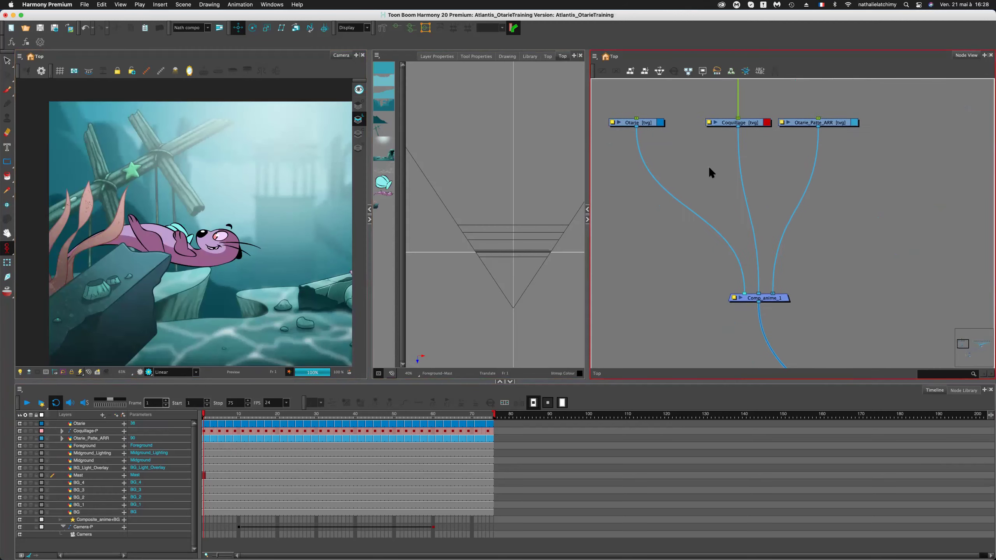
click(827, 122)
drag(840, 230, 793, 228)
scroll(840, 349, down, 5)
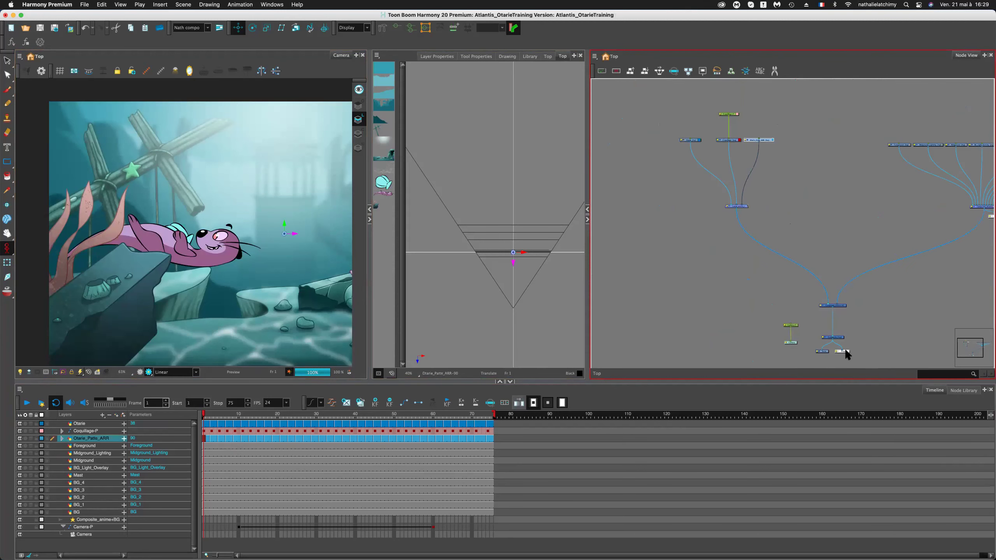
Connect the Display node to Otarie_Patte_ARR and to Otarie in turn, previewing each drawing alone at frame 28.
key(ctrl+shift+d)
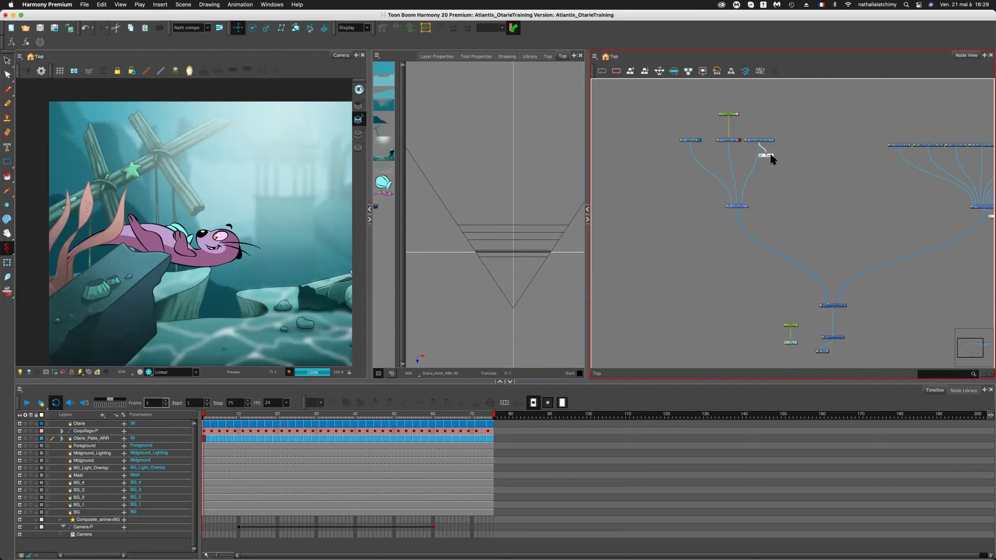
scroll(292, 212, down, 4)
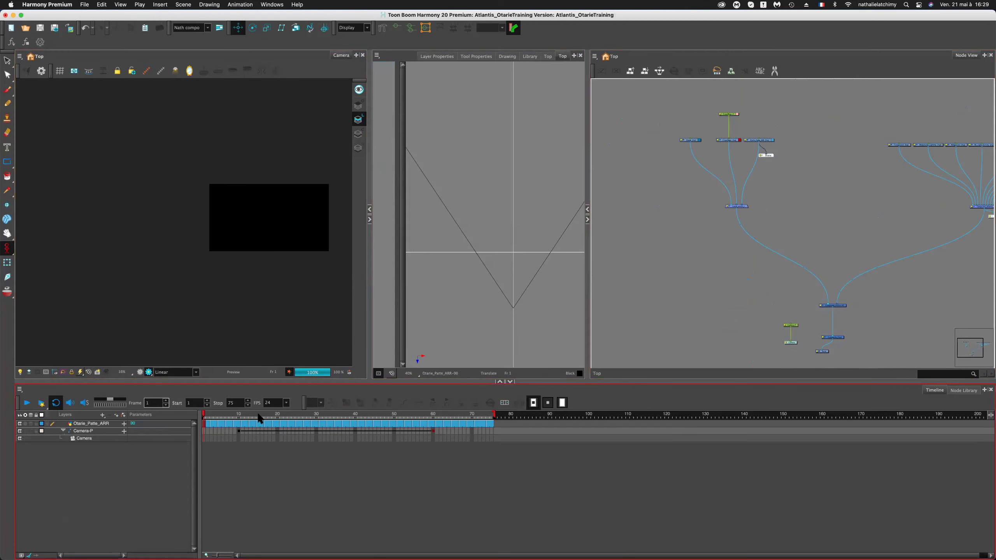
click(258, 414)
click(308, 416)
scroll(291, 218, up, 4)
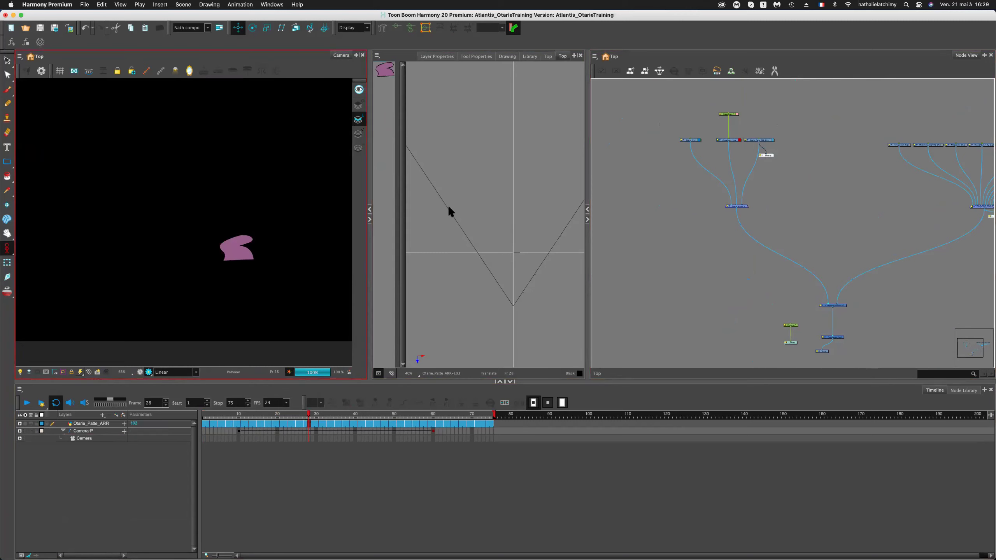
scroll(768, 151, up, 4)
drag(699, 148, 615, 150)
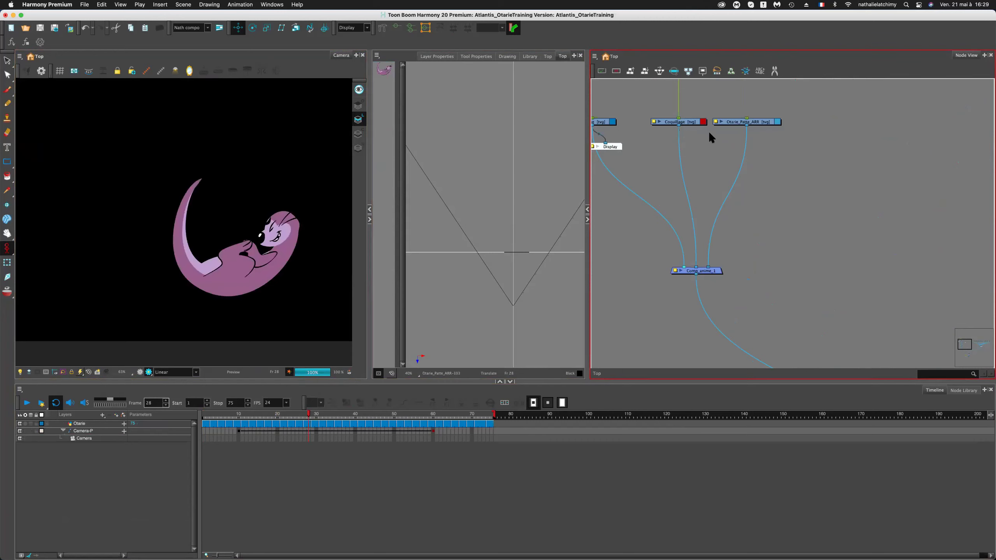
Move the Display node back below Composite_Final and reconnect it there to show the full scene.
drag(606, 146, 696, 296)
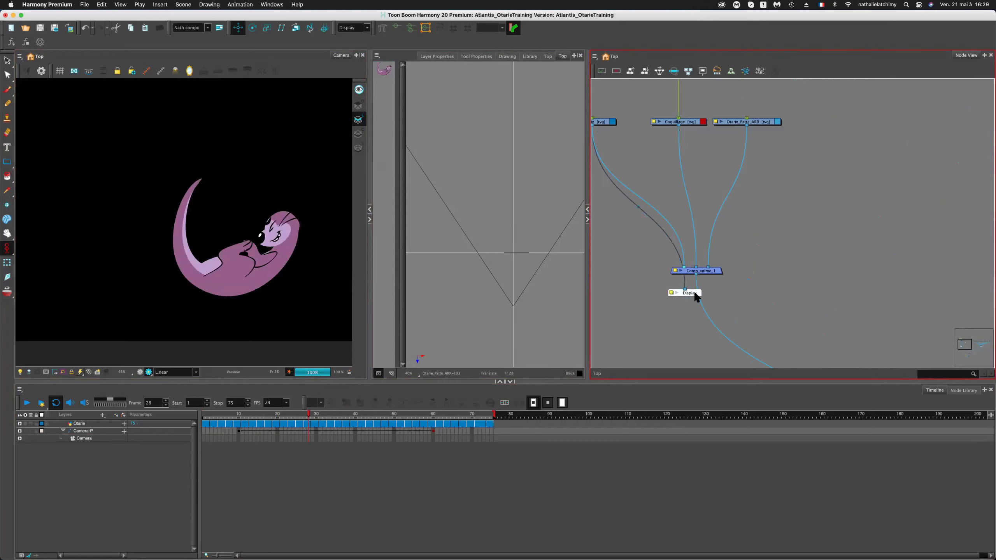
scroll(723, 323, down, 5)
drag(660, 180, 780, 345)
scroll(804, 342, down, 5)
scroll(779, 343, down, 2)
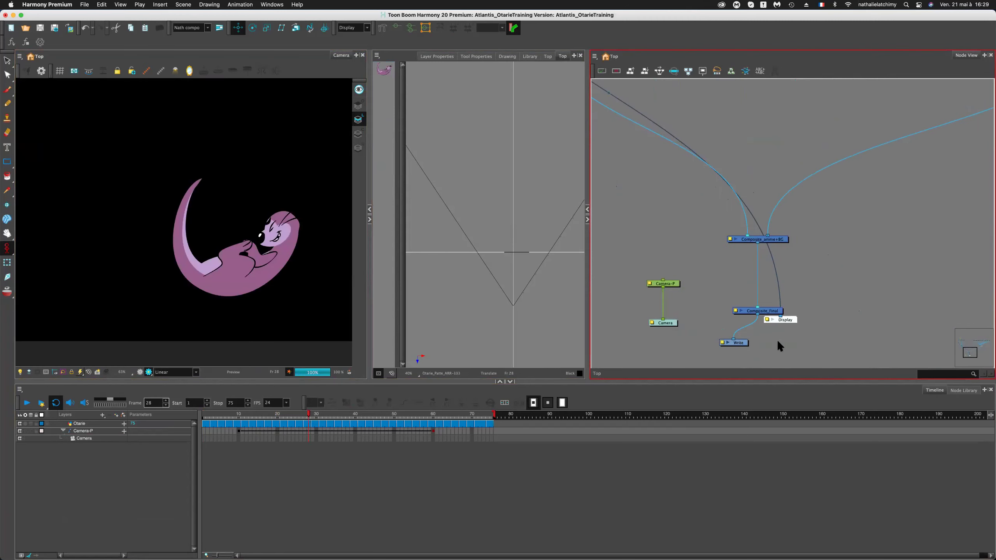
click(737, 239)
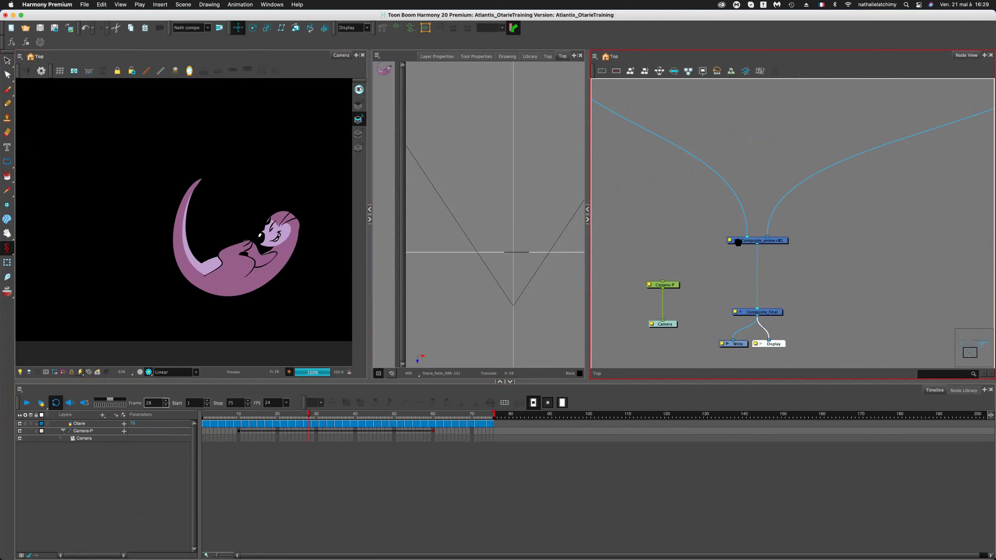
Align the Comp_anime_1 composite node directly beneath the Coquillage node.
scroll(705, 281, up, 5)
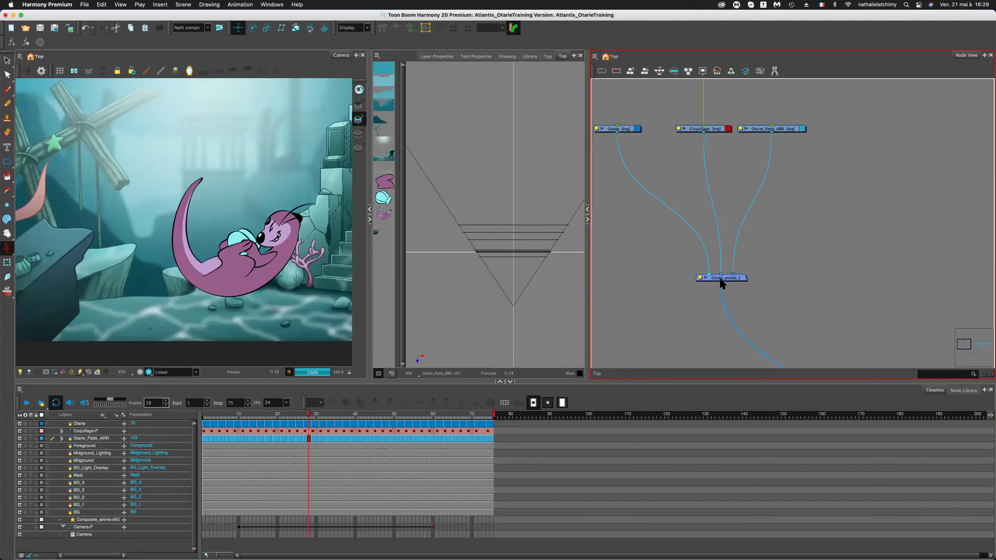
drag(733, 277, 720, 277)
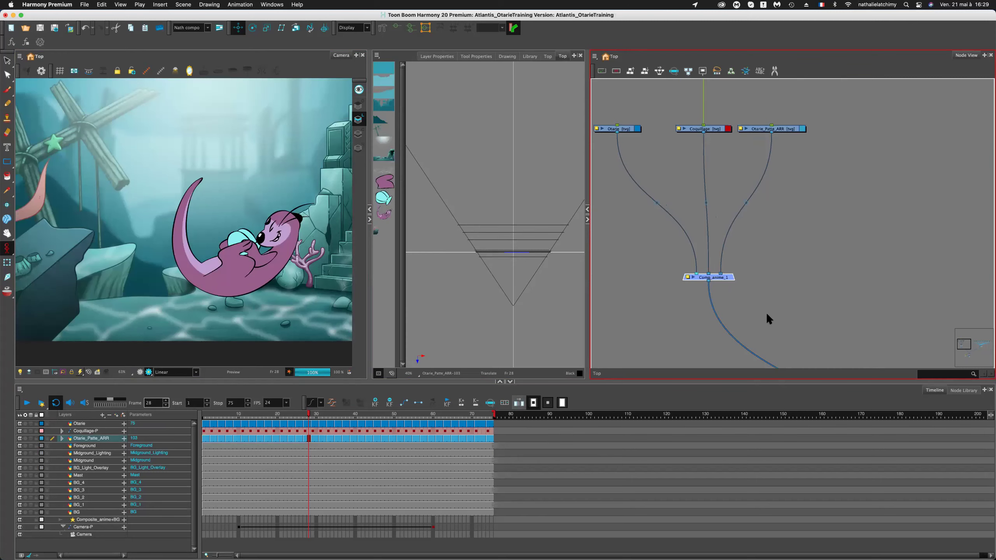
drag(725, 279, 720, 280)
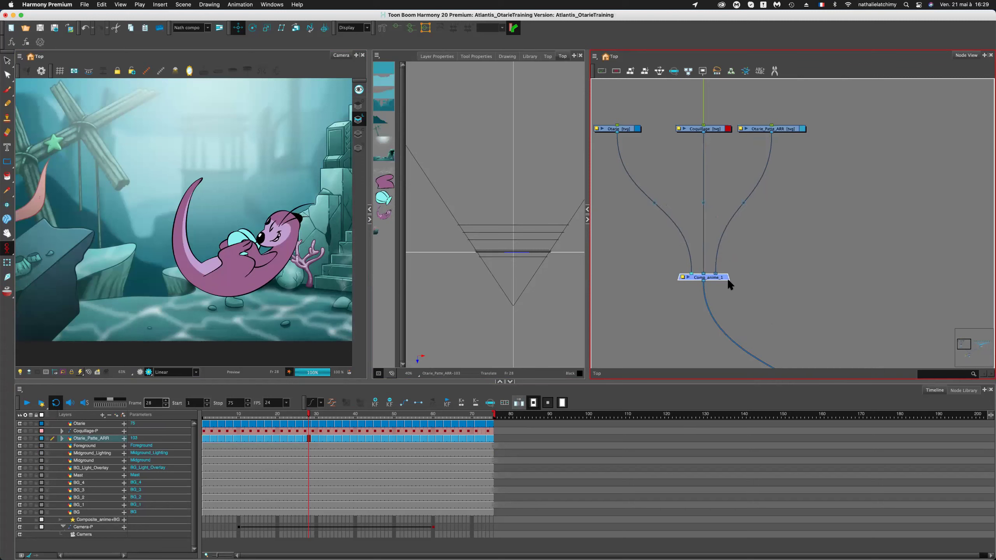
Expand and enlarge the Comp_anime_1 node's thumbnail and set its preview resolution to 1024 px.
click(689, 278)
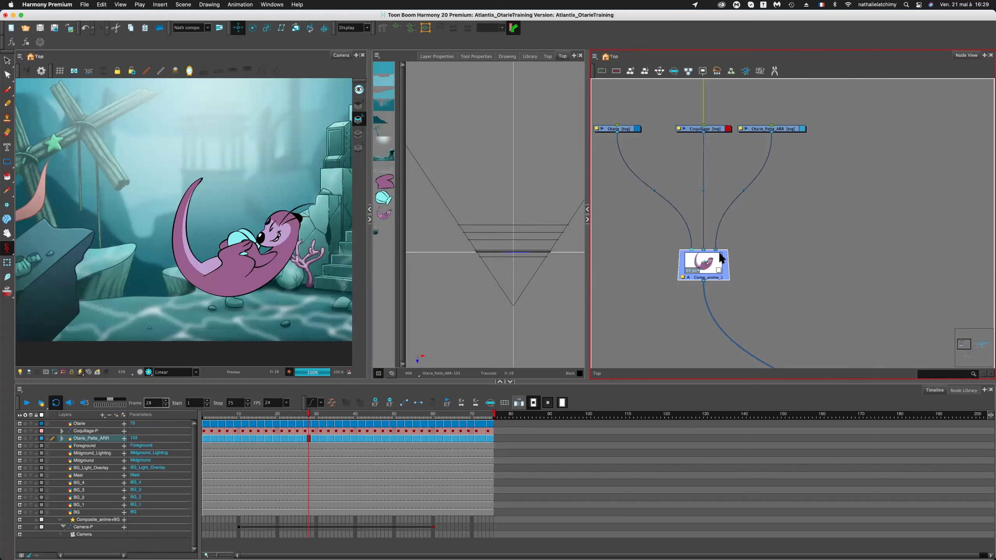
drag(721, 254, 786, 200)
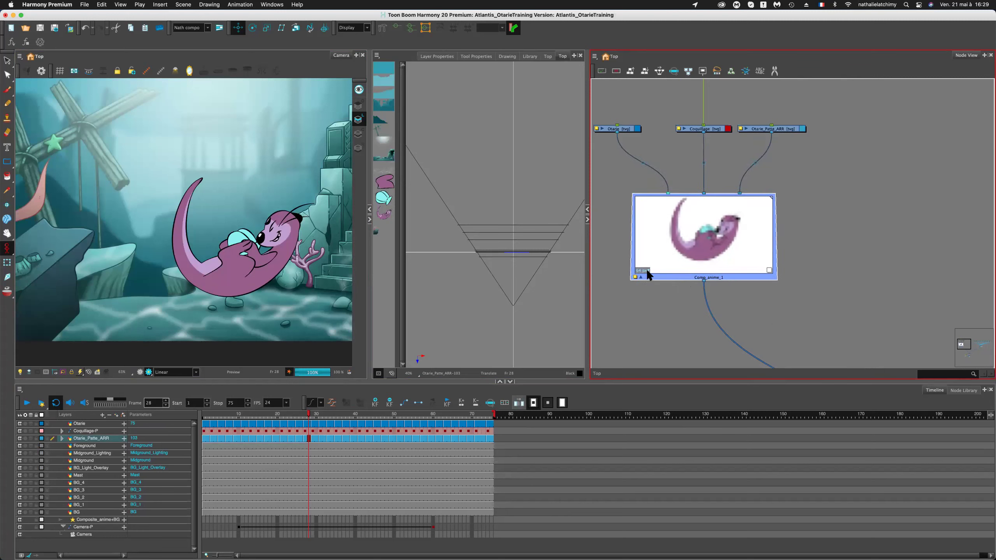
click(644, 271)
click(647, 311)
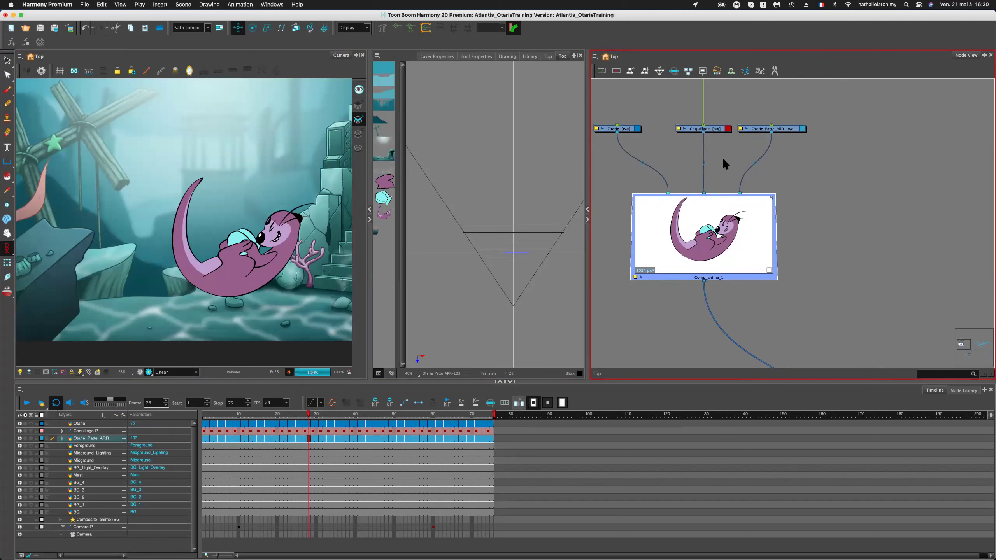
Try disconnecting Coquillage from Comp_anime_1, undo the disconnection and collapse the composite's thumbnail.
drag(703, 192, 712, 158)
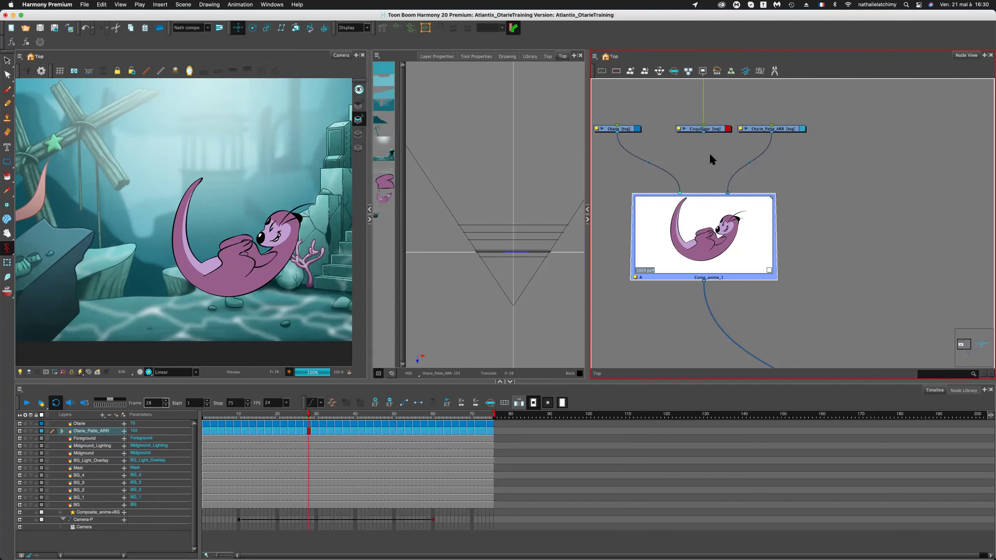
key(super+z)
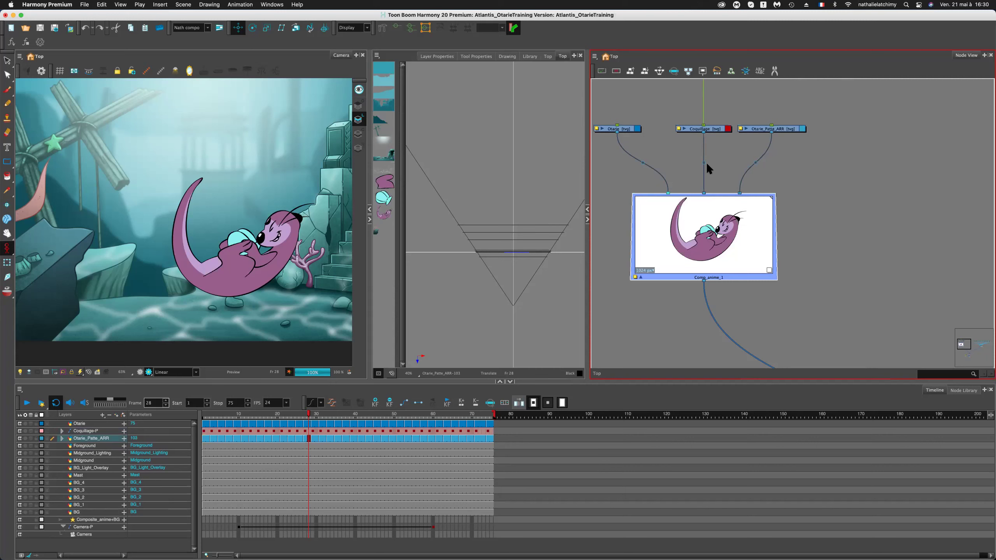
click(639, 279)
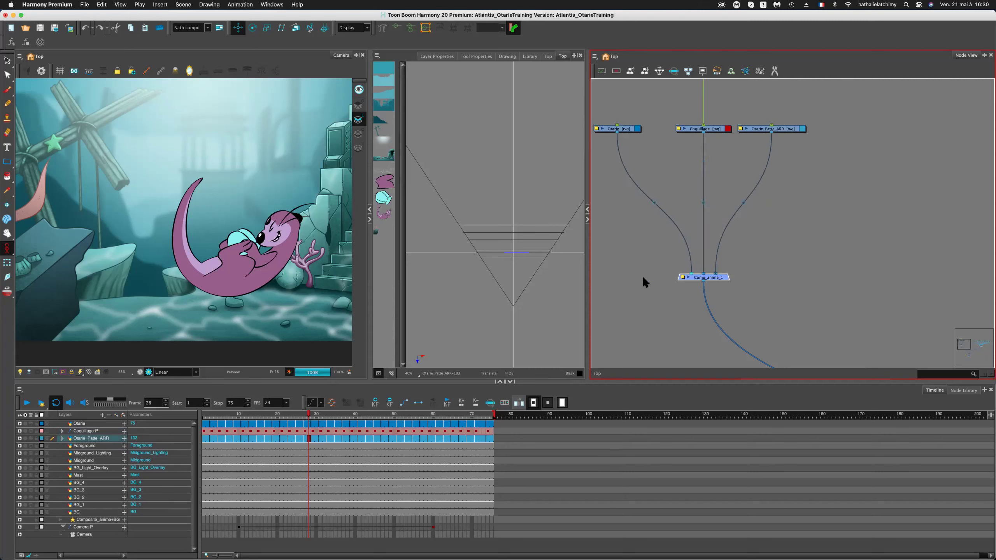
Shift the Comp_anime_1 node slightly away from its alignment under Coquillage and deselect it.
click(724, 281)
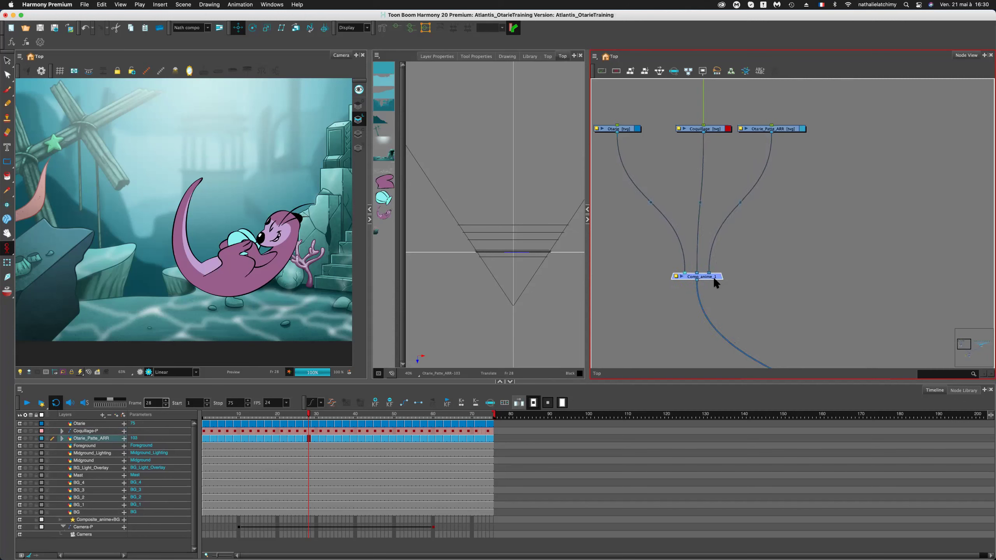
drag(752, 296, 726, 230)
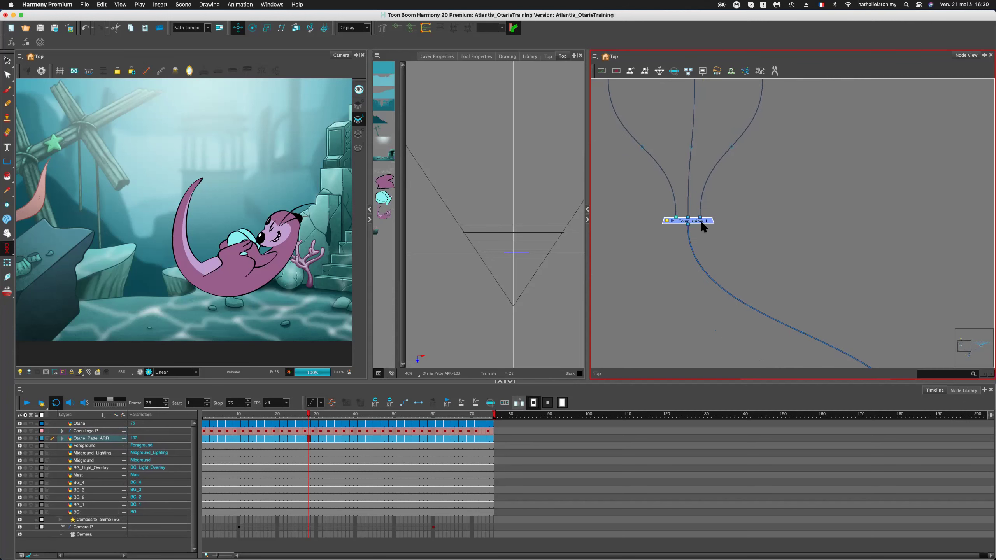
click(247, 267)
click(705, 227)
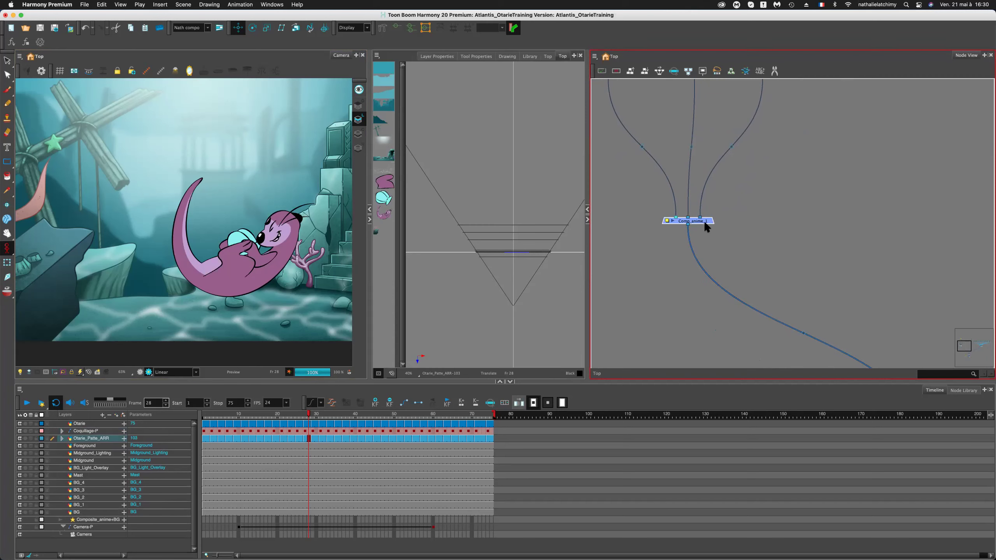
click(746, 248)
Show the Node Library, list all nodes, enlarge the library area and browse the full list.
click(963, 391)
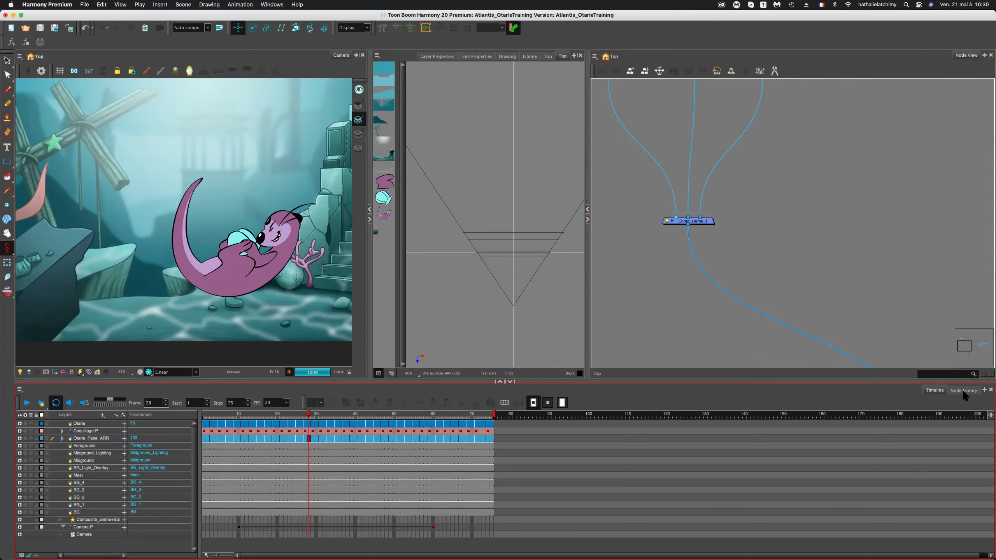
click(962, 391)
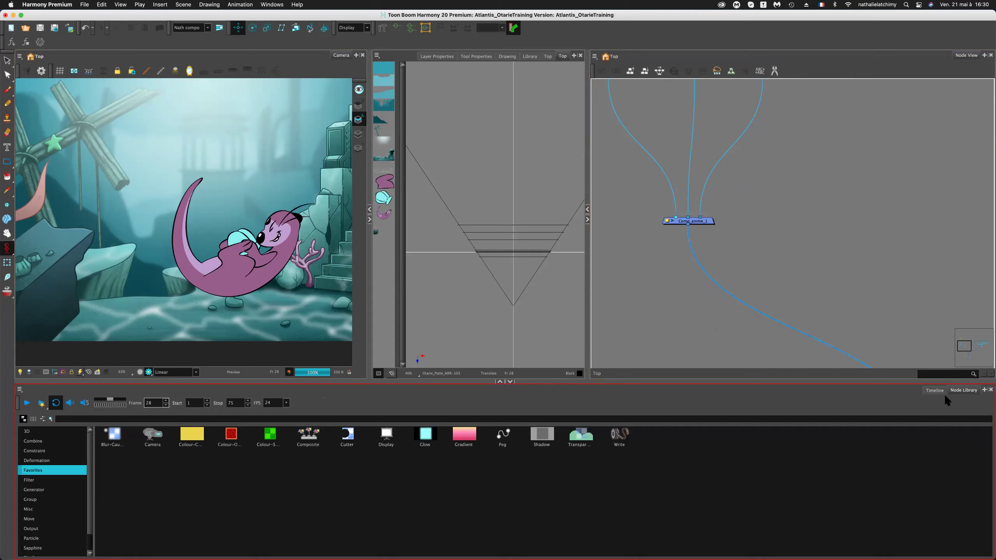
click(174, 421)
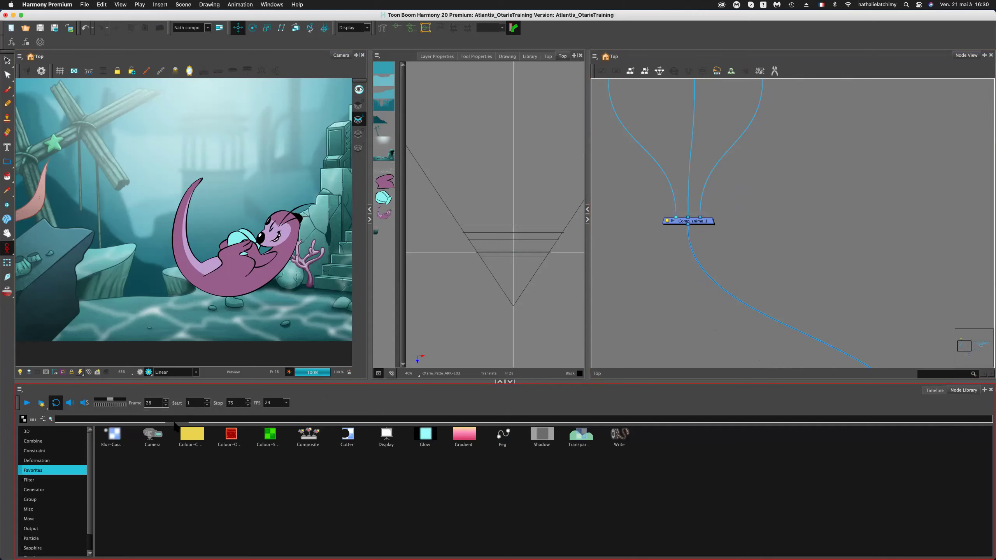
click(150, 417)
drag(238, 382, 257, 285)
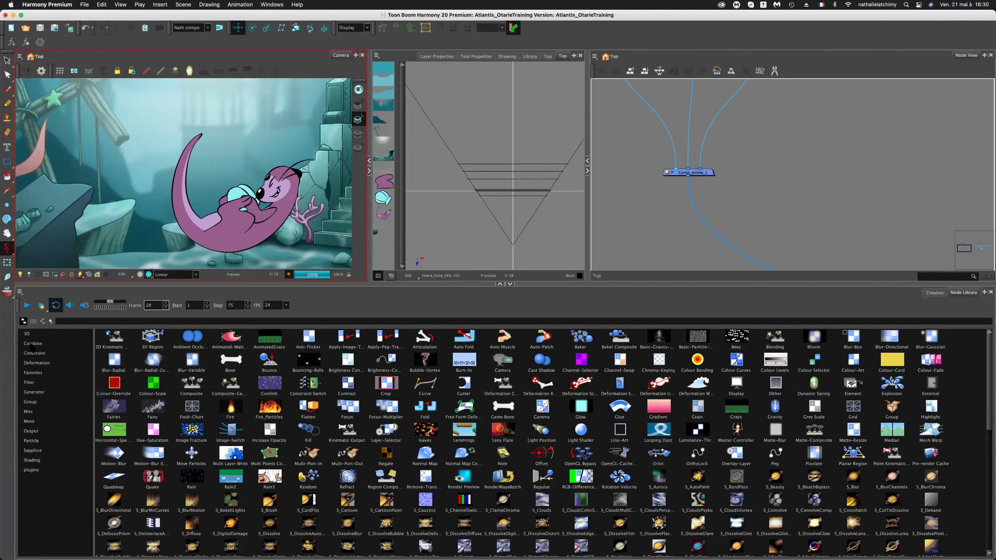
scroll(473, 422, down, 10)
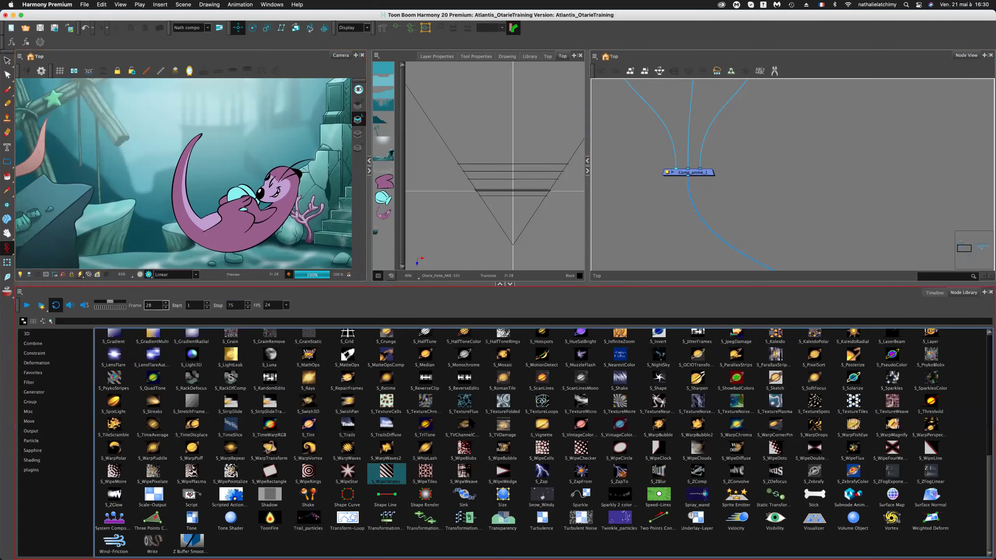
Browse the Combine, Constraint and Favorites categories of the Node Library.
click(34, 344)
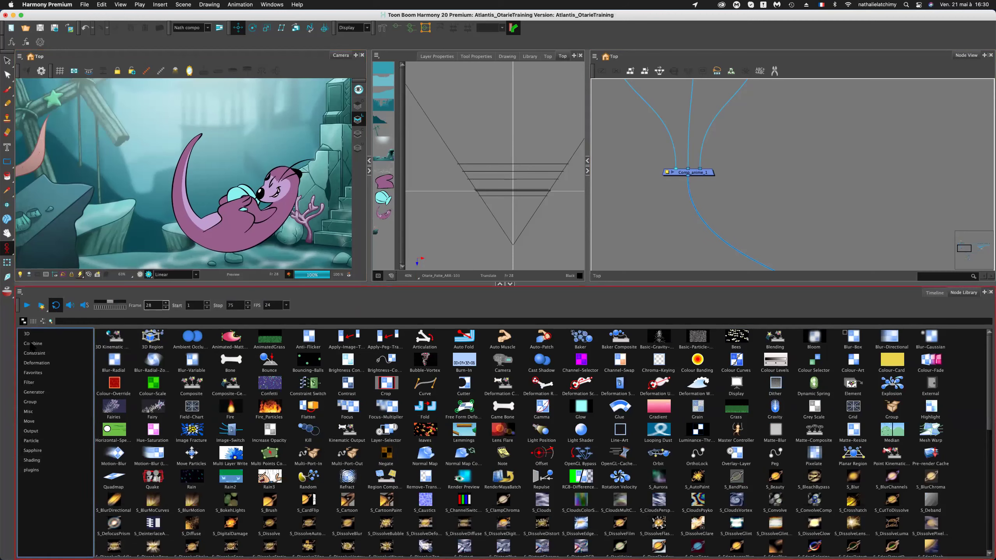
click(32, 346)
click(35, 354)
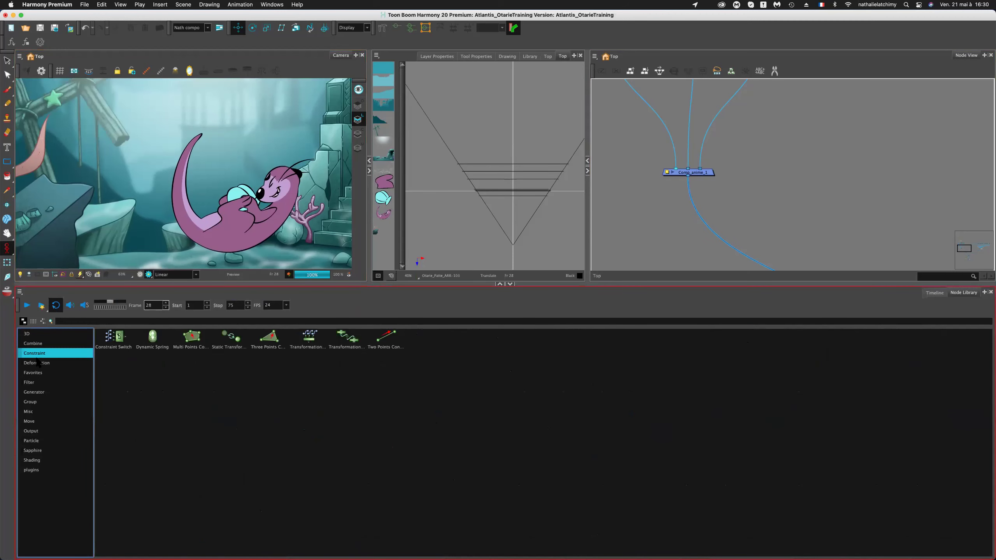
click(40, 375)
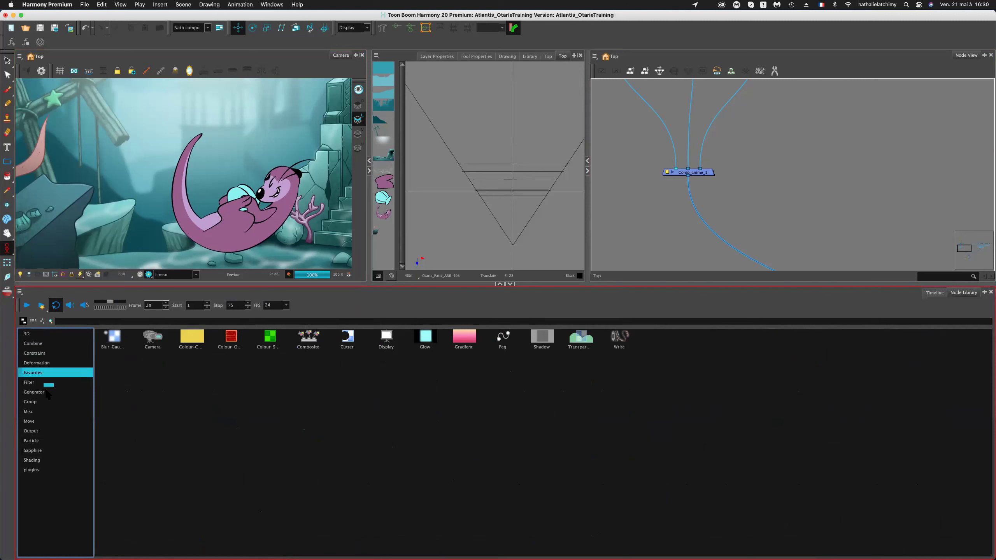
Expand the Filter category and browse its Blur, Isolate, Stylize and Adjust subcategories.
click(24, 385)
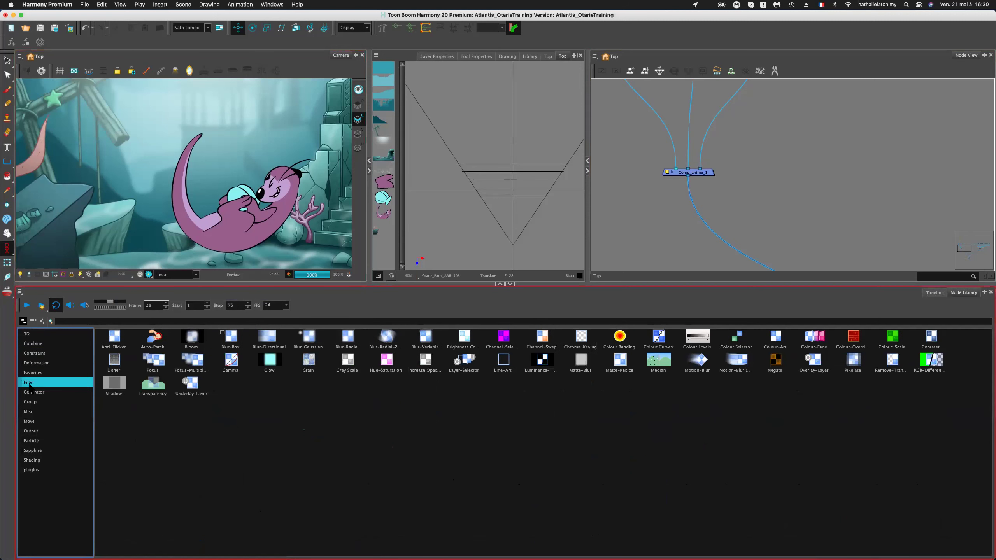
click(22, 385)
click(46, 403)
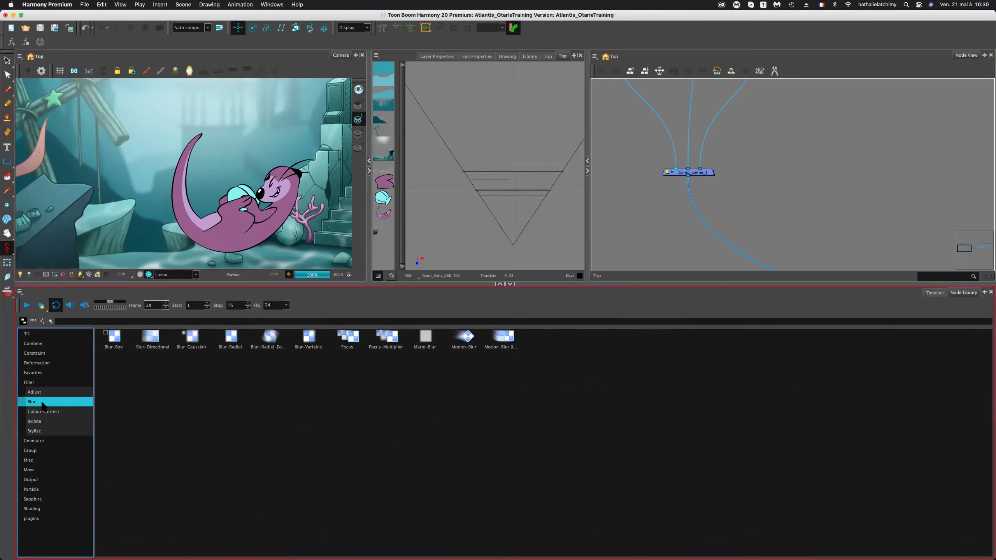
click(56, 420)
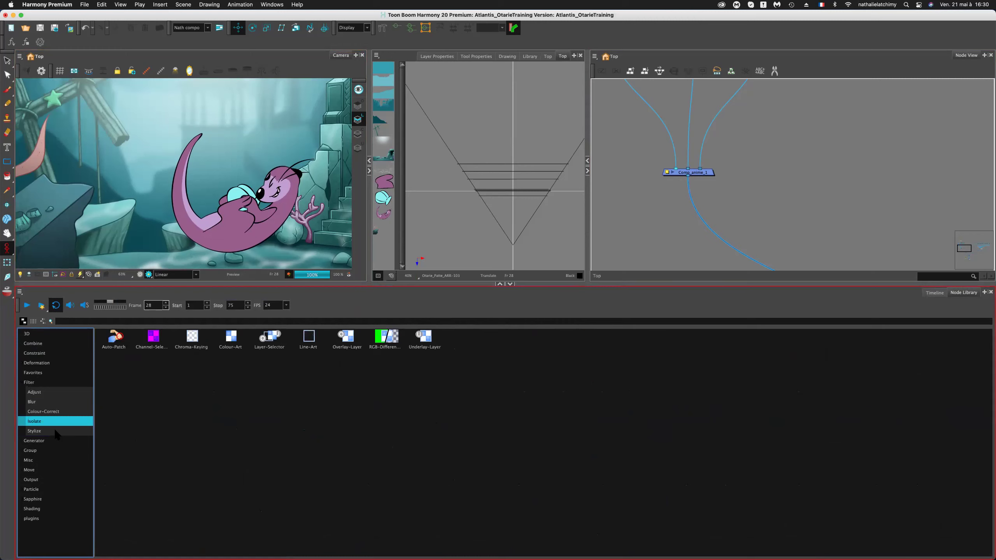
click(40, 431)
click(35, 392)
click(35, 383)
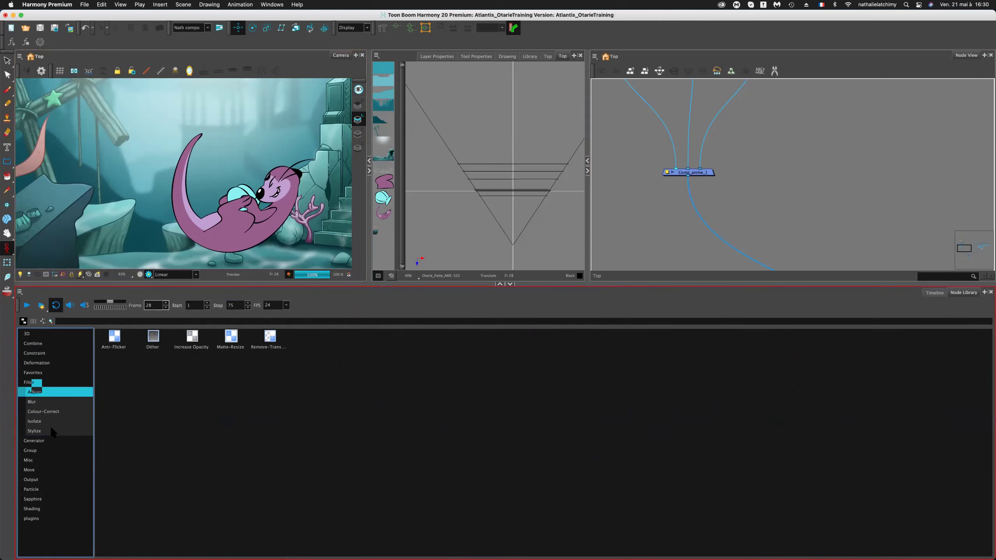
Look through the Group, Sapphire and Output node categories and return to the Filter category.
click(50, 452)
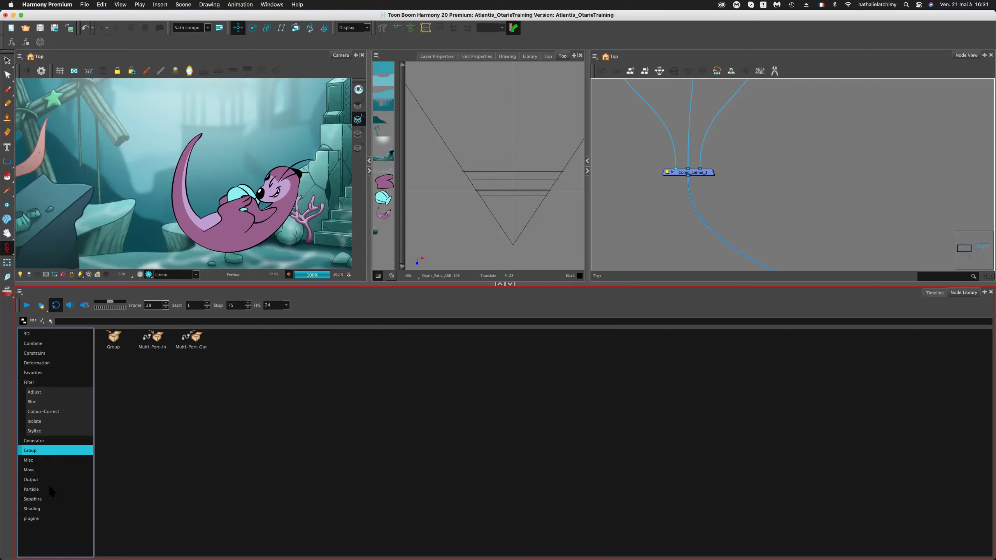
click(46, 499)
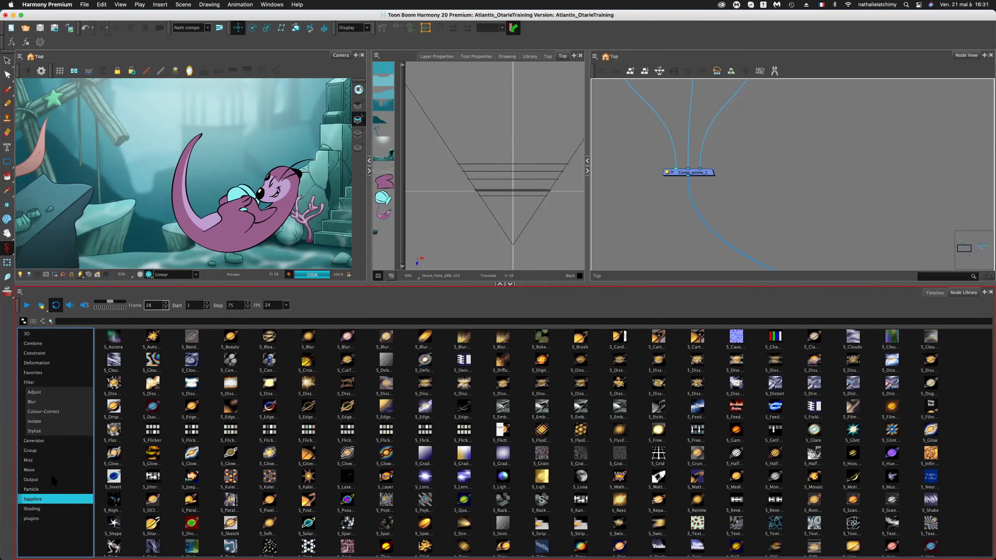
click(52, 479)
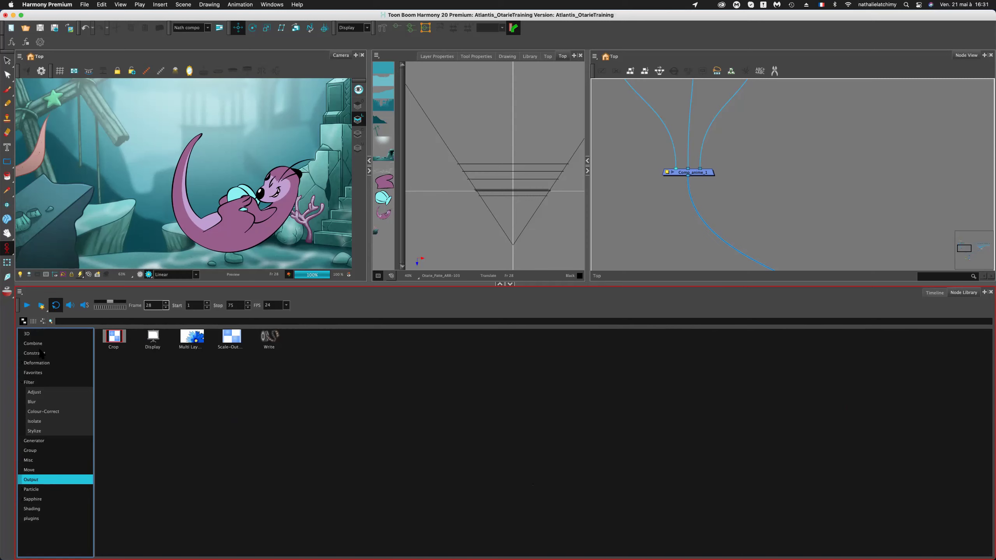
click(22, 387)
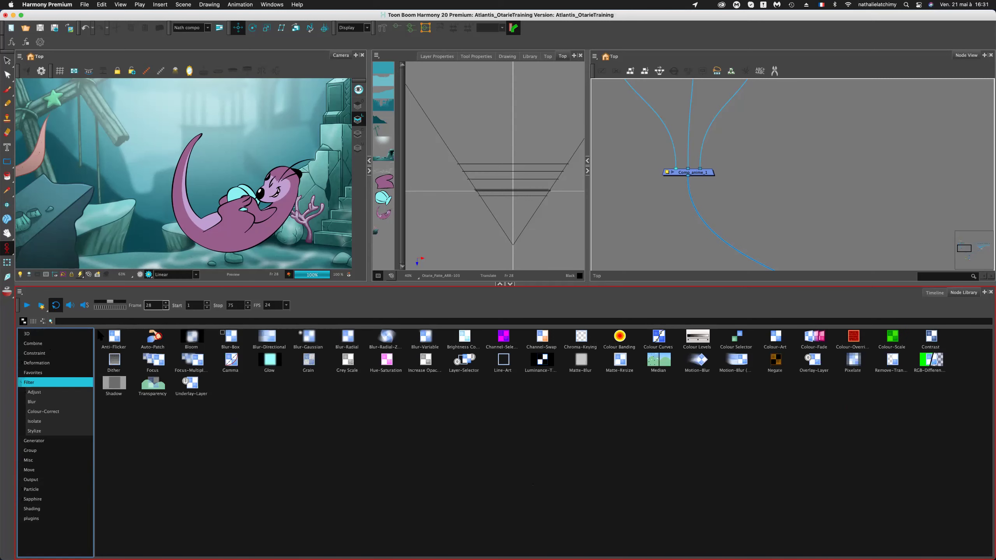
Collapse the Filter category, search the Node Library for "high" and add a Highlight node below the Comp_anime_1 composite.
click(22, 386)
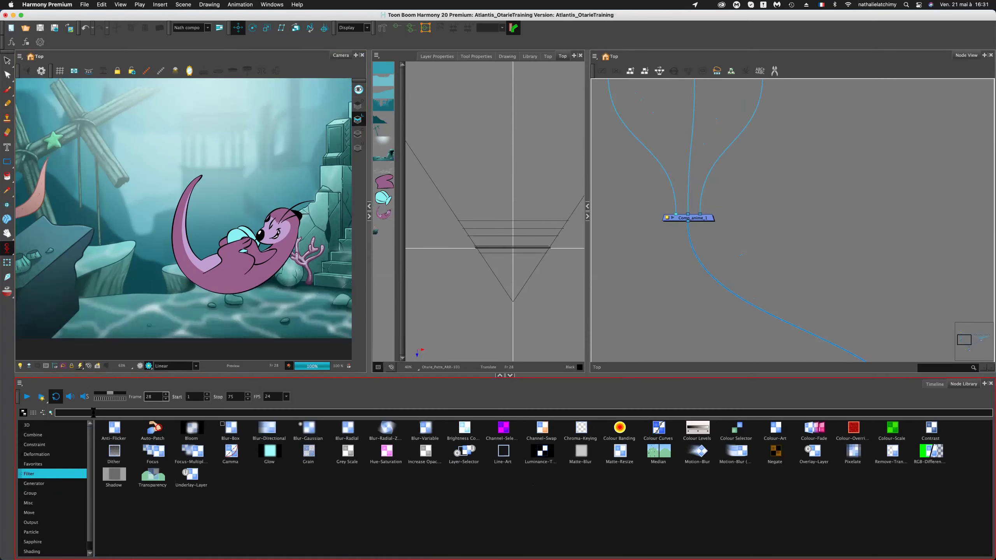
click(93, 413)
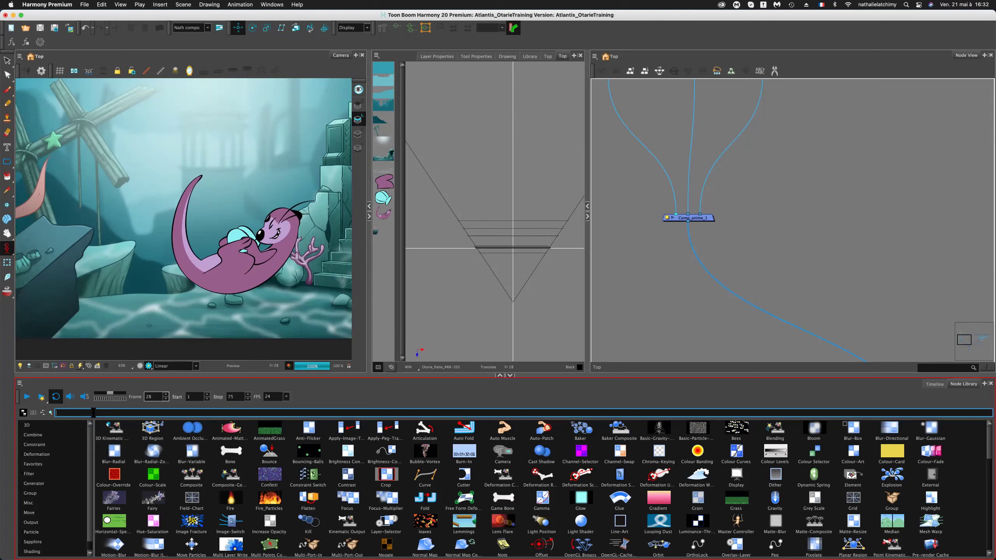
text(high)
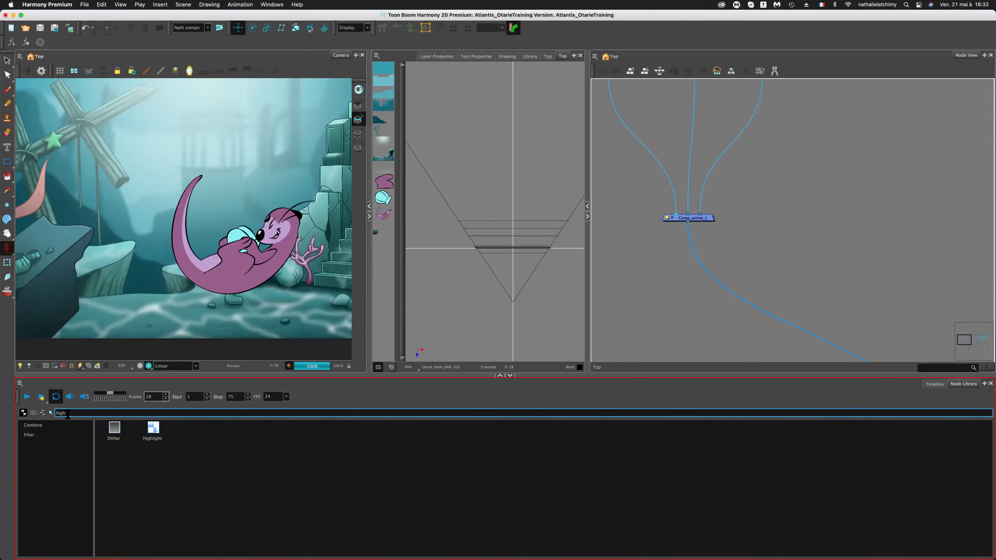
click(153, 430)
drag(156, 433, 640, 297)
Add a Tone (Combine) node to the network and arrange the Highlight and Tone nodes below Comp_anime_1.
click(689, 220)
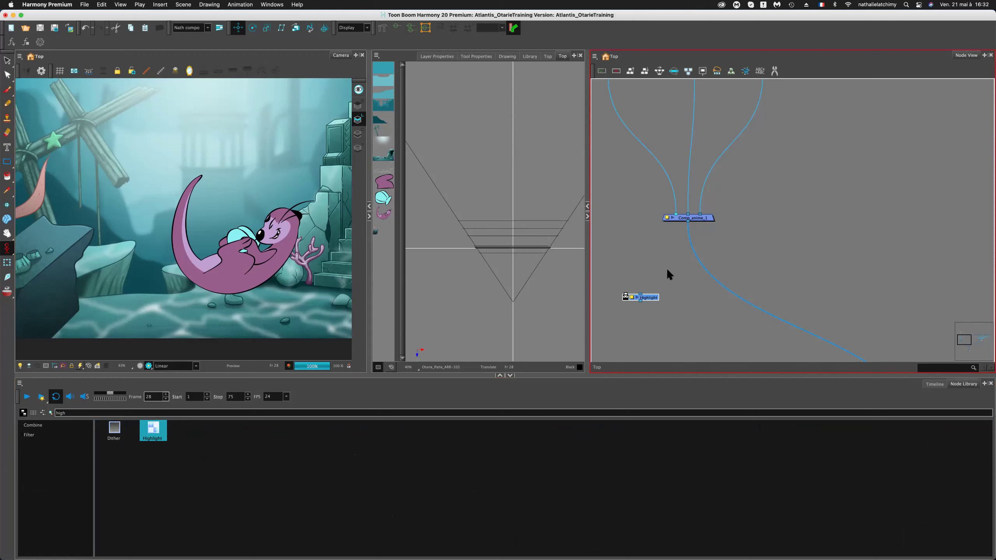
key(Tab)
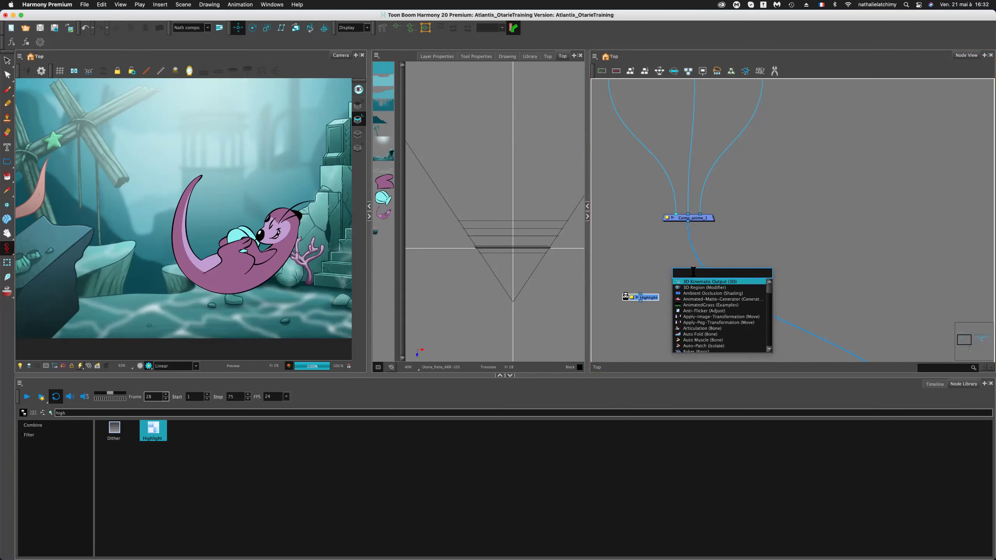
text(tone)
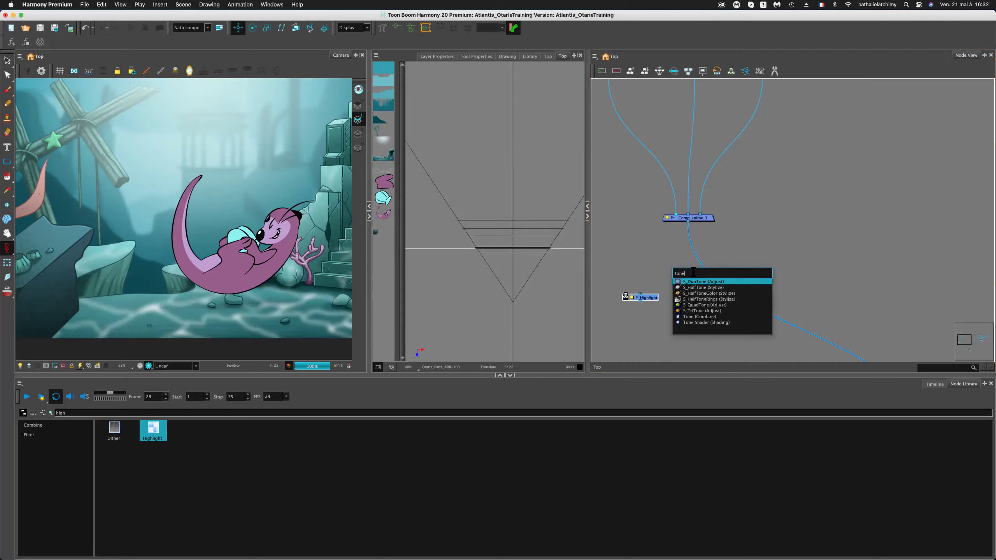
click(687, 317)
drag(652, 318, 655, 242)
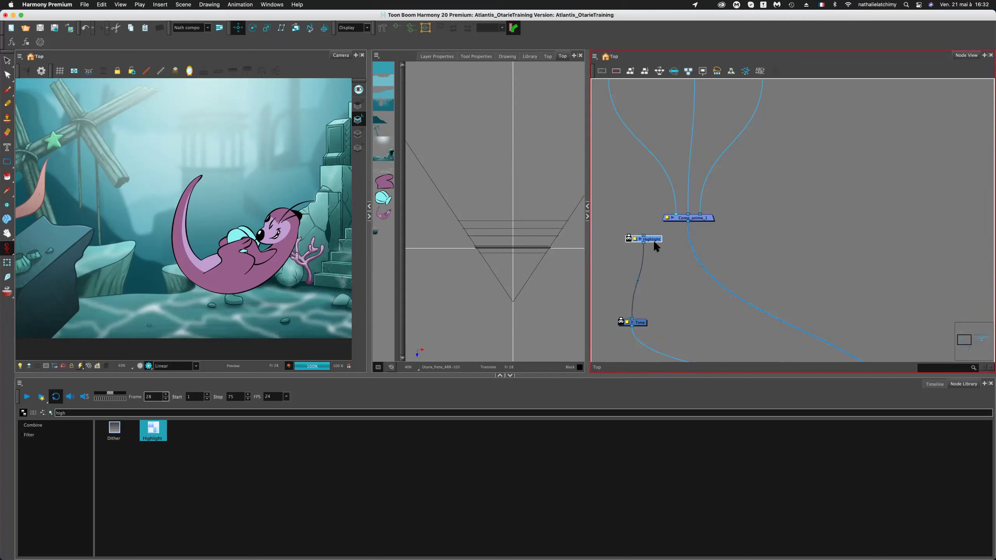
drag(633, 322, 649, 312)
scroll(657, 255, up, 3)
click(688, 298)
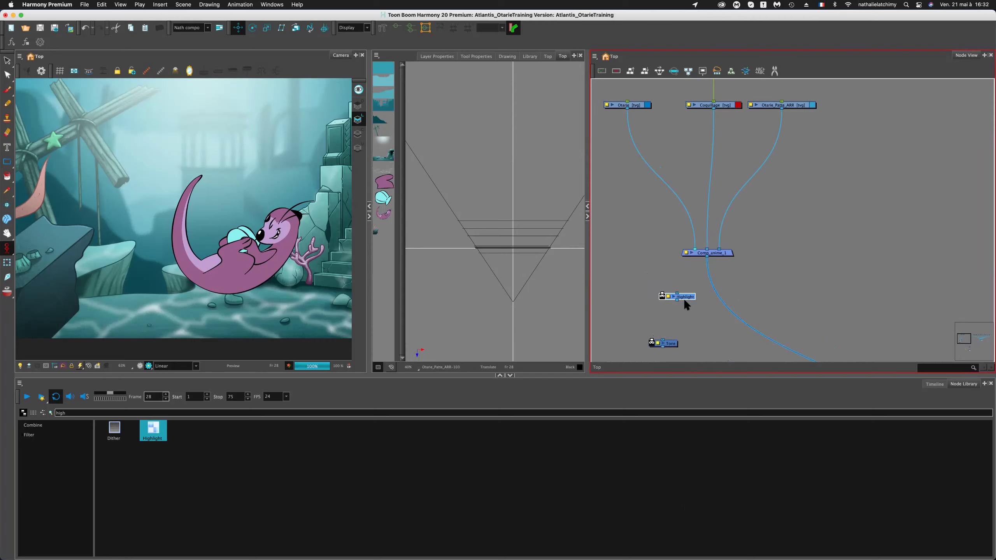
Display the thumbnail on the Comp_anime_1 composite and place the Highlight node beside the Tone node.
scroll(682, 299, up, 5)
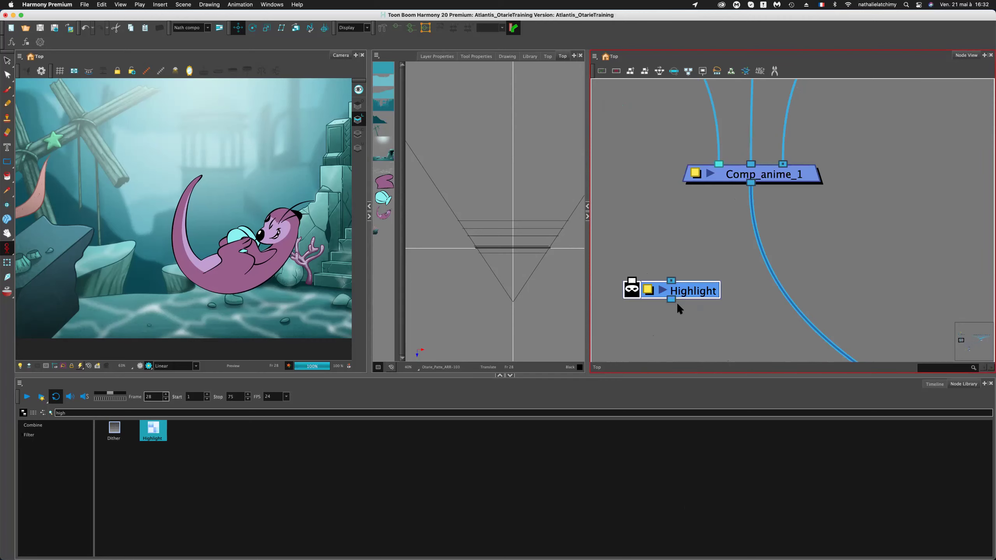
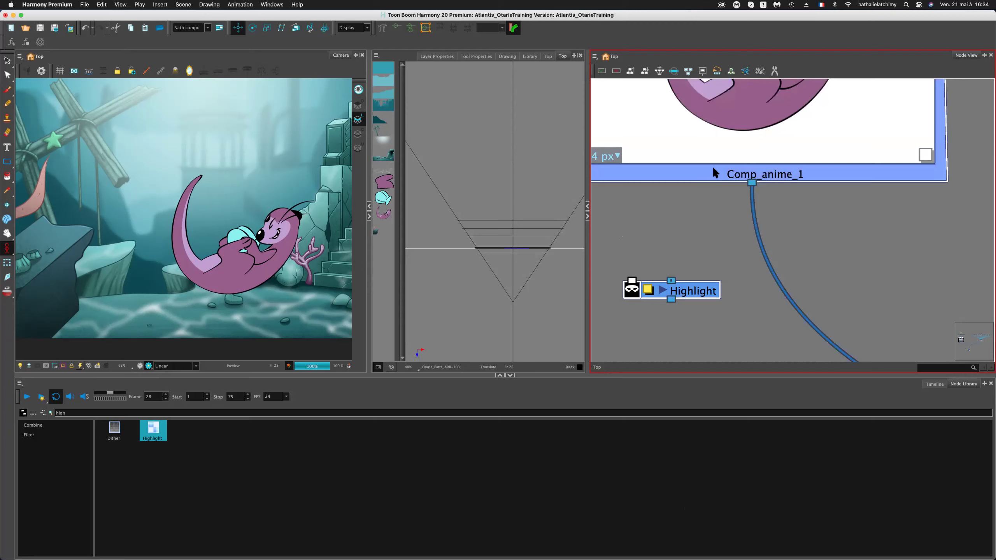
scroll(712, 196, up, 3)
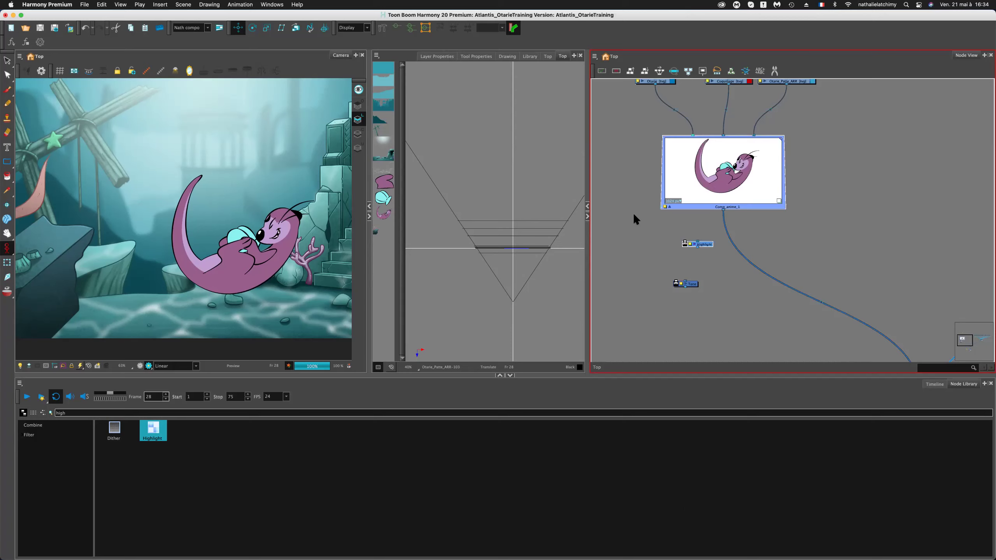
click(166, 268)
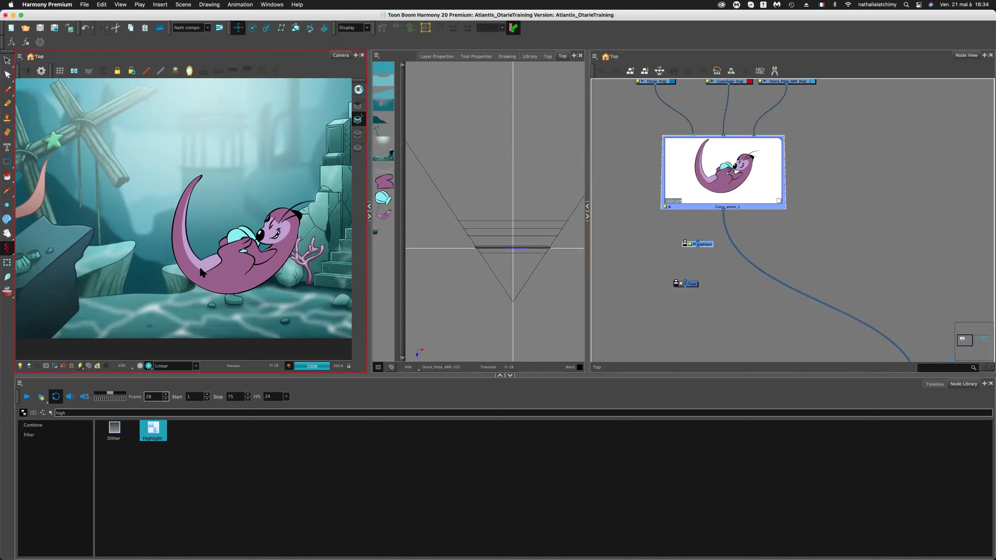
drag(704, 243, 691, 245)
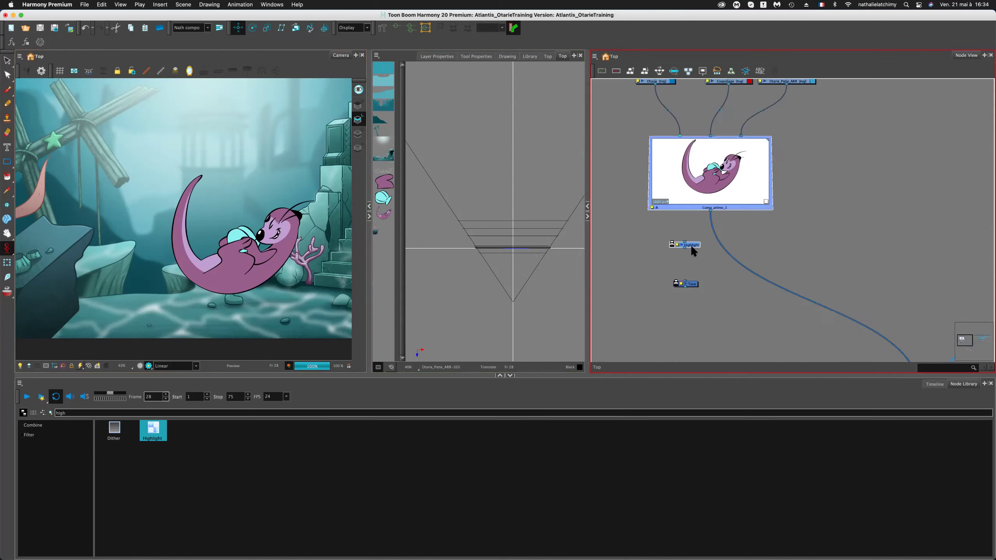
key(ctrl+z)
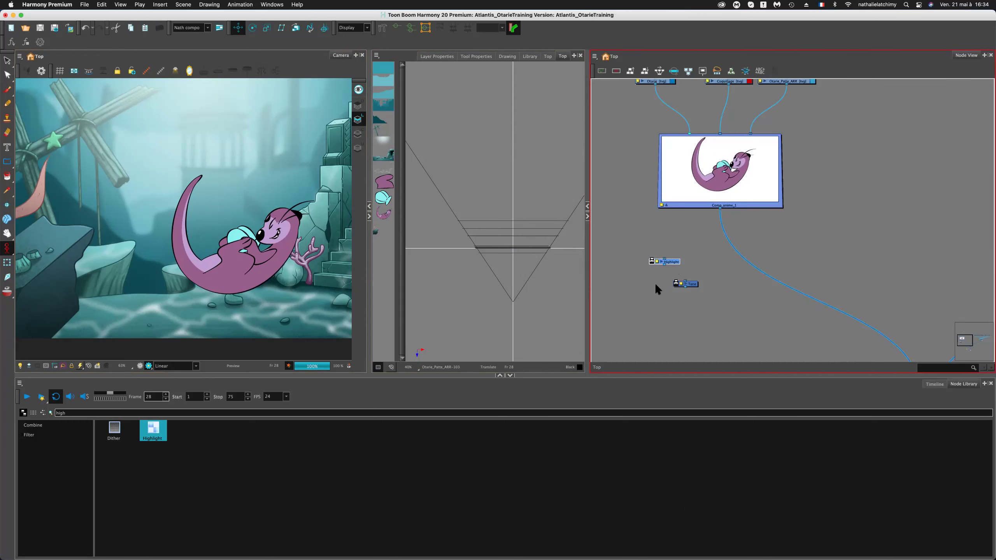
scroll(641, 280, up, 5)
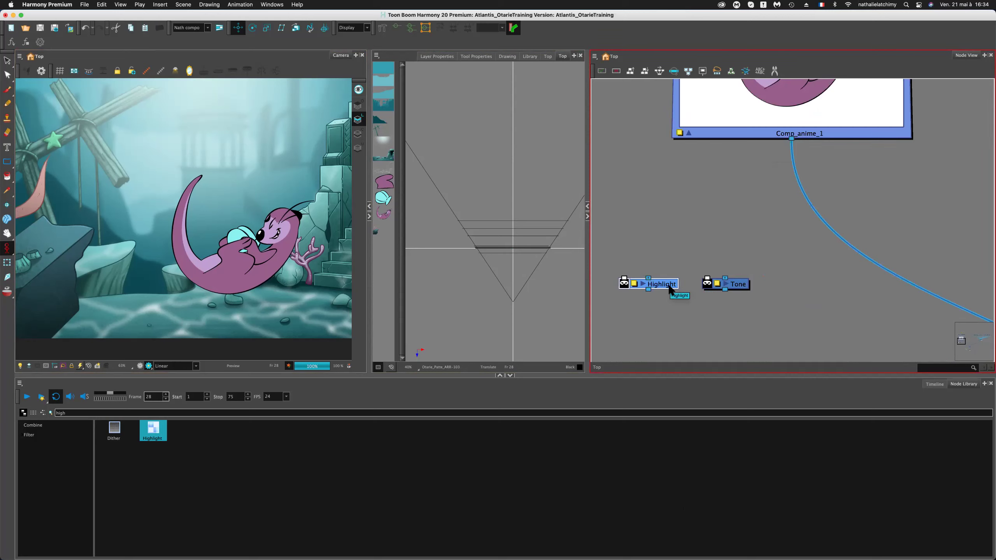
click(690, 247)
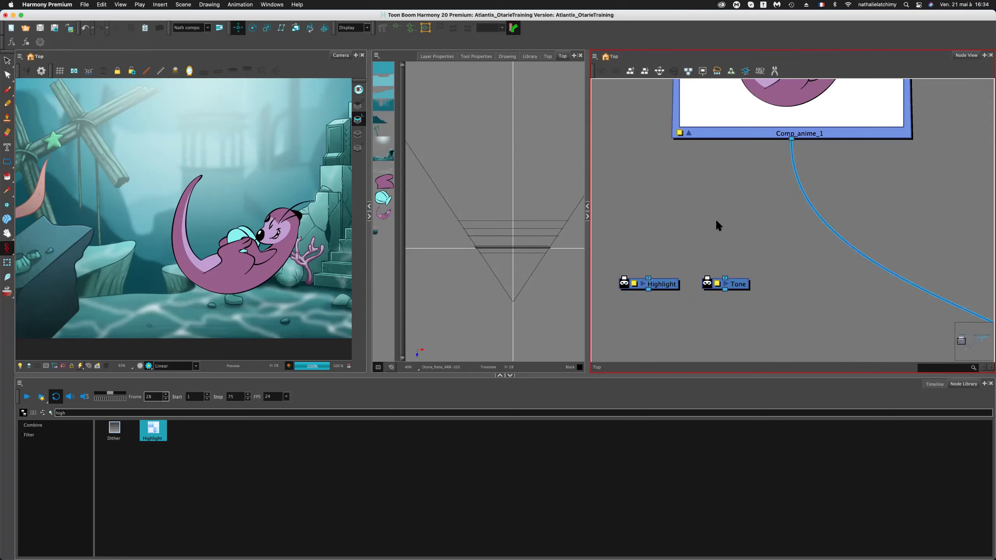
Add an Apply-Peg-Transformation node to the network and place it on the left side of the Highlight node.
scroll(718, 203, down, 8)
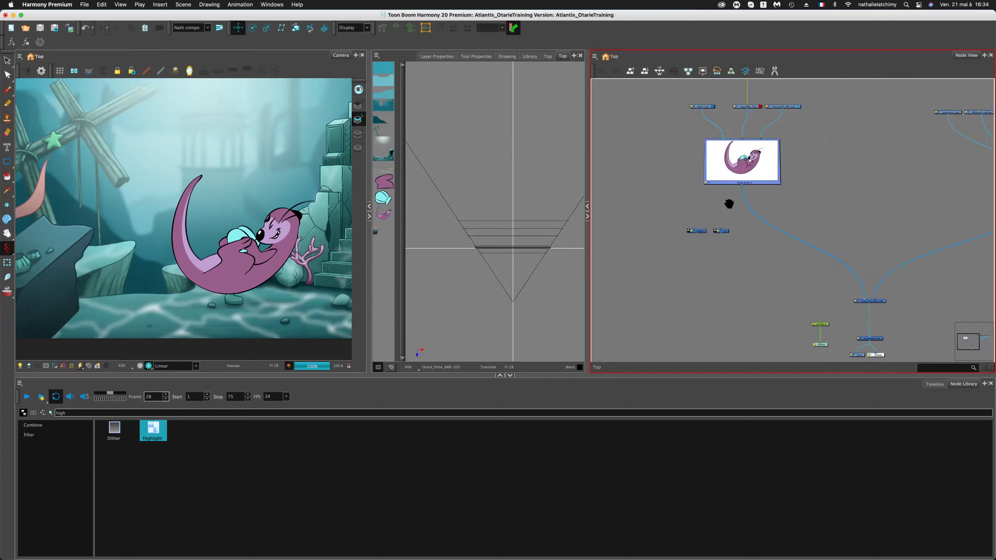
drag(692, 135, 795, 215)
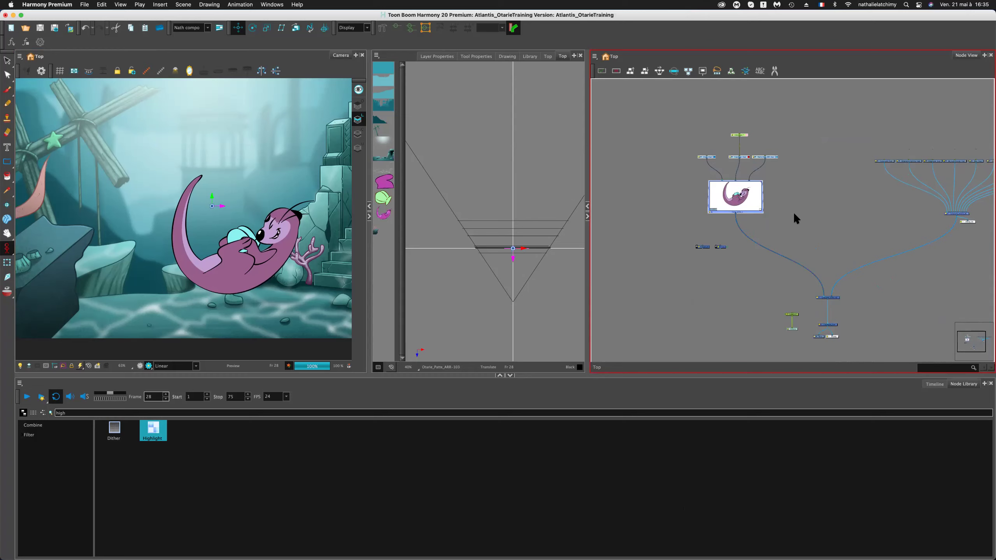
scroll(693, 258, up, 5)
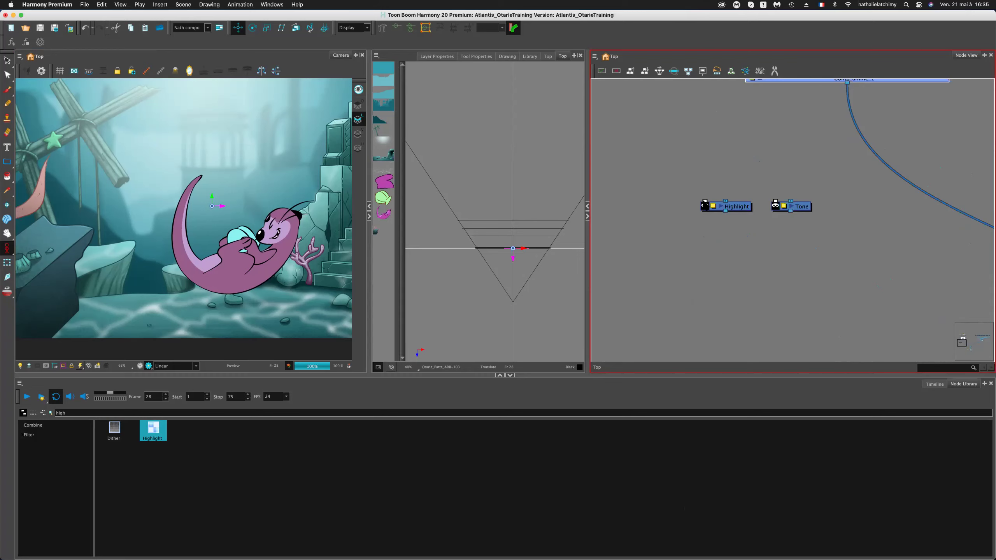
scroll(704, 209, down, 5)
click(672, 203)
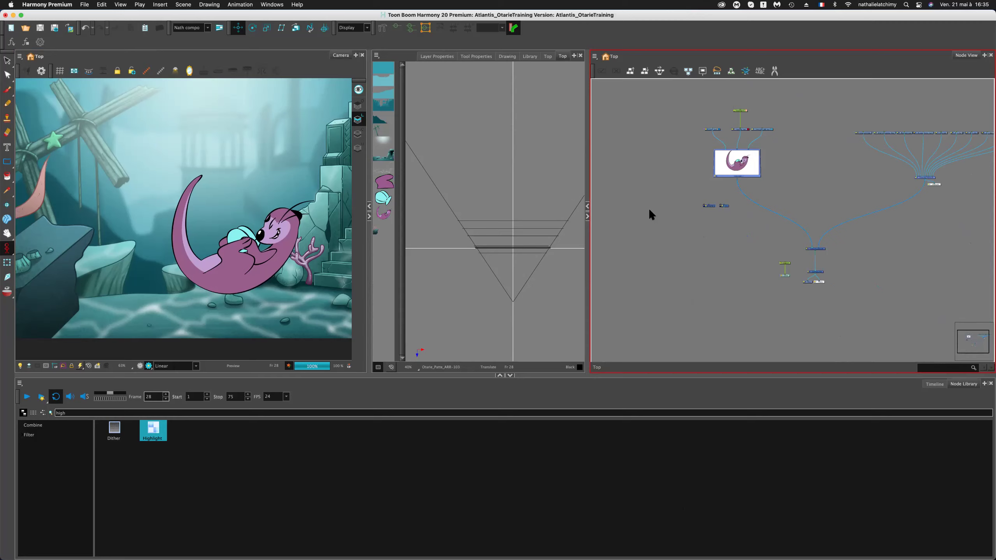
key(Tab)
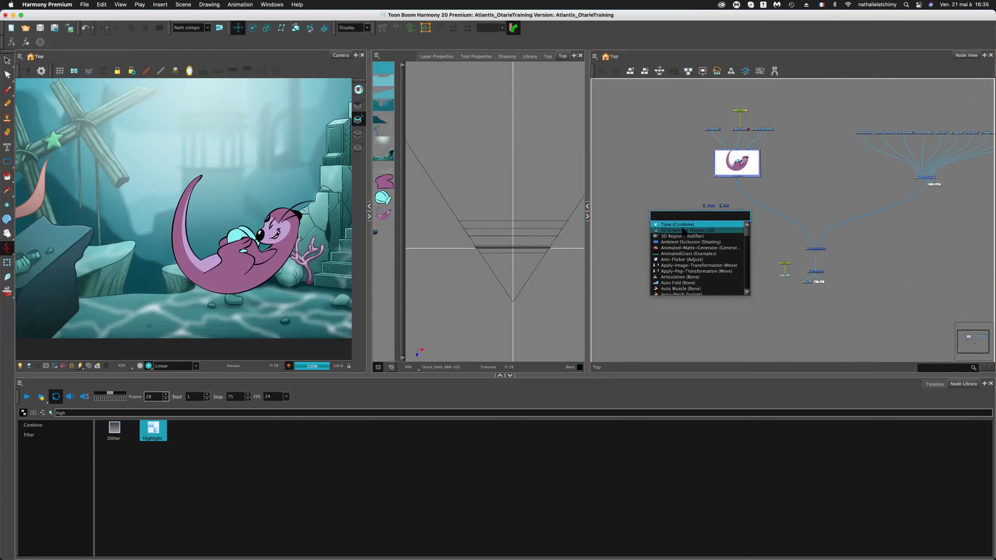
text(apply)
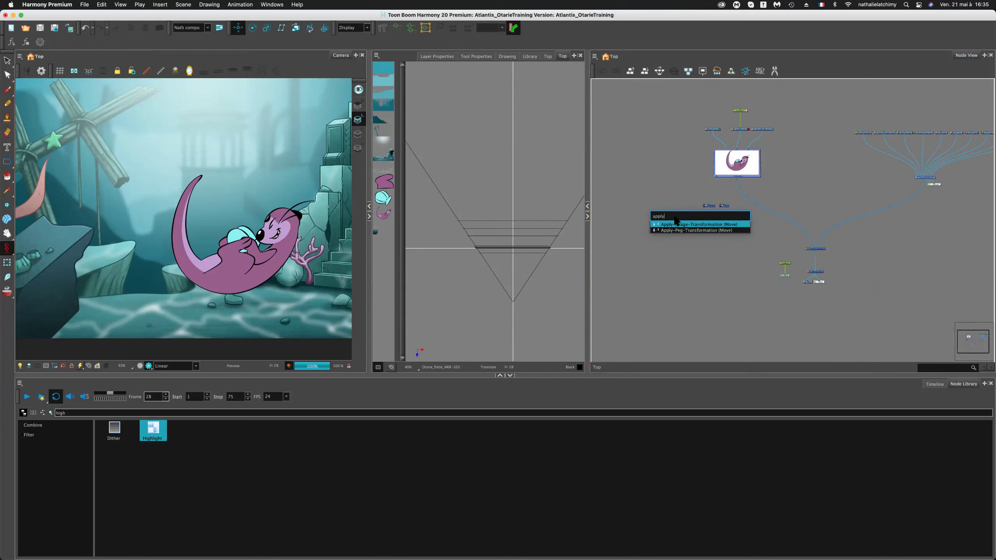
click(678, 227)
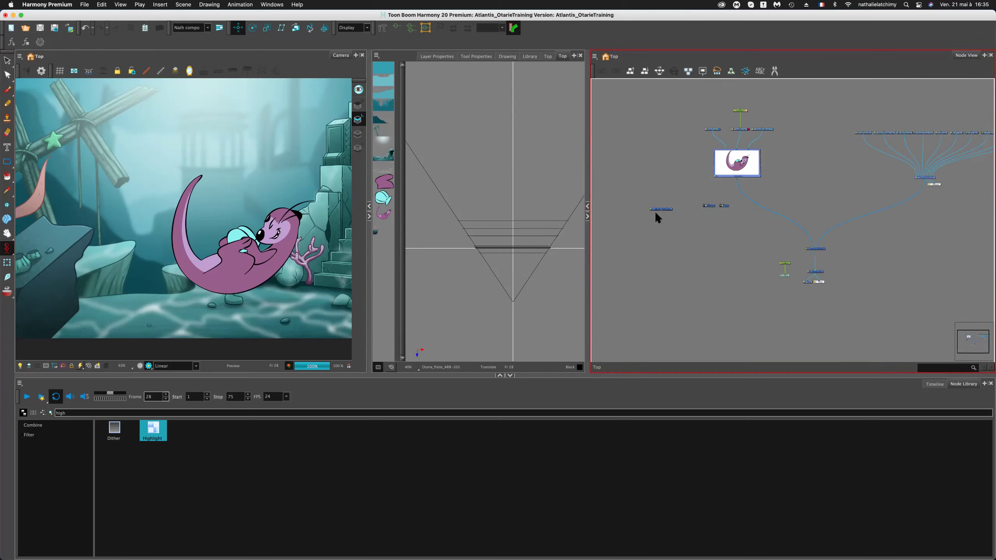
scroll(656, 216, up, 3)
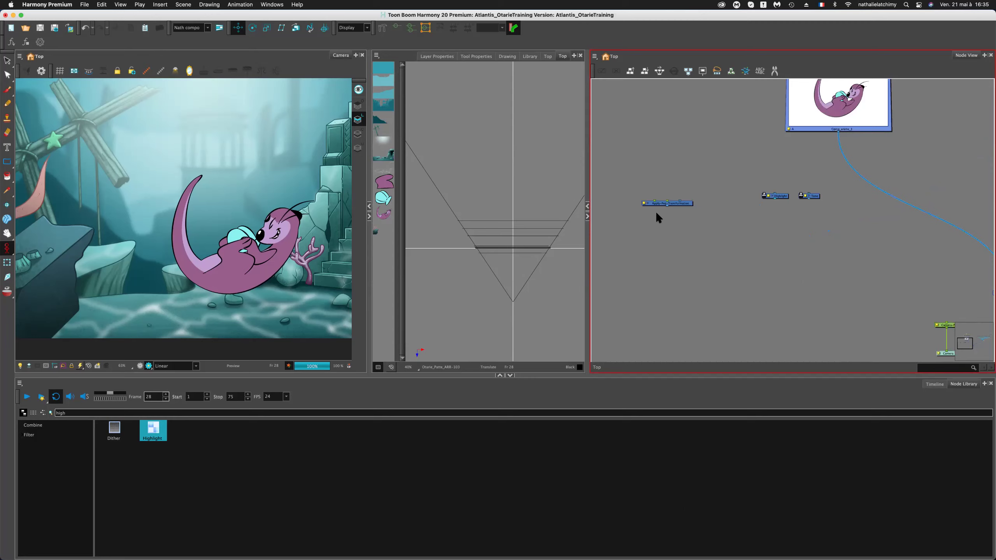
drag(687, 202, 692, 169)
click(781, 152)
scroll(800, 151, down, 4)
scroll(811, 160, up, 3)
drag(814, 132, 700, 156)
scroll(702, 159, up, 5)
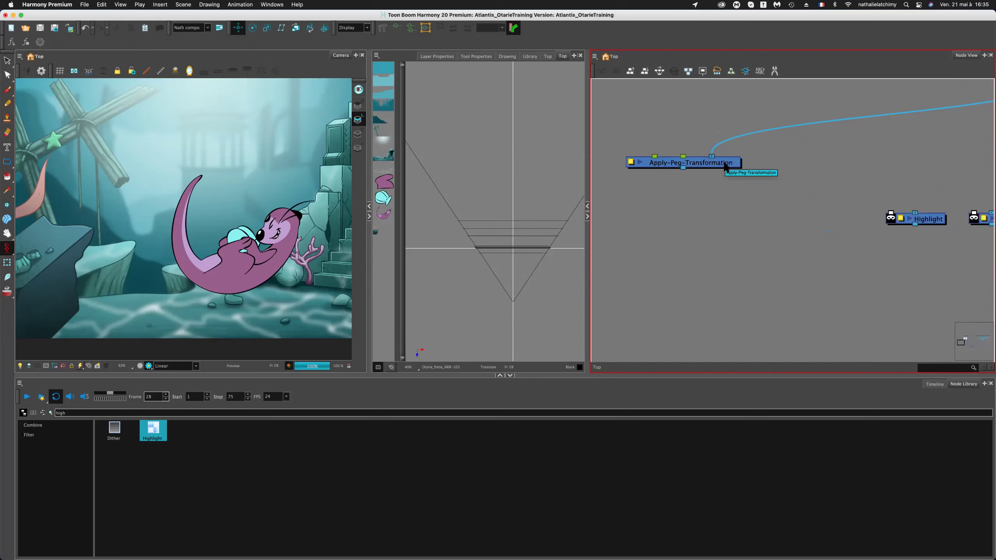
drag(712, 157, 715, 110)
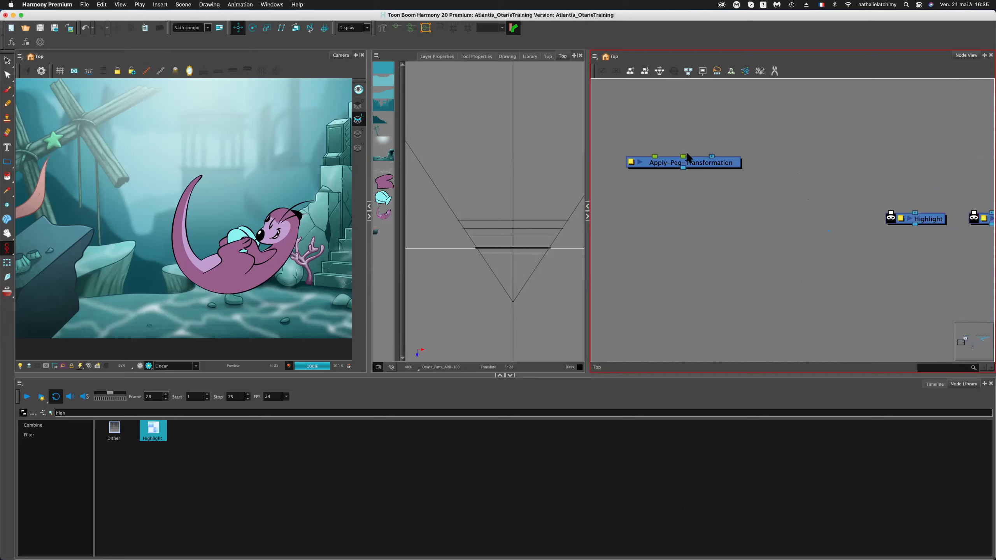
Add a new peg and place it just above the left end of the Apply-Peg-Transformation node.
key(super+p)
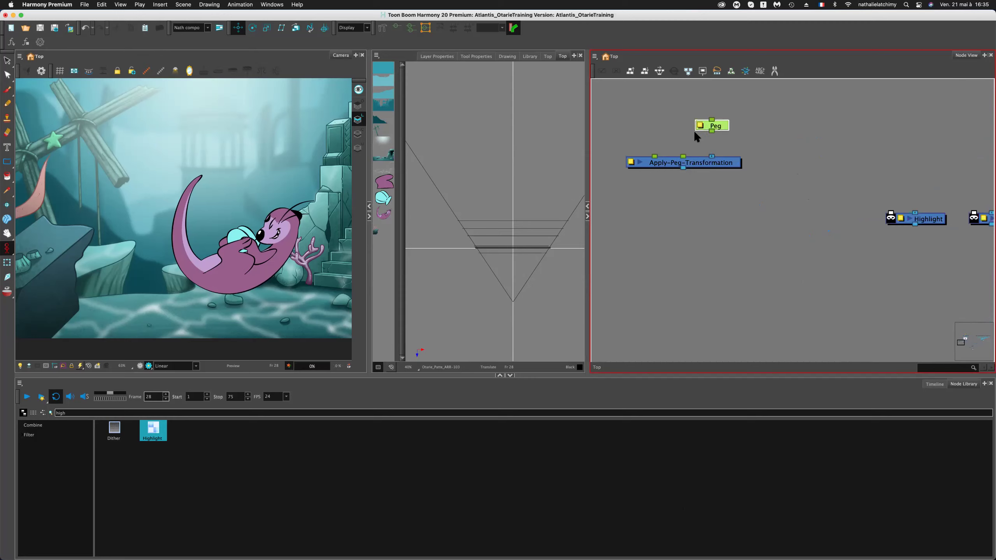
drag(707, 127, 645, 125)
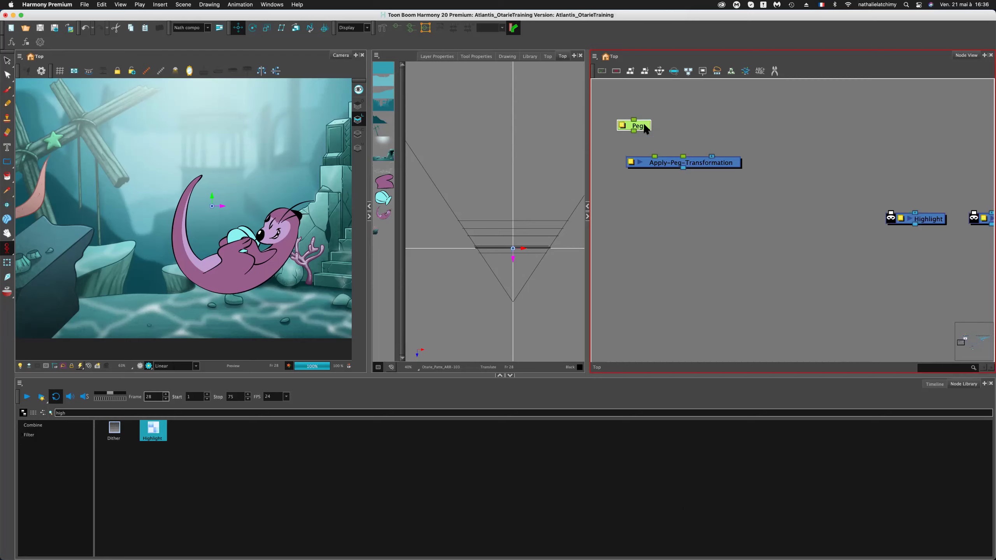
click(746, 139)
Connect the output of the Comp_anime_1 composite to the rightmost input port of the Apply-Peg-Transformation node.
scroll(852, 166, up, 3)
scroll(866, 183, down, 5)
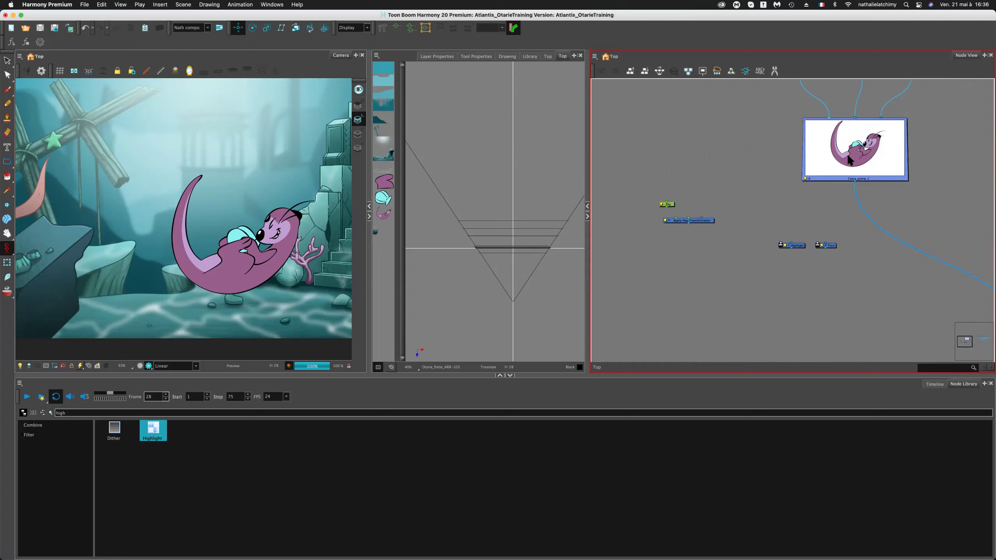
scroll(783, 167, up, 5)
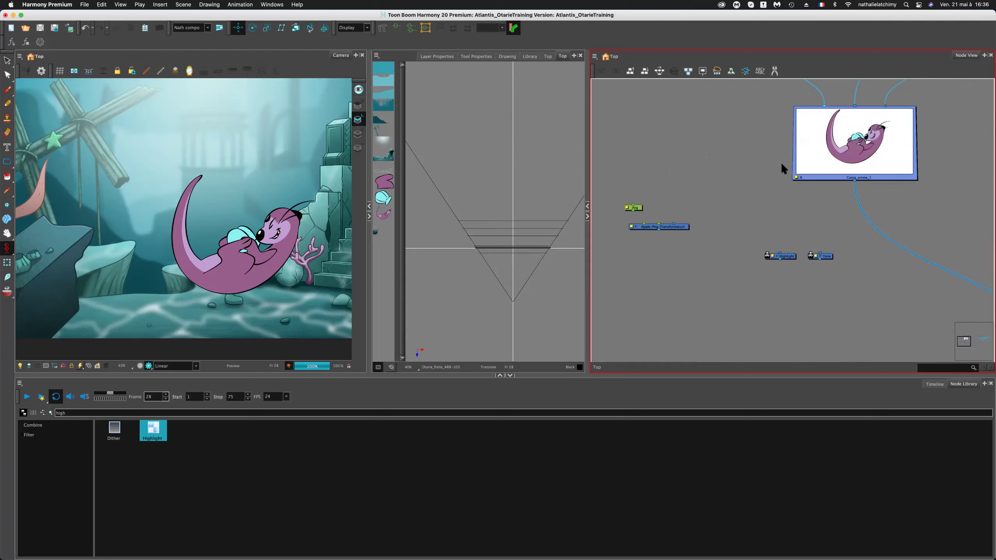
scroll(816, 113, down, 5)
scroll(830, 149, up, 3)
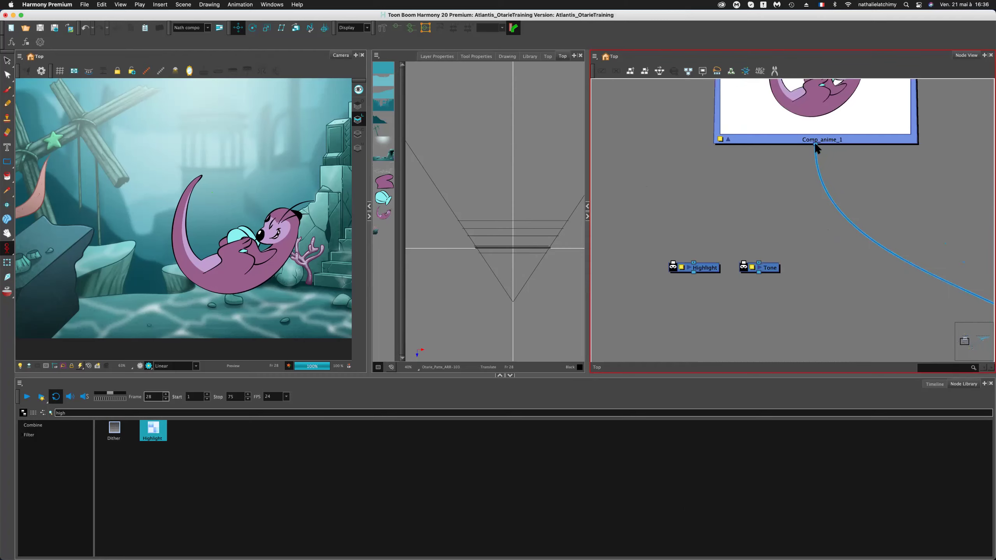
drag(814, 143, 662, 210)
scroll(665, 221, down, 4)
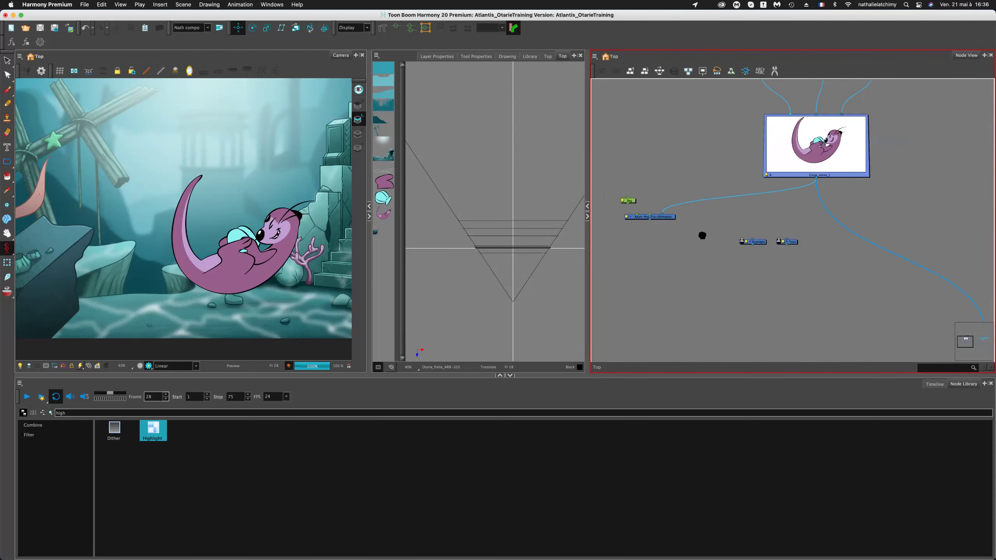
Connect the Apply-Peg-Transformation output to the lower composite that joins the character and the background, and select Comp_anime_1.
scroll(691, 193, down, 1)
scroll(649, 168, up, 1)
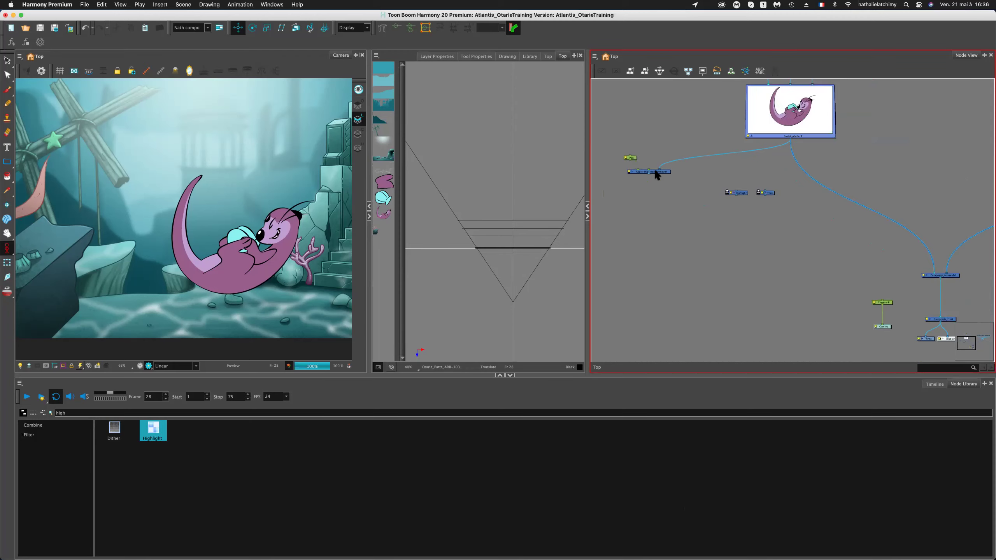
scroll(651, 168, up, 3)
drag(646, 169, 815, 249)
scroll(668, 221, down, 6)
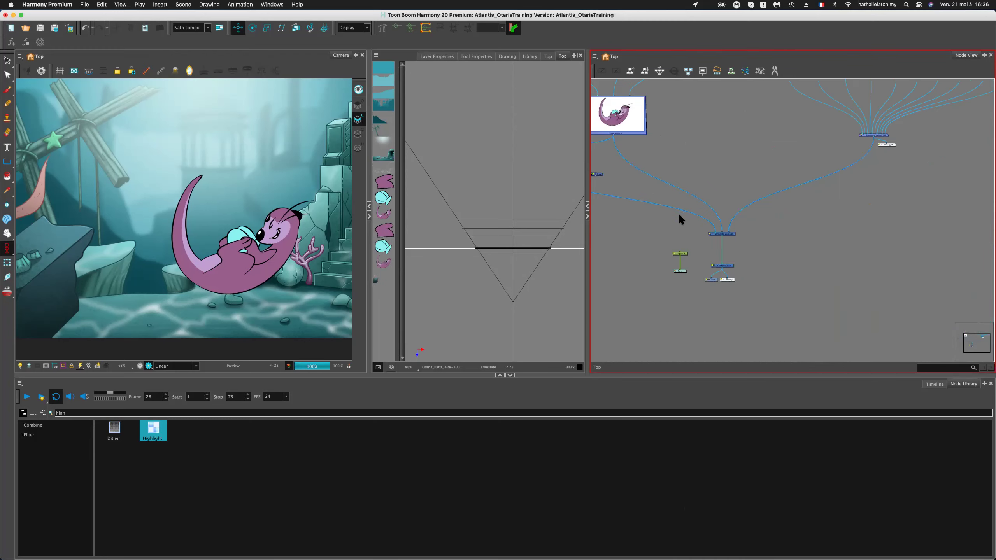
click(727, 165)
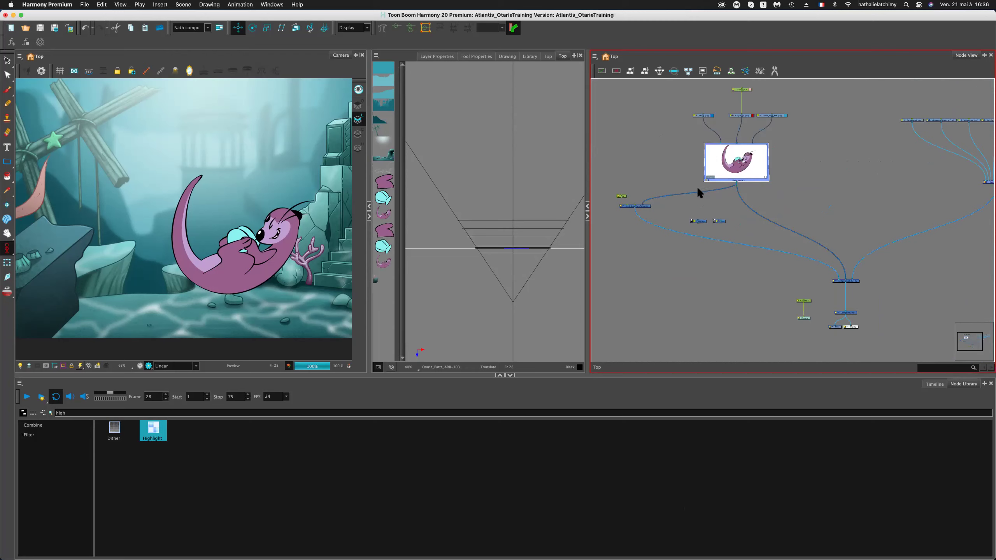
Examine how Comp_anime_1, Apply-Peg-Transformation, the peg and the lower composite are linked in the node network.
scroll(647, 204, up, 5)
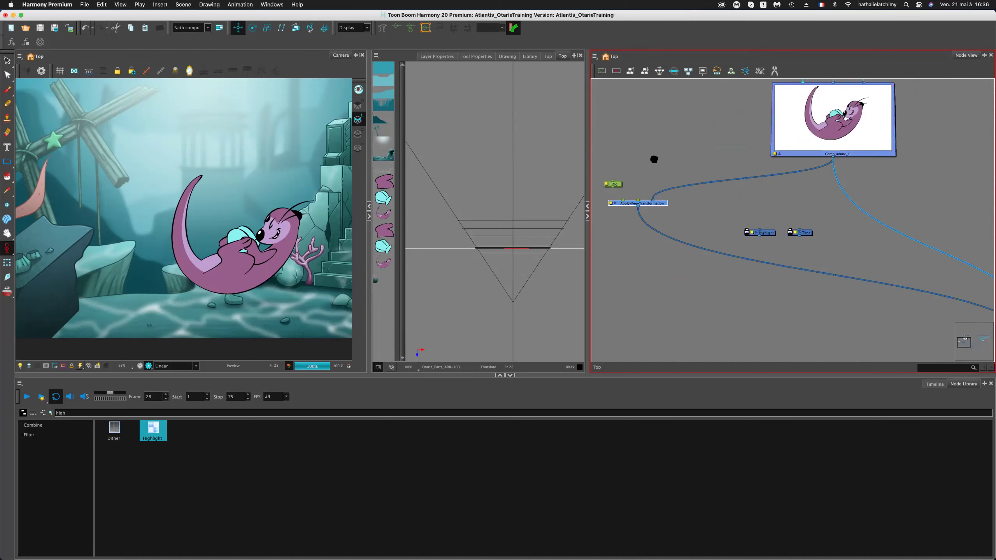
scroll(654, 158, down, 3)
scroll(810, 223, down, 2)
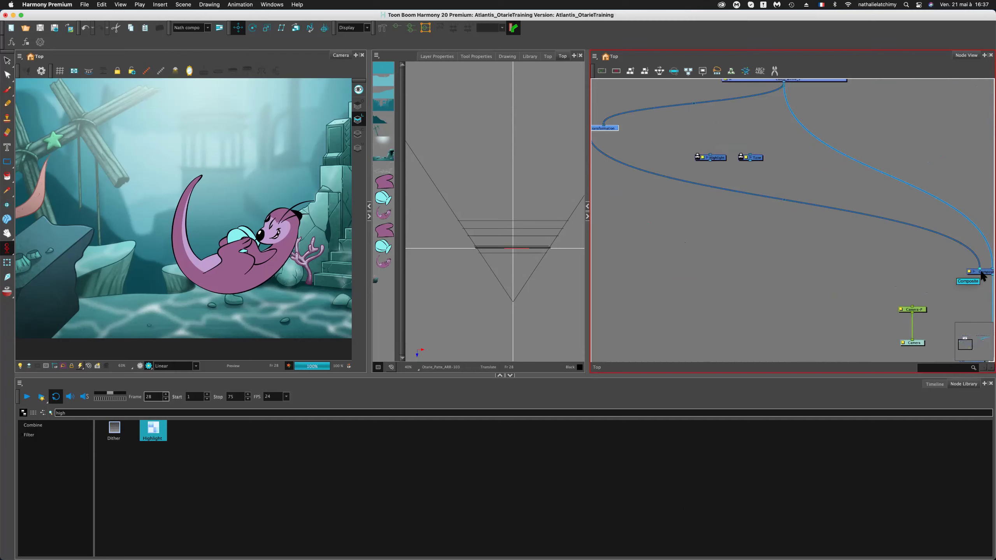
click(761, 241)
scroll(775, 298, up, 1)
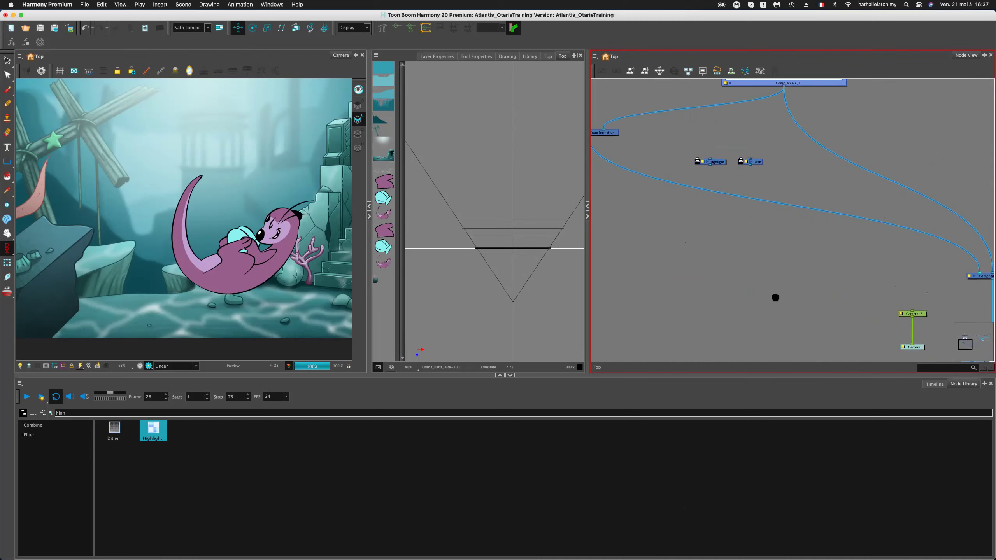
scroll(687, 220, up, 5)
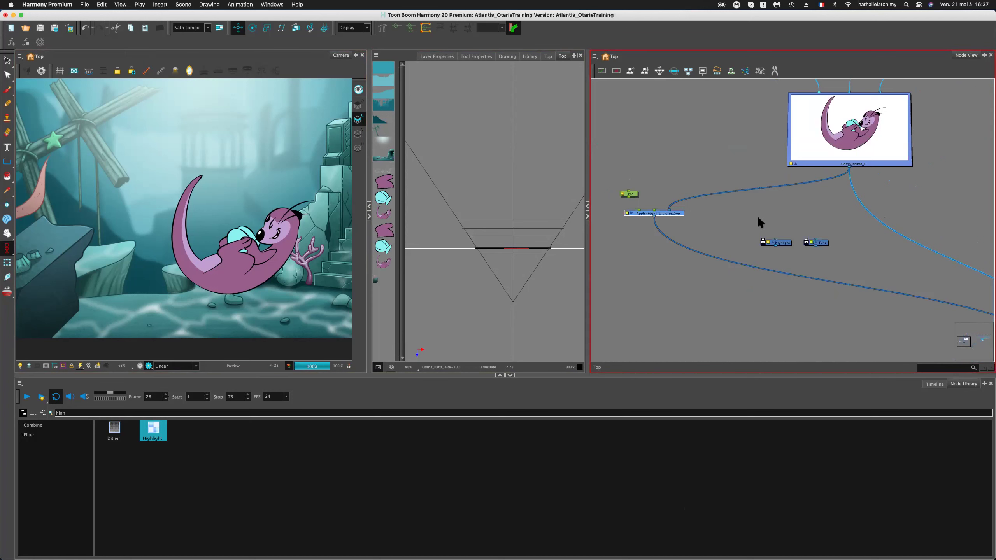
scroll(804, 216, right, 4)
drag(803, 216, 780, 208)
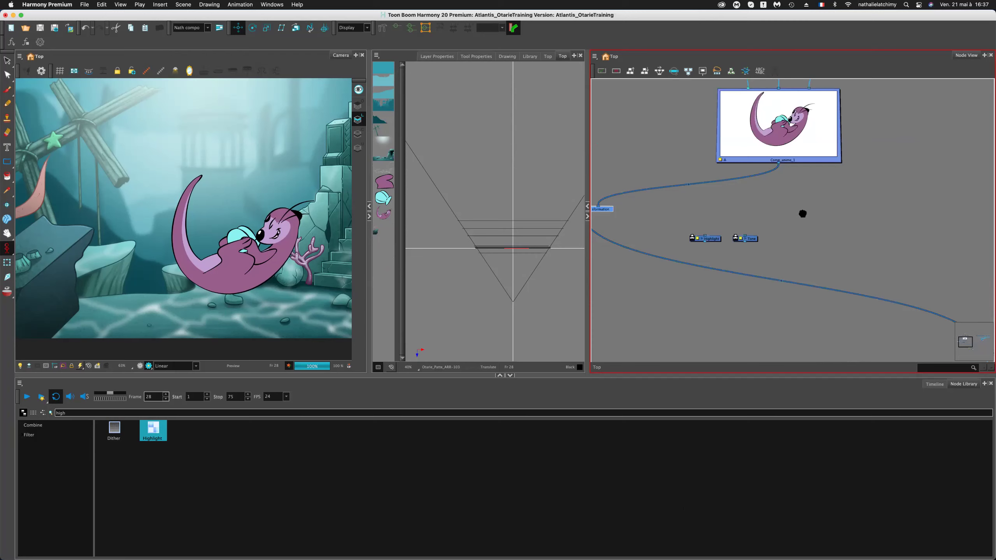
scroll(746, 212, left, 4)
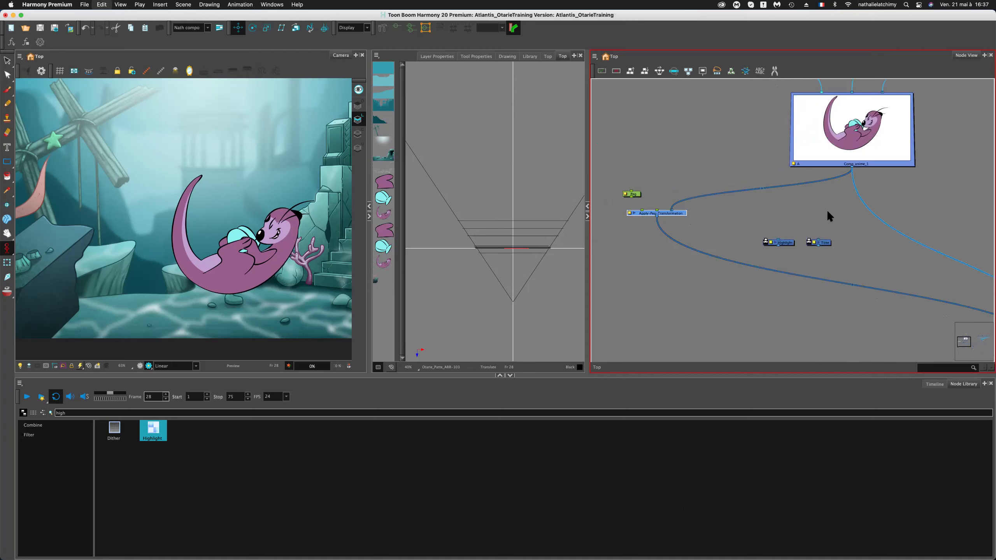
drag(863, 234, 710, 233)
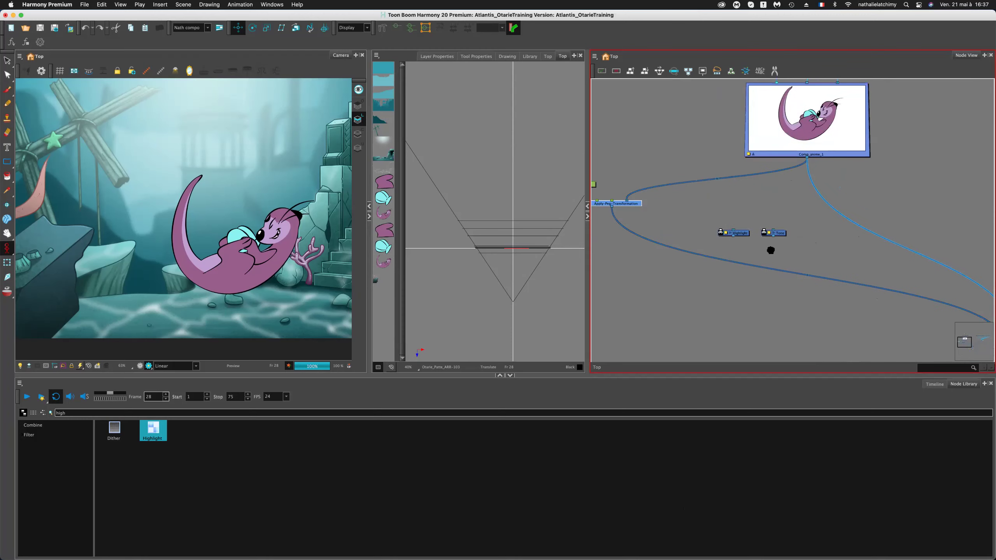
scroll(738, 240, left, 2)
click(218, 262)
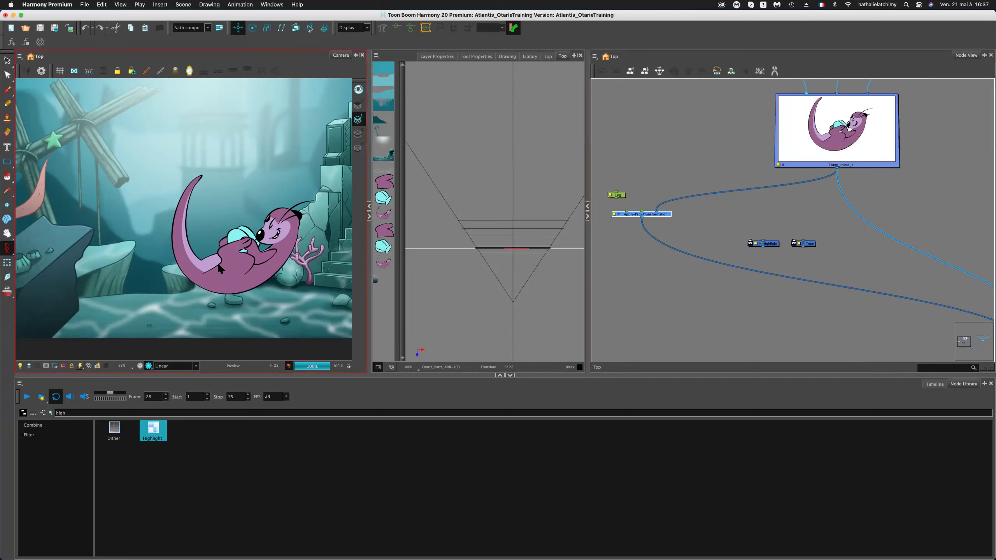
Connect the peg's output to the leftmost input port of the Apply-Peg-Transformation node.
click(646, 192)
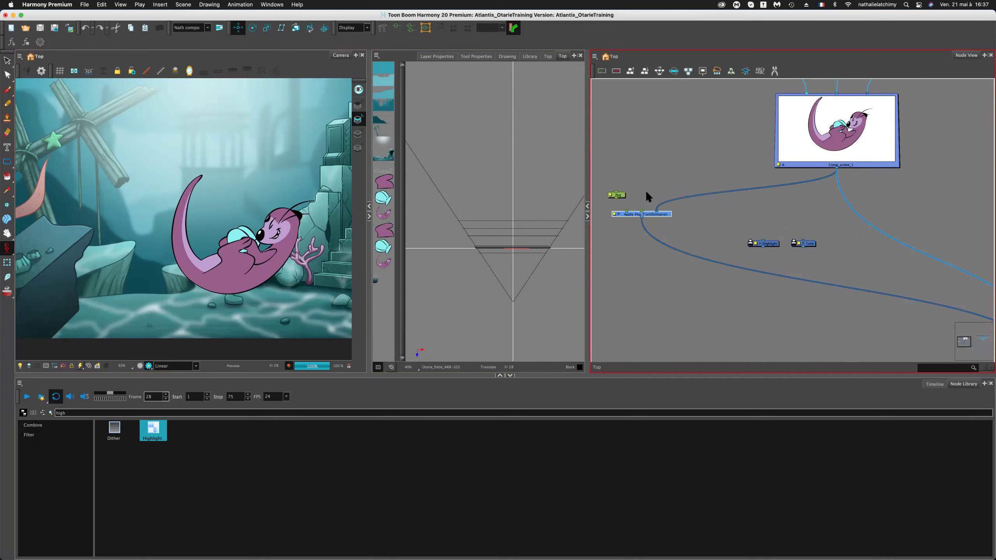
scroll(617, 199, up, 4)
drag(617, 198, 632, 220)
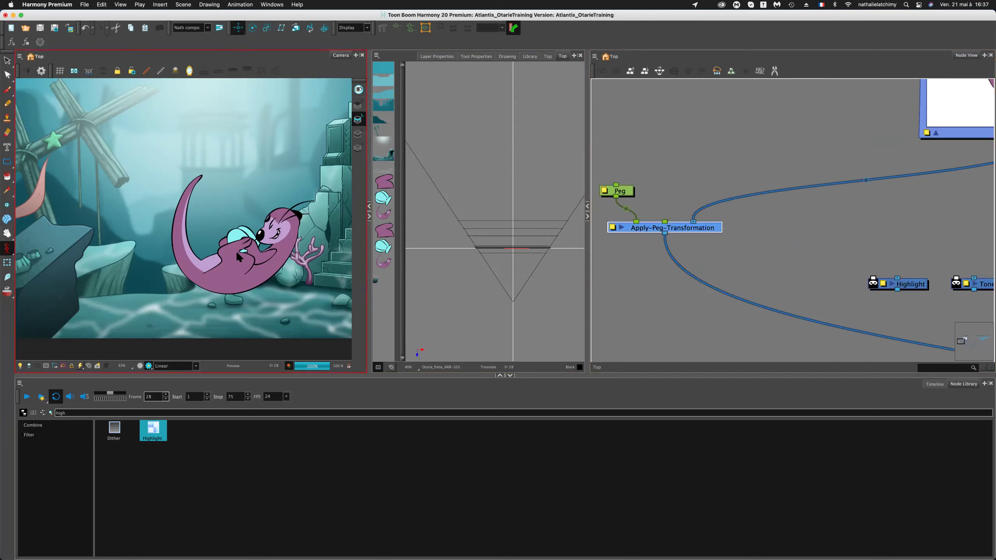
With the Transform tool on the peg, offset the duplicate character slightly downward, to about 0.06 W and 0.55 S.
click(7, 263)
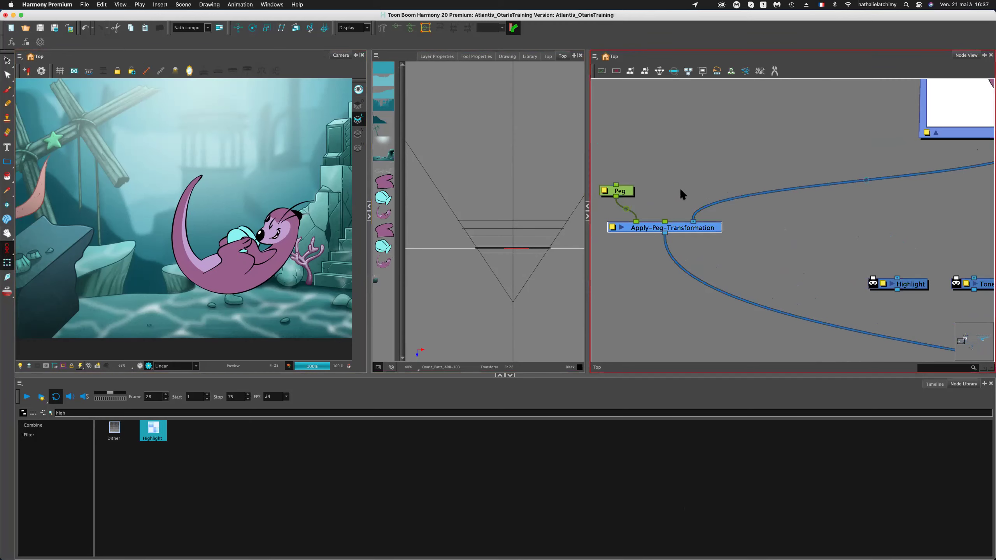
click(621, 191)
drag(211, 206, 211, 210)
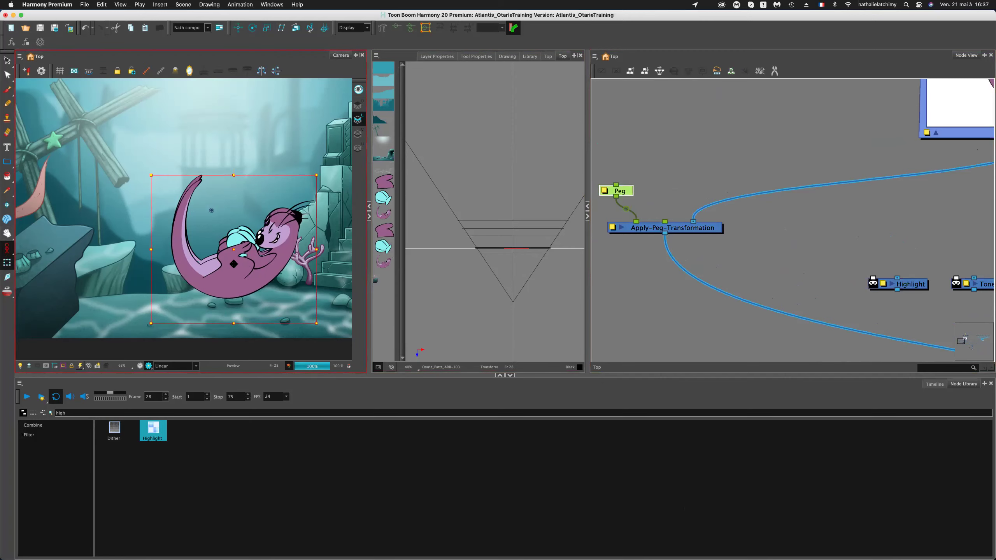
scroll(171, 136, up, 2)
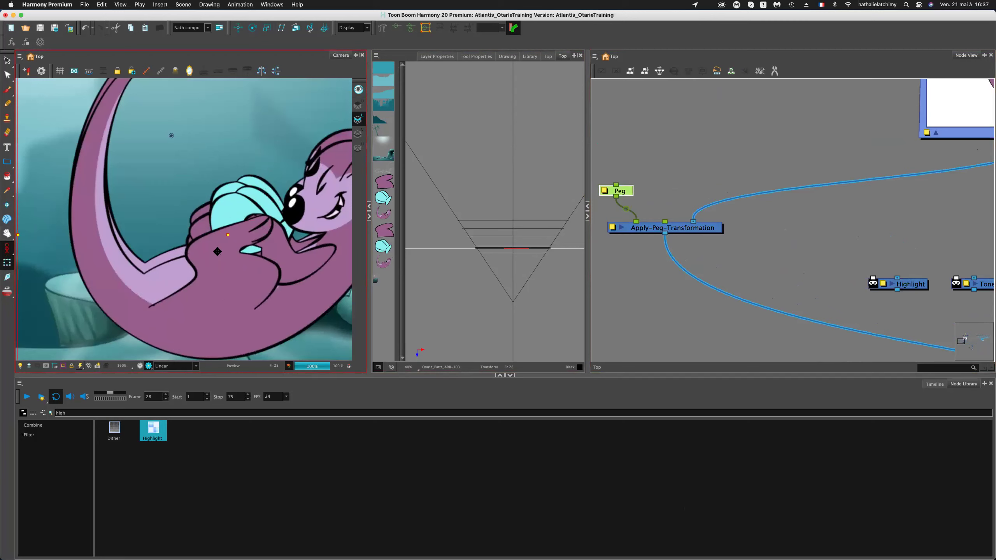
drag(217, 252, 216, 261)
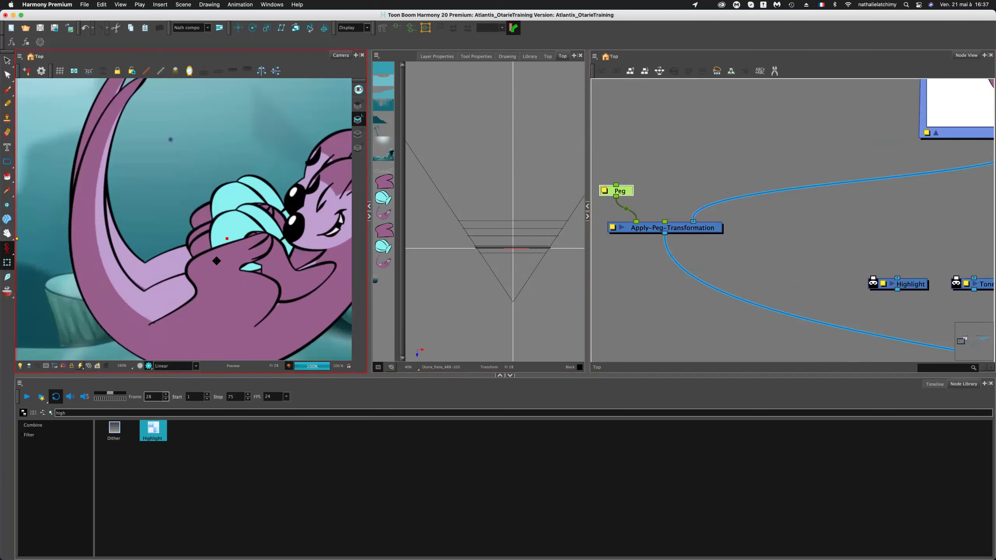
scroll(217, 262, down, 1)
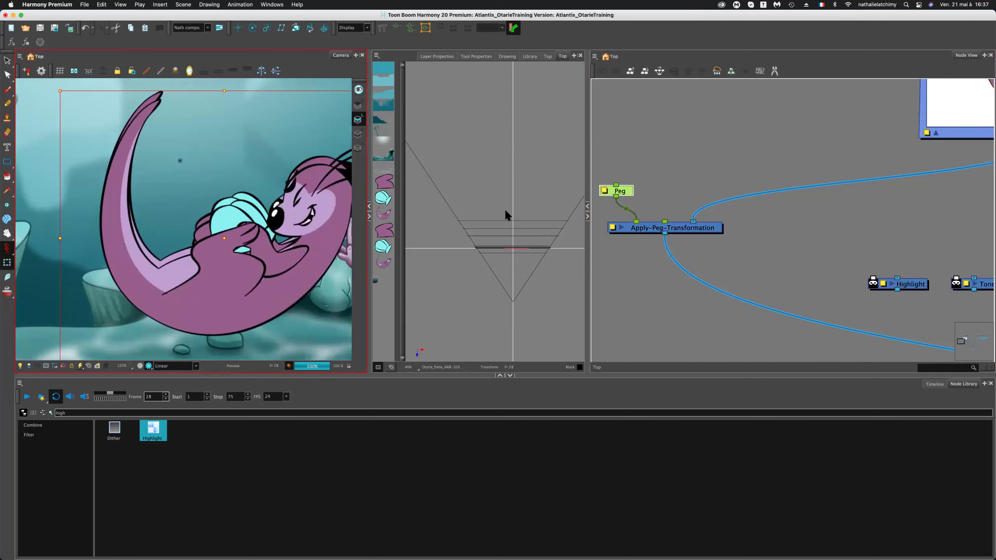
Place the Tone node aside in an empty lower area and move the Highlight node beneath Comp_anime_1.
drag(625, 192, 624, 191)
click(741, 218)
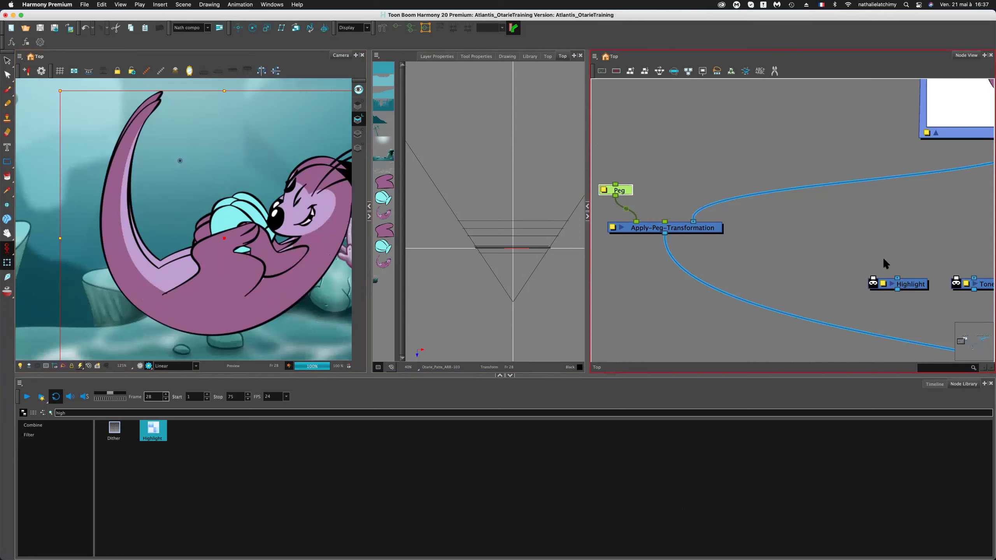
drag(910, 284, 818, 262)
click(143, 254)
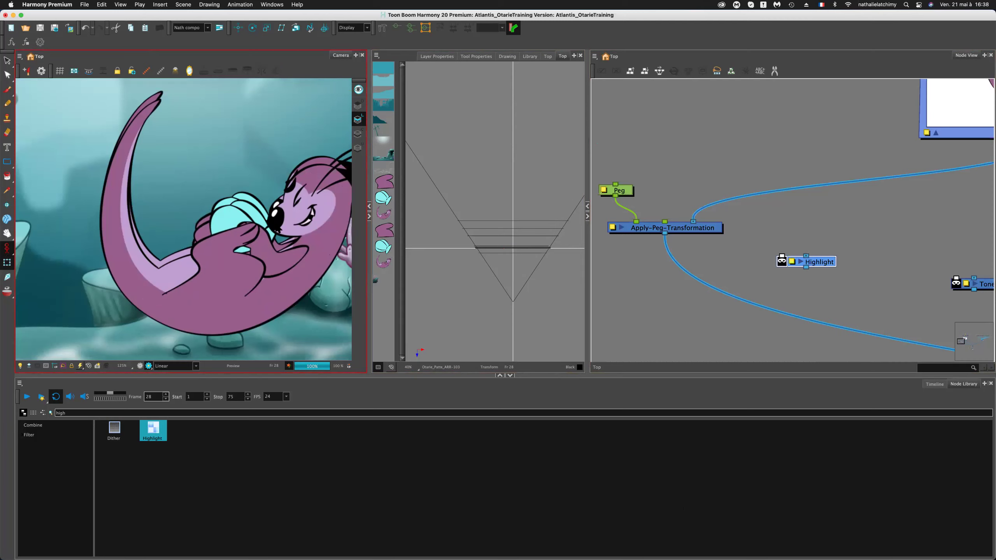
scroll(831, 279, down, 4)
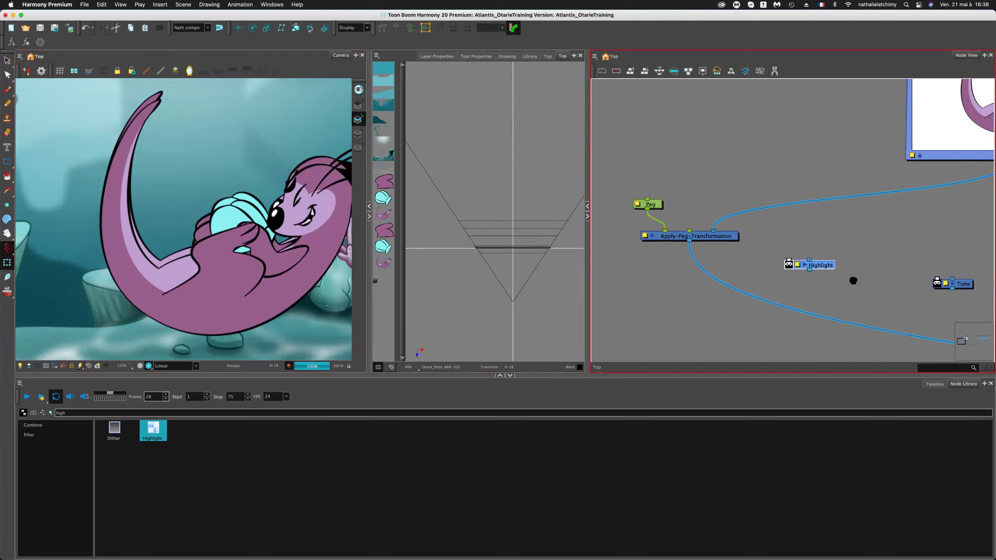
scroll(741, 263, right, 5)
drag(743, 263, 698, 316)
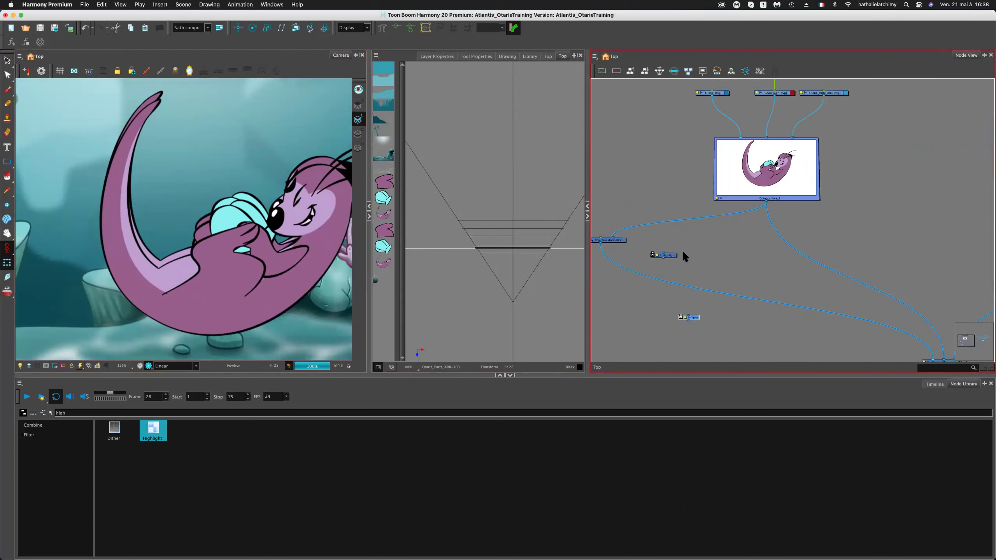
scroll(683, 252, up, 2)
scroll(649, 256, up, 2)
drag(645, 251, 834, 262)
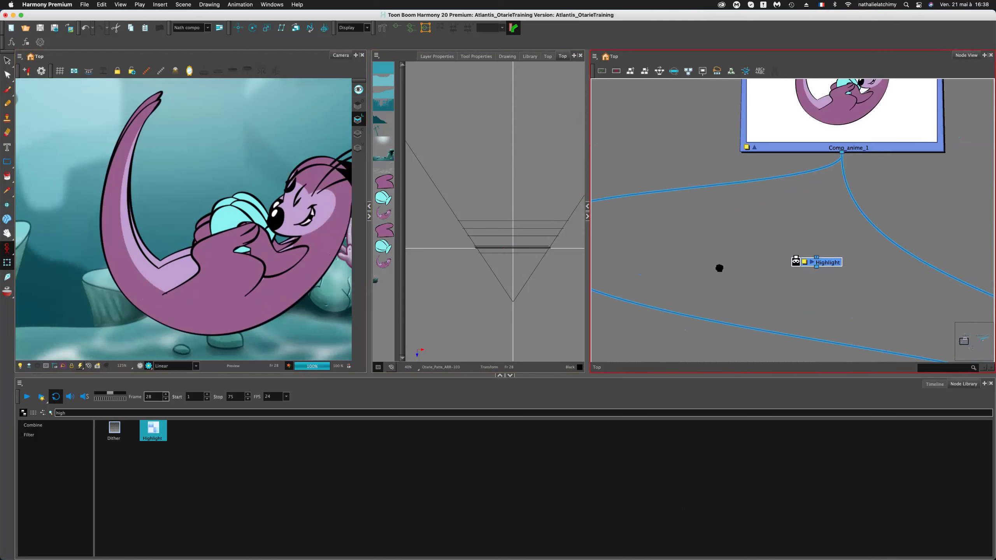
Delete the direct connection between Comp_anime_1 and the lower composite.
scroll(797, 263, right, 3)
scroll(797, 262, right, 3)
drag(696, 269, 747, 251)
click(717, 233)
key(Delete)
scroll(738, 153, left, 2)
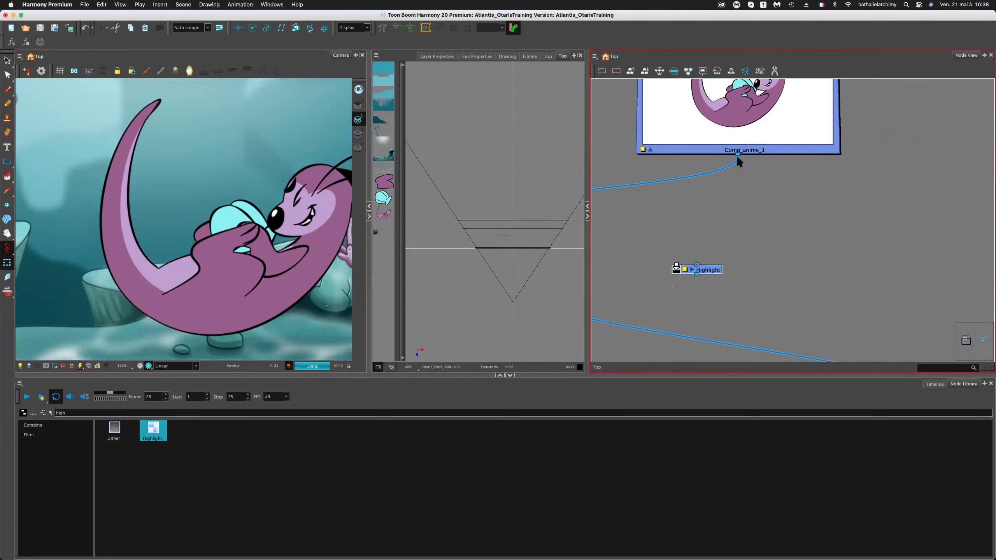
Connect Comp_anime_1 to the Highlight node's image input and the Highlight output to the lower composite.
drag(738, 154, 771, 251)
scroll(770, 252, down, 5)
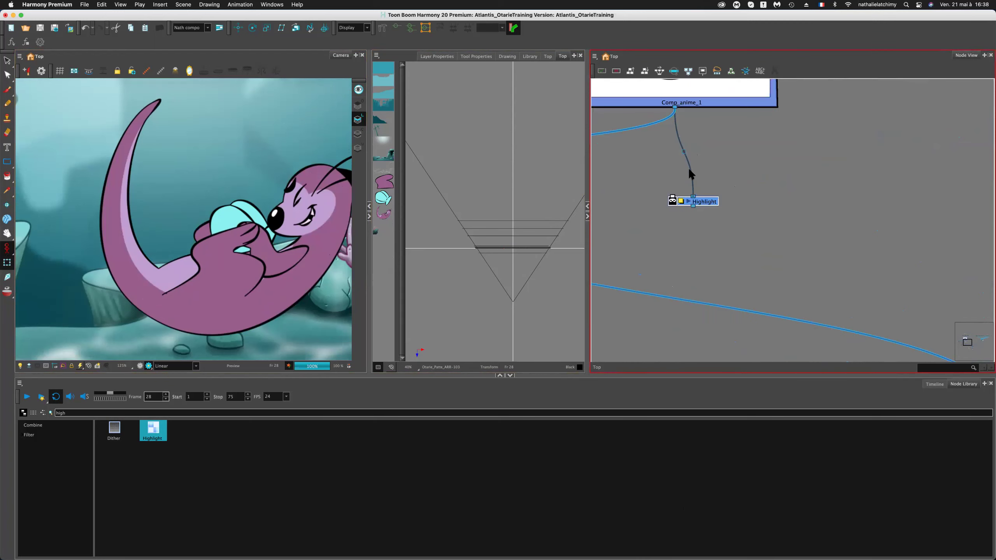
drag(671, 167, 803, 244)
scroll(767, 193, down, 10)
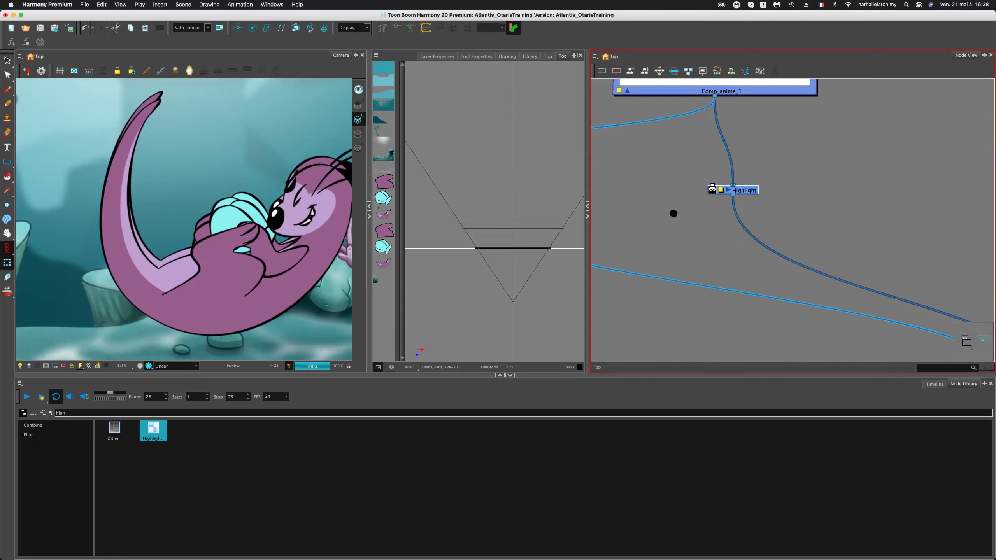
Connect the Apply-Peg-Transformation output to the Highlight node's matte port instead of the lower composite.
scroll(655, 221, left, 5)
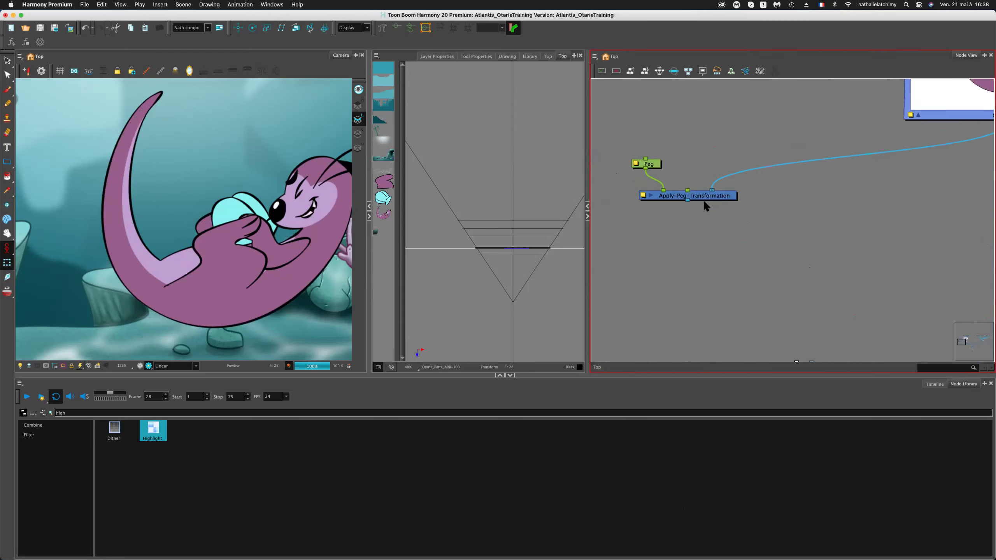
drag(705, 198, 825, 170)
scroll(769, 179, right, 5)
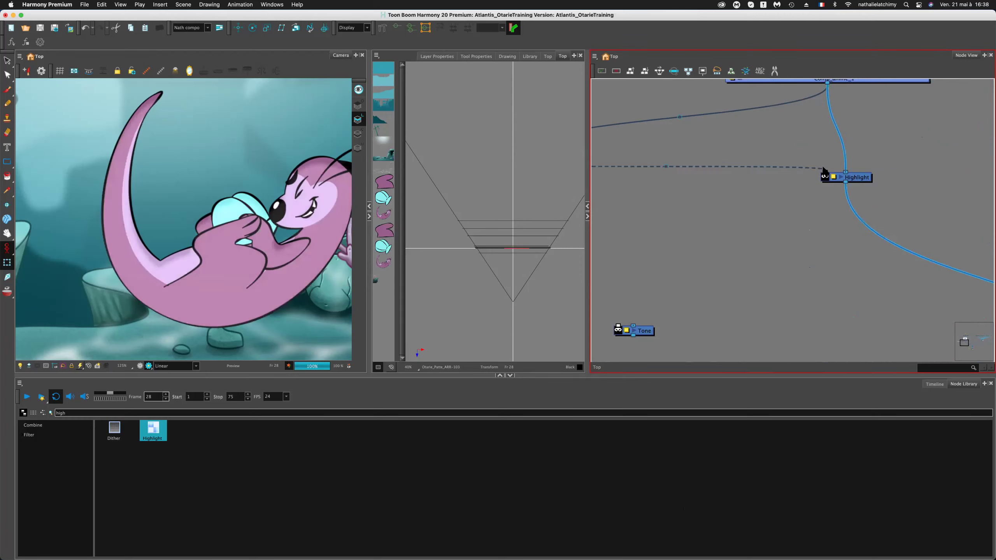
click(244, 265)
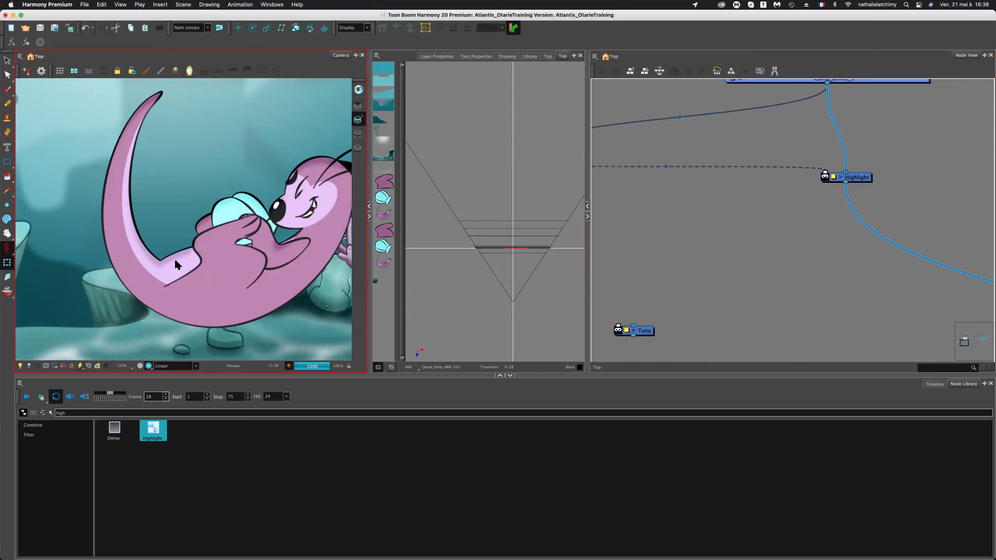
click(832, 265)
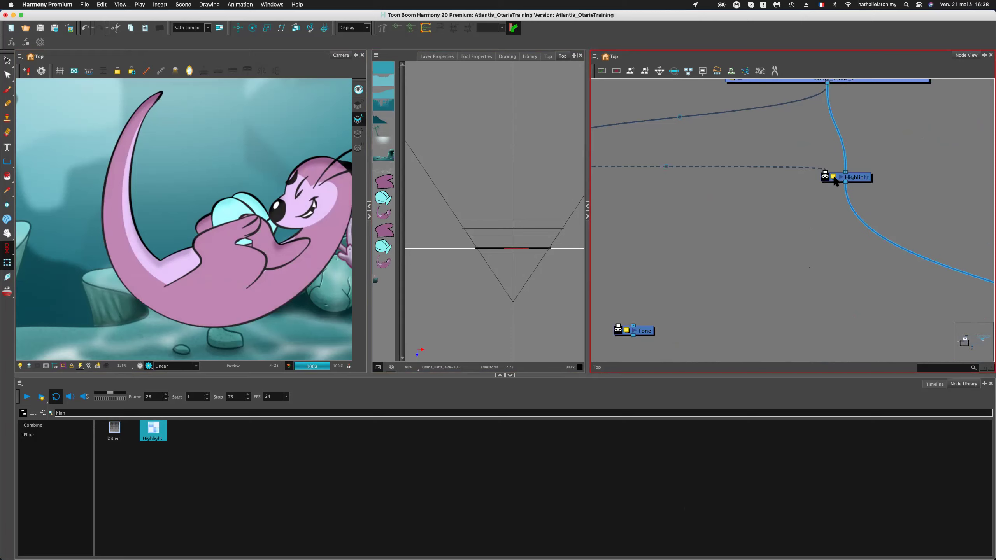
Enable Invert Matte in the layer properties of the Highlight node.
click(857, 181)
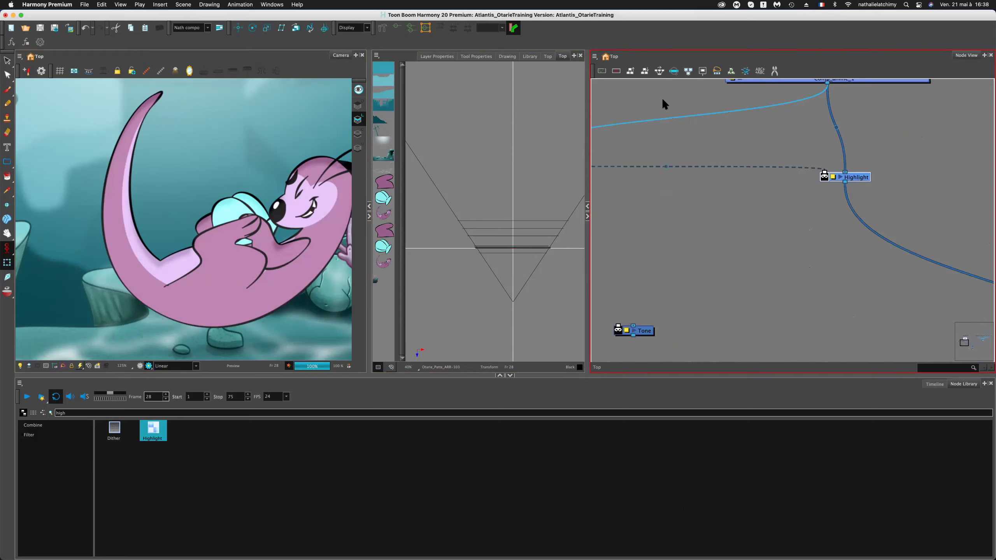
click(476, 56)
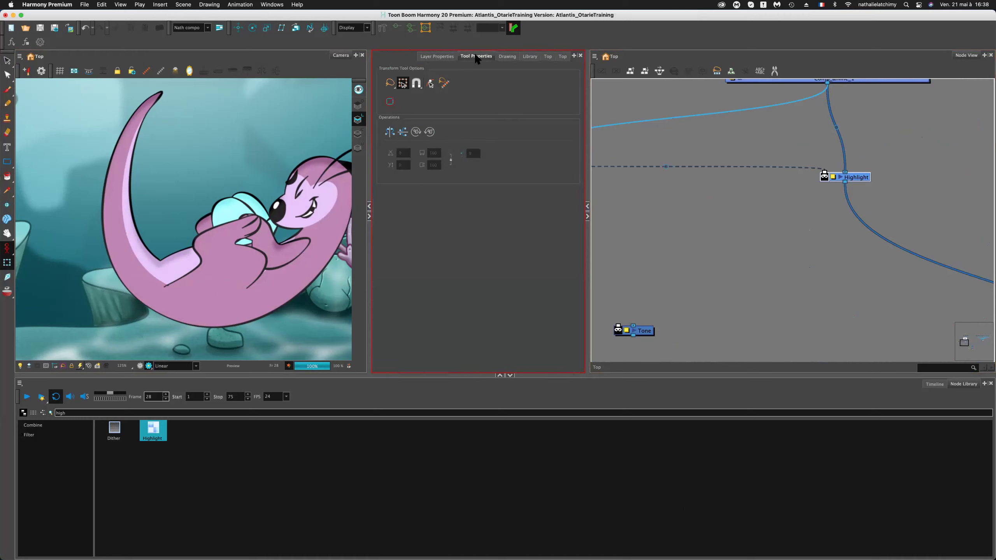
click(449, 56)
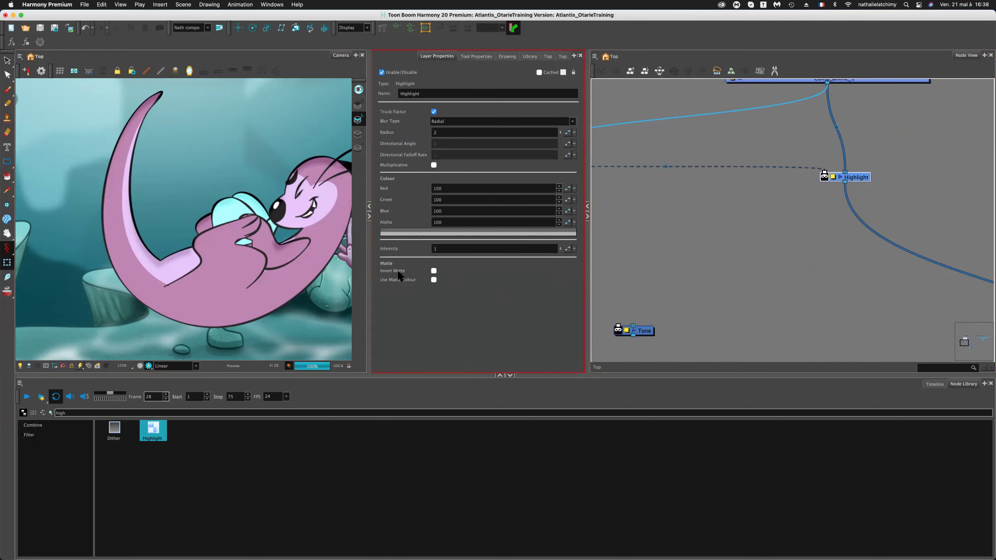
click(434, 271)
click(434, 271)
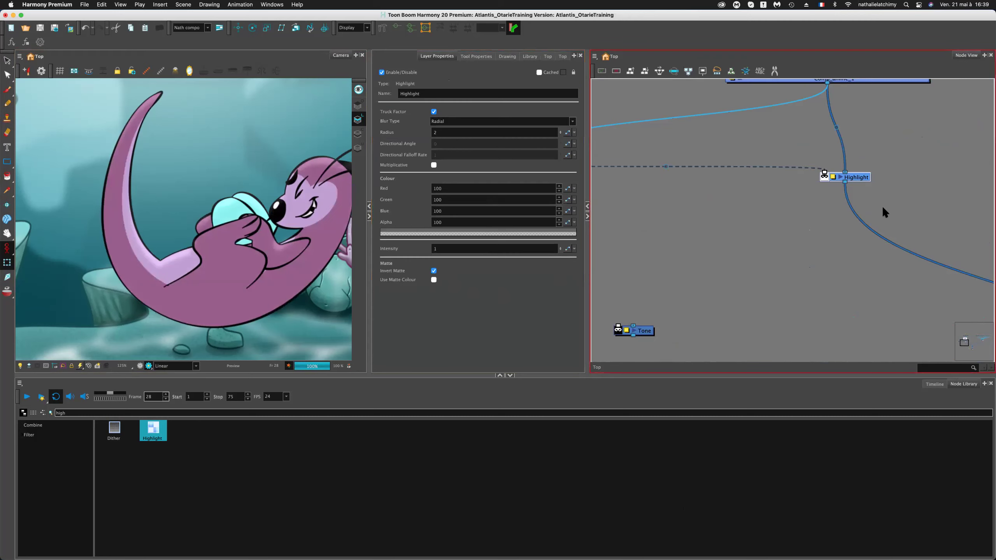
key(super+z)
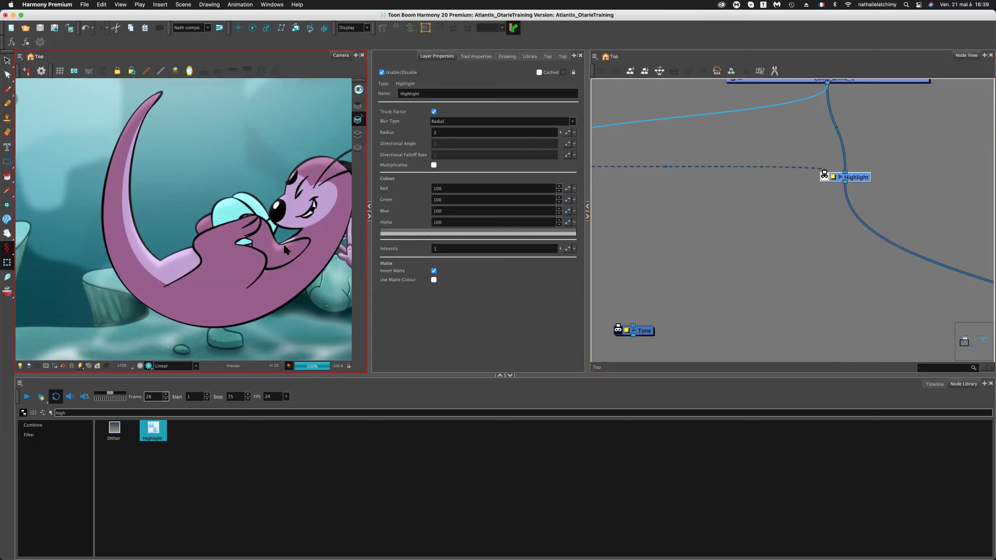
Select the Peg feeding Apply-Peg-Transformation and activate the Translate tool for moving it in the camera view.
click(652, 197)
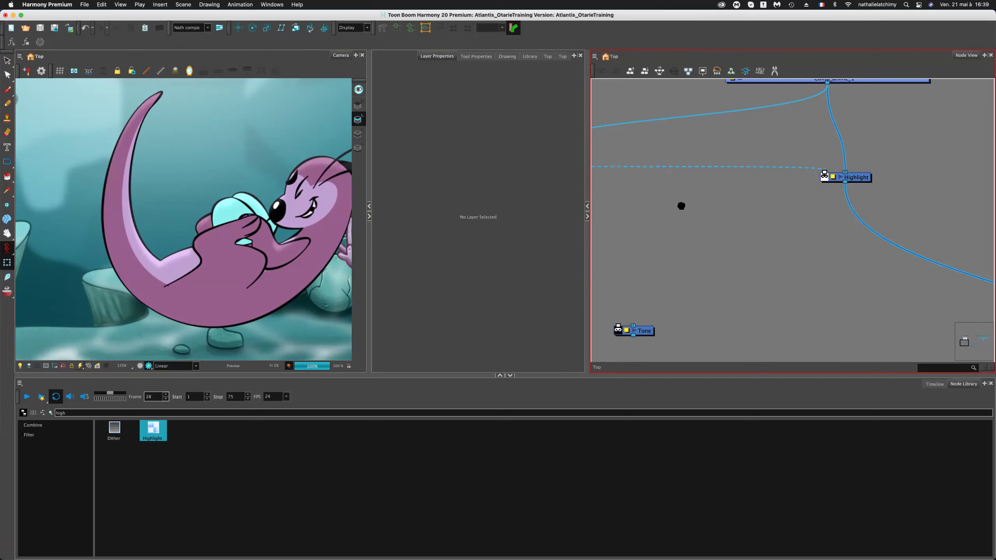
drag(791, 227, 823, 268)
scroll(715, 226, left, 5)
scroll(715, 226, up, 3)
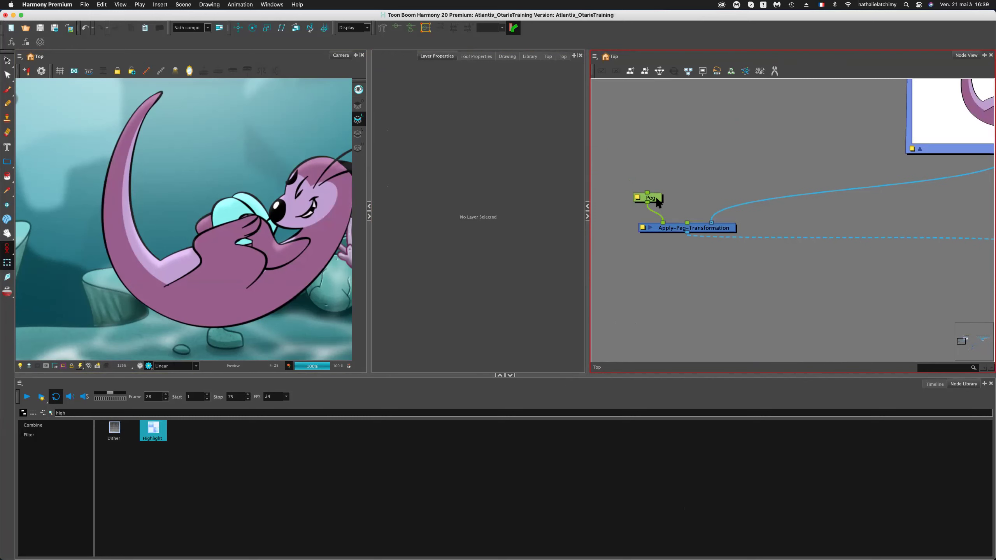
click(655, 196)
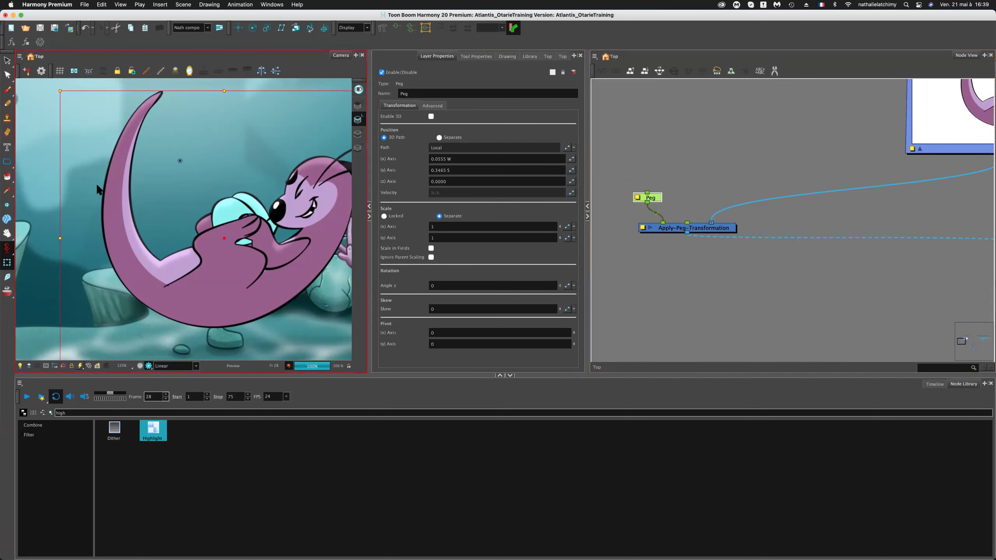
click(238, 27)
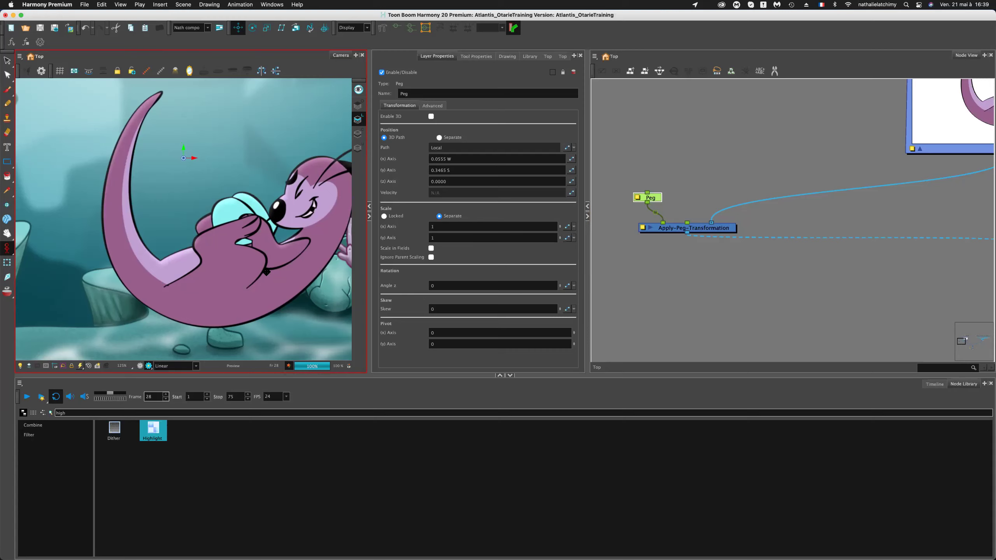
scroll(261, 275, down, 3)
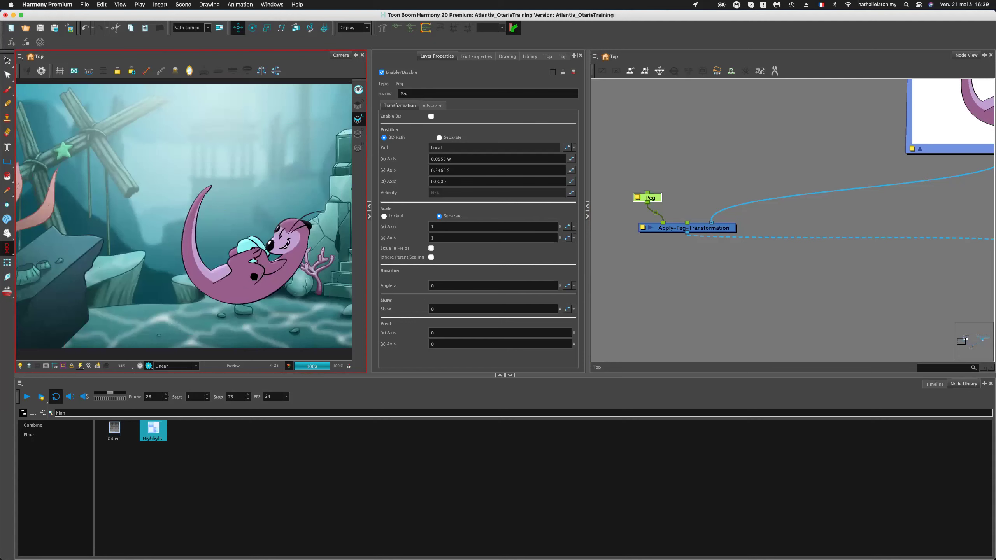
Select the Highlight node to review its layer properties.
click(729, 269)
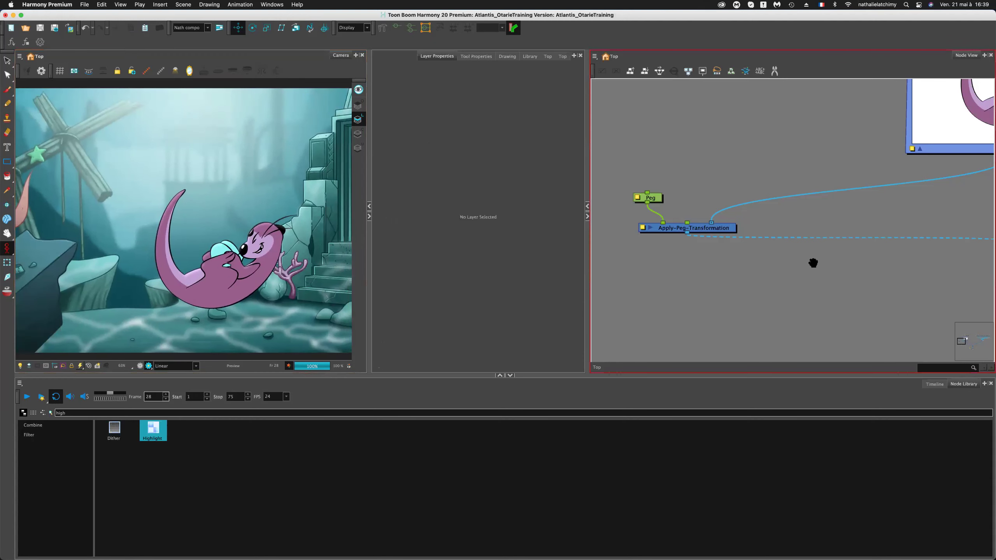
scroll(729, 270, down, 3)
scroll(614, 237, down, 3)
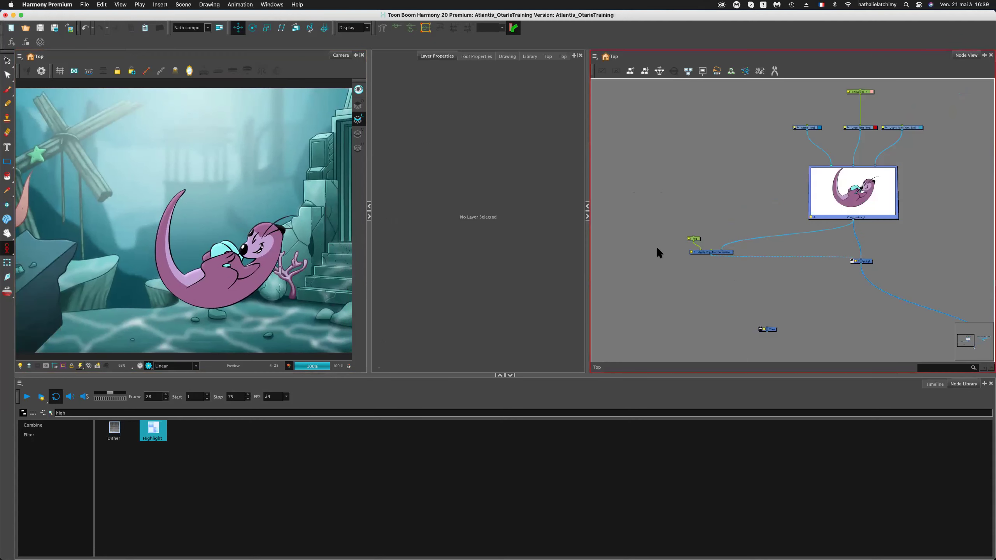
click(399, 180)
click(703, 271)
click(456, 105)
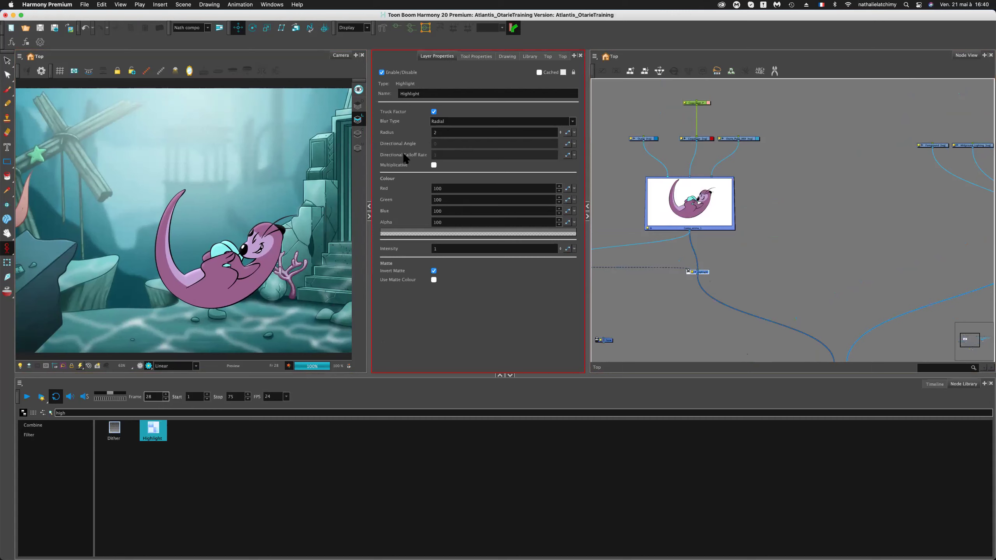
Move the Tone node closer to the Highlight node and examine its blur type options in its layer properties, keeping Radial.
click(608, 340)
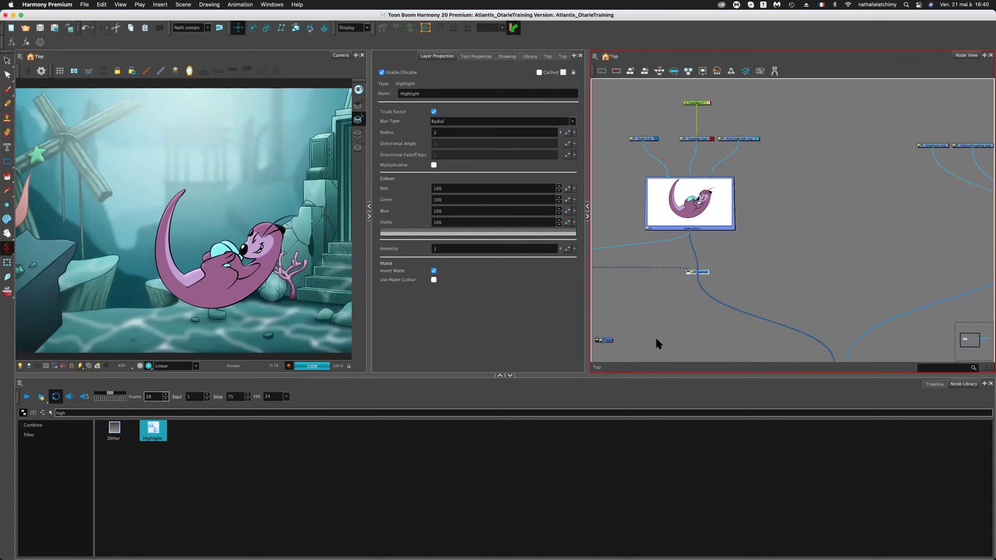
drag(598, 340, 663, 328)
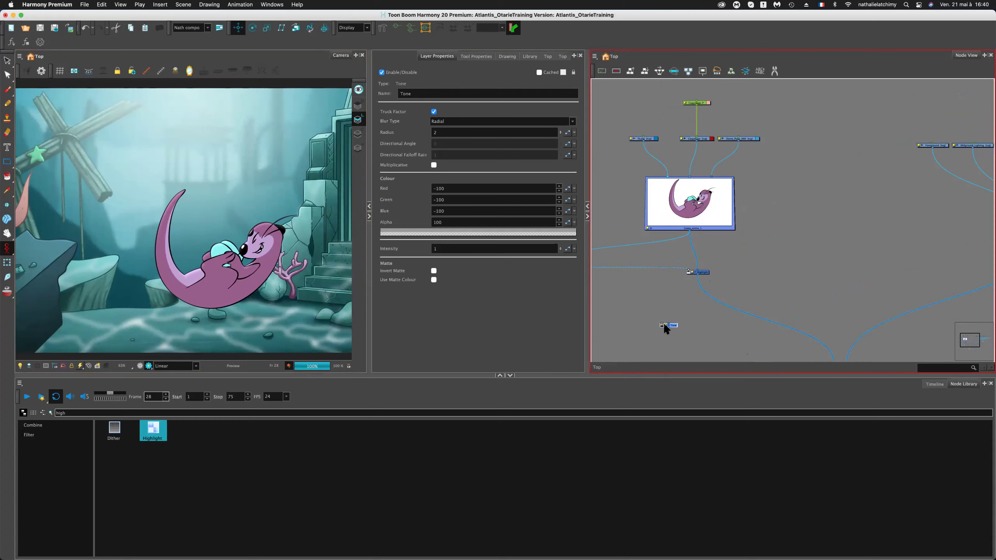
double_click(669, 326)
drag(182, 86, 240, 48)
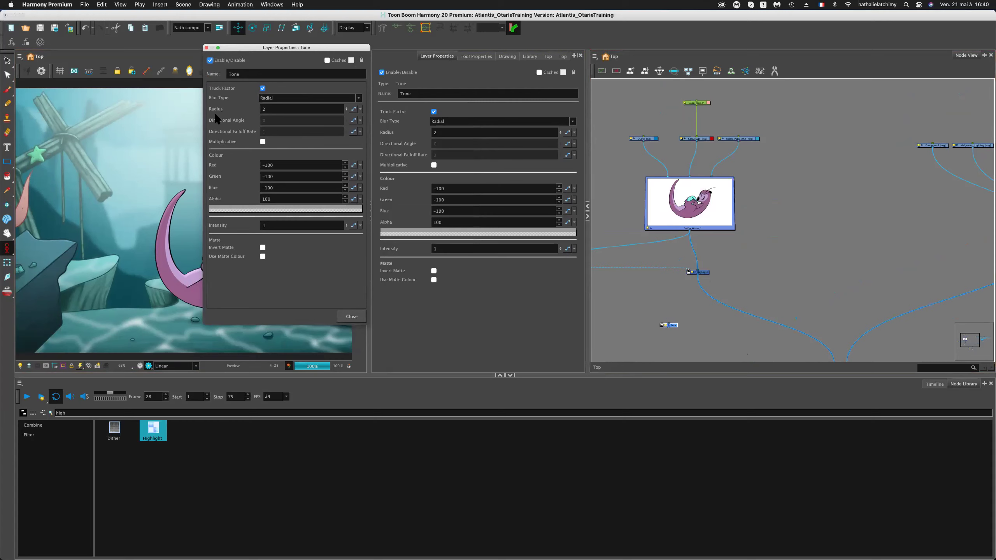
click(273, 110)
click(278, 98)
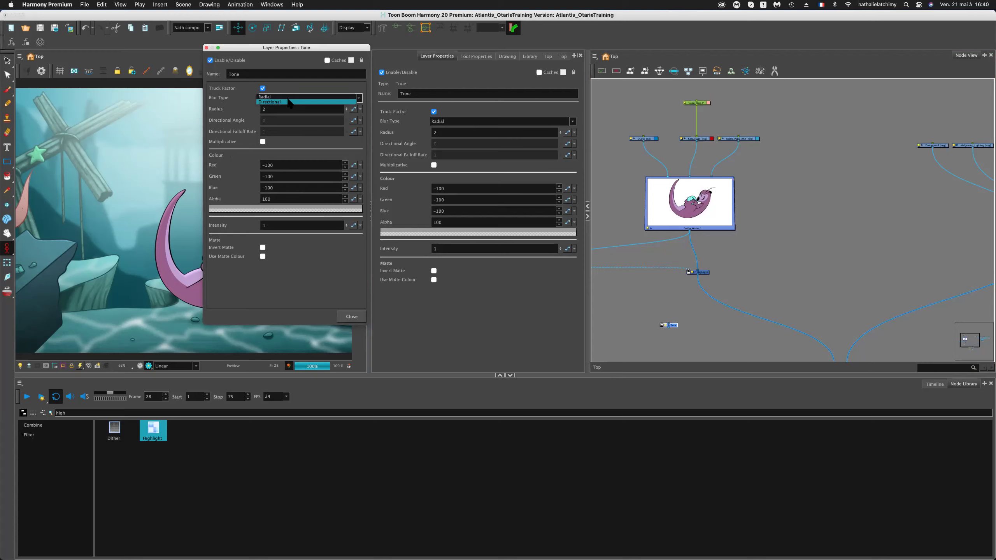
click(289, 96)
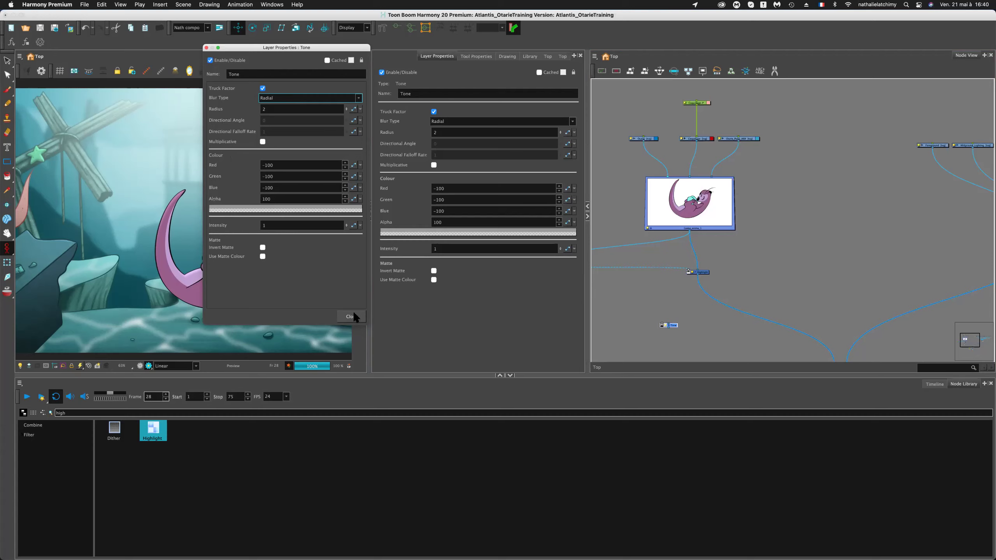
click(710, 247)
Set the Highlight node's colour to a light blue sampled from the underwater background, with red 162, green 215 and blue 220.
click(703, 271)
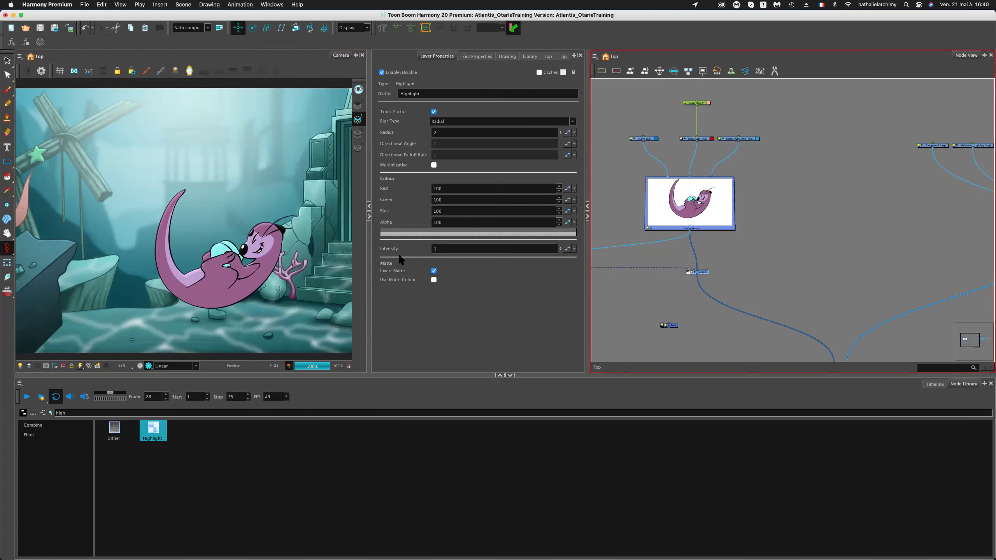
click(518, 269)
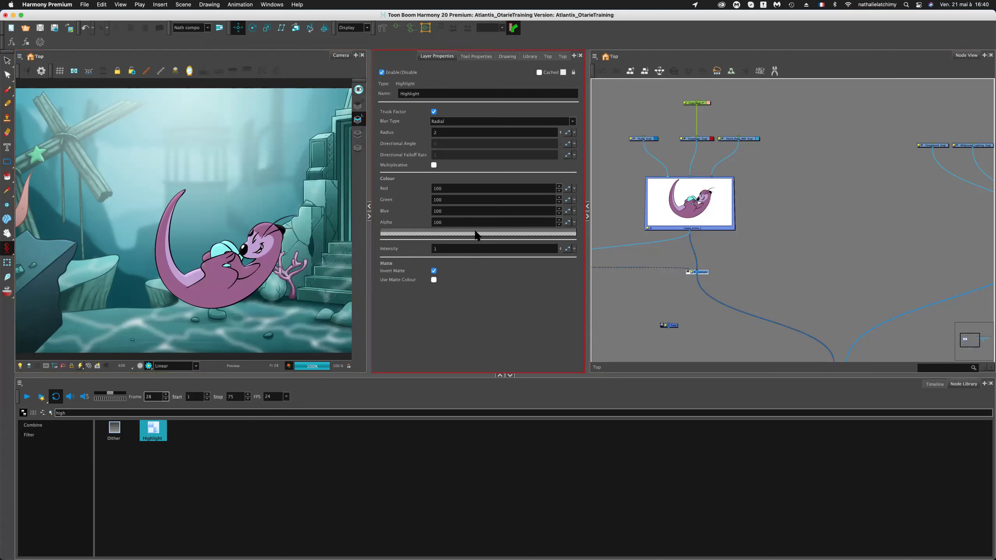
click(473, 233)
click(584, 240)
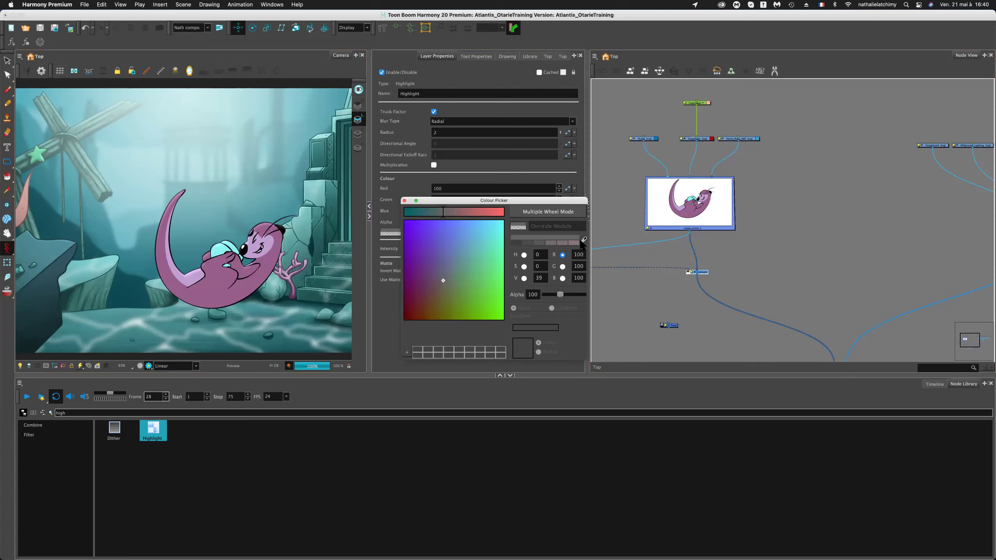
click(583, 239)
click(136, 197)
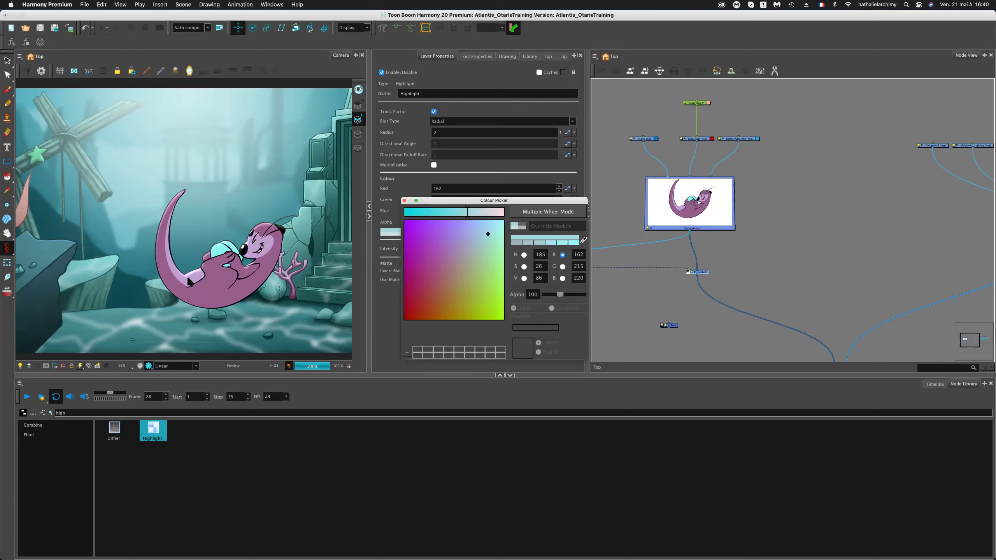
scroll(193, 281, up, 3)
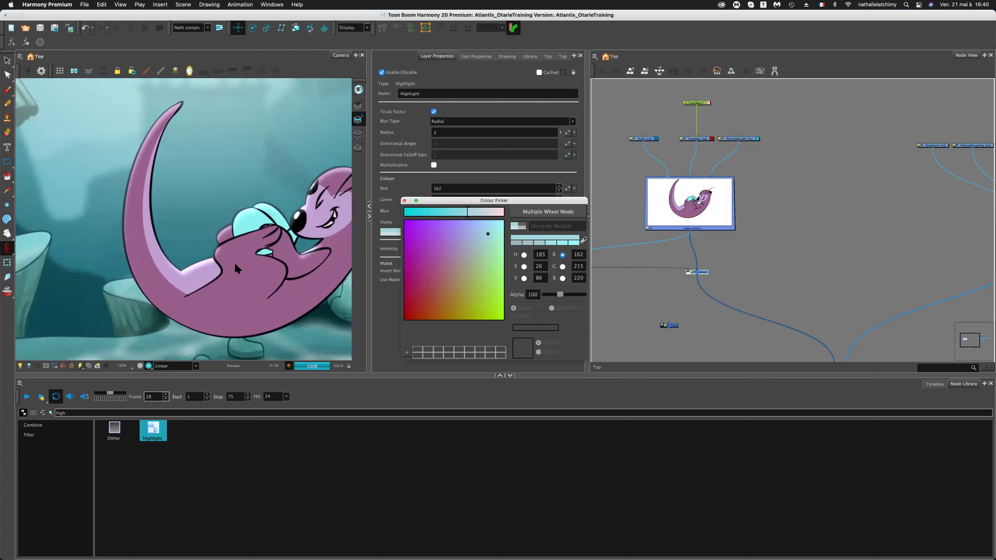
scroll(234, 261, down, 3)
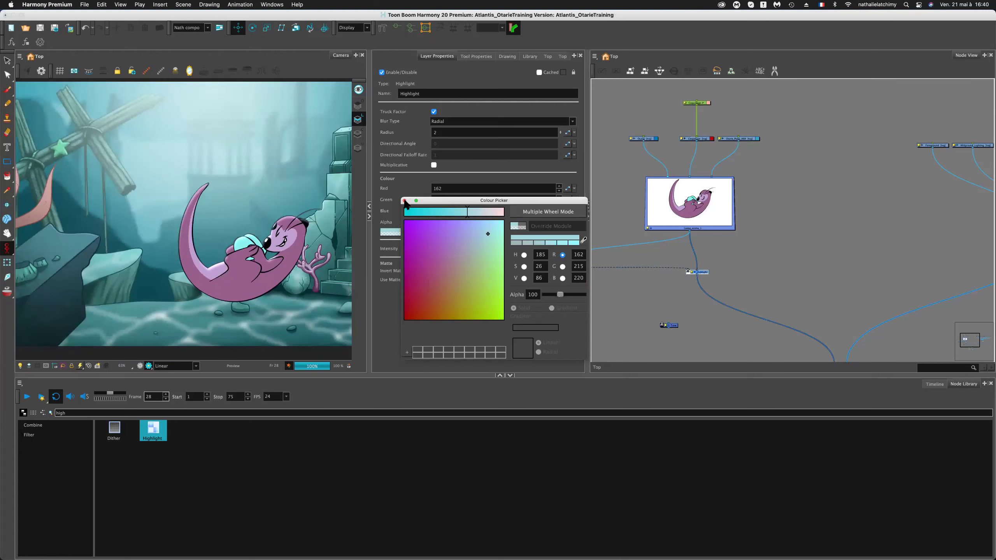
click(405, 201)
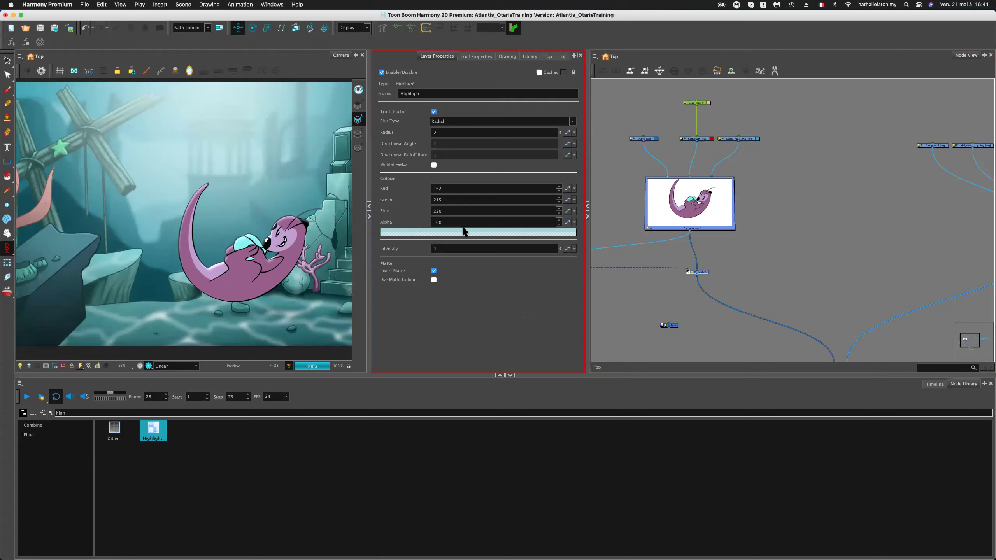
Try a Highlight intensity of 1.5 and reset it to 1.
mouse_move(560, 249)
mouse_down()
mouse_move(559, 260)
mouse_move(559, 241)
mouse_up()
click(471, 248)
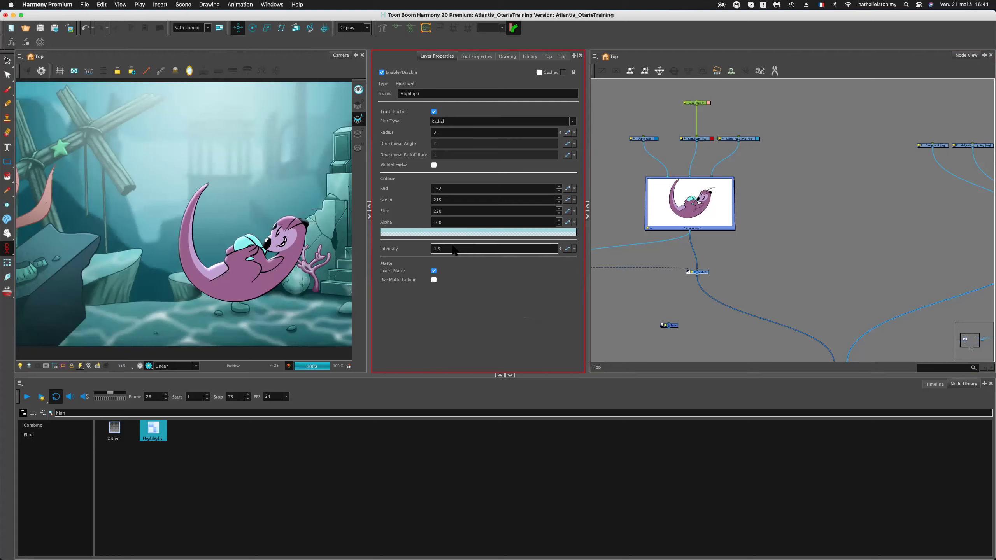
double_click(436, 248)
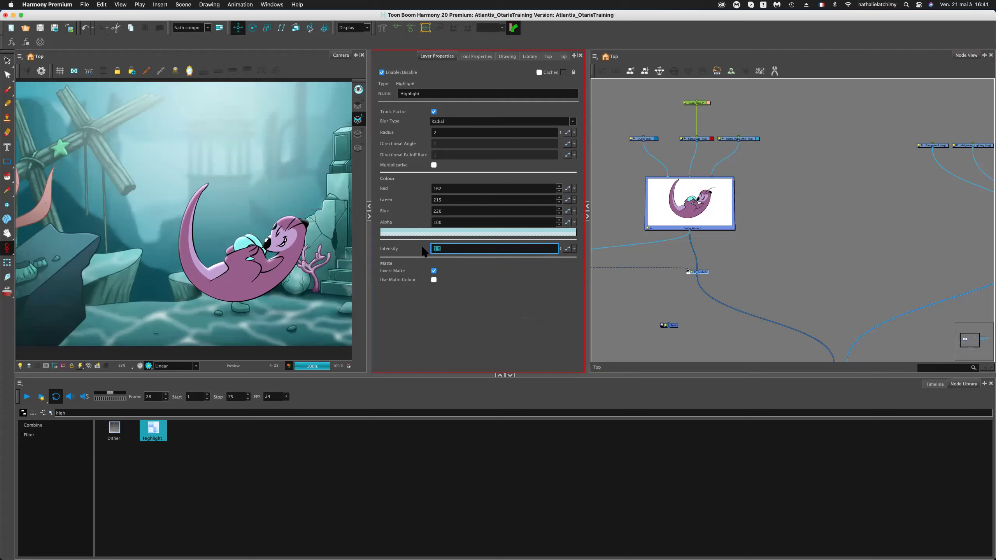
key(Return)
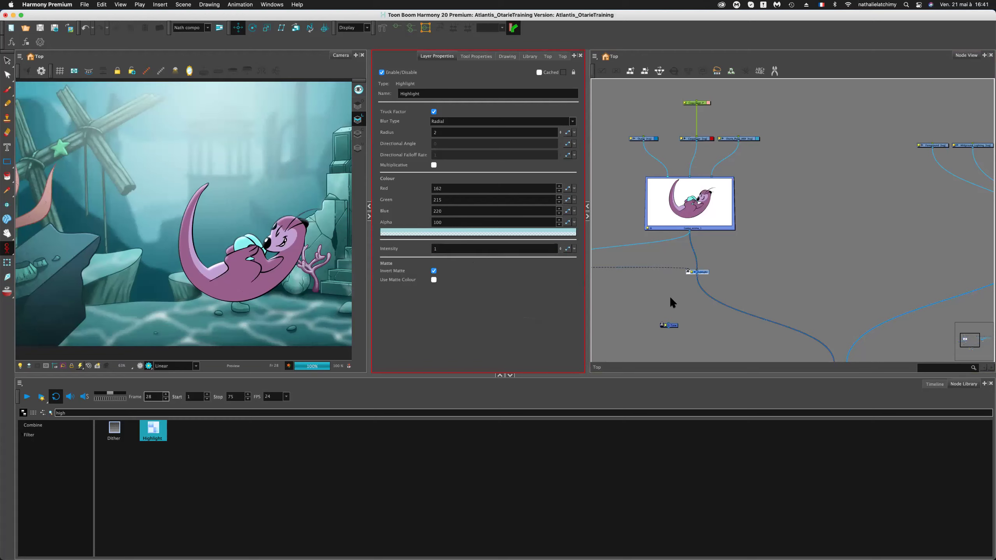
Place the unconnected Tone node below the Highlight node, off to the left of its output wire.
click(669, 296)
scroll(229, 280, up, 2)
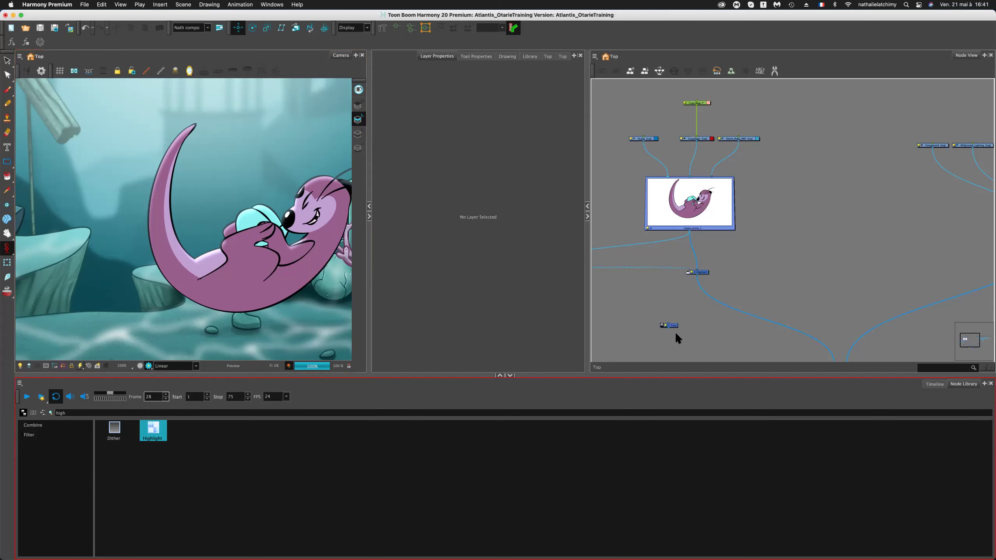
drag(672, 326, 717, 302)
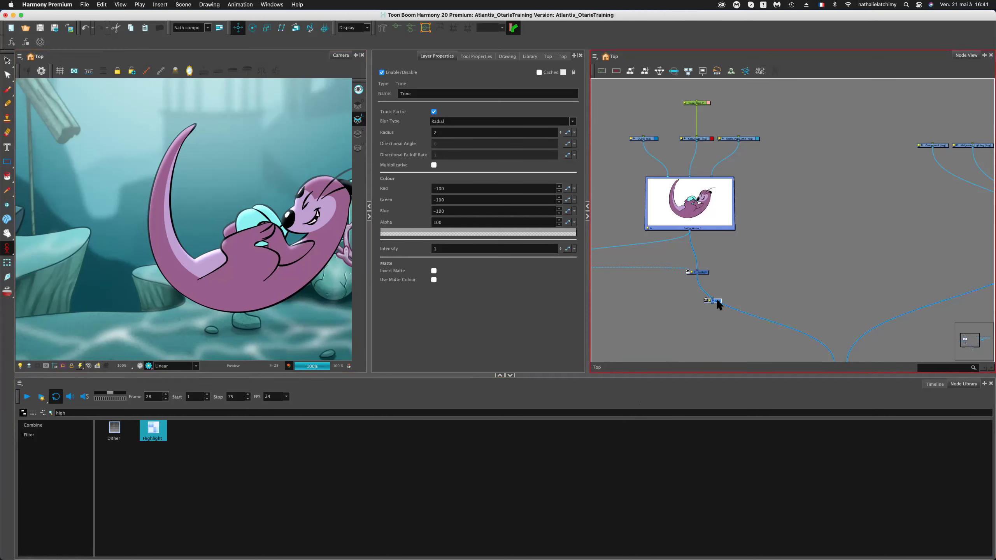
click(716, 300)
drag(718, 300, 650, 307)
scroll(684, 291, up, 2)
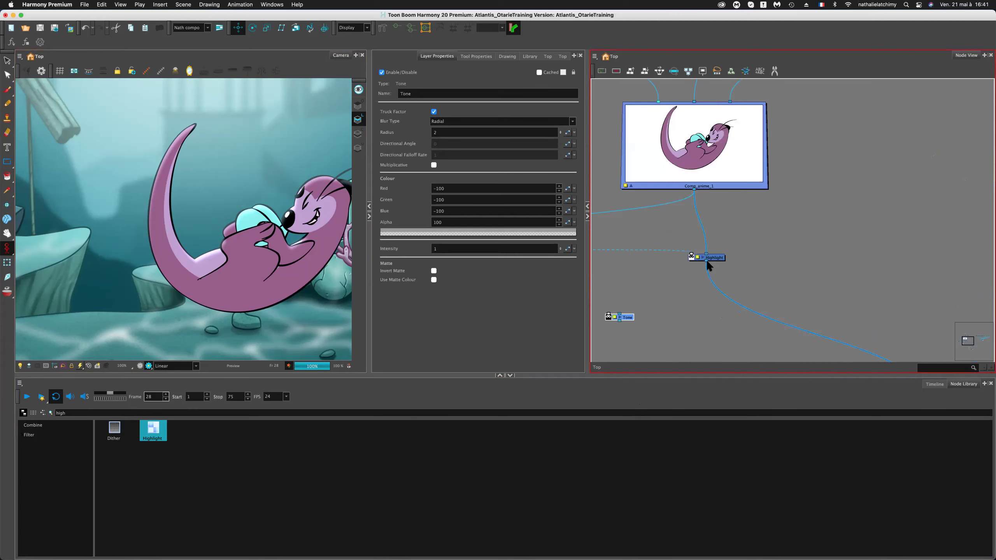
Align the Highlight node directly beneath Comp_anime_1, and select the Peg and Apply-Peg-Transformation nodes.
scroll(718, 255, up, 3)
click(706, 272)
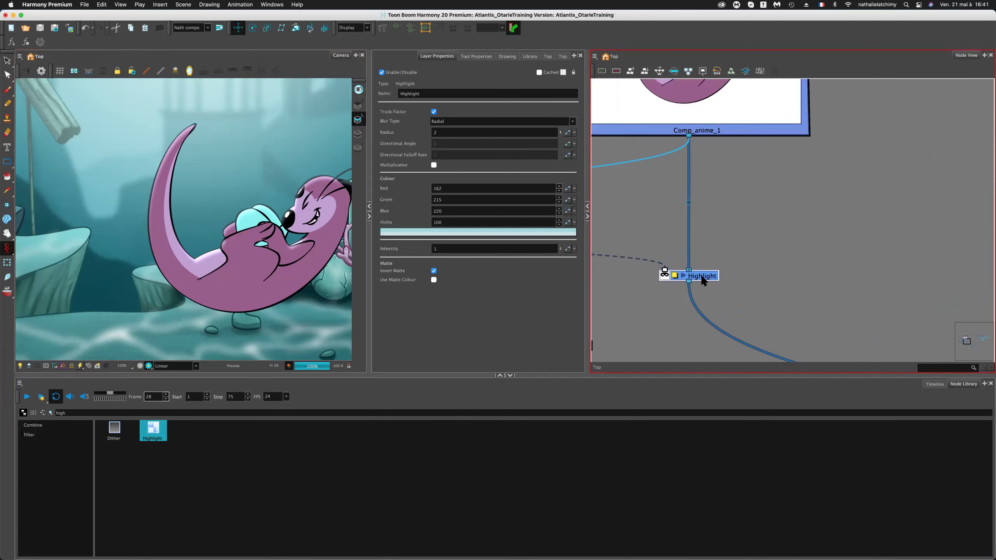
scroll(721, 200, down, 5)
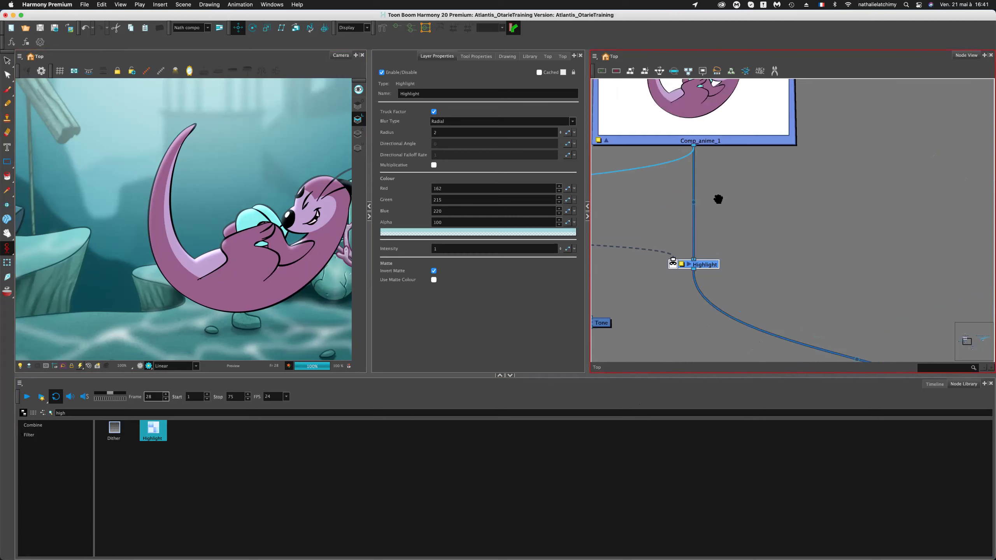
drag(611, 198, 663, 243)
scroll(757, 237, up, 5)
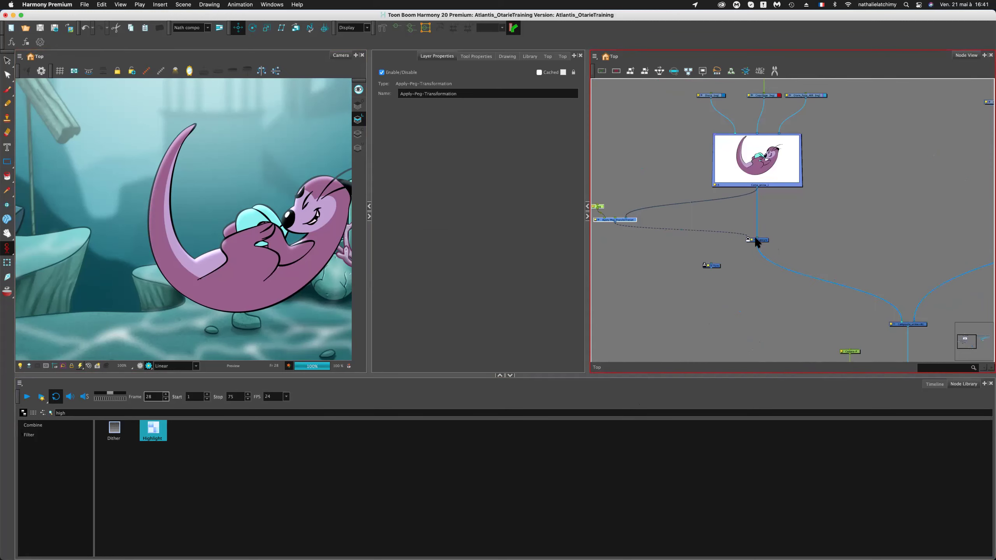
Show the Highlight node's thumbnail, enlarge it and set its resolution to 1024 px.
click(738, 235)
click(739, 237)
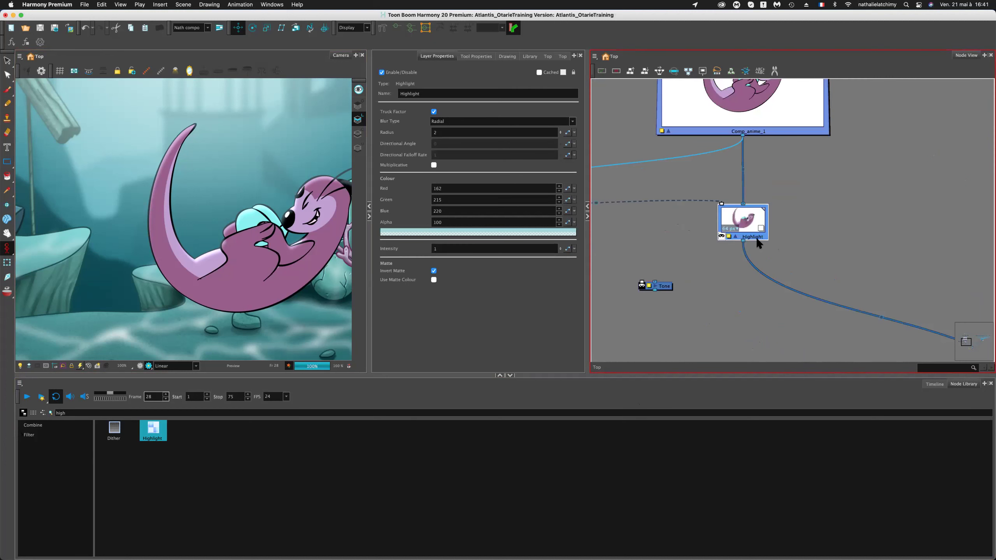
drag(766, 212, 883, 151)
drag(796, 196, 797, 231)
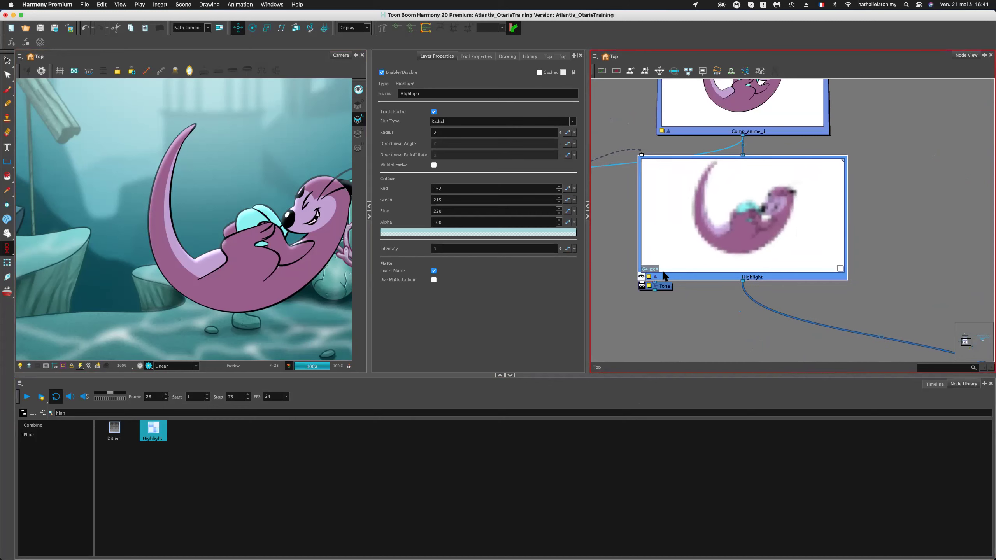
click(649, 269)
click(652, 312)
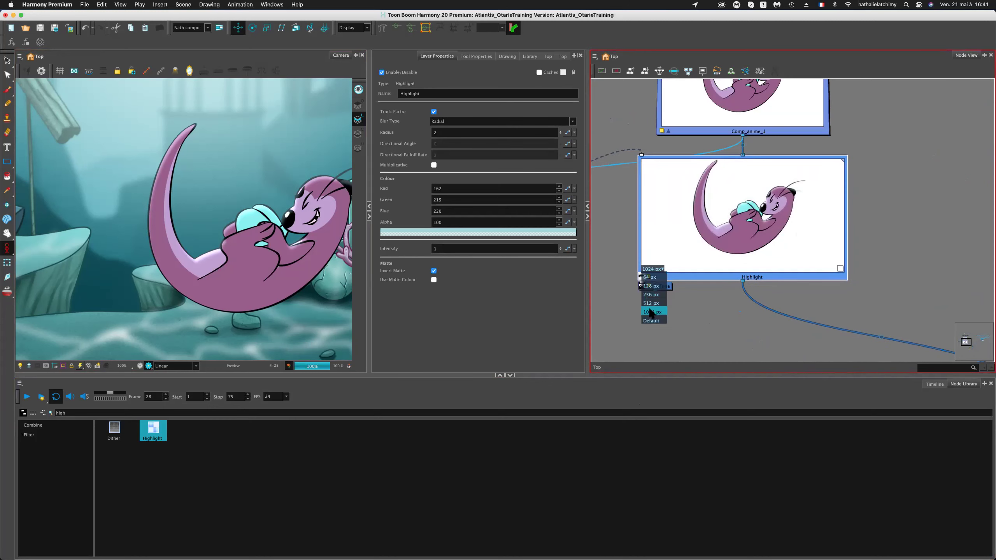
scroll(765, 218, up, 3)
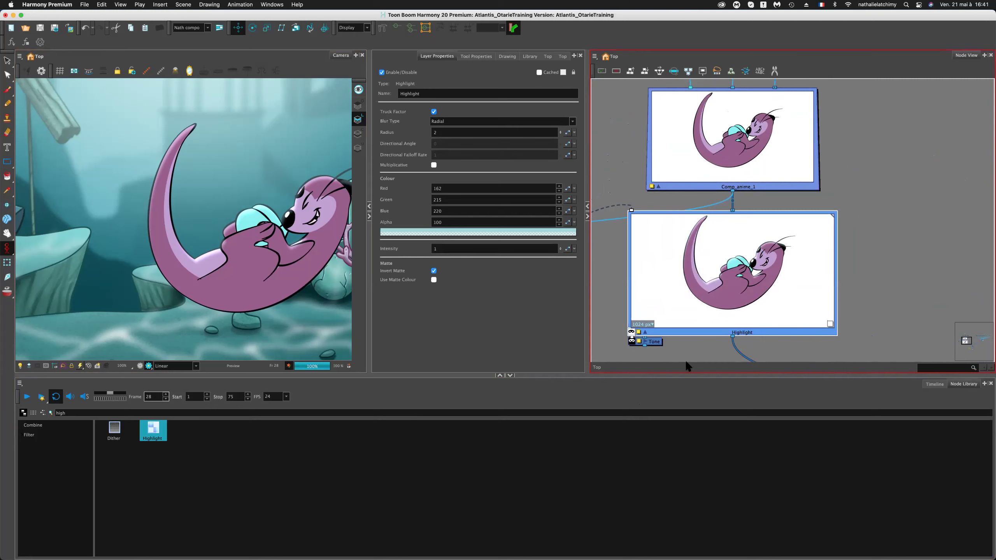
Connect Comp_anime_1 to the Tone node's image input and Apply-Peg-Transformation to its matte input, placing Tone below and left of Highlight.
click(691, 343)
scroll(666, 346, down, 1)
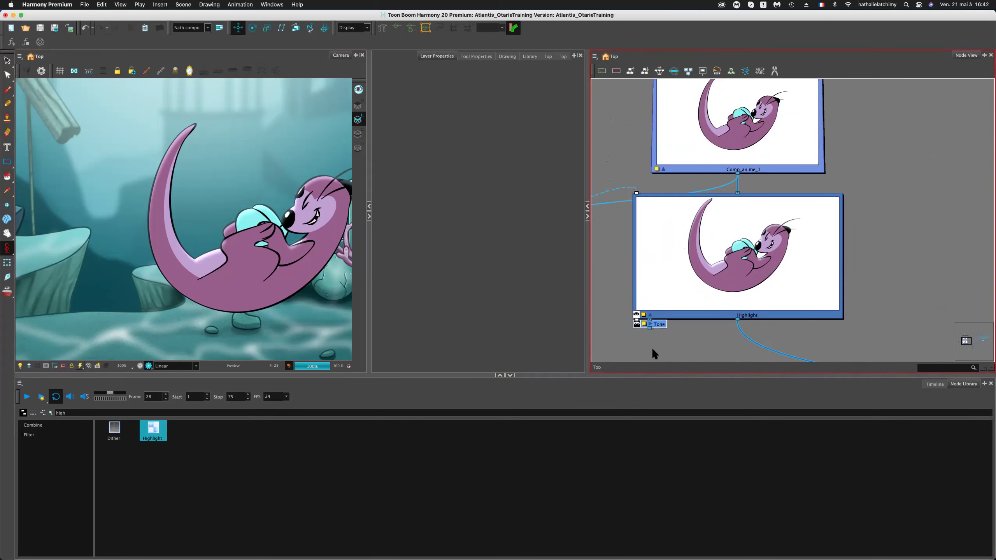
scroll(652, 347, down, 3)
drag(775, 129, 777, 130)
drag(678, 278, 680, 256)
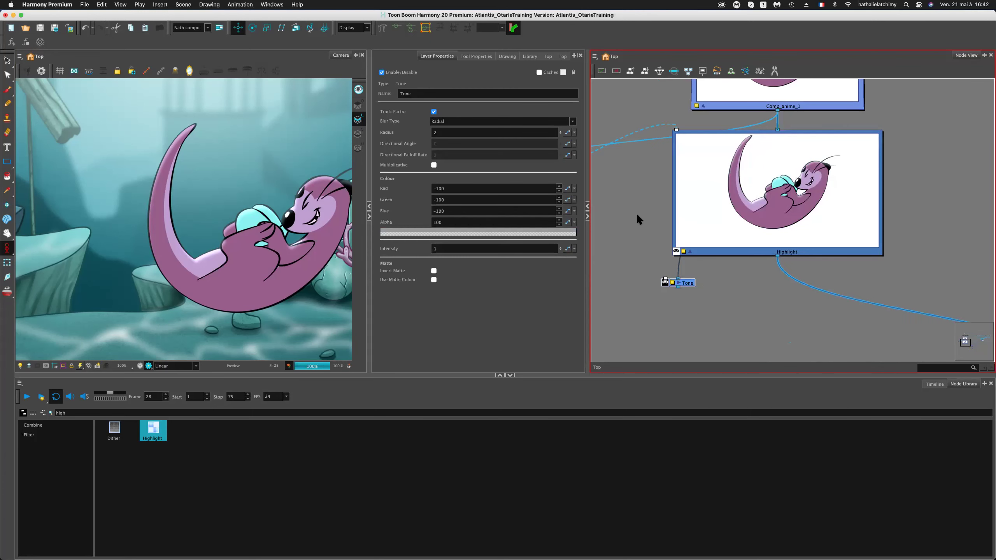
scroll(620, 196, left, 3)
drag(598, 182, 714, 312)
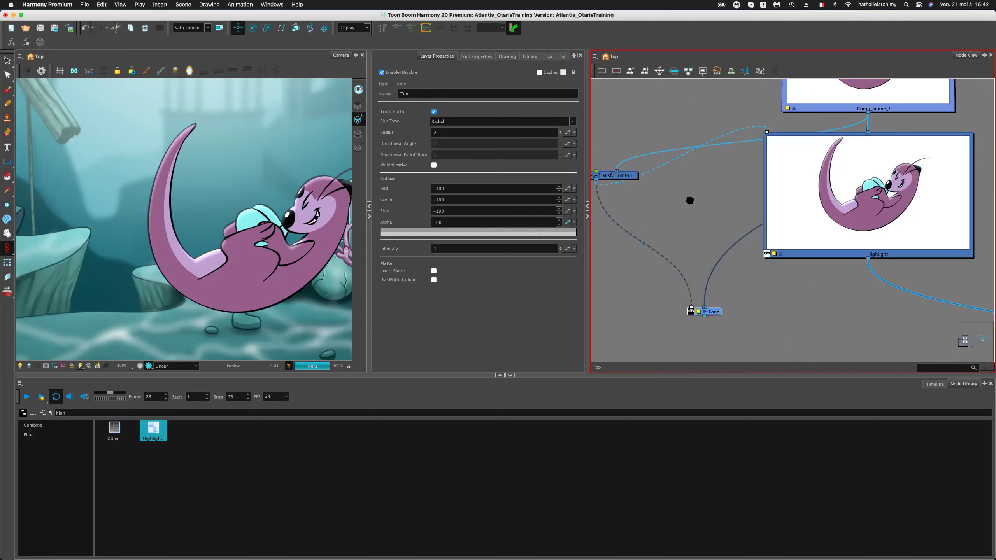
Connect the Tone node's output to the scene composite that also receives the Highlight output.
scroll(690, 201, down, 5)
scroll(616, 211, down, 10)
drag(702, 192, 674, 190)
scroll(827, 229, down, 5)
scroll(769, 232, up, 10)
drag(765, 244, 704, 239)
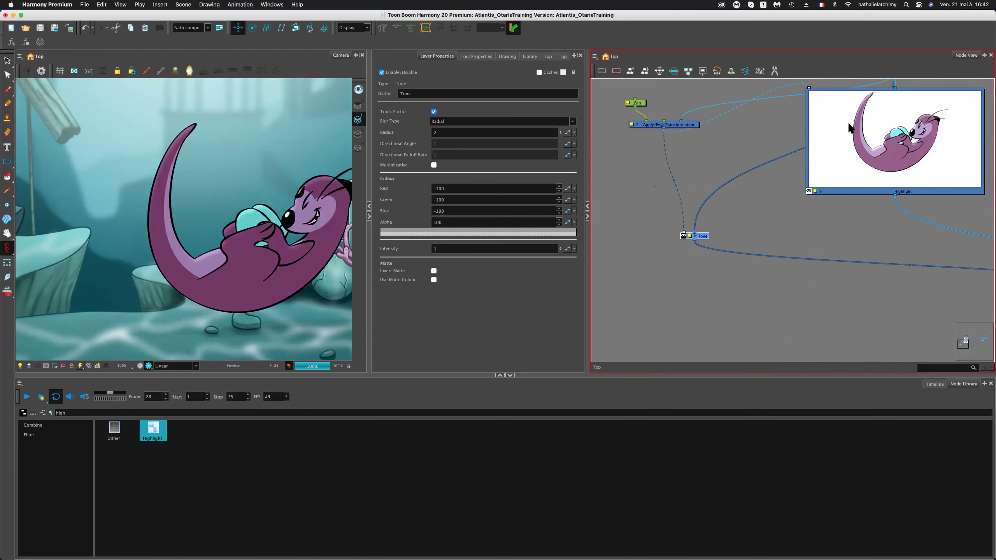
Collapse the Highlight node's thumbnail and show the Tone node's thumbnail.
click(819, 191)
scroll(811, 110, right, 3)
scroll(811, 110, up, 2)
scroll(811, 109, right, 2)
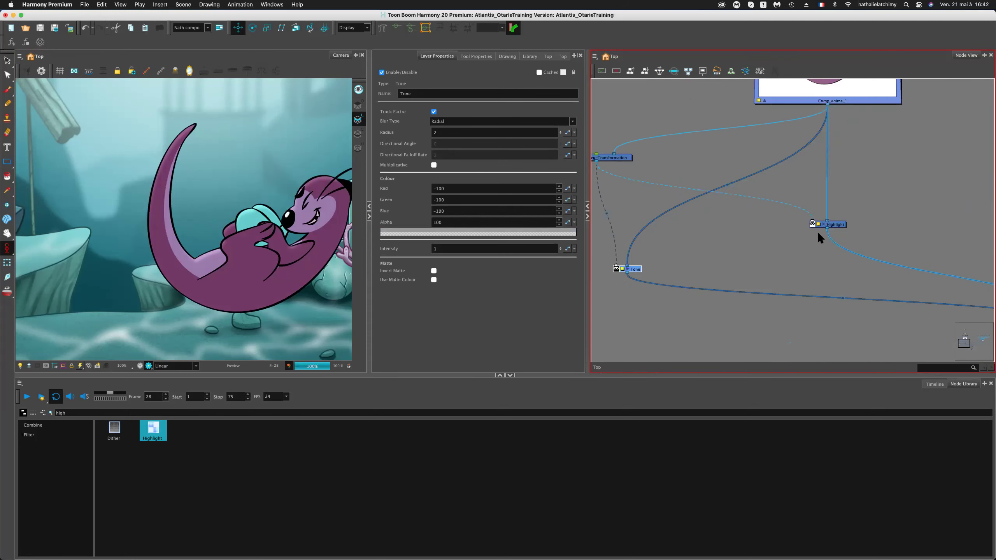
click(628, 271)
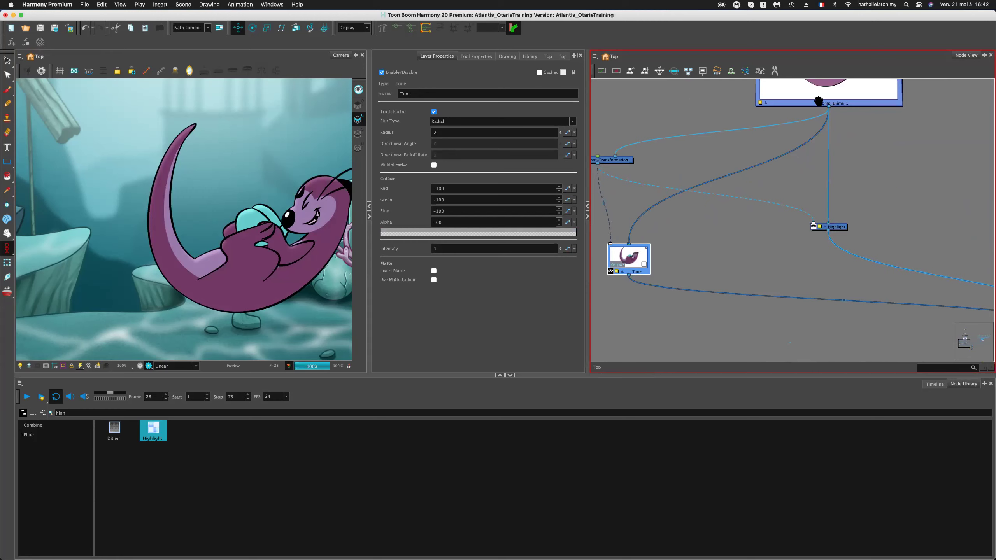
scroll(811, 171, up, 5)
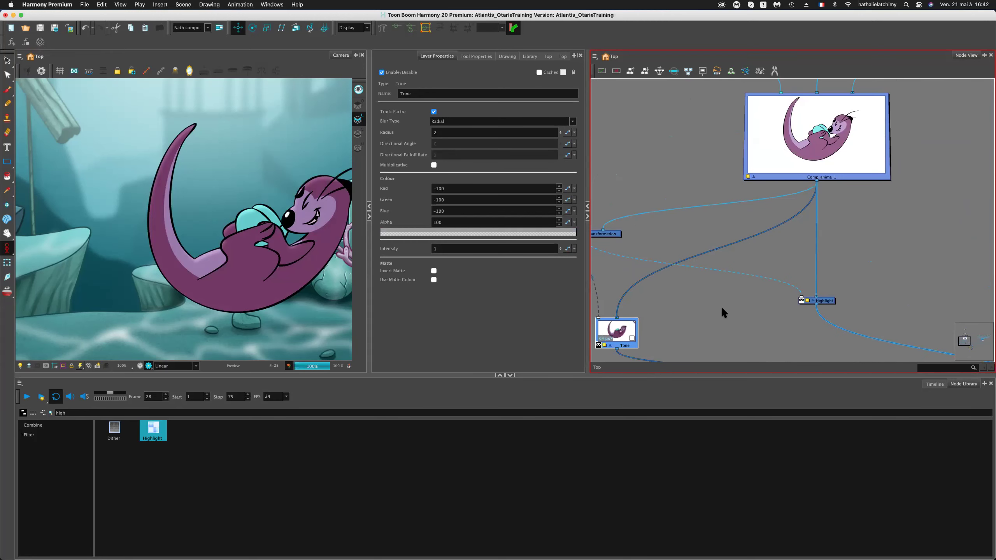
Delete the Comp_anime_1 connection into Tone and feed Tone from the Highlight node's output instead, moving Highlight closer to Comp_anime_1.
scroll(674, 288, down, 2)
scroll(674, 289, left, 3)
click(758, 212)
key(Delete)
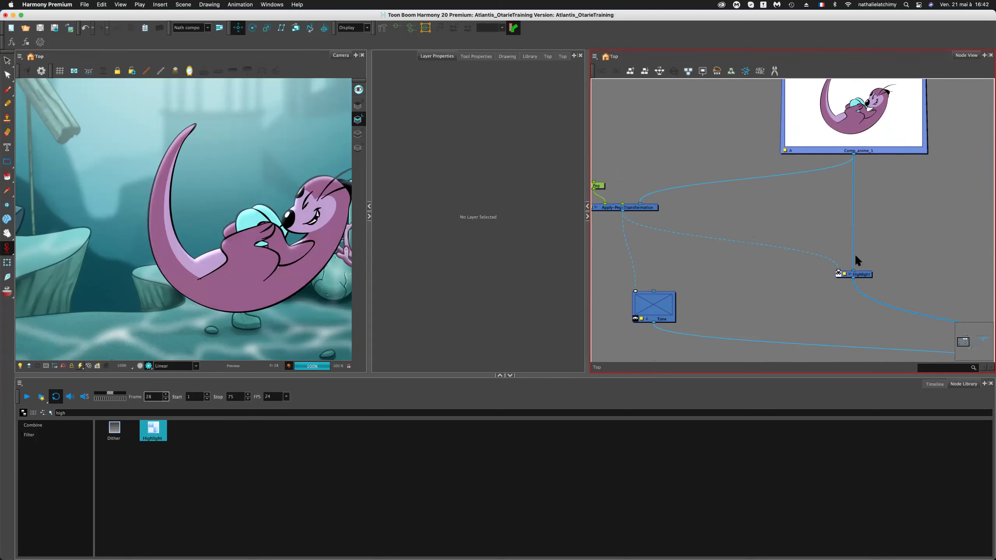
drag(861, 275, 856, 226)
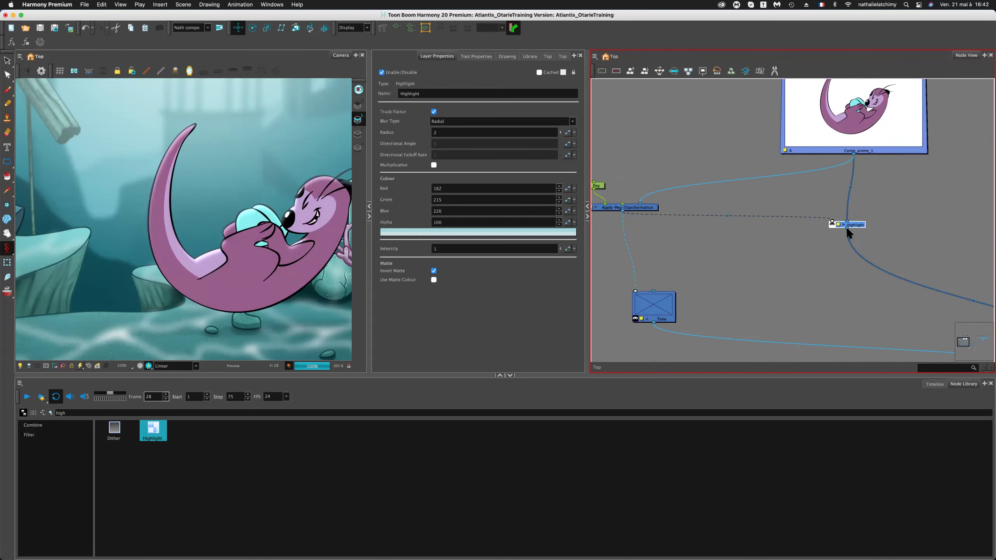
click(842, 226)
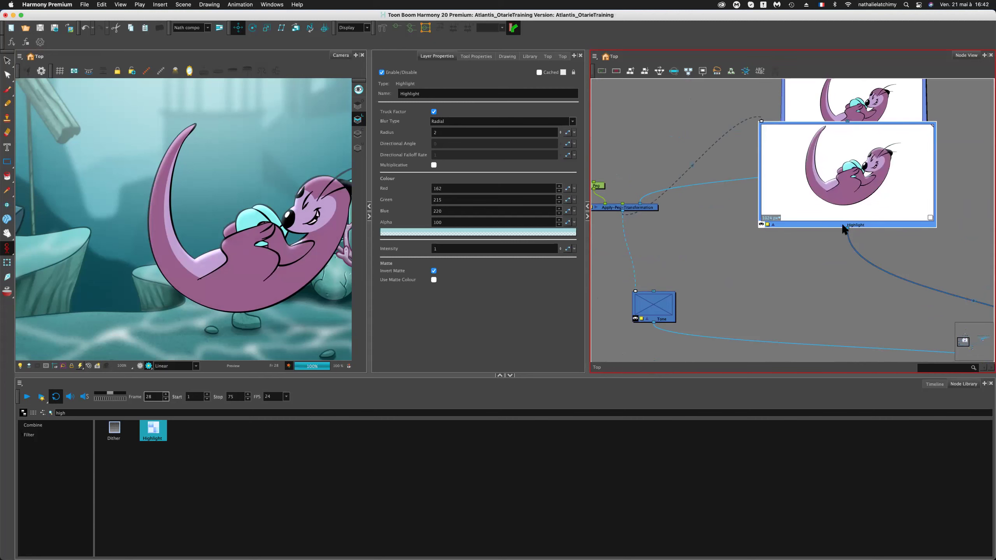
drag(847, 227, 657, 287)
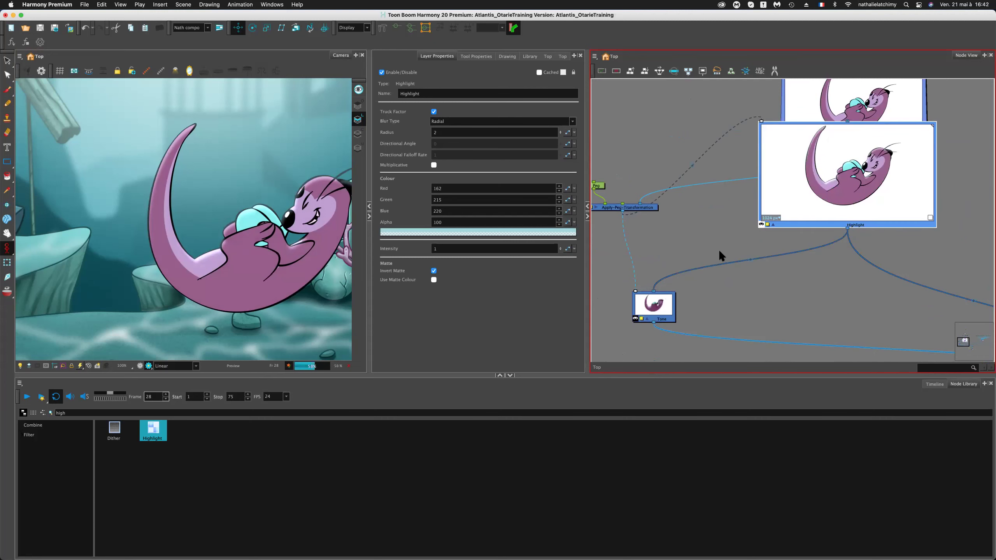
Examine the lighting on the character's tail up close and collapse the Highlight node's thumbnail.
scroll(206, 257, up, 5)
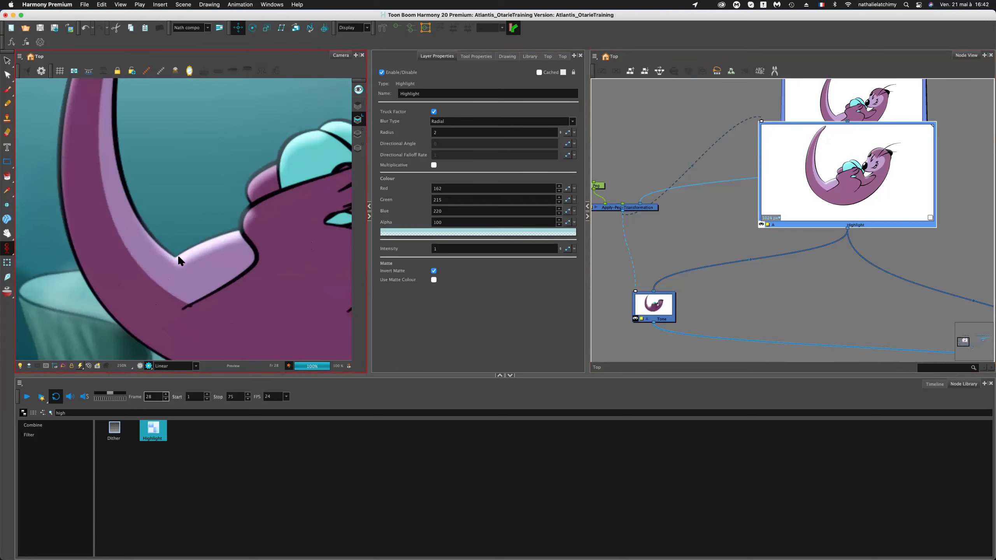
click(762, 225)
click(706, 312)
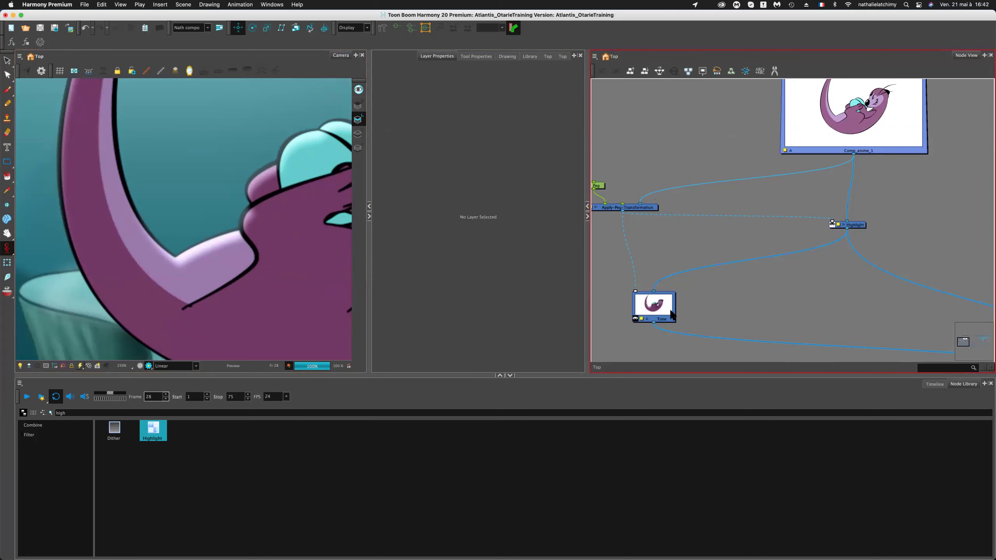
Recolour the Tone effect with a muted teal sampled from the background, RGB 84, 148, 151.
click(671, 313)
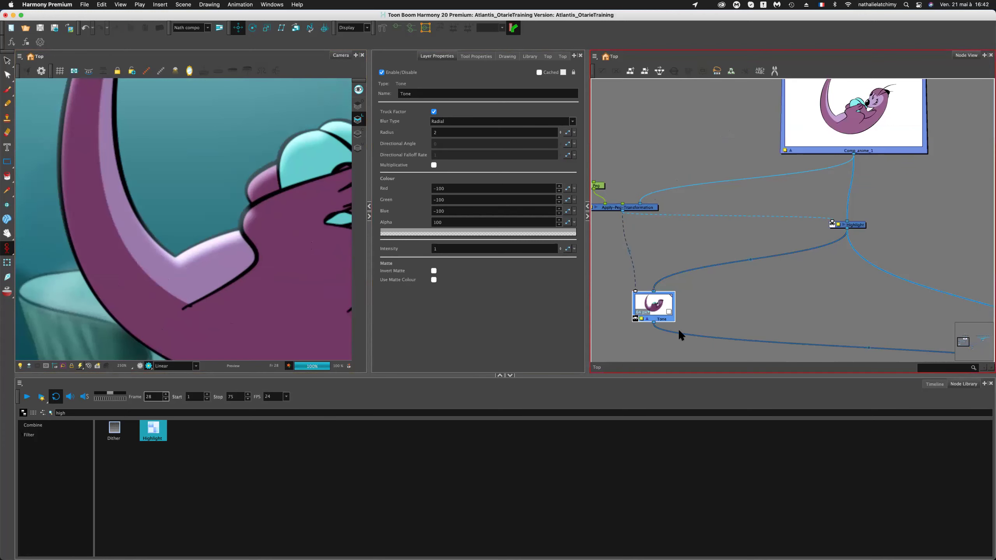
scroll(205, 244, down, 3)
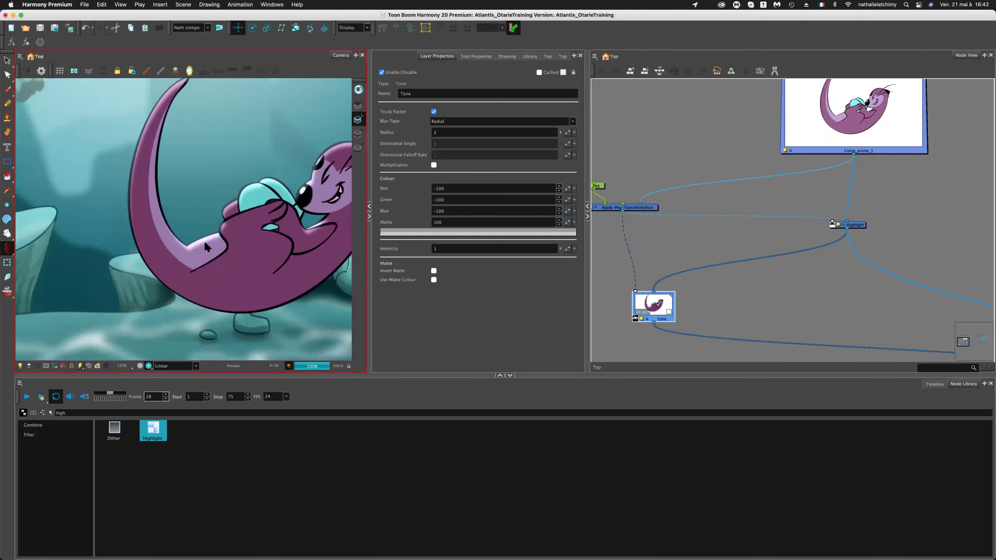
scroll(204, 240, down, 3)
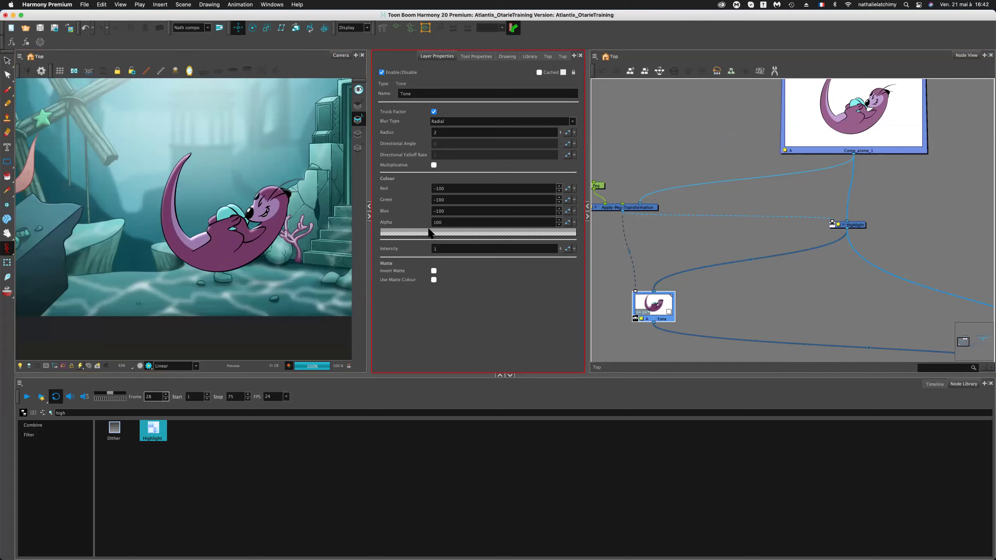
click(429, 231)
click(584, 241)
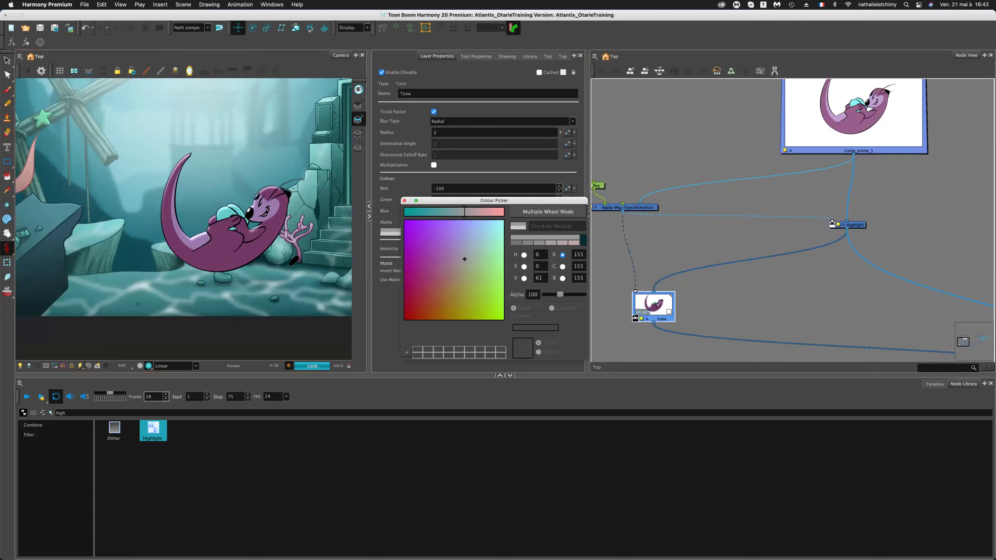
click(291, 266)
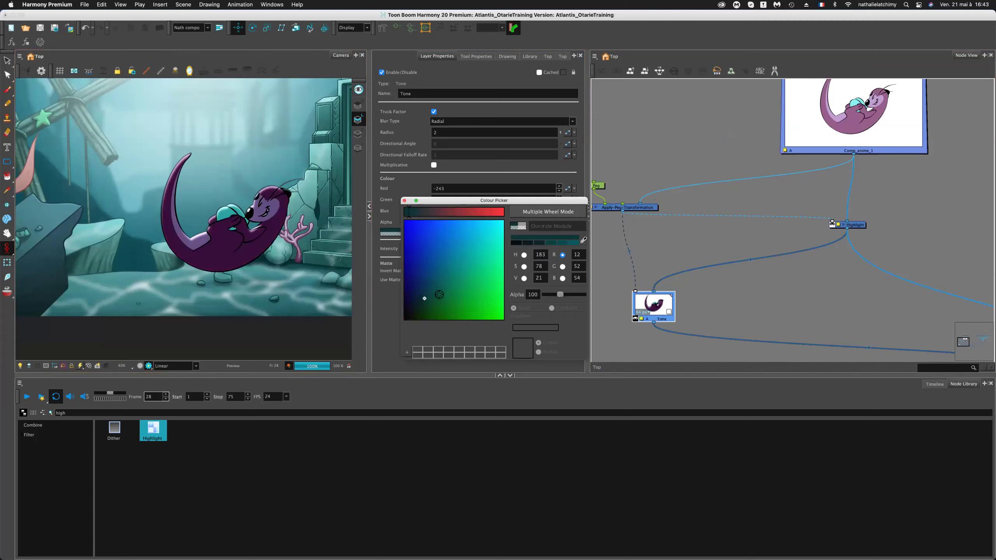
click(583, 240)
click(279, 272)
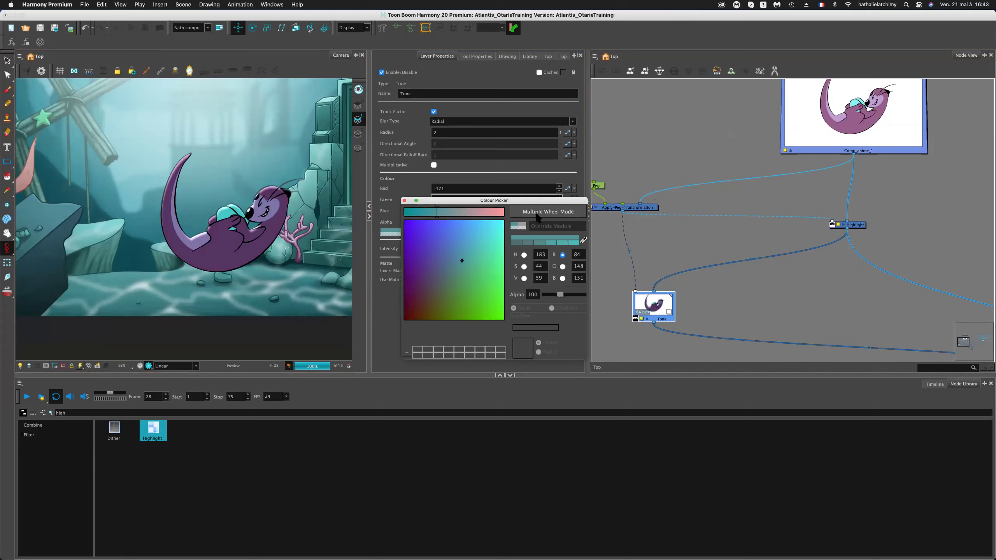
click(224, 247)
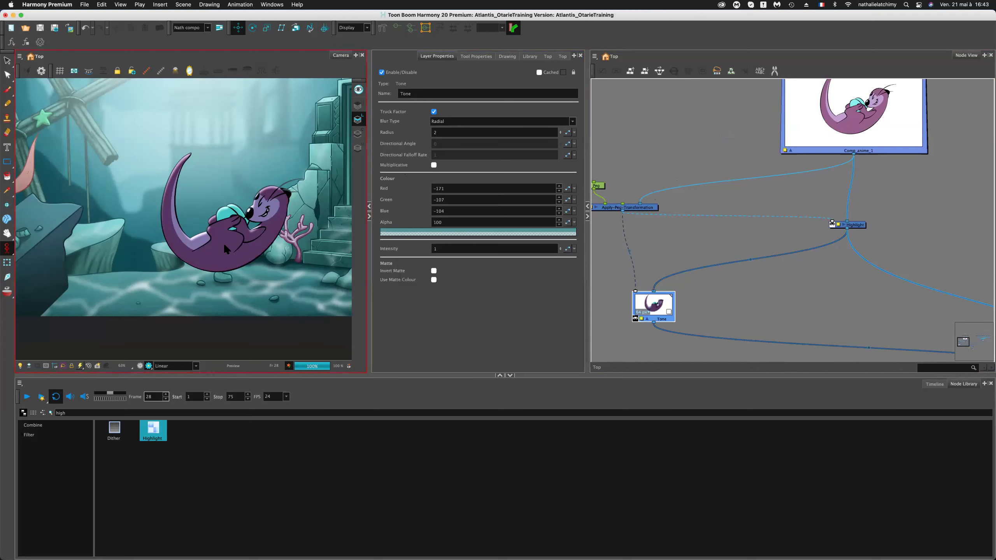
scroll(266, 225, down, 3)
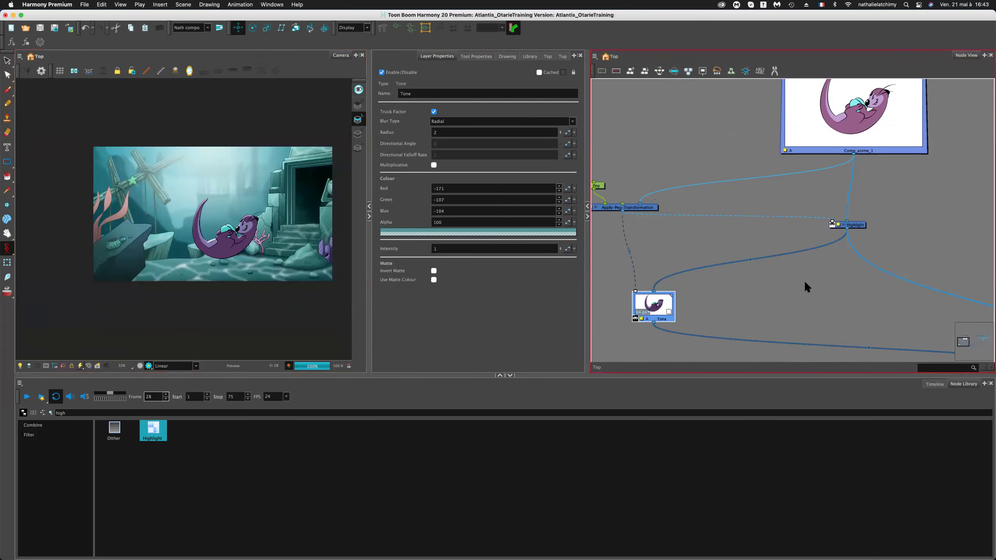
Add a Composite node that merges the Tone and Highlight outputs and feeds the scene composite.
scroll(805, 280, down, 4)
click(776, 273)
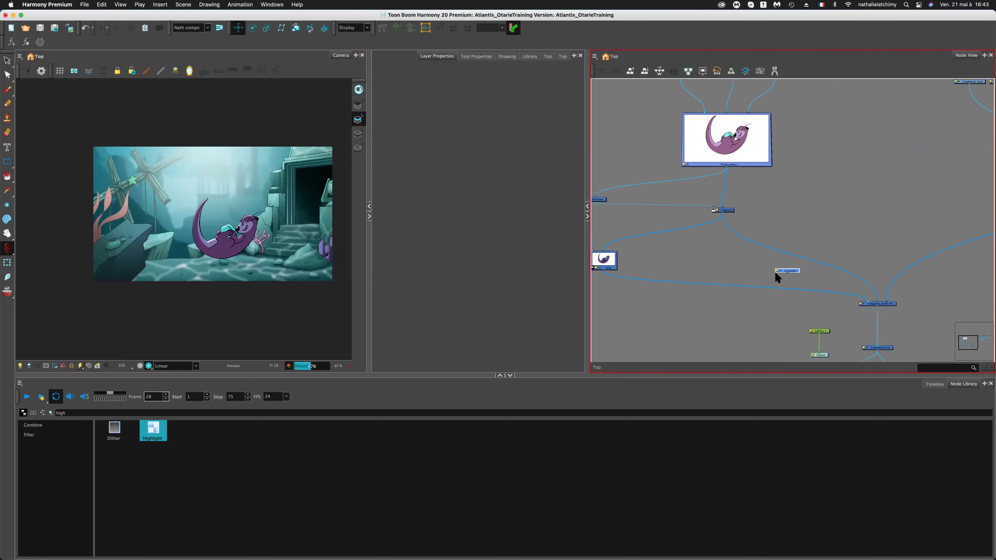
key(ctrl+shift+c)
drag(786, 270, 725, 311)
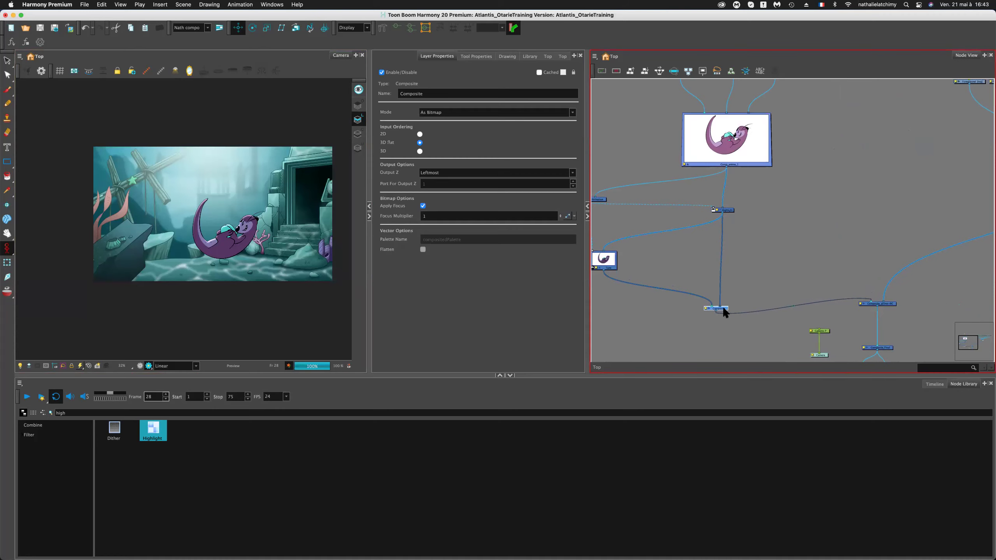
click(750, 262)
scroll(797, 227, left, 5)
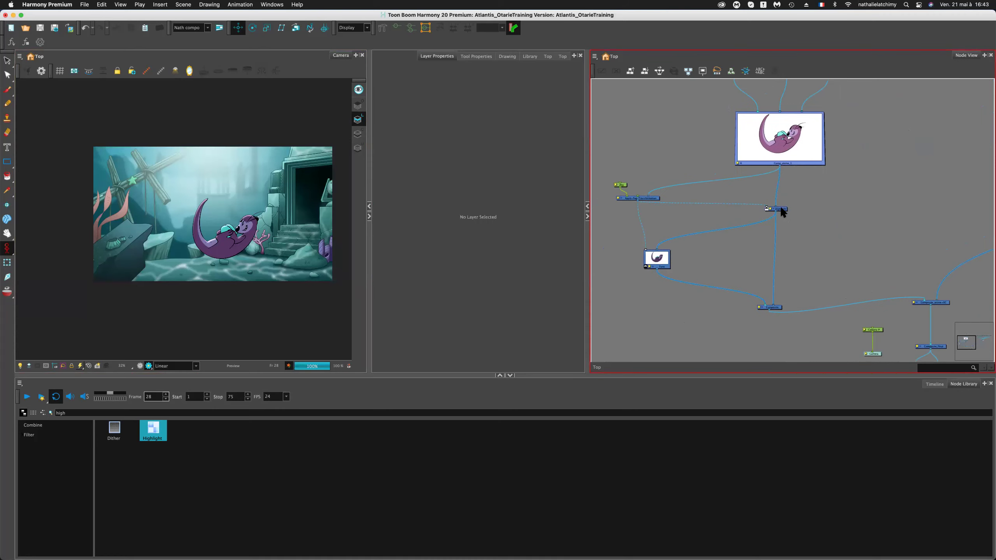
Show the new Composite node's thumbnail, enlarge it and set its resolution to 1024 px to check the combined lighting.
click(775, 208)
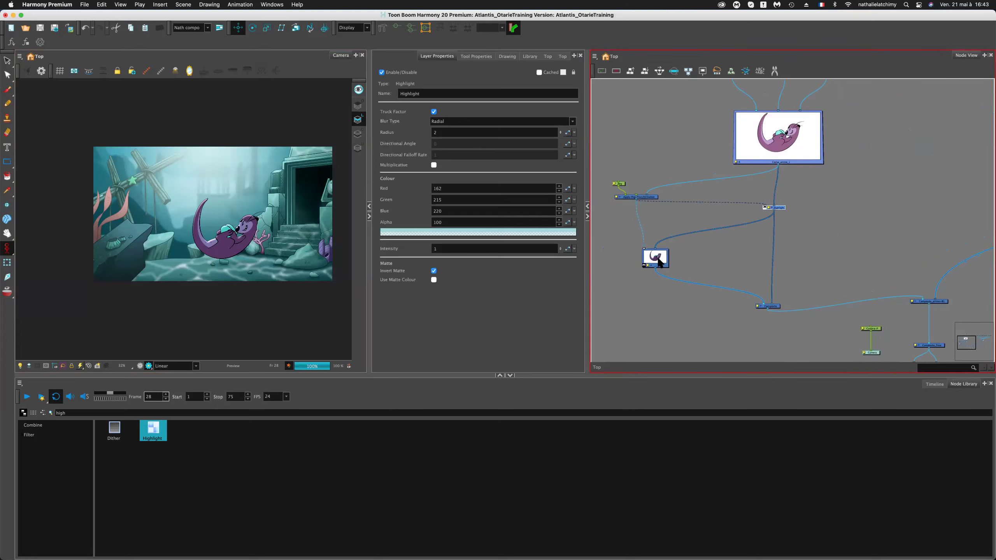
click(767, 307)
scroll(766, 308, up, 6)
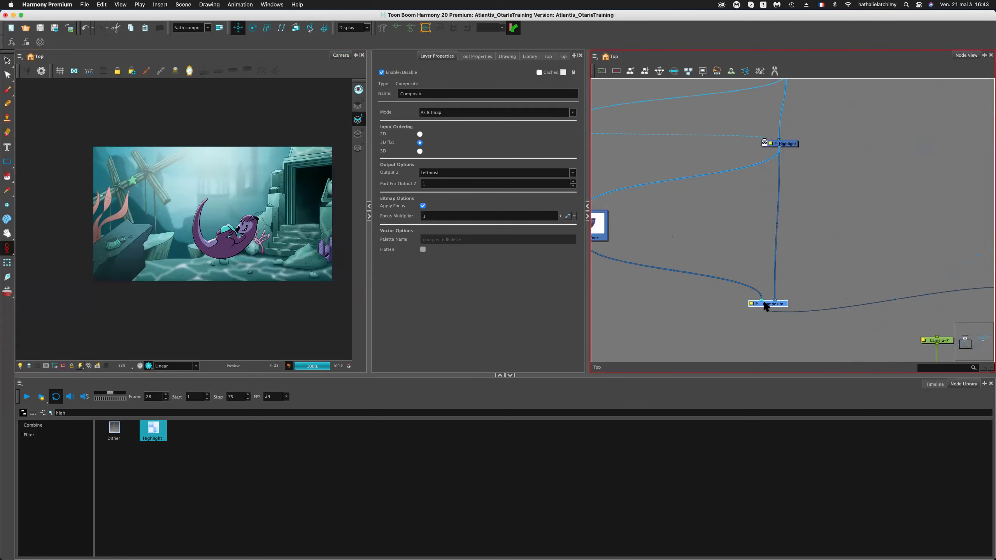
drag(789, 283, 878, 177)
click(667, 299)
click(668, 334)
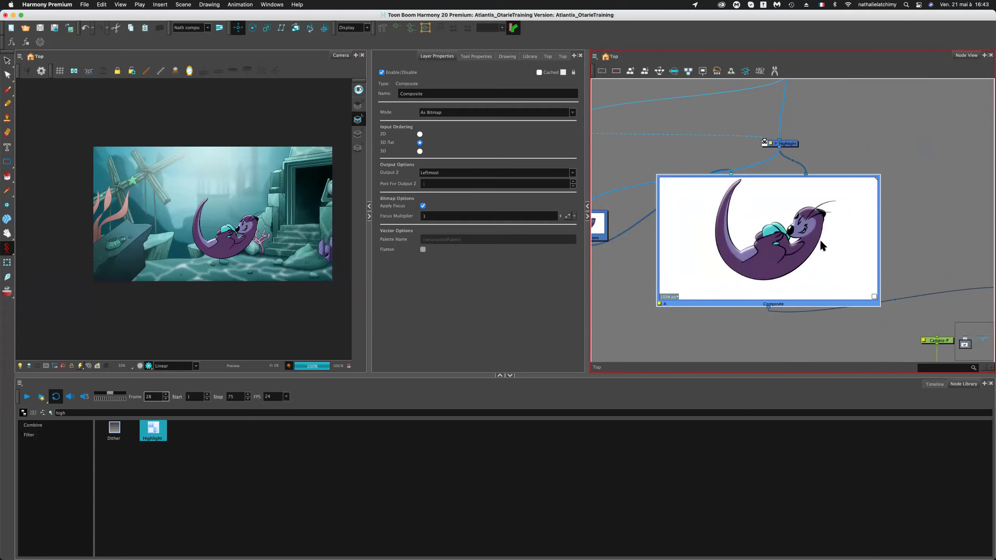
scroll(776, 291, up, 5)
scroll(729, 308, up, 1)
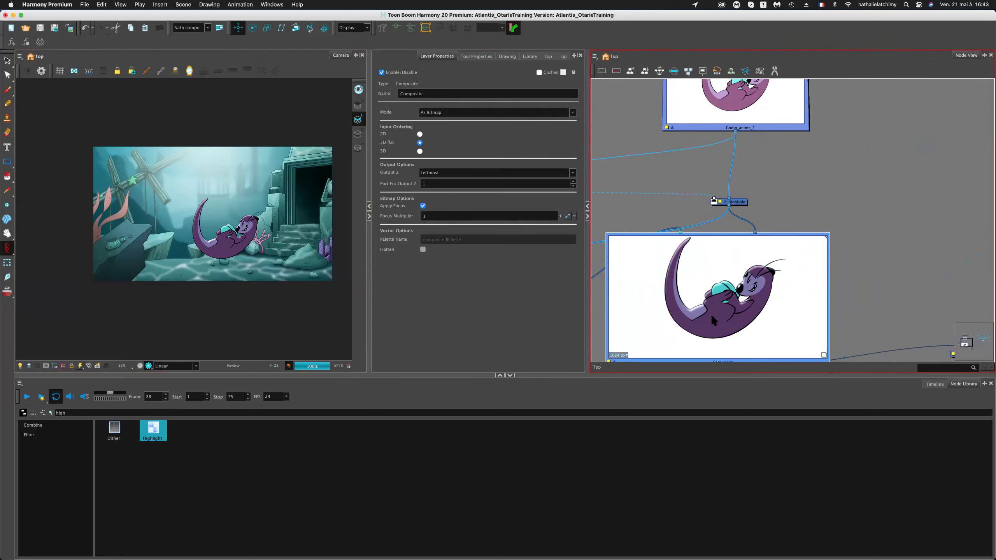
scroll(711, 314, down, 6)
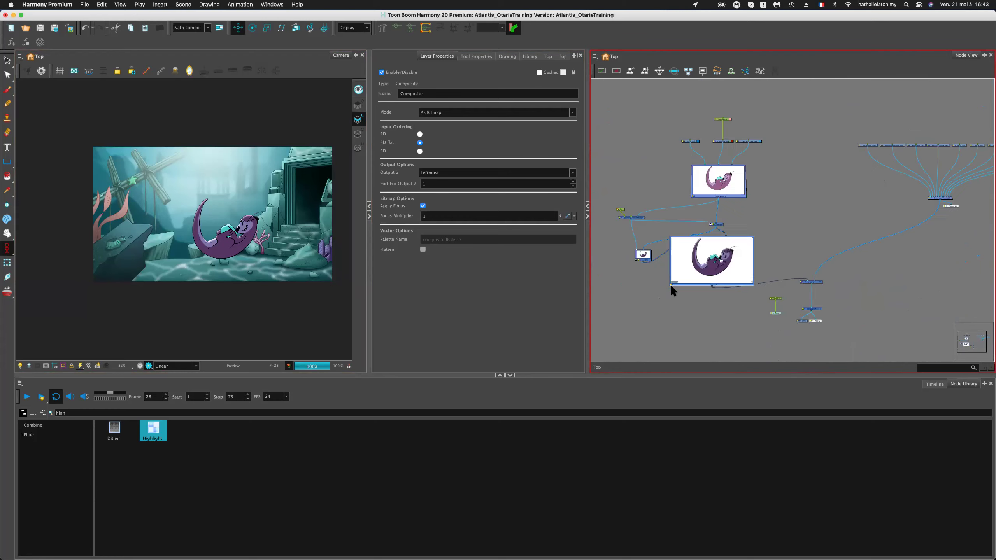
Collapse the Composite node's thumbnail, move the node up beneath Highlight, and check the lit character in the scene.
scroll(671, 284, up, 5)
click(720, 300)
drag(774, 281, 778, 245)
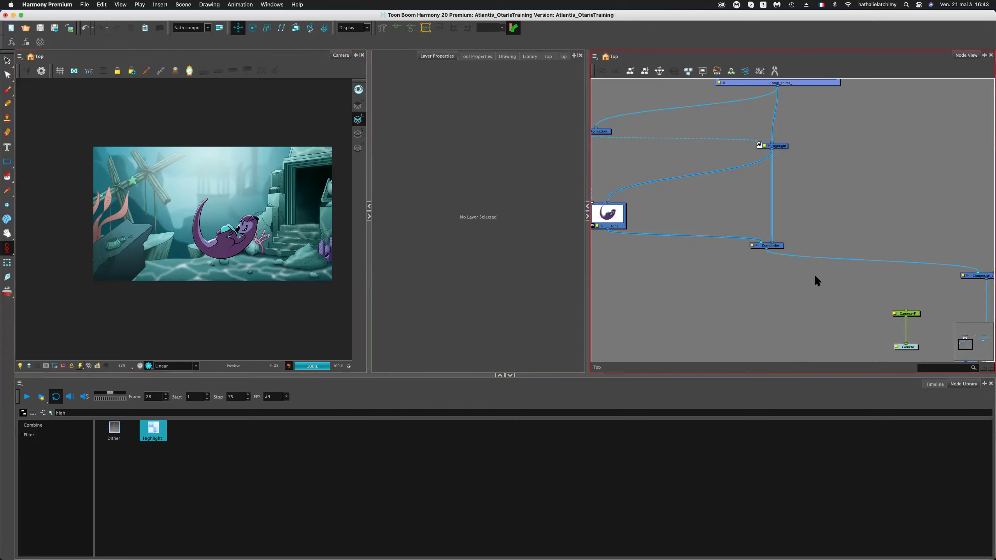
scroll(218, 277, up, 4)
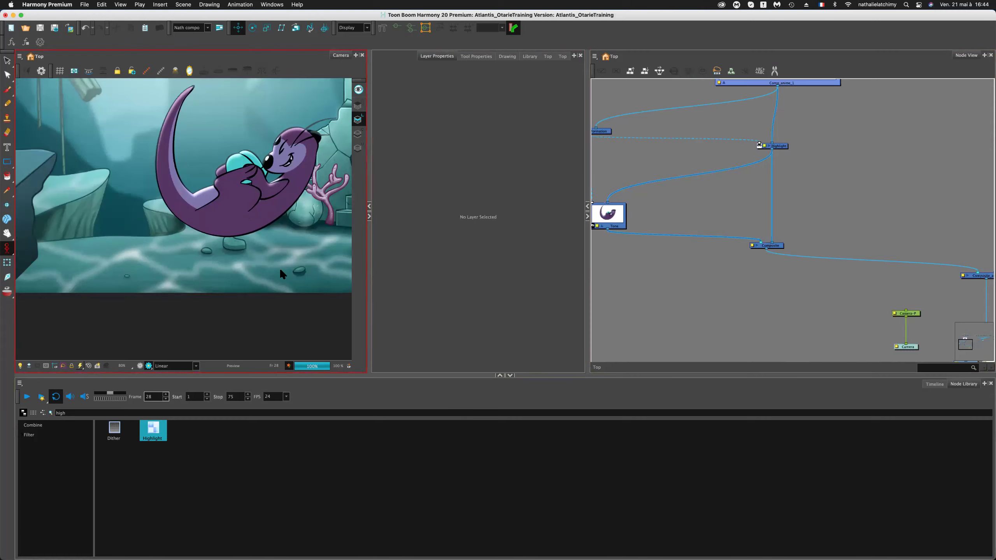
scroll(279, 269, down, 4)
scroll(878, 230, down, 1)
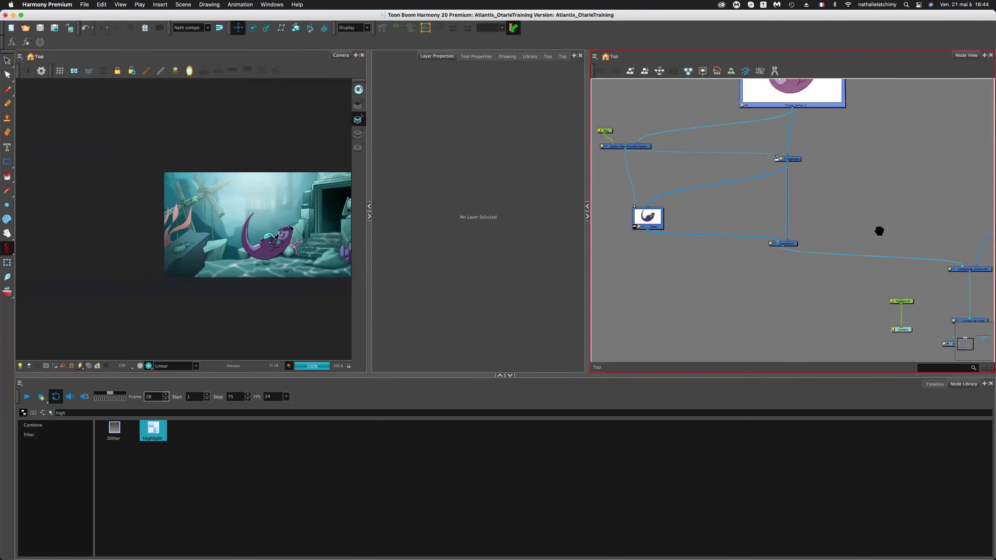
Show the thumbnail of the Midground_Lighting background layer.
scroll(880, 231, down, 3)
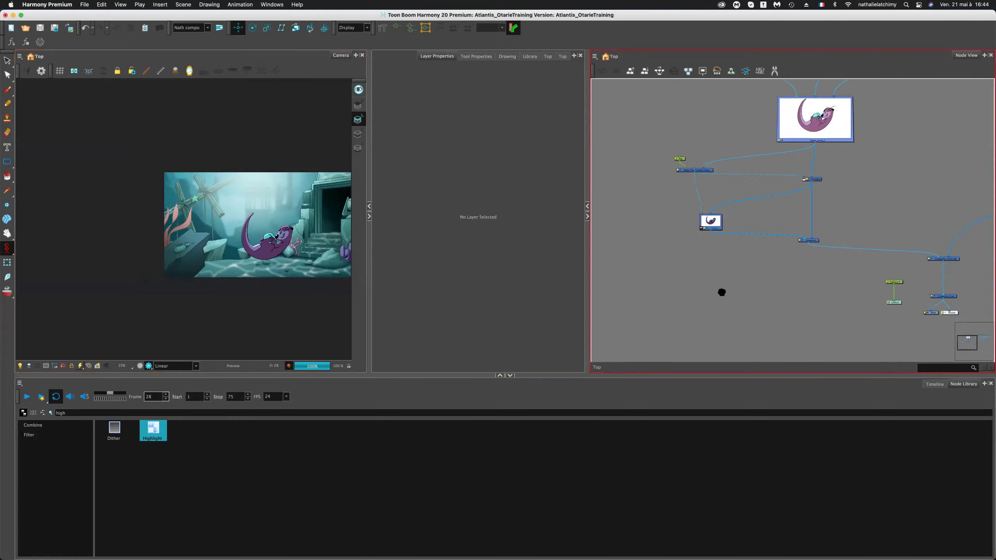
scroll(838, 182, up, 8)
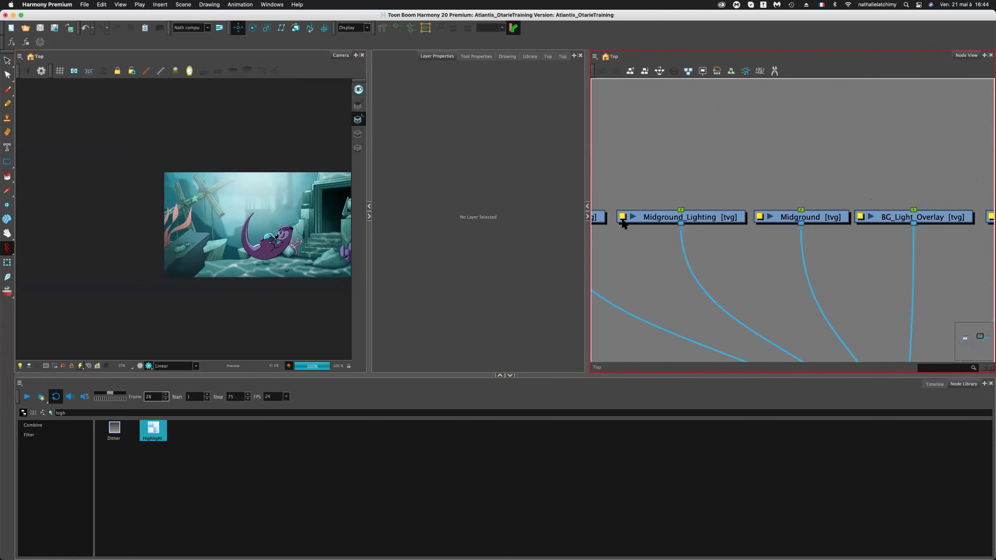
click(633, 217)
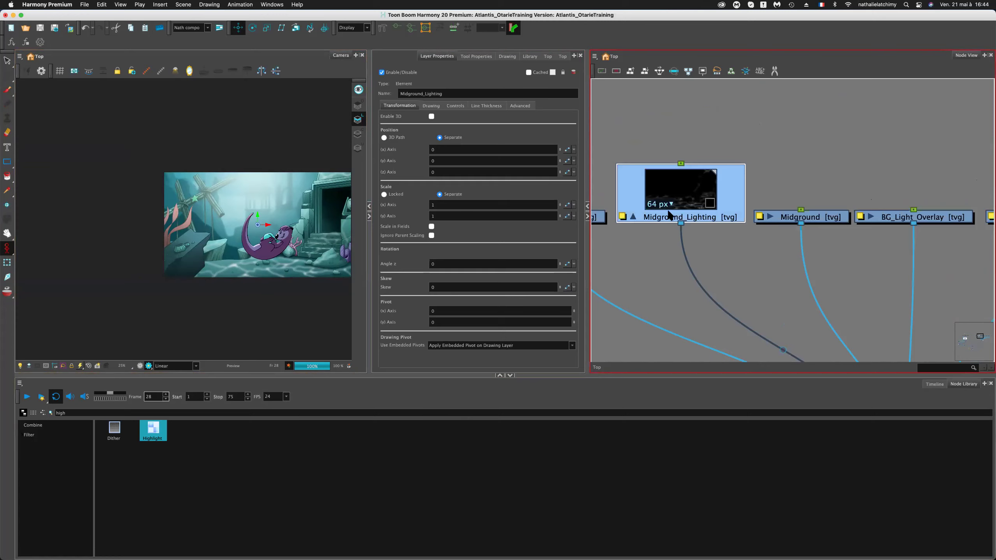
Duplicate the Apply-Peg-Transformation node and place the copy in the empty area between the character and background networks.
click(682, 224)
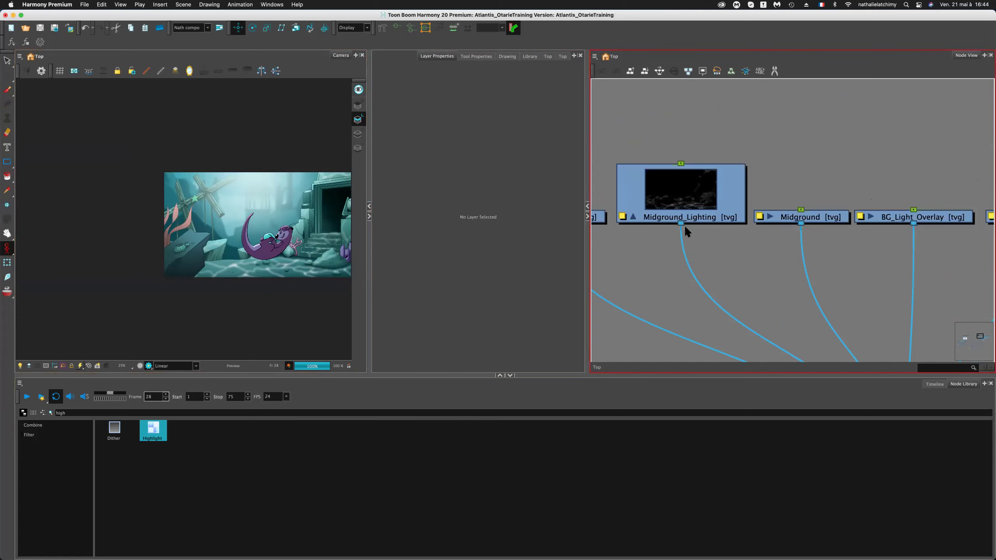
scroll(763, 269, down, 3)
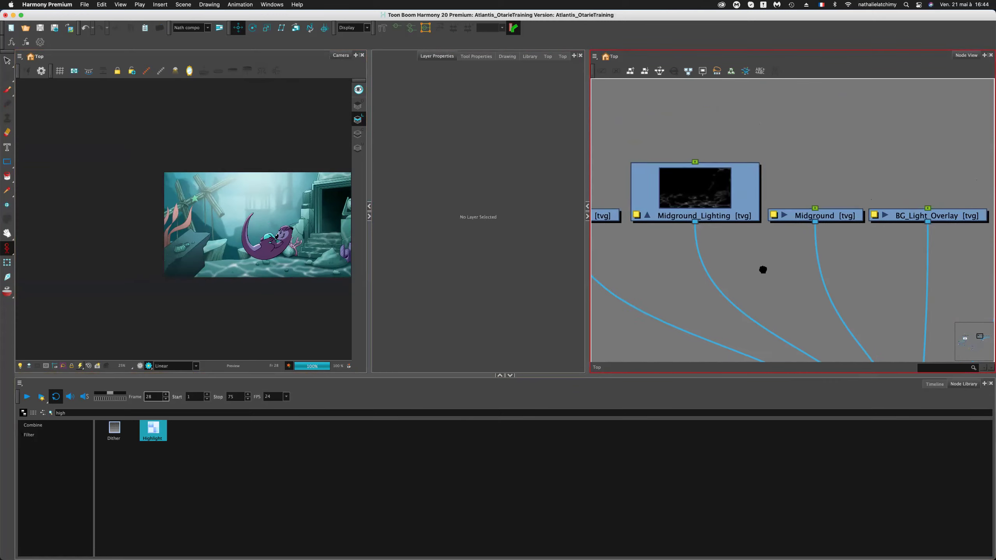
scroll(734, 282, left, 5)
scroll(770, 283, down, 3)
scroll(707, 276, left, 8)
scroll(841, 231, down, 3)
scroll(648, 286, up, 5)
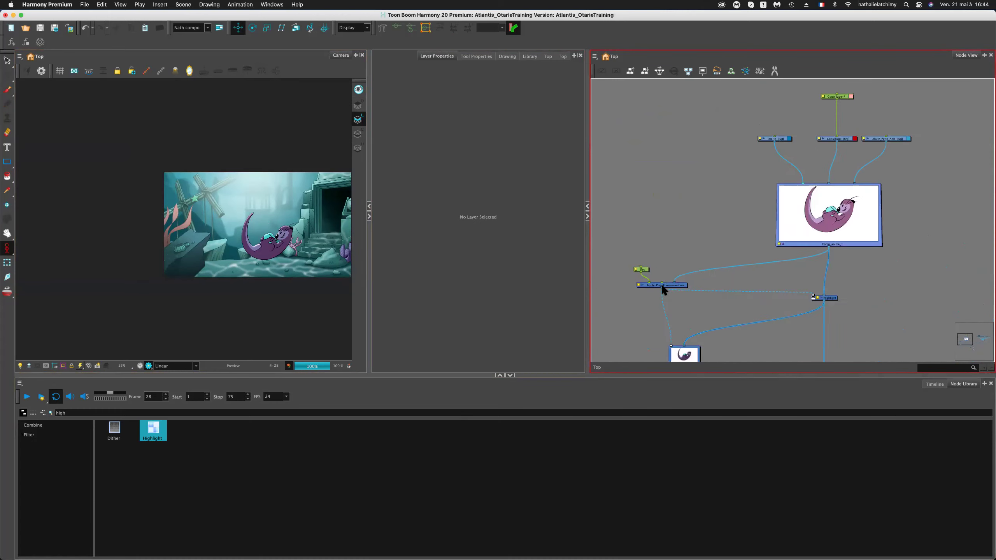
click(659, 284)
scroll(814, 258, right, 2)
scroll(814, 258, right, 5)
scroll(756, 278, left, 8)
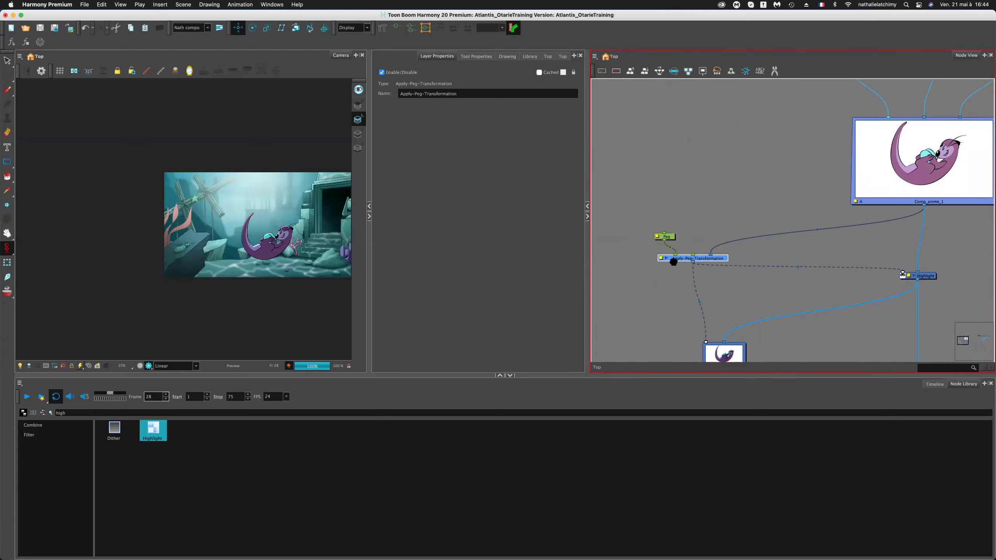
scroll(779, 249, right, 10)
click(800, 234)
key(super+v)
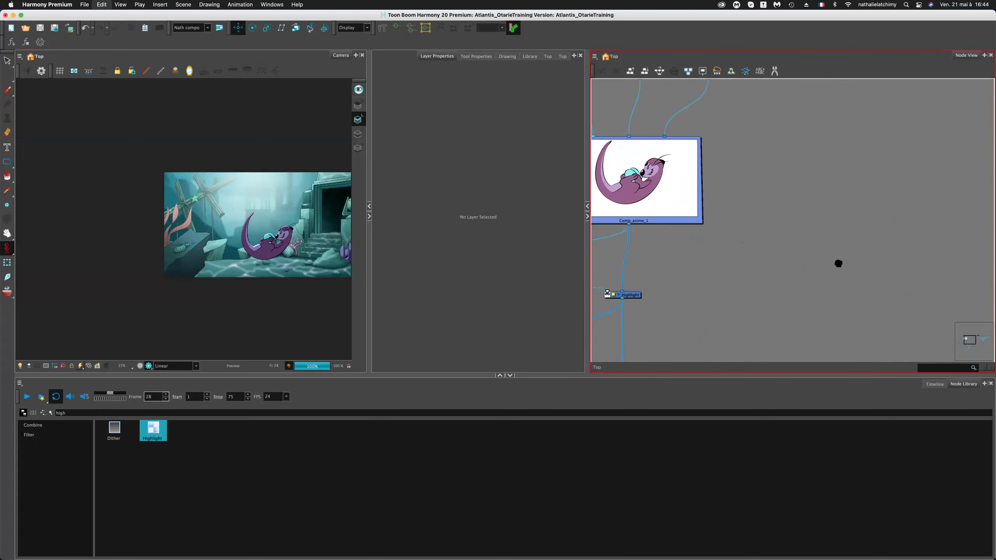
scroll(841, 251, right, 4)
scroll(840, 251, down, 3)
scroll(847, 211, left, 3)
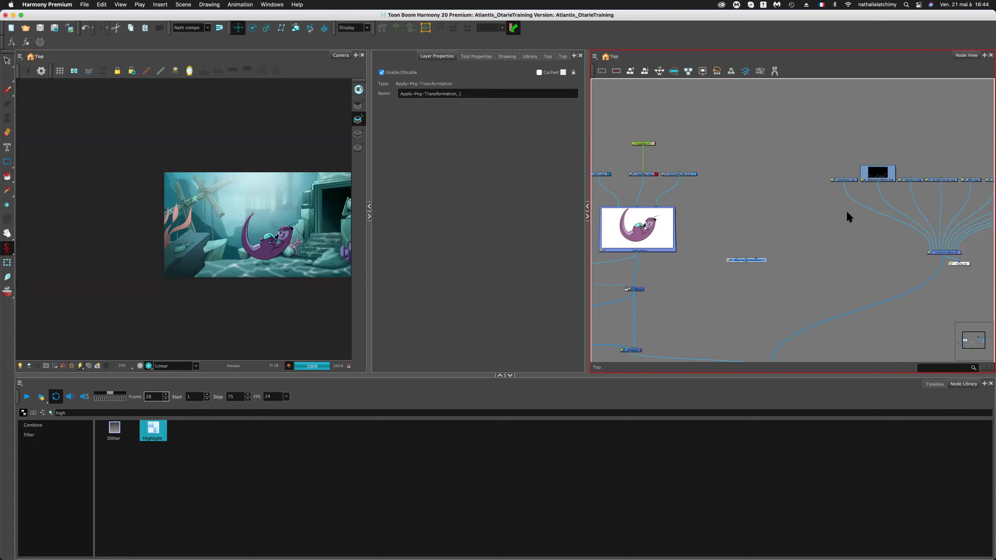
Connect the Midground_Lighting layer to the copied Apply-Peg-Transformation and move that node down beside the character's Composite.
drag(848, 203, 747, 270)
scroll(771, 235, down, 3)
scroll(771, 235, left, 2)
drag(760, 231, 736, 277)
scroll(762, 210, down, 3)
scroll(763, 210, left, 1)
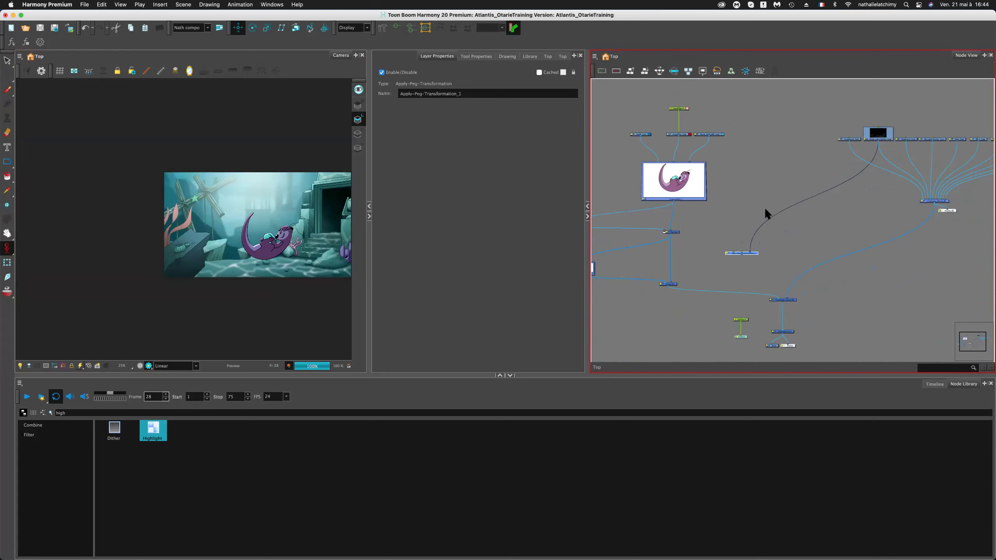
scroll(765, 210, down, 3)
scroll(765, 210, left, 1)
drag(766, 209, 646, 262)
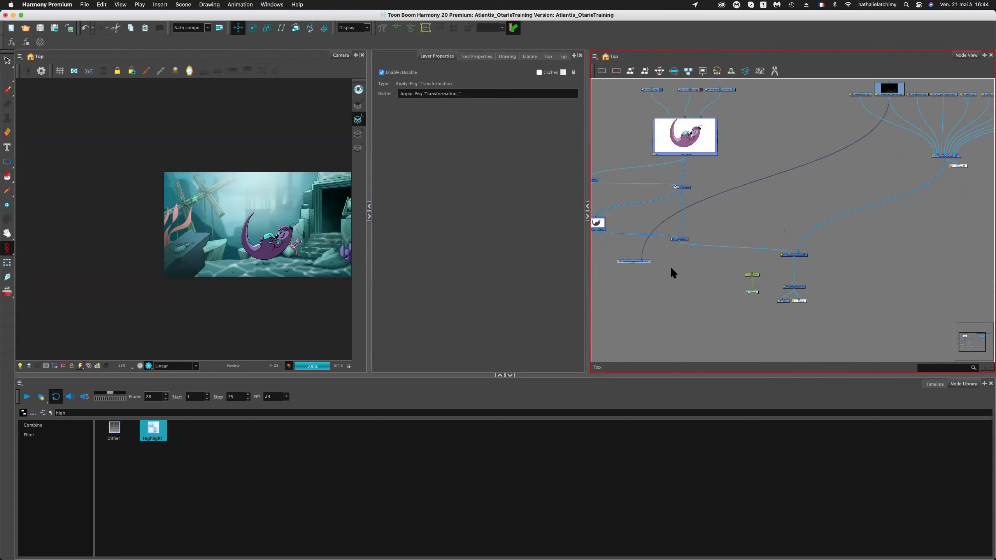
Add a second Highlight node just below the character's Composite.
click(682, 255)
key(Tab)
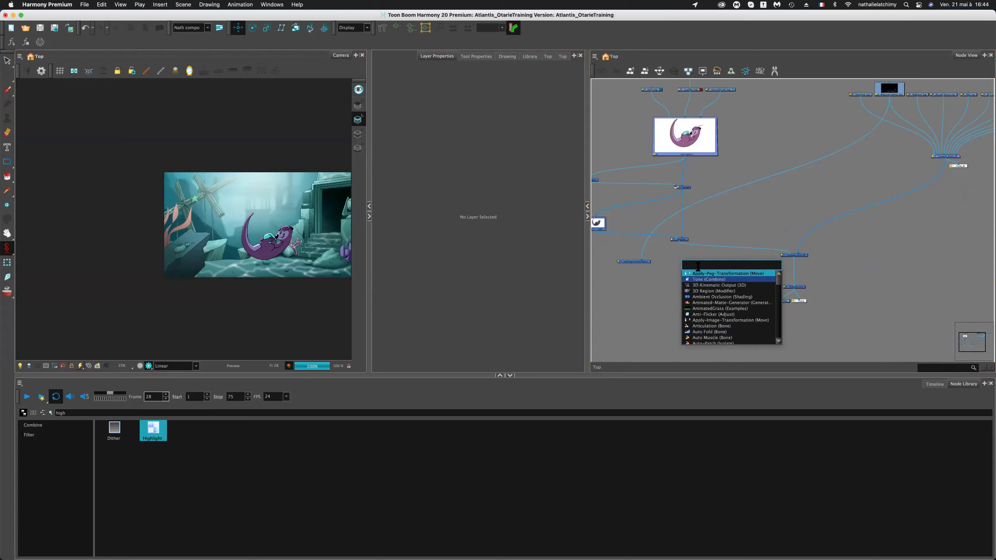
text(hi)
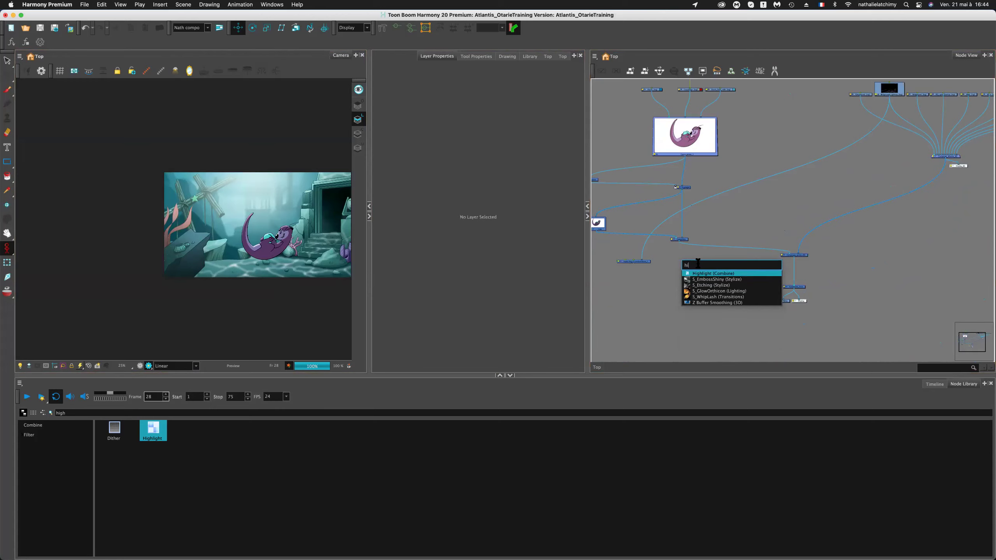
text(ghlight)
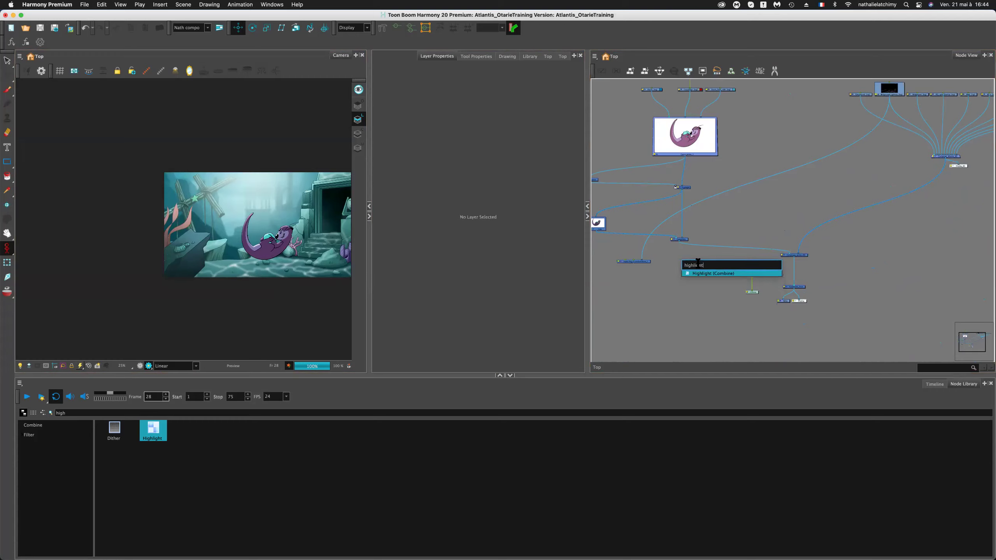
click(700, 272)
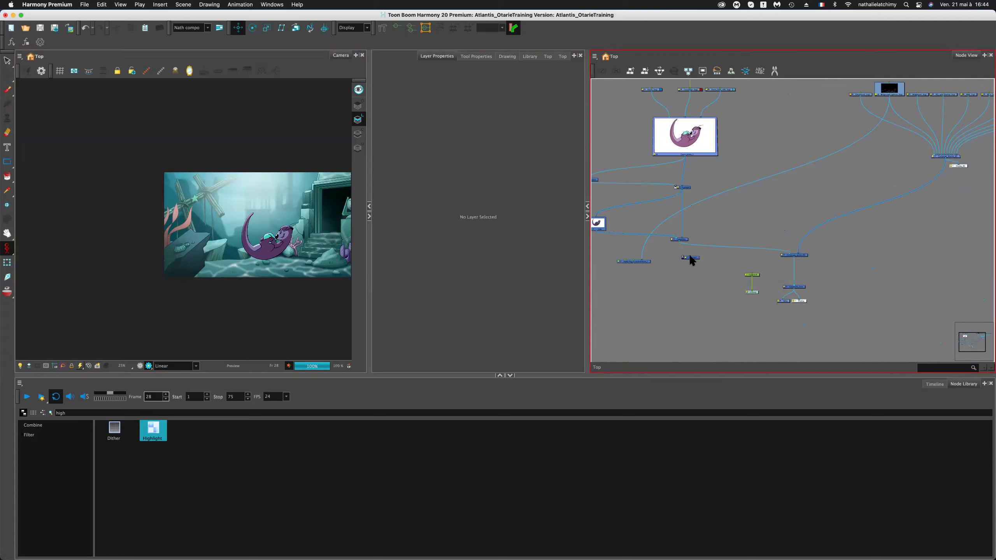
Insert the new Highlight between Composite and the scene composite, and feed its matte from the copied Apply-Peg-Transformation.
scroll(693, 255, up, 3)
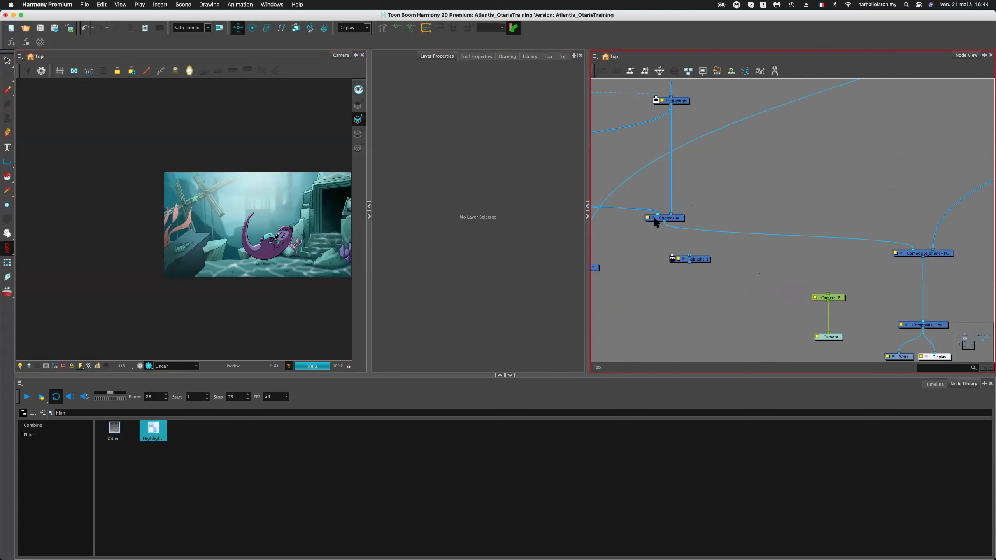
click(654, 219)
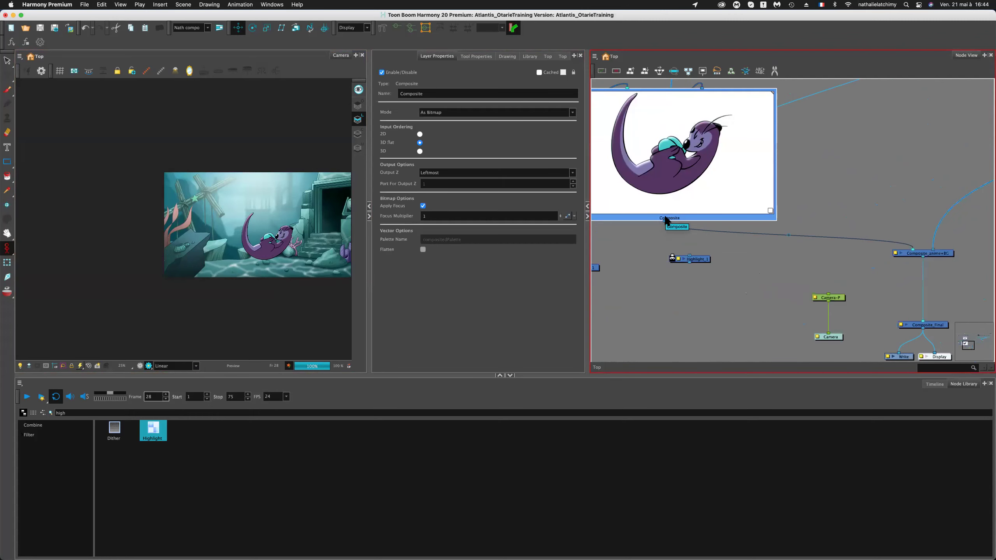
scroll(638, 237, left, 5)
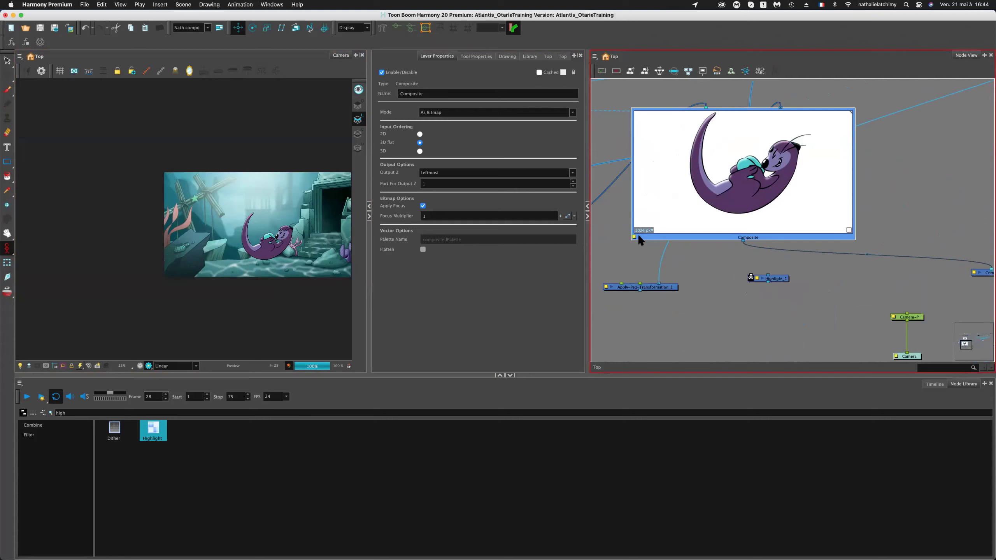
click(636, 237)
drag(781, 280, 755, 288)
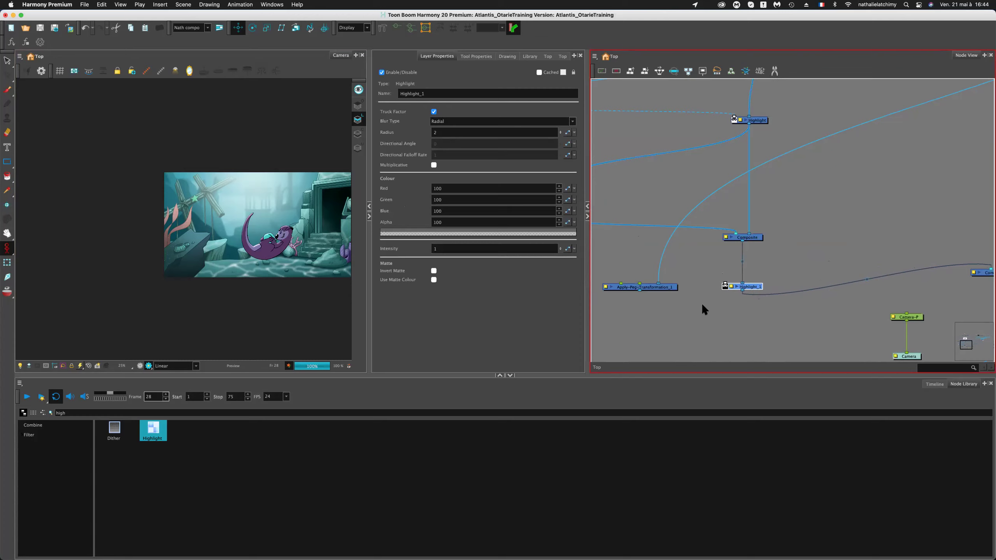
drag(640, 291, 725, 285)
click(653, 287)
Trace the matte link back to Midground_Lighting and examine the light pattern on the character in the camera view.
scroll(718, 255, up, 5)
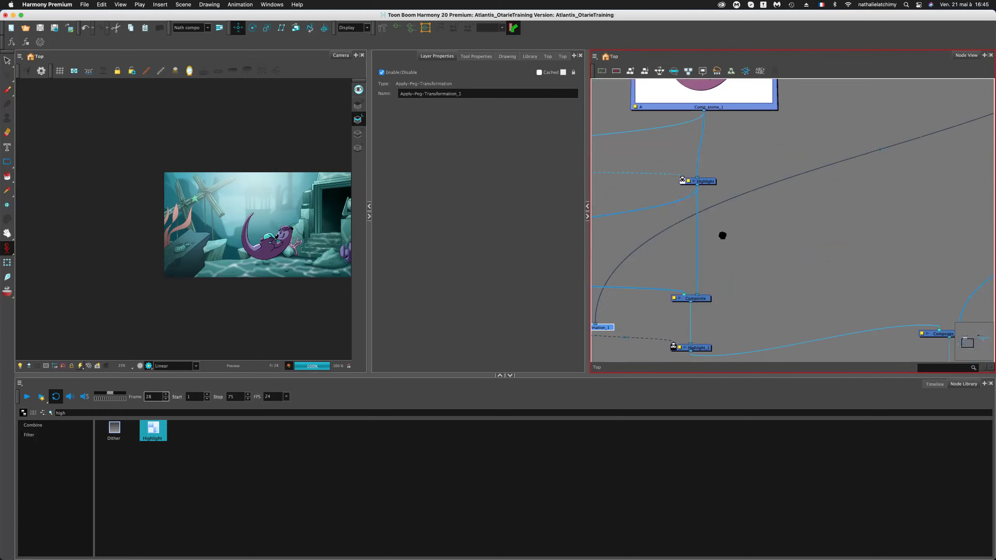
scroll(723, 235, up, 5)
scroll(767, 189, up, 5)
click(761, 213)
scroll(800, 216, down, 2)
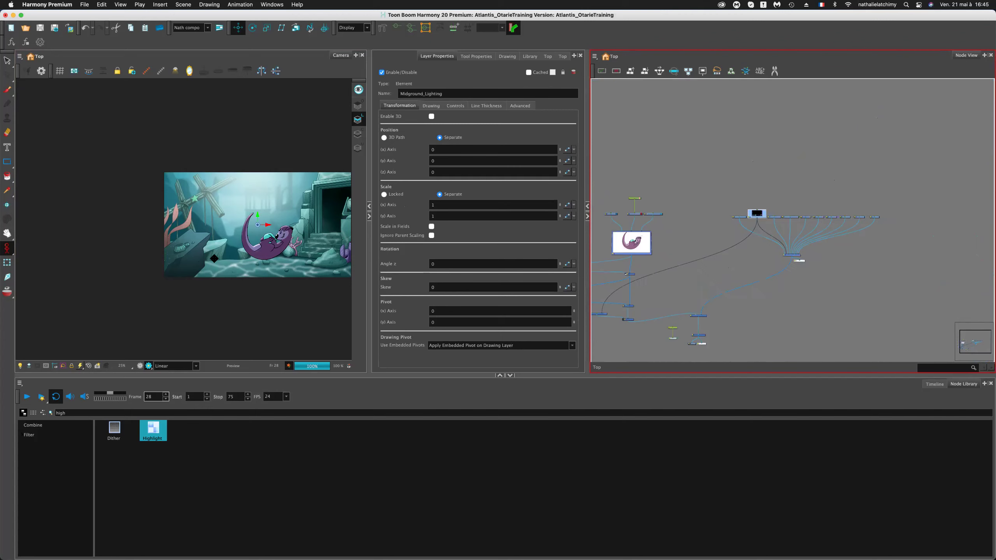
scroll(800, 216, down, 3)
scroll(255, 259, up, 2)
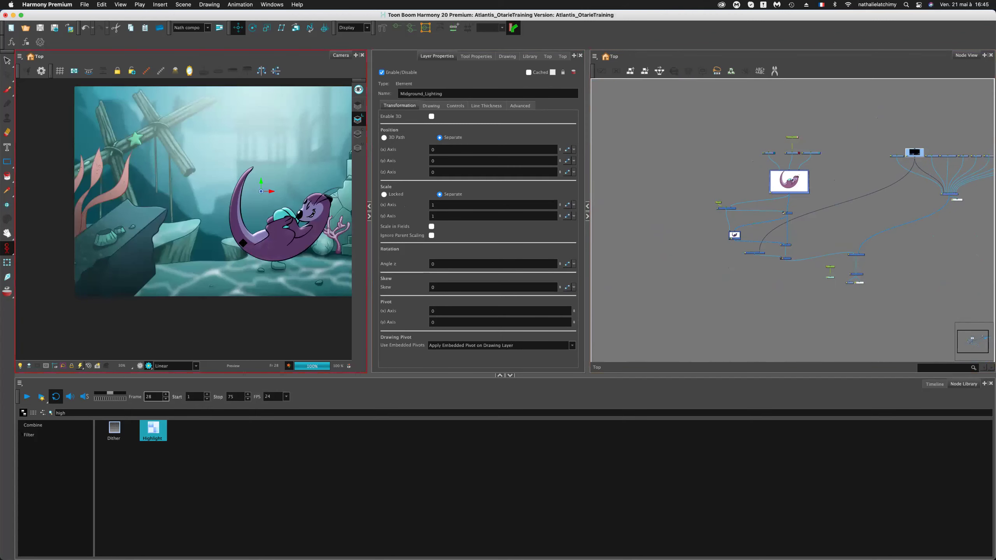
scroll(243, 243, up, 2)
scroll(259, 240, down, 4)
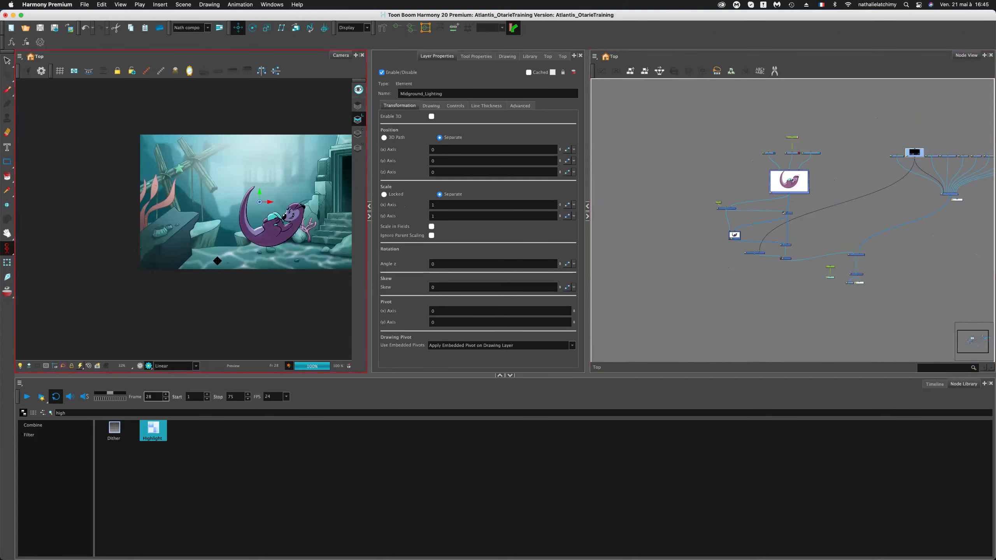
scroll(767, 256, up, 2)
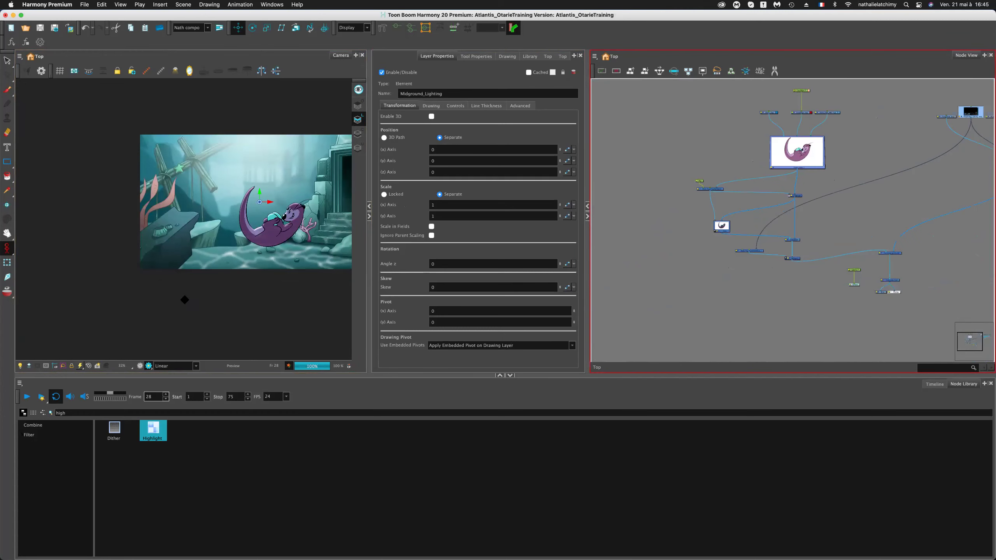
Add a peg above the copied Apply-Peg-Transformation and connect it as that node's transformation input.
click(724, 261)
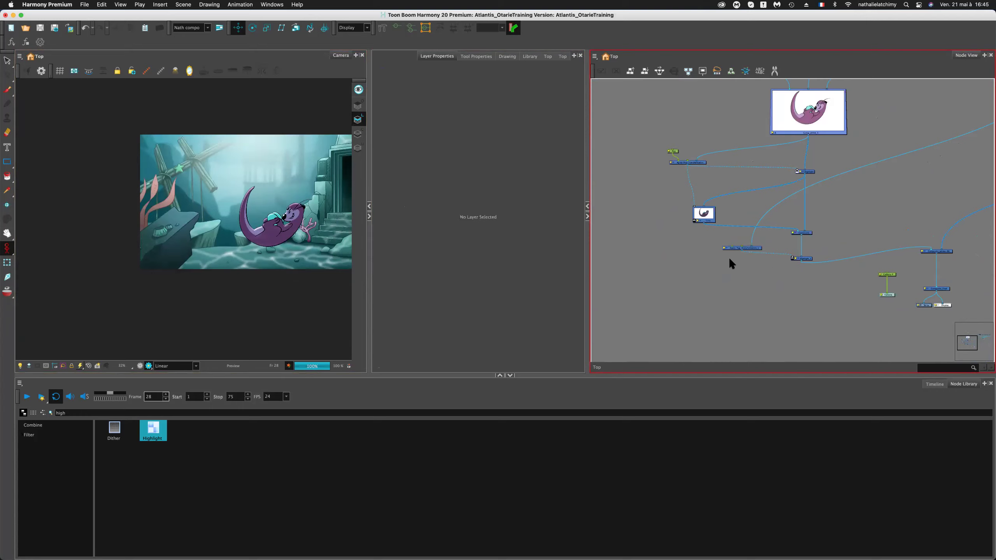
key(super+p)
click(738, 258)
scroll(745, 252, up, 5)
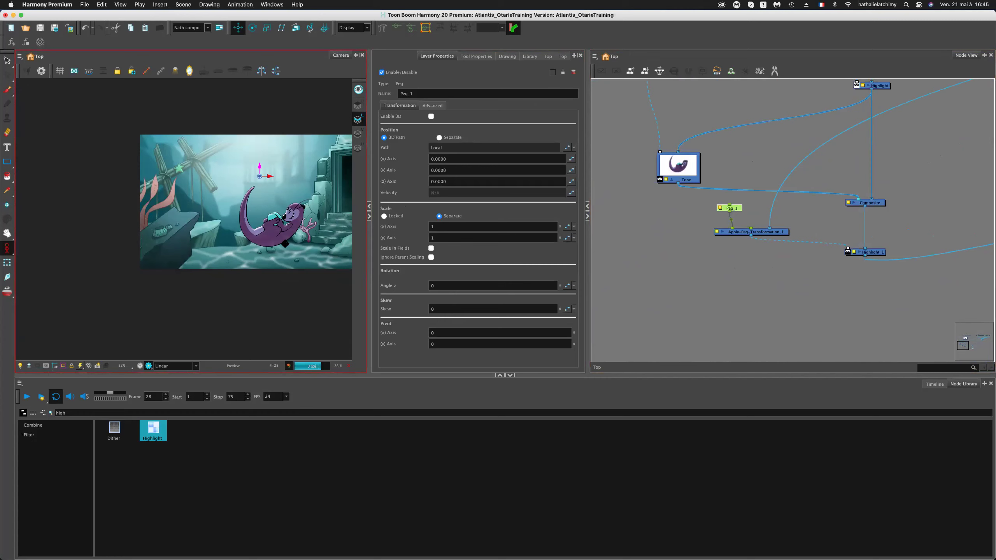
Set the second Highlight's colour to RGB 159, 185, 187 by sampling a pale light reflection on the seabed.
scroll(283, 236, up, 4)
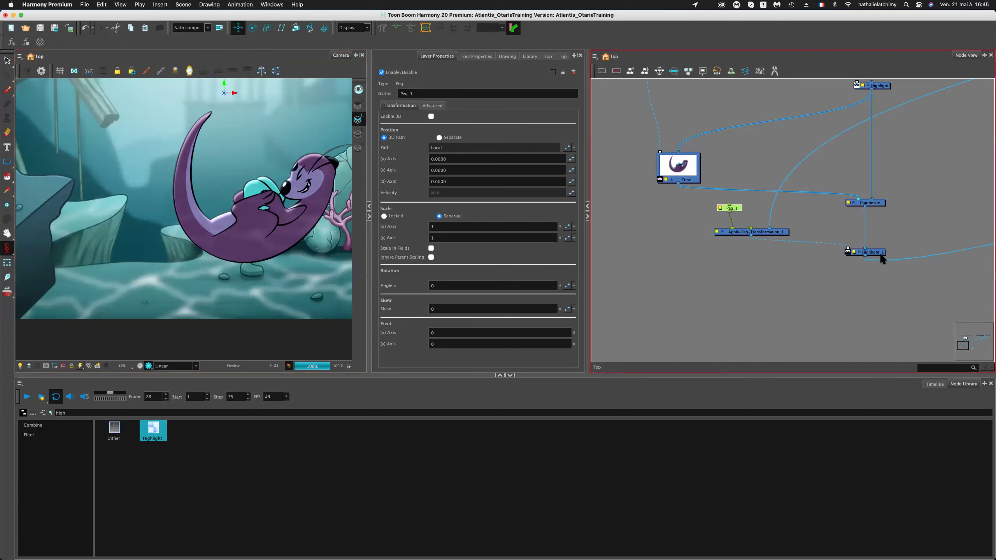
click(866, 251)
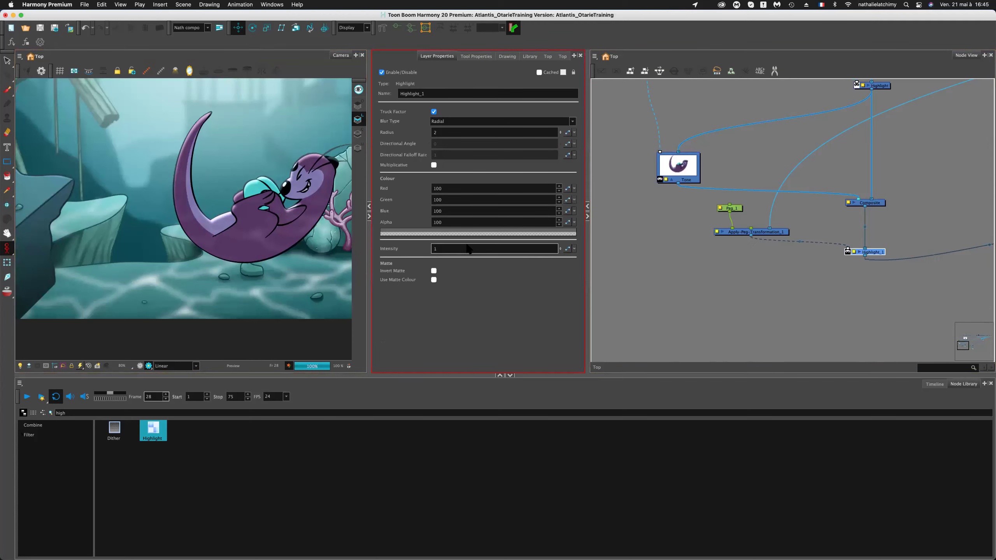
click(518, 233)
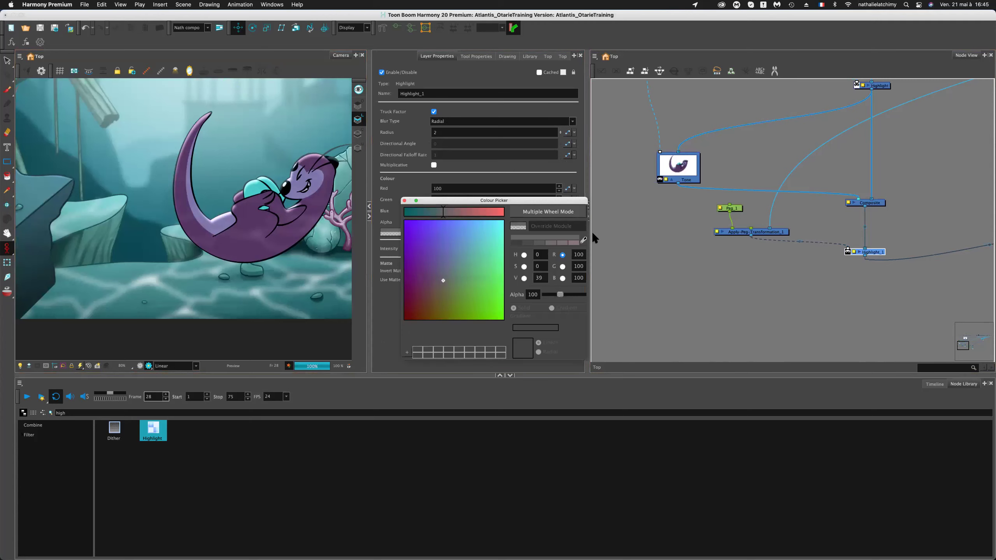
click(584, 240)
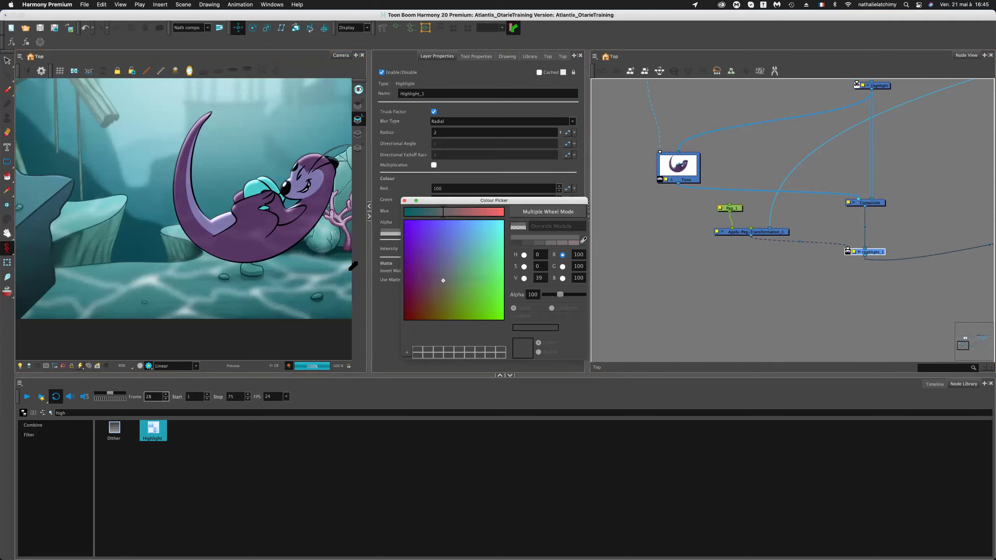
click(319, 277)
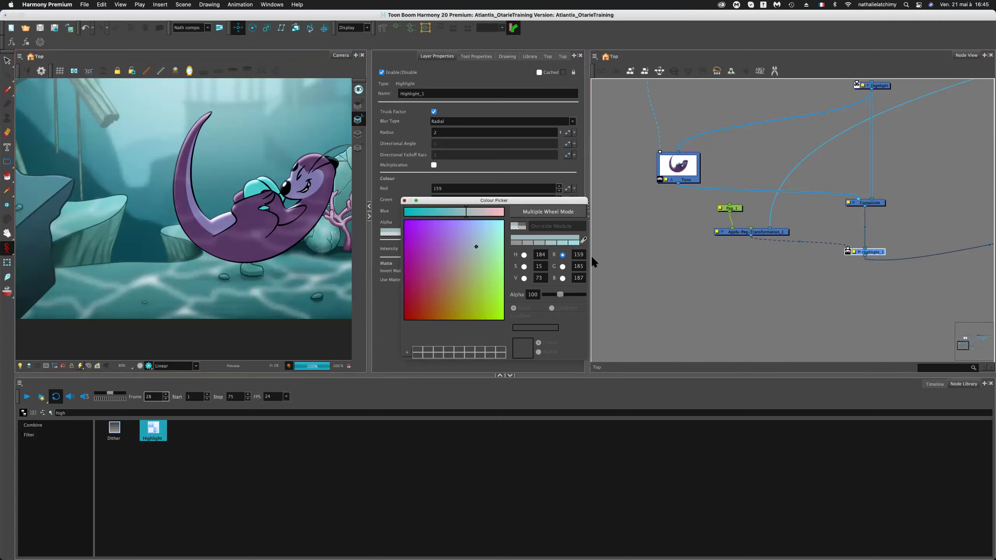
key(Escape)
Set the second Highlight's intensity to 1.5 and check the light pattern on the character in the scene.
click(560, 247)
click(253, 257)
key(2)
key(2)
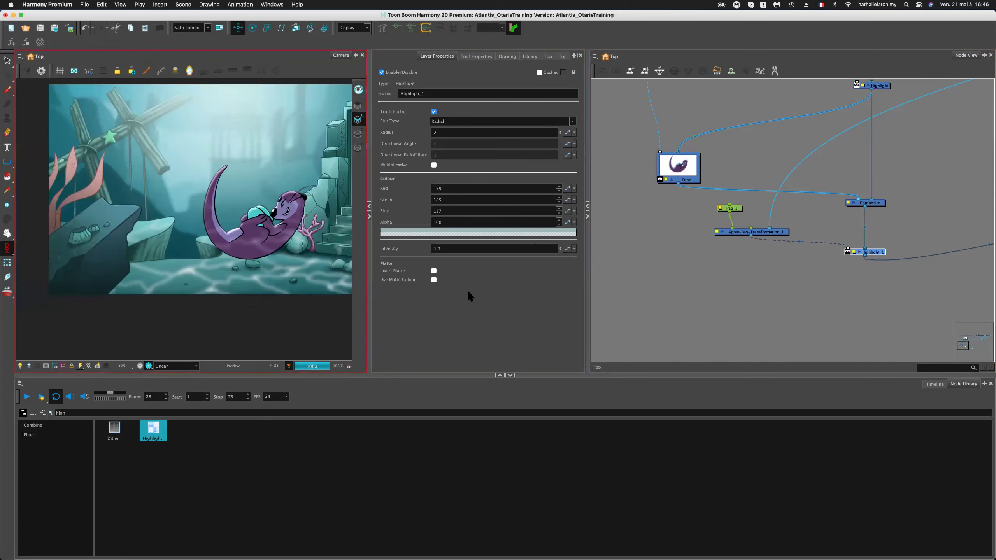
key(2)
click(469, 296)
click(627, 279)
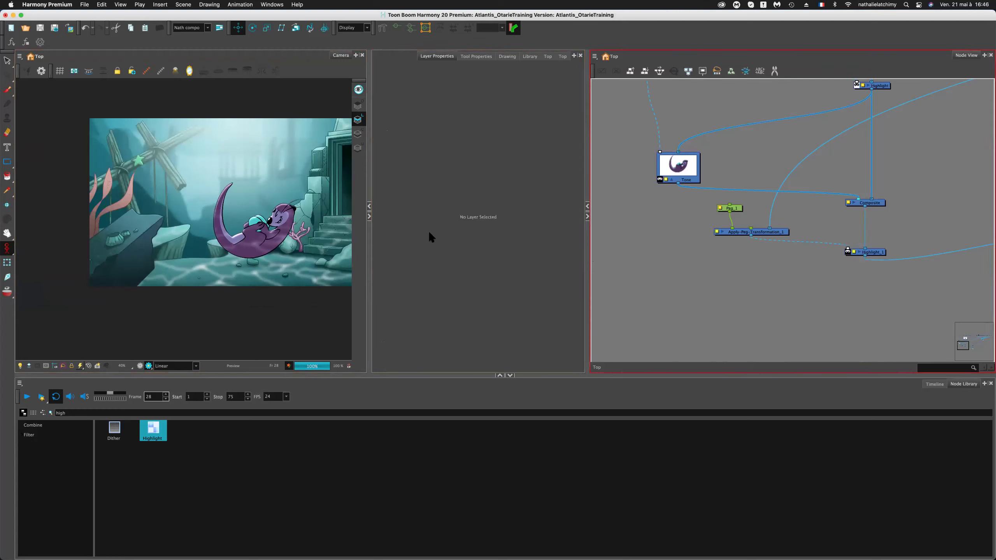
Examine the otter's tone and highlight nodes and the camera image, and locate the background drawing nodes in the network.
click(430, 234)
click(255, 258)
scroll(697, 184, down, 6)
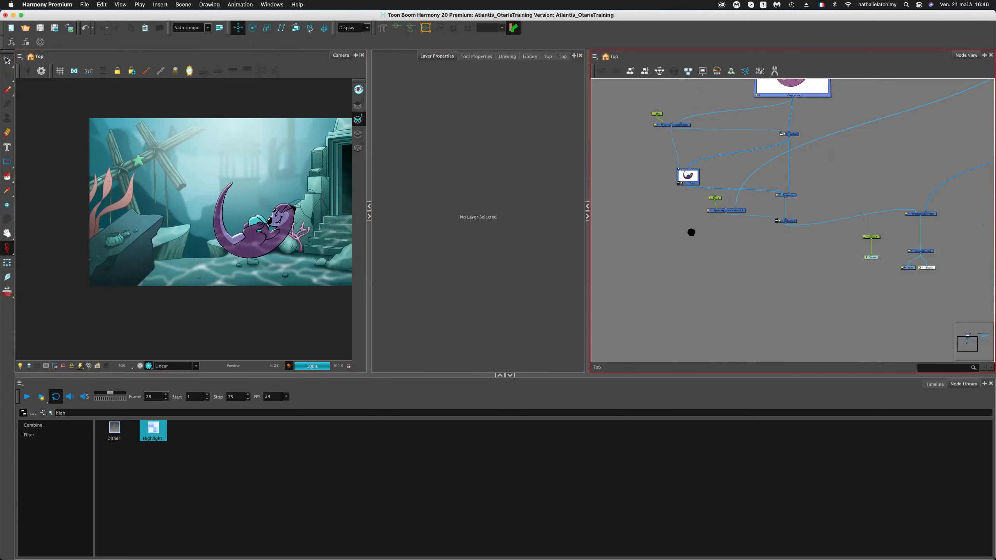
scroll(674, 279, up, 3)
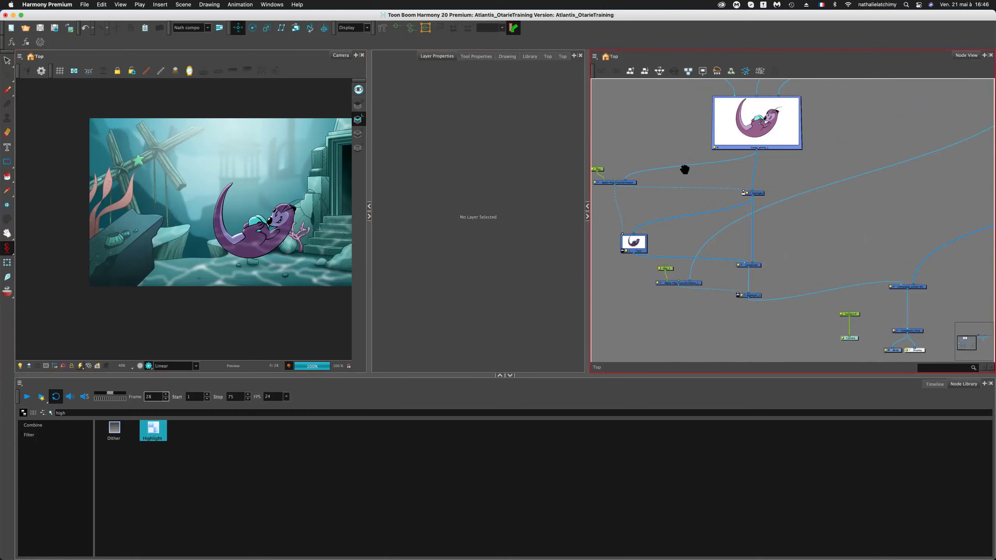
click(734, 159)
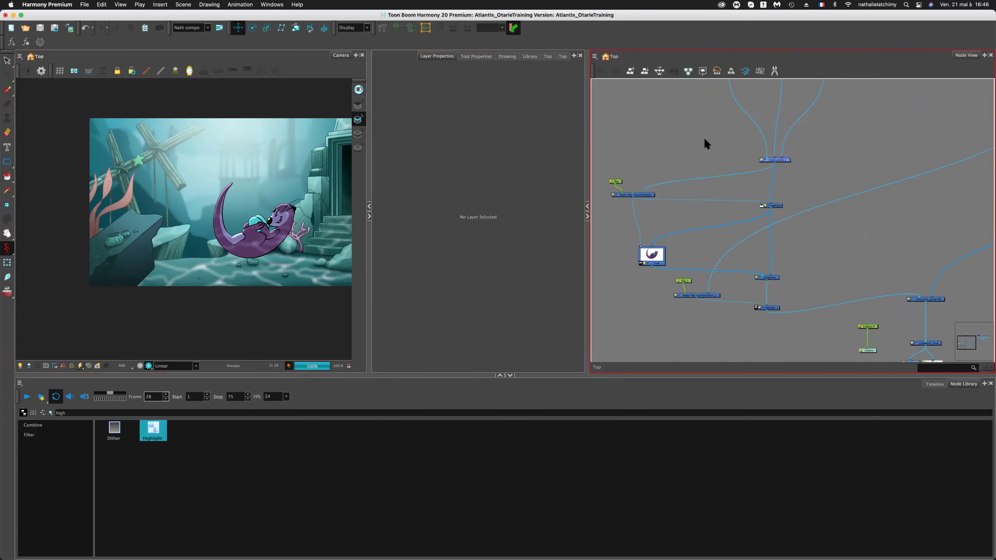
scroll(118, 229, down, 3)
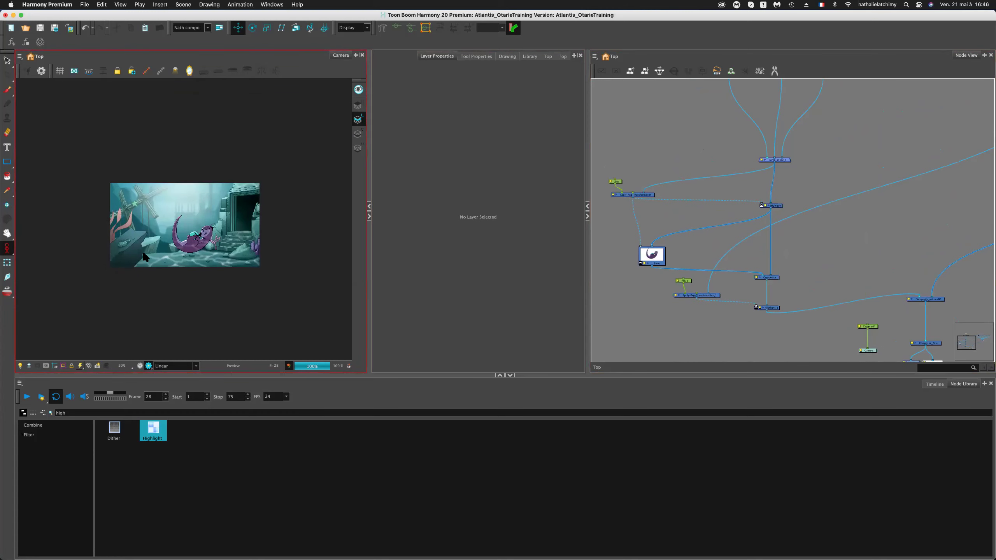
scroll(119, 221, up, 3)
scroll(740, 196, right, 5)
scroll(740, 195, up, 2)
scroll(717, 185, up, 3)
scroll(675, 189, right, 3)
Preview the Foreground drawing's thumbnail in the node network and collapse it again.
click(660, 187)
click(660, 188)
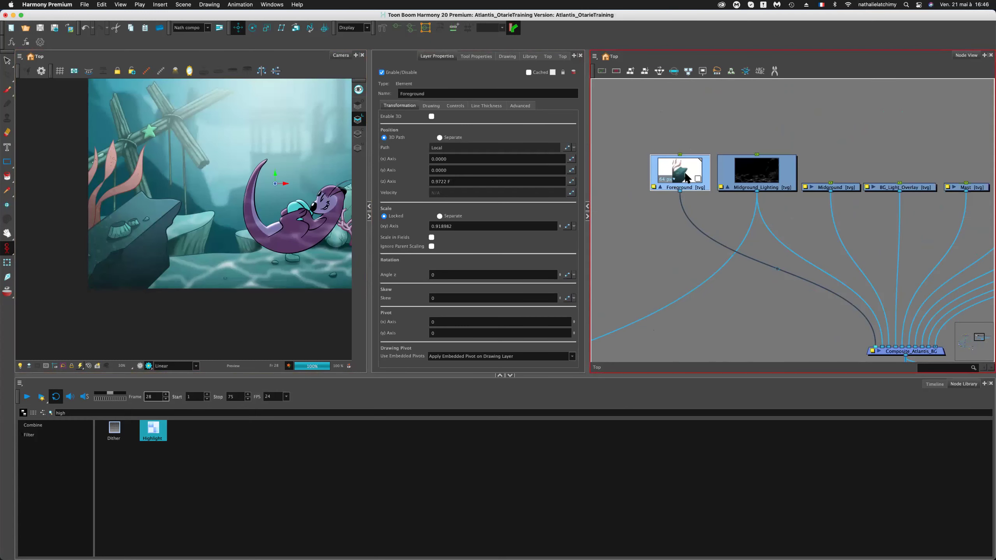
click(624, 236)
click(656, 186)
click(658, 184)
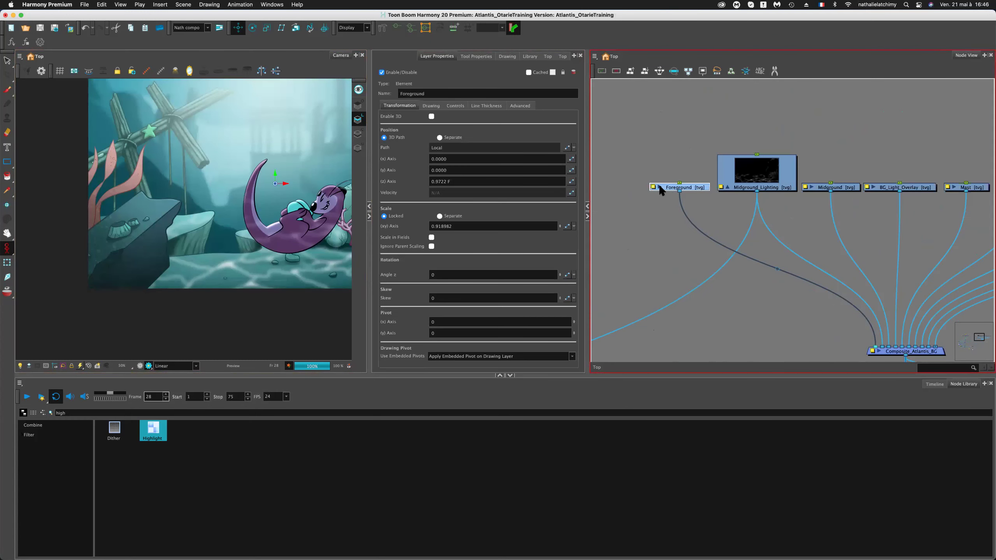
scroll(696, 190, left, 1)
scroll(696, 190, down, 3)
scroll(696, 189, left, 2)
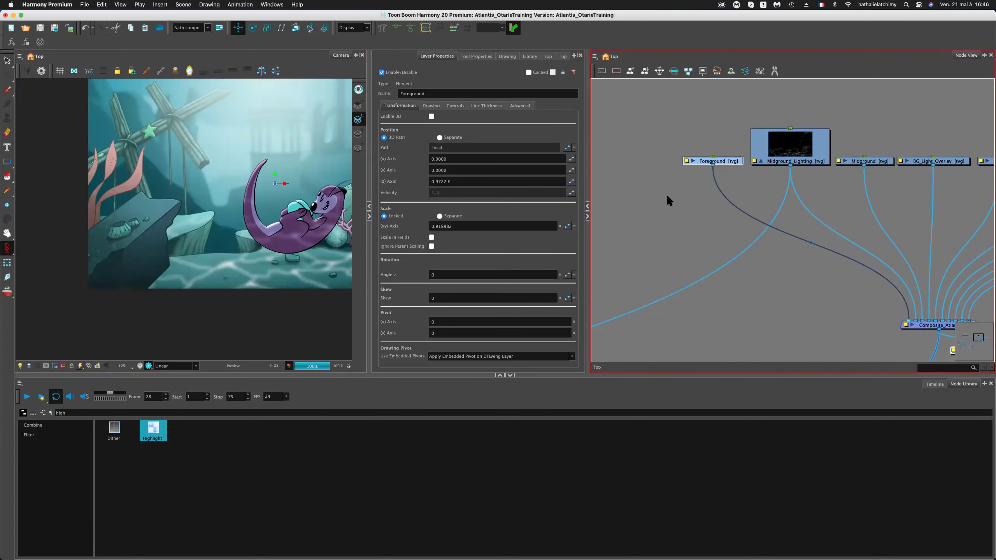
click(652, 192)
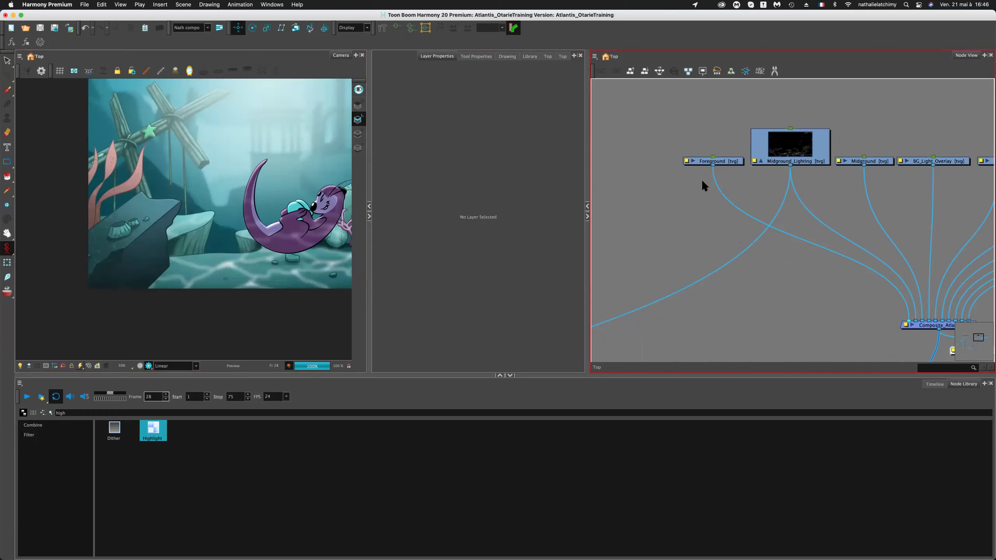
click(725, 161)
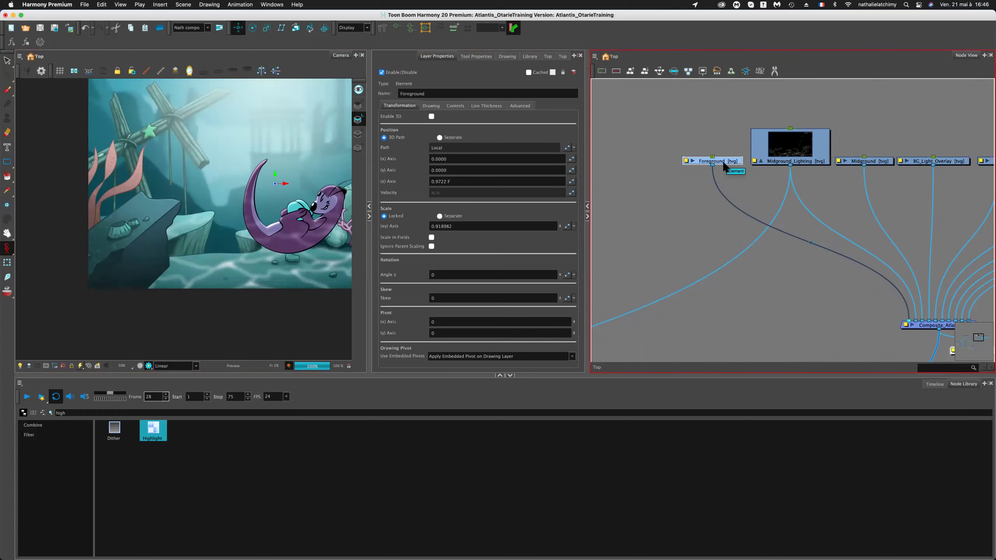
click(663, 205)
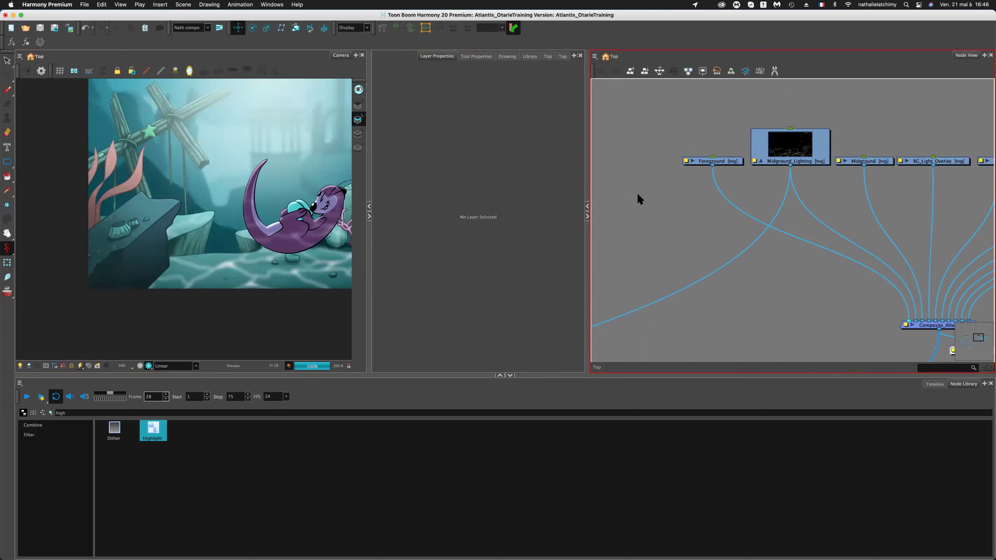
Add a vector drawing layer named maskcJ and place it beside Foreground, connected to the background composite.
key(super+r)
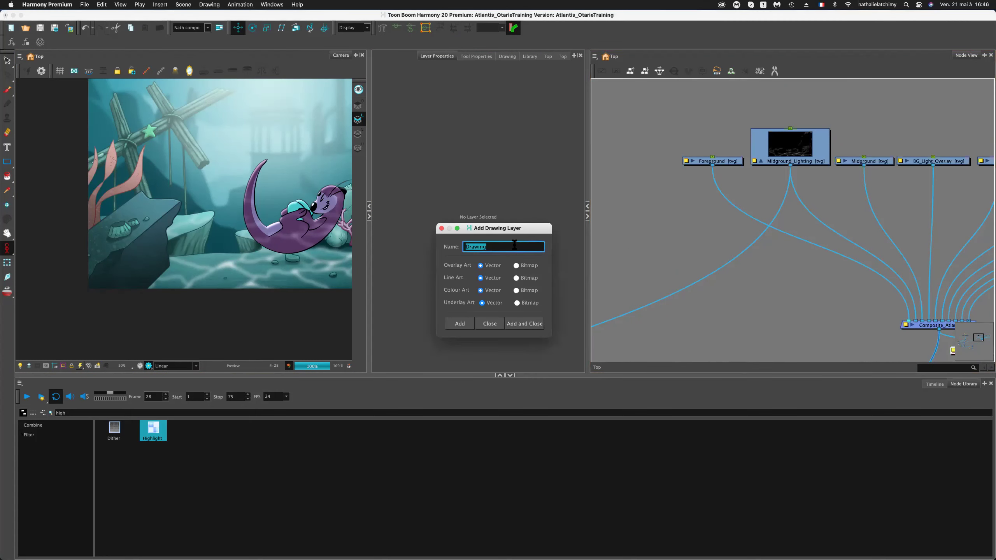
text(maskcJ)
click(534, 325)
drag(818, 221, 905, 319)
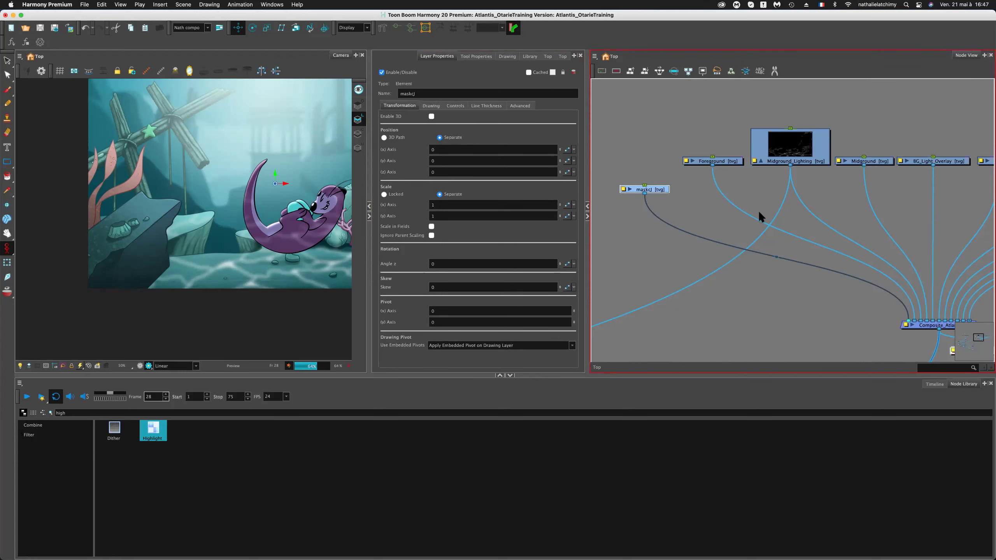
scroll(677, 214, up, 3)
drag(677, 214, 671, 200)
key(ctrl+z)
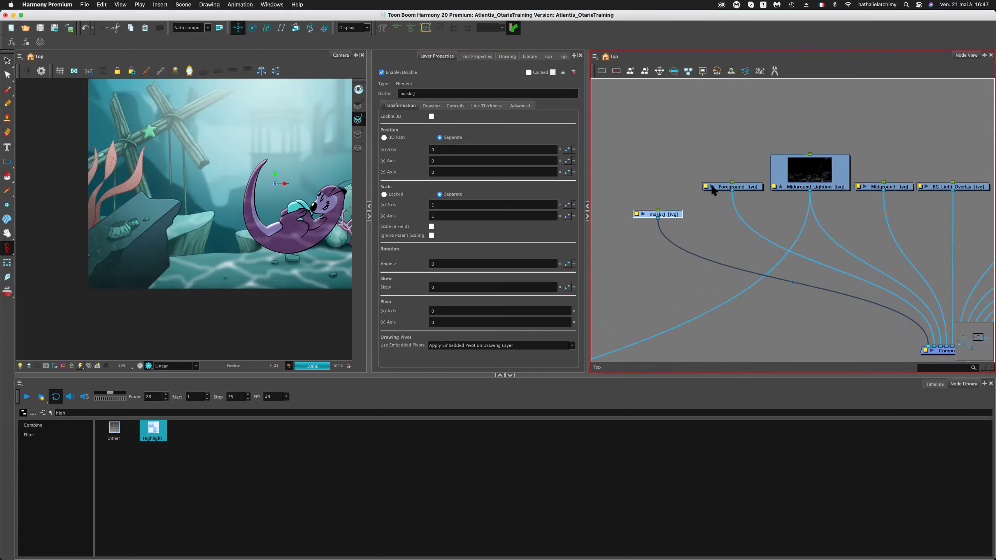
Review the Foreground layer's Z-axis position in its layer properties and show the Top view of the scene.
click(712, 187)
click(712, 186)
click(705, 187)
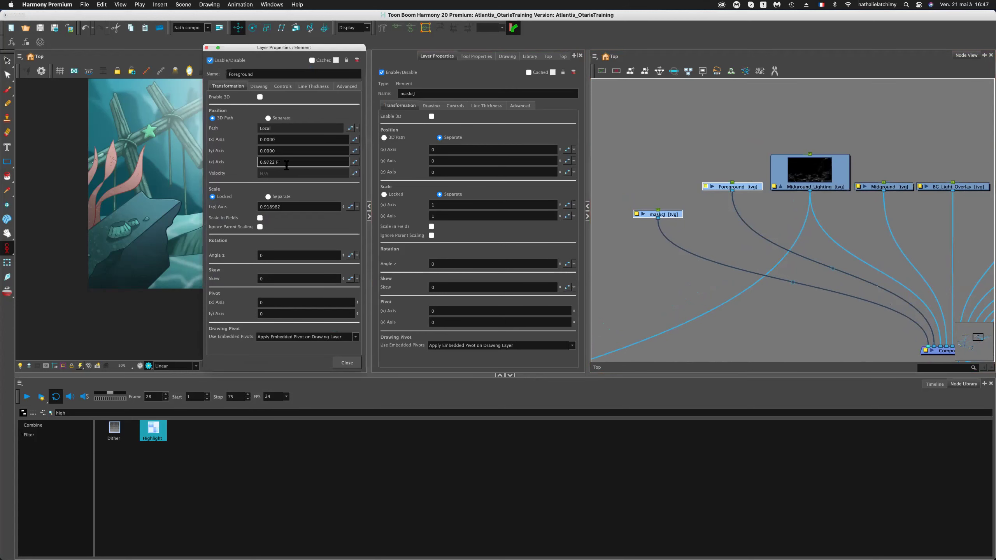
click(562, 56)
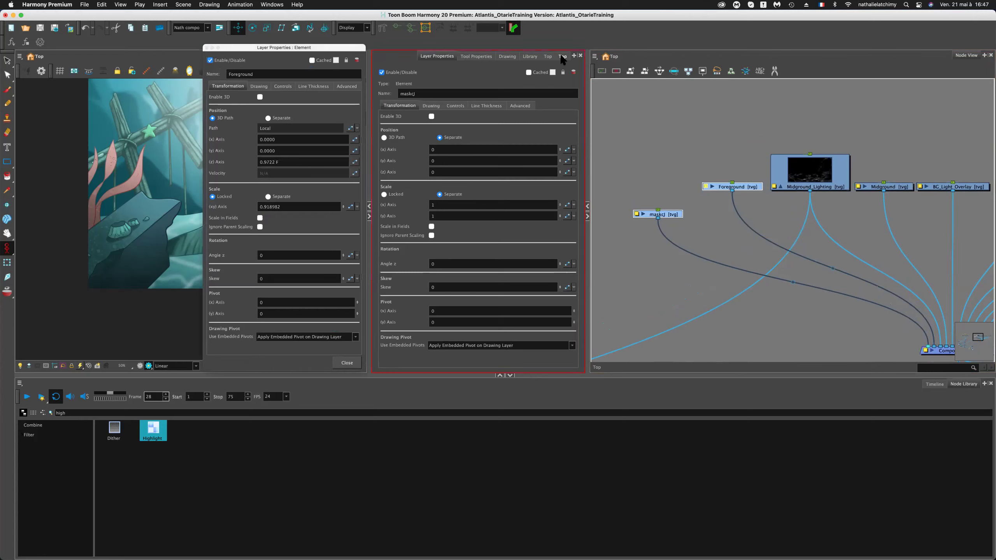
click(206, 48)
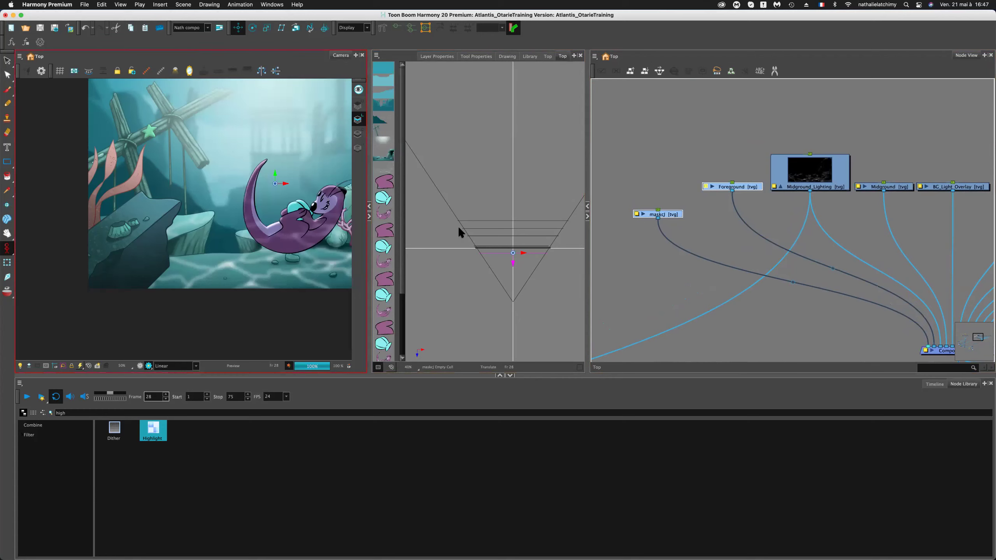
click(705, 186)
drag(302, 160, 242, 157)
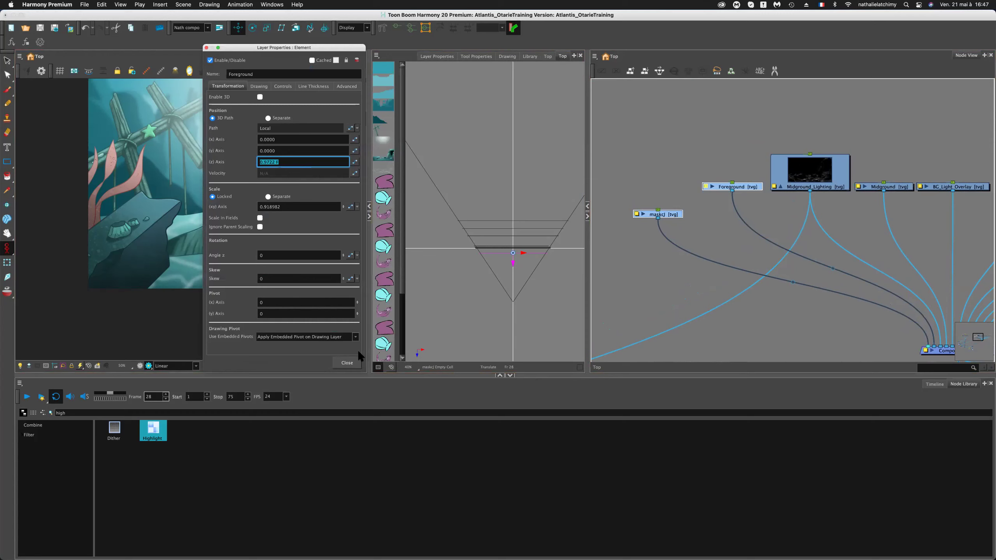
click(352, 363)
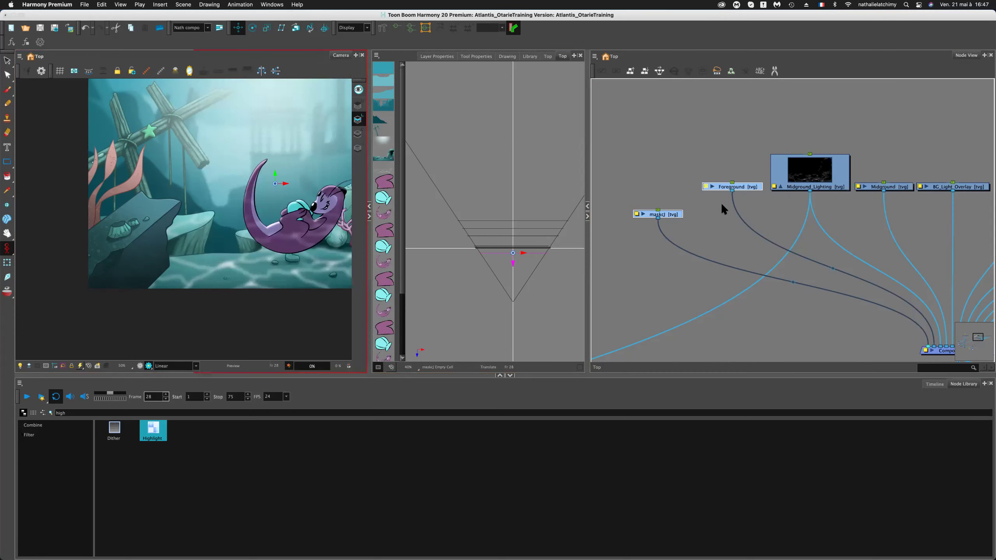
Parent the maskcJ drawing node to the Foreground drawing by connecting Foreground's output to maskcJ's input.
drag(732, 191, 674, 208)
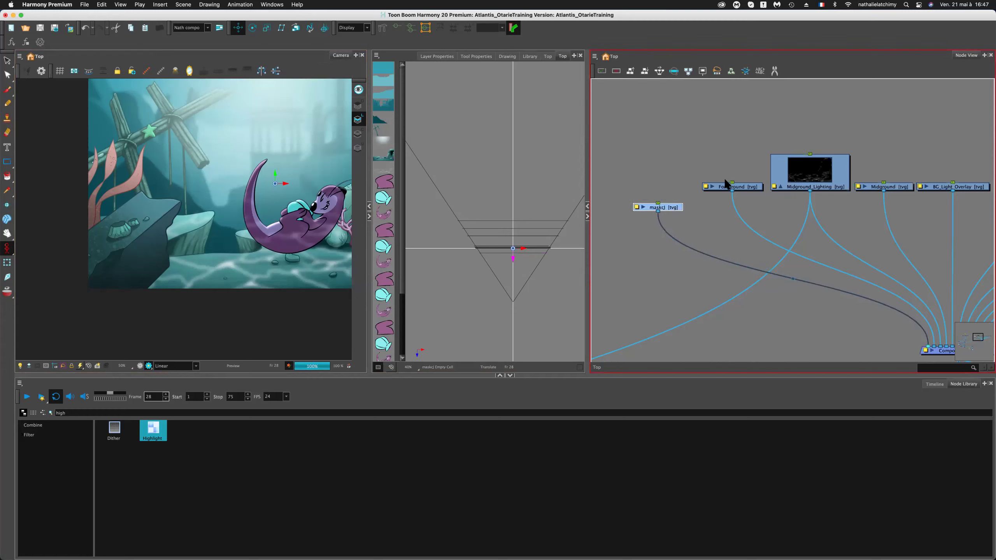
click(748, 186)
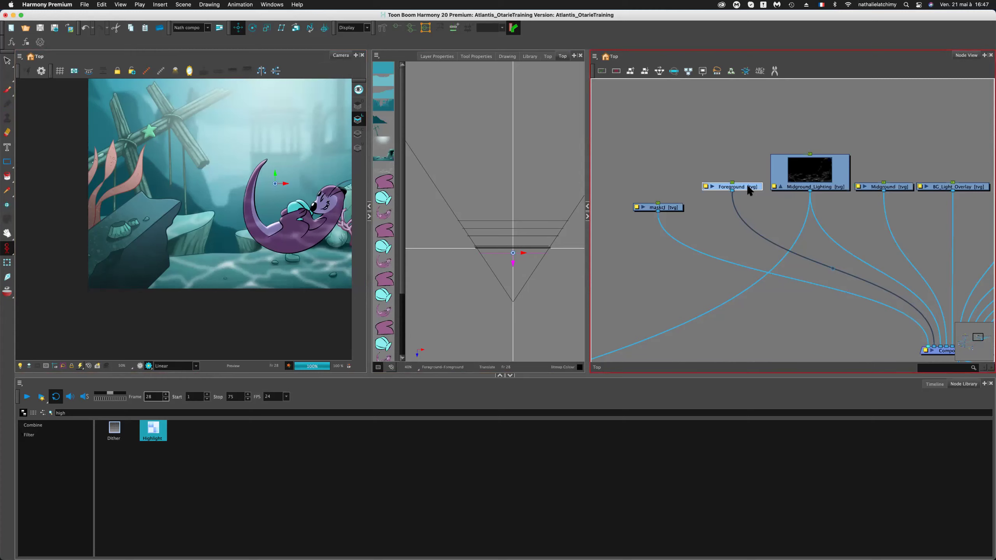
key(super+p)
drag(726, 144, 670, 204)
click(734, 141)
key(Delete)
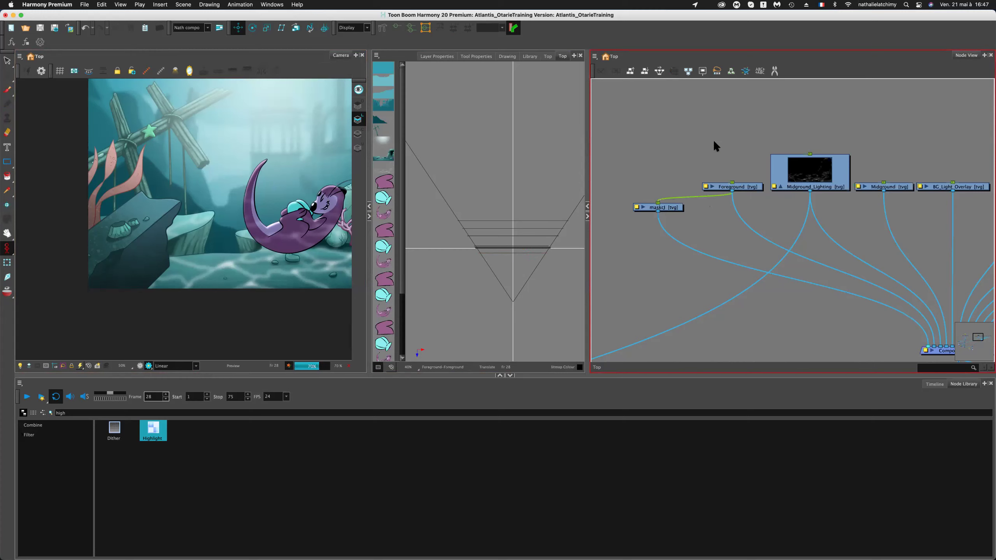
Show the maskcJ layer in the timeline and create an empty drawing on it at frame 1.
click(670, 207)
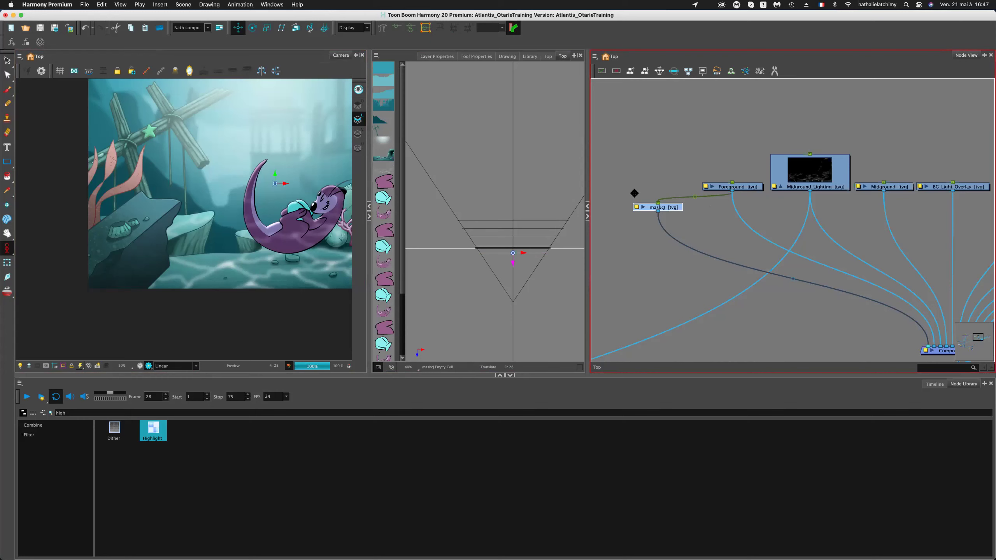
click(673, 208)
click(934, 384)
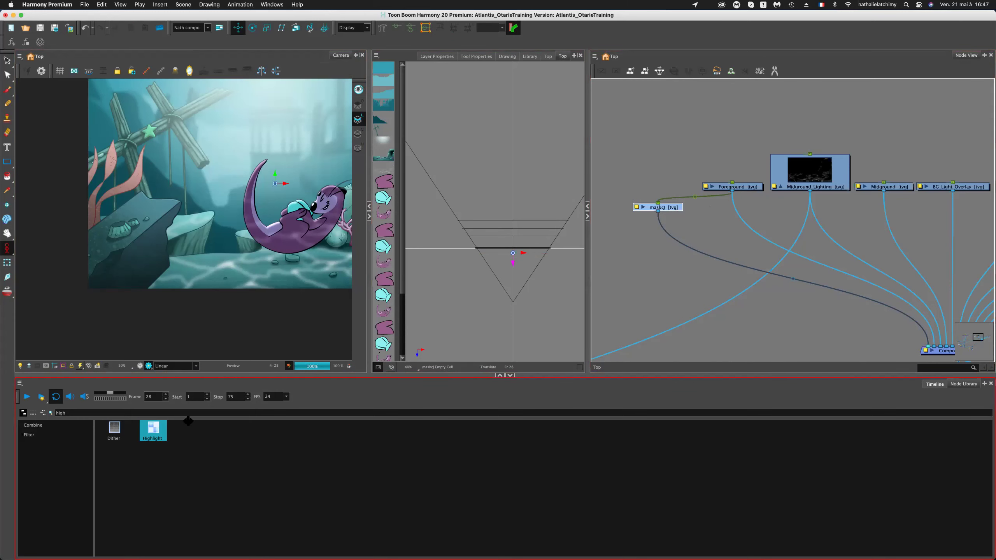
click(205, 411)
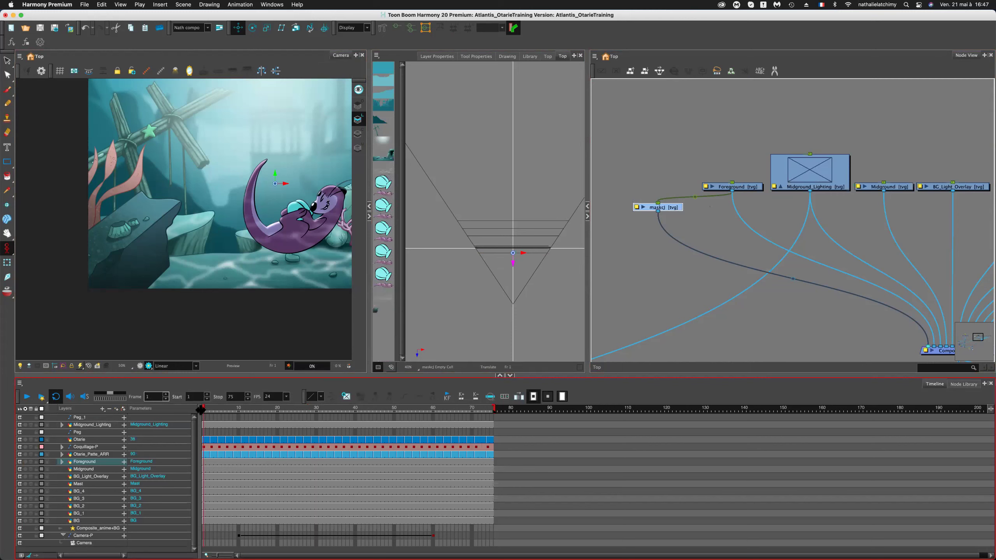
click(345, 396)
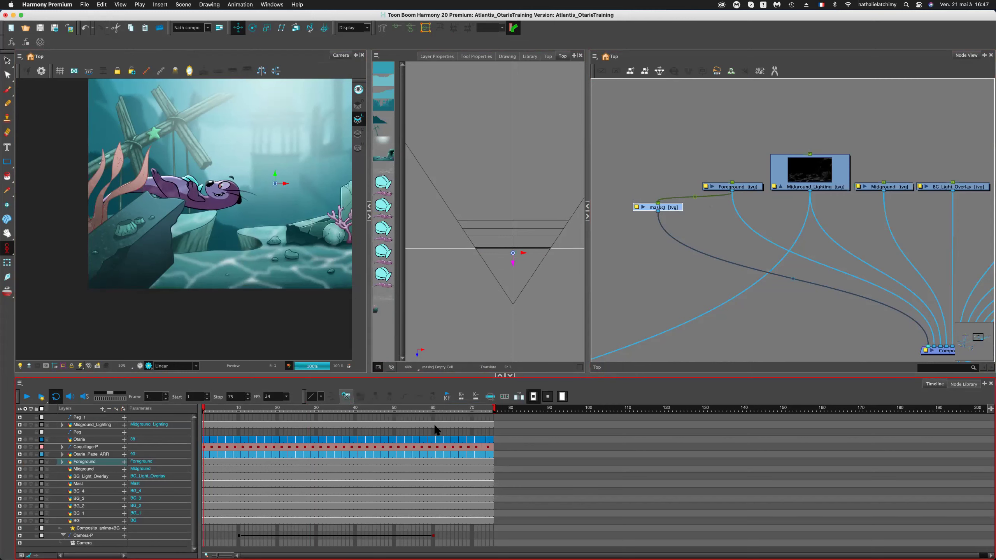
Extend the exposure of maskcJ's drawing through frame 75 and return to frame 1 of the layer.
click(490, 401)
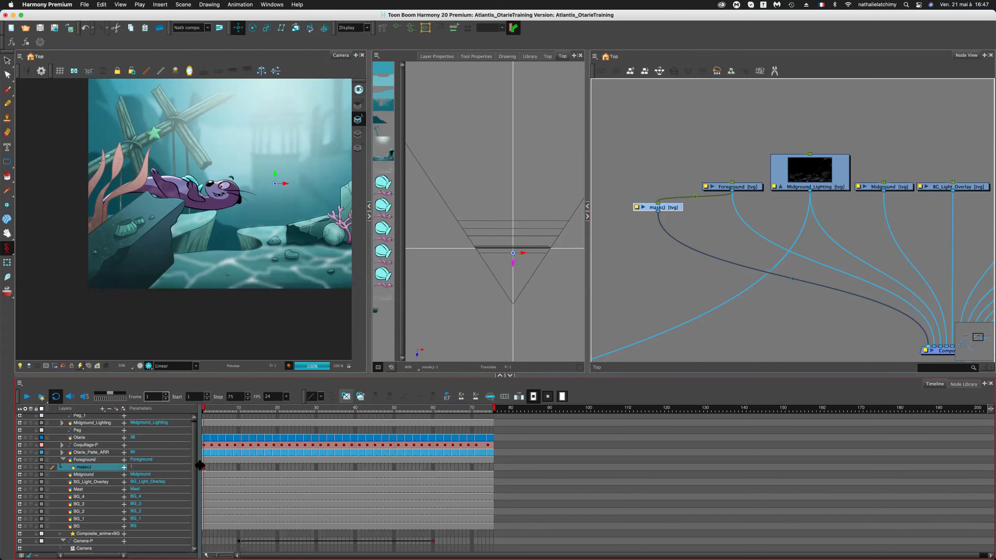
click(490, 466)
key(F5)
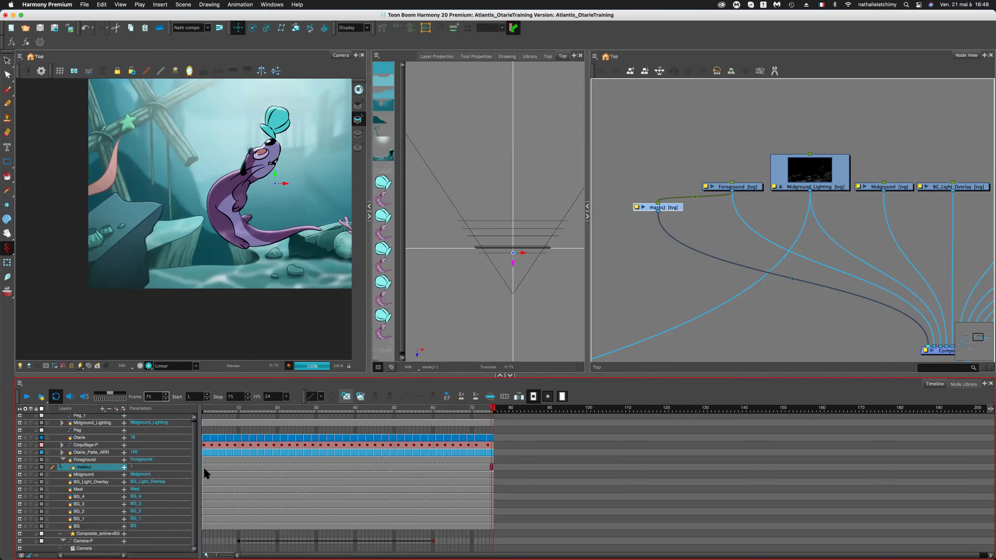
click(652, 255)
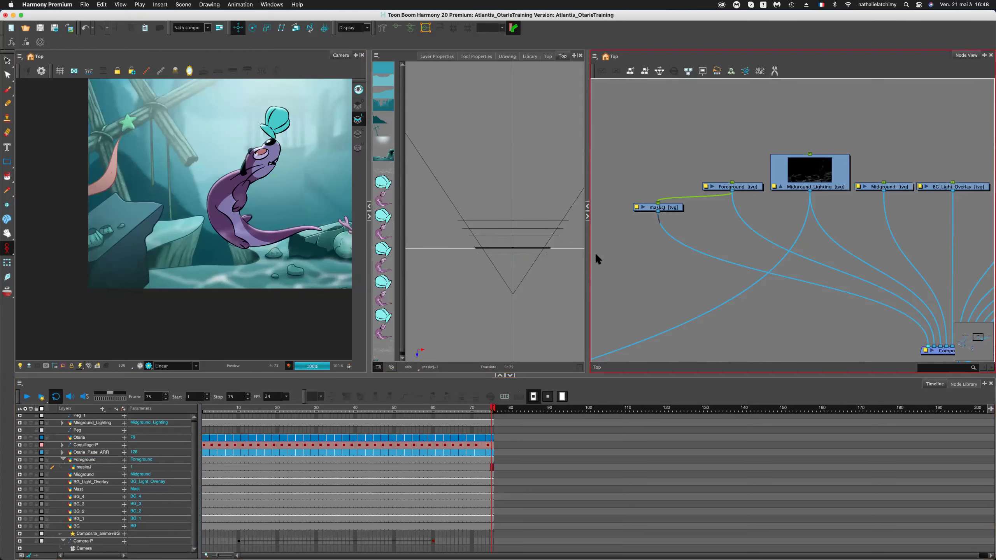
click(204, 467)
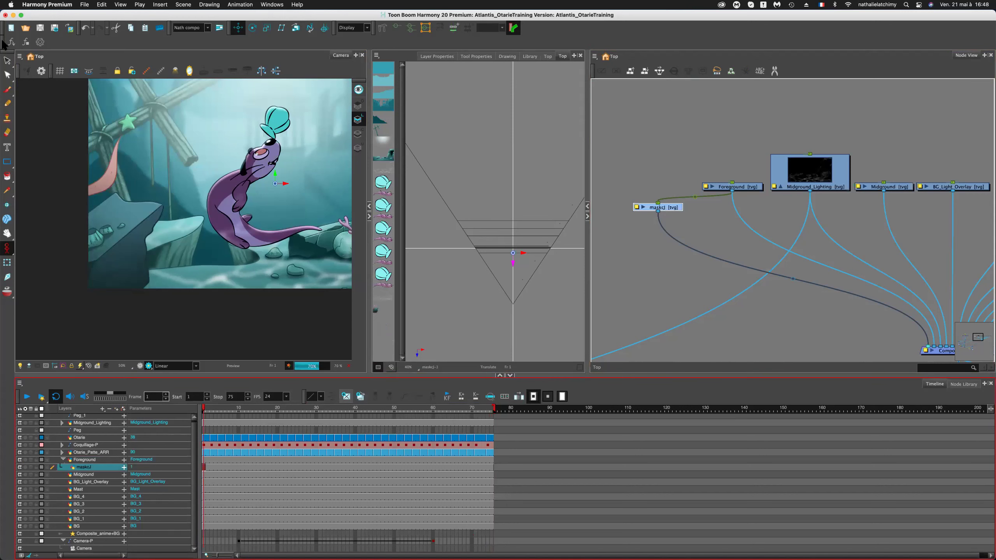
Activate the Brush tool for drawing on the maskcJ layer.
click(7, 89)
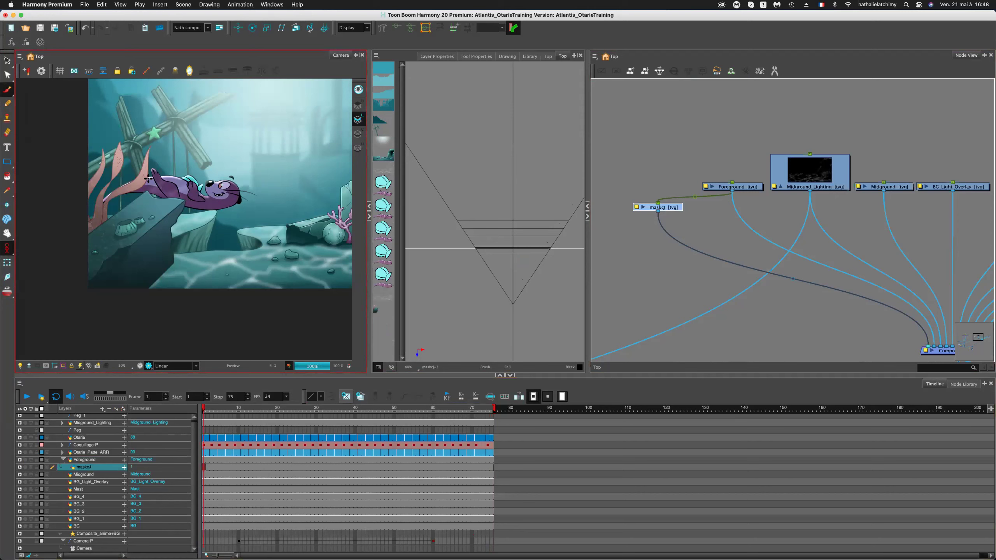
click(10, 93)
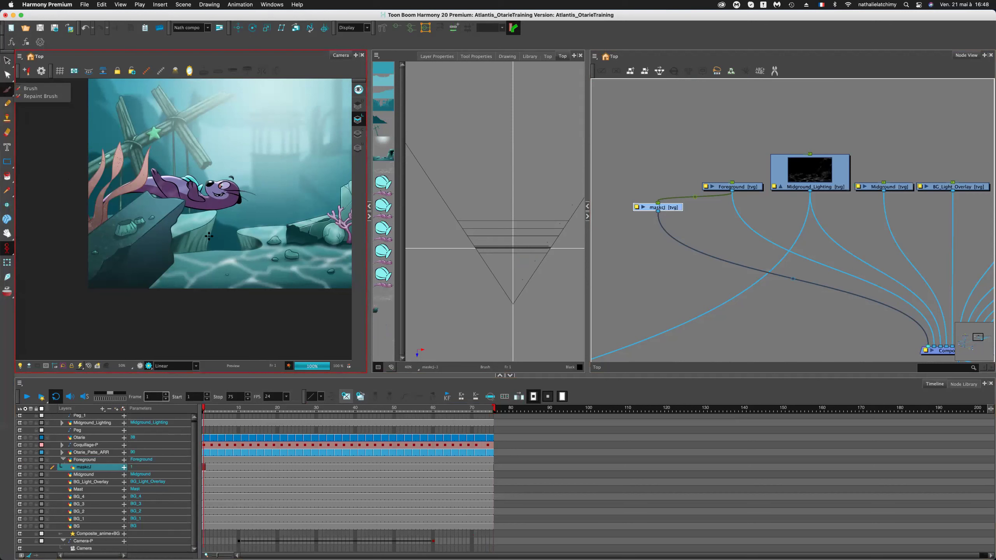
click(215, 237)
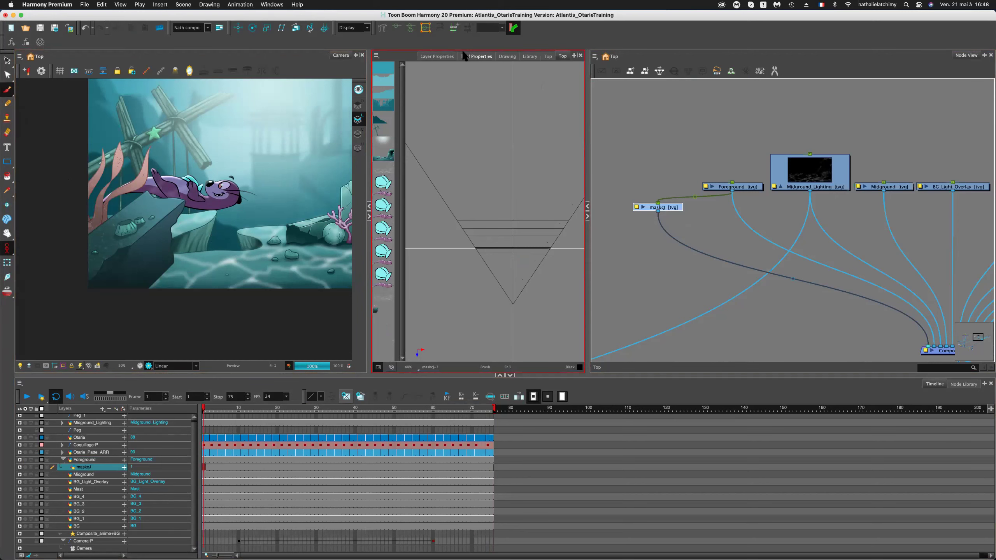
Add a Colour view to the workspace and create a new swatch in the NewScene2 palette.
right_click(571, 58)
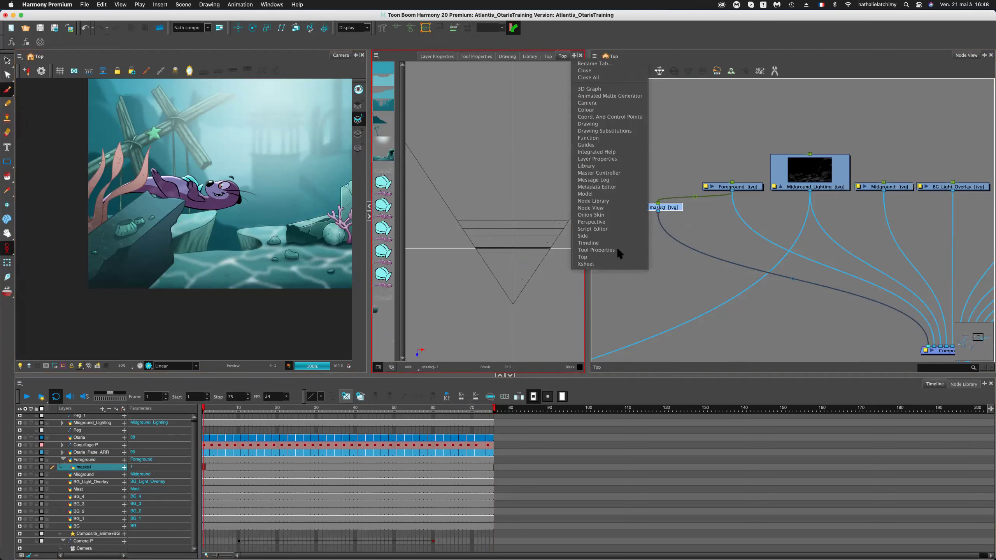
click(596, 109)
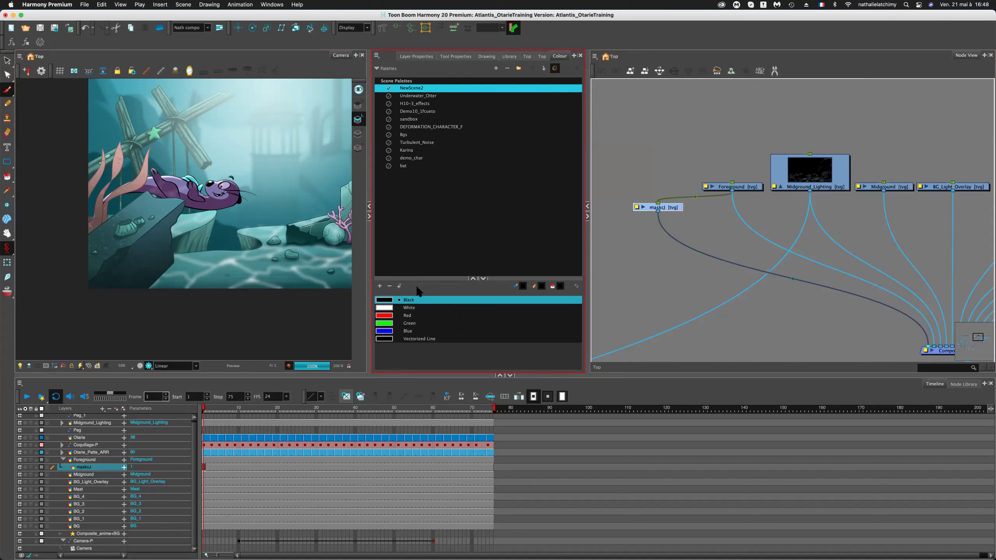
double_click(386, 351)
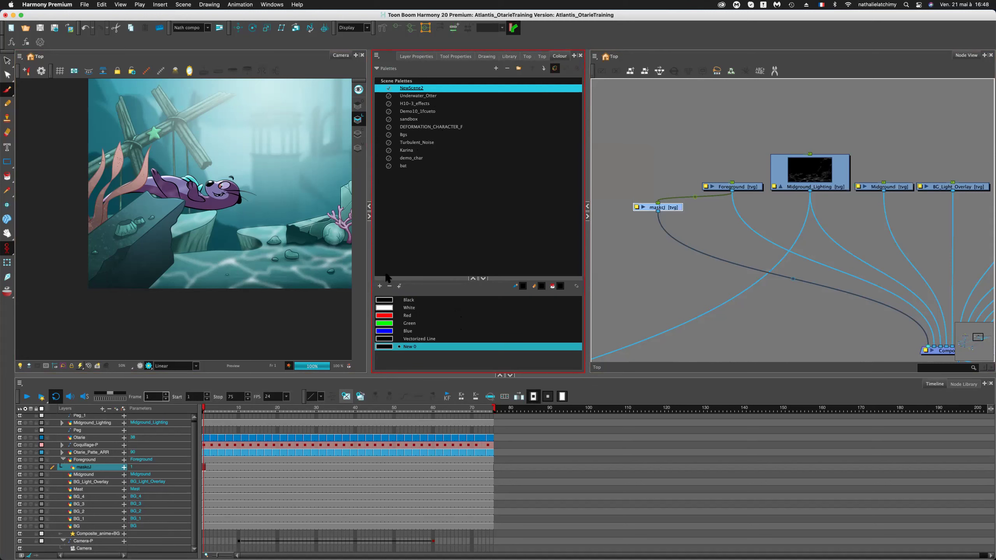
Set the colour of swatch New 0 to a teal blue with R 0, G 120, B 161.
click(415, 228)
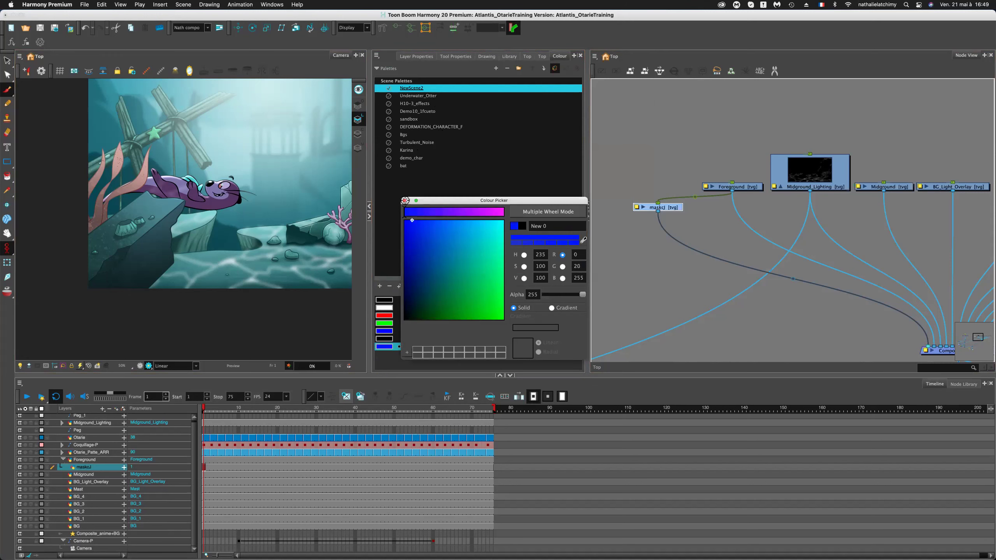
click(404, 200)
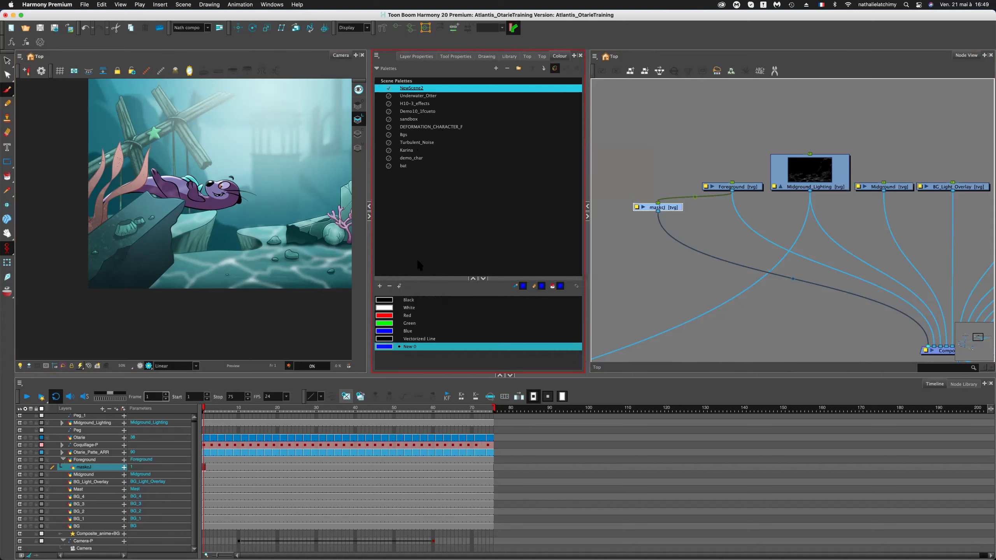
double_click(384, 346)
click(450, 254)
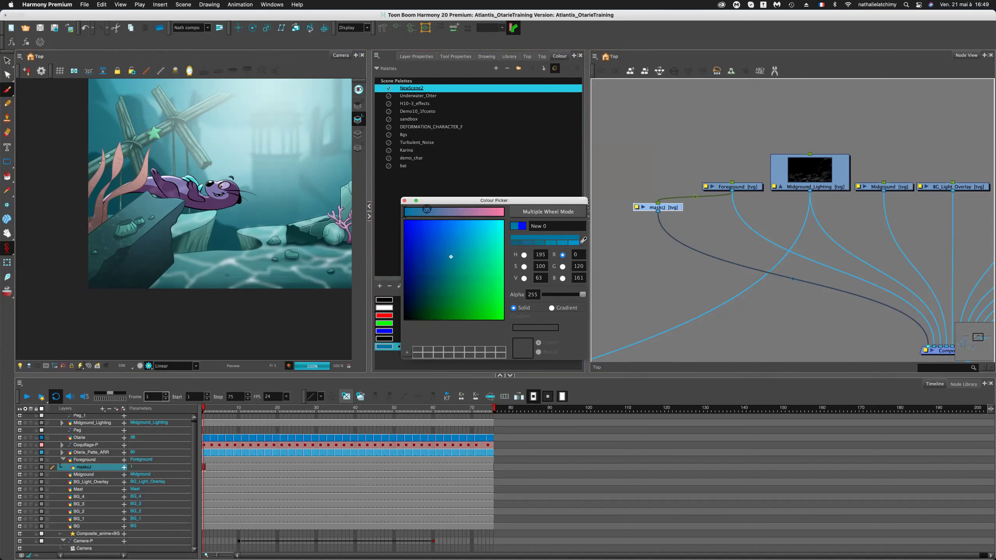
click(404, 200)
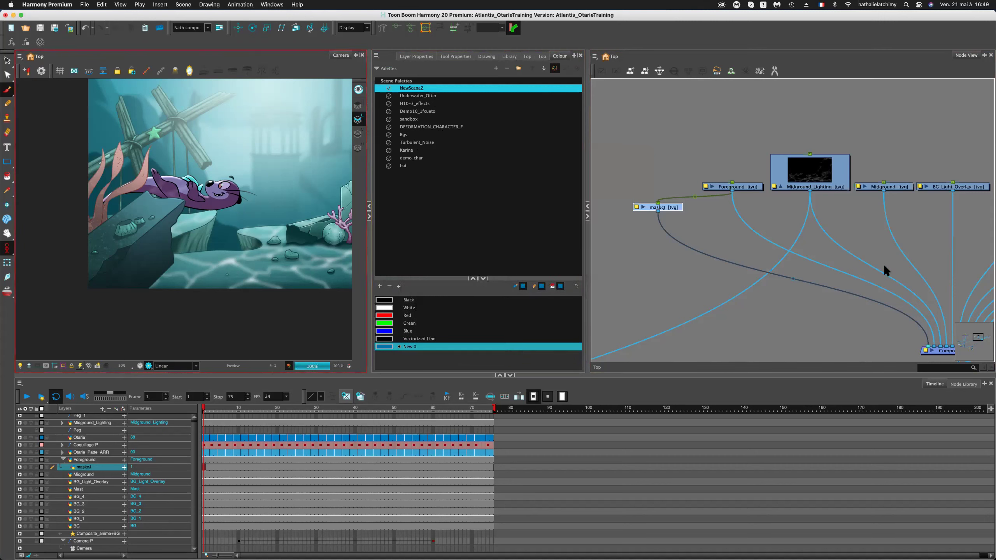
Outline the foreground rock with the Brush on the maskcJ layer and fill the enclosed area with the teal blue swatch.
drag(669, 203, 668, 203)
drag(134, 199, 162, 208)
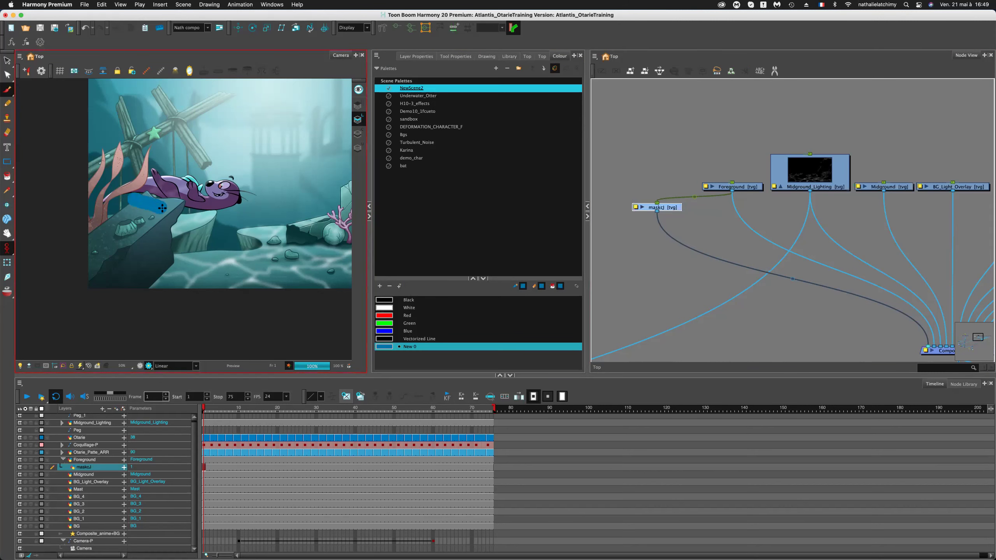
key(super+z)
mouse_move(132, 202)
mouse_down()
mouse_move(164, 215)
mouse_move(166, 275)
mouse_move(117, 322)
mouse_move(55, 316)
mouse_move(67, 253)
mouse_move(133, 203)
mouse_up()
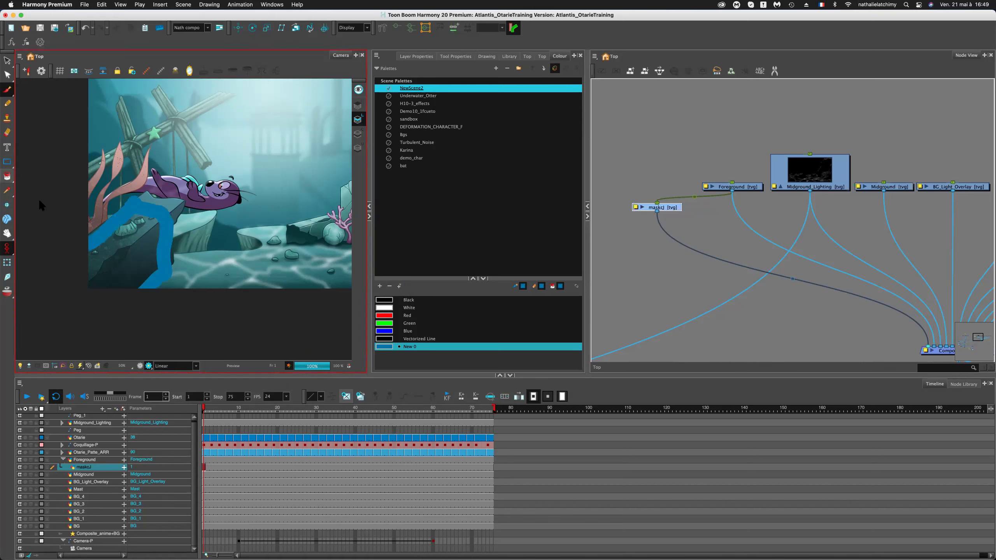
click(126, 253)
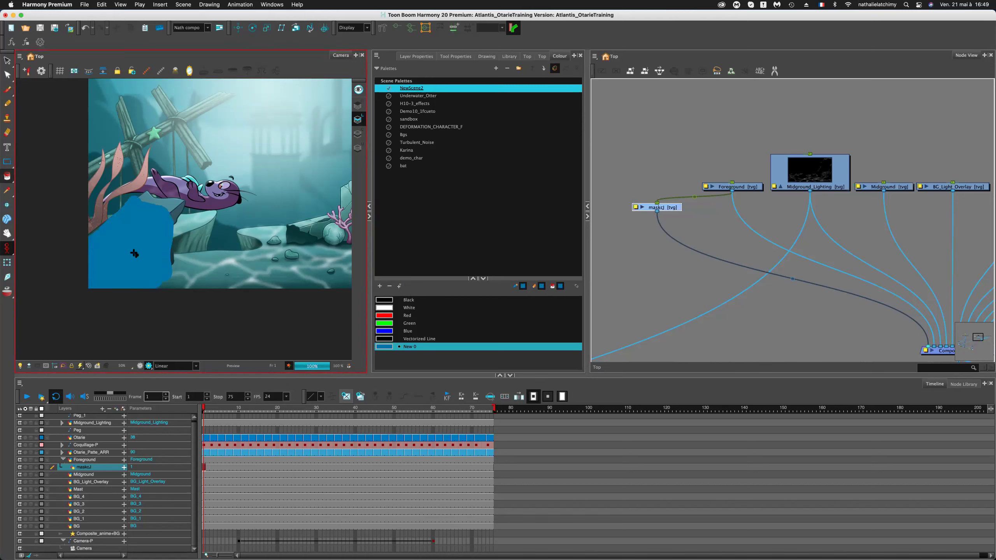
click(692, 263)
click(352, 411)
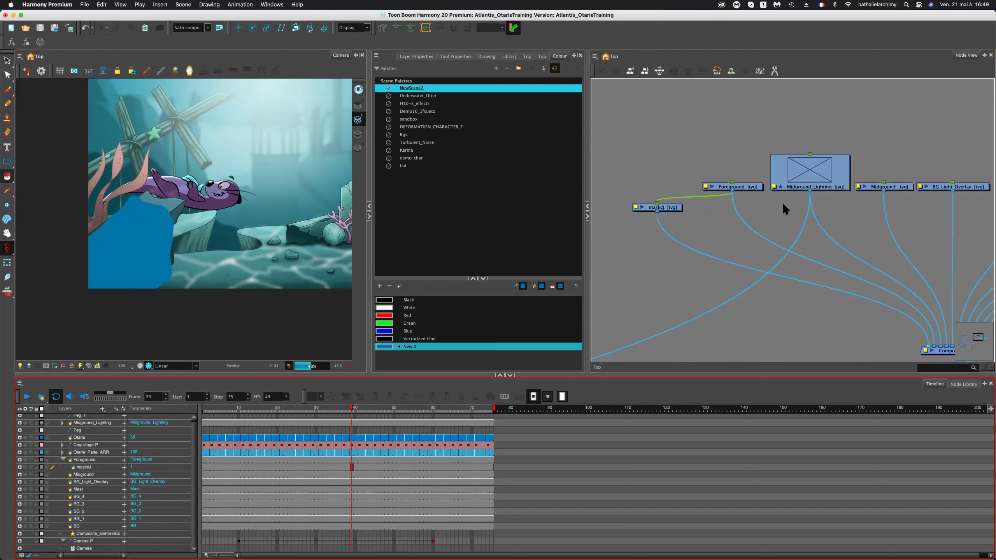
key(shift+comma)
Add a Tone (Combine) node to the node view and place it just below the Foreground and maskcJ nodes.
scroll(712, 226, down, 3)
scroll(712, 231, down, 2)
key(Tab)
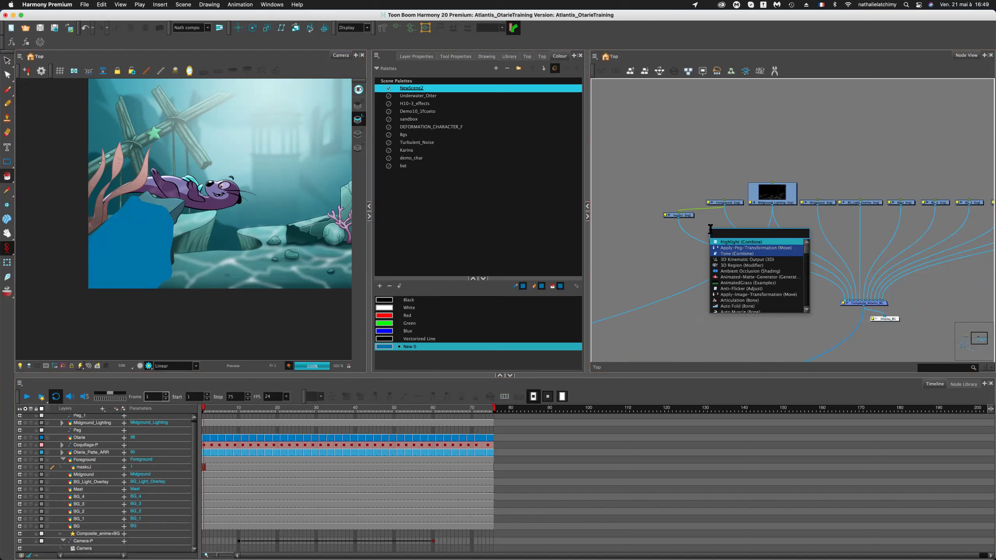
text(tone)
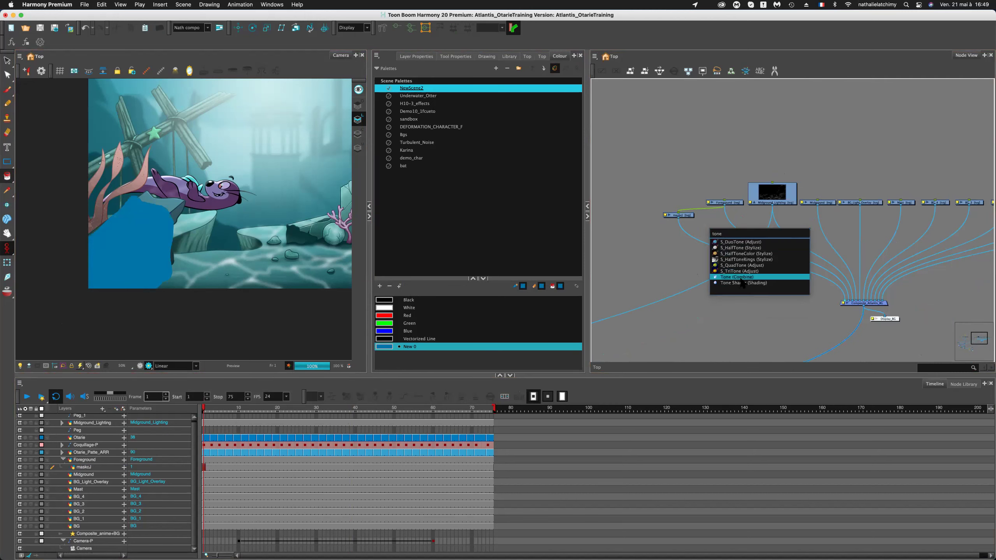
click(737, 277)
drag(727, 224, 727, 234)
scroll(730, 235, up, 1)
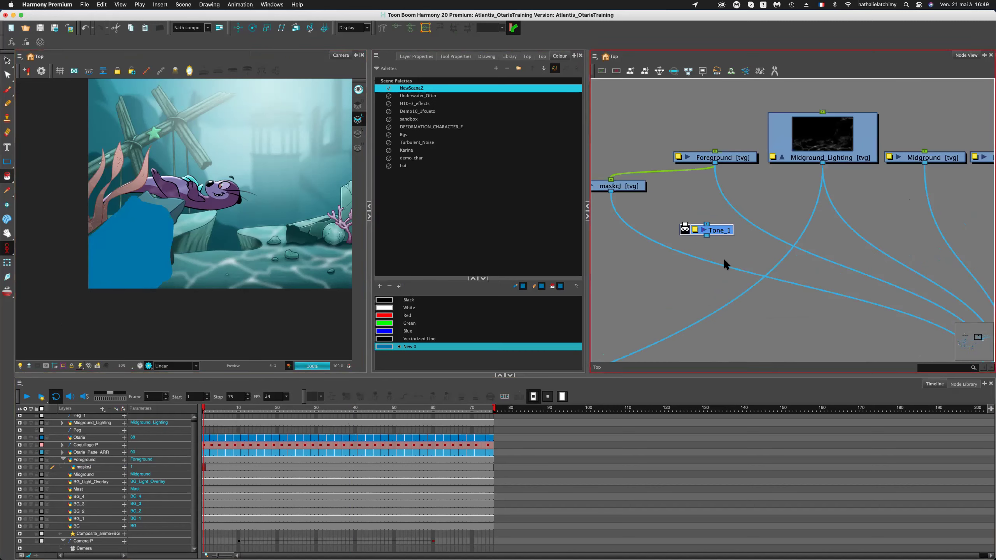
drag(721, 230, 705, 227)
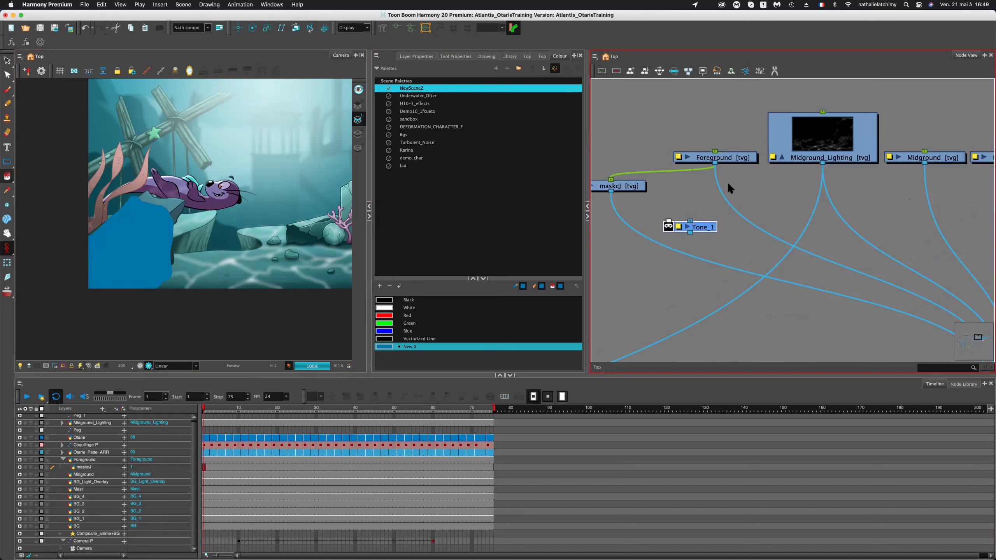
Expand the Foreground node's thumbnail and insert the Tone_1 node into the connection between Foreground and the composite.
click(734, 158)
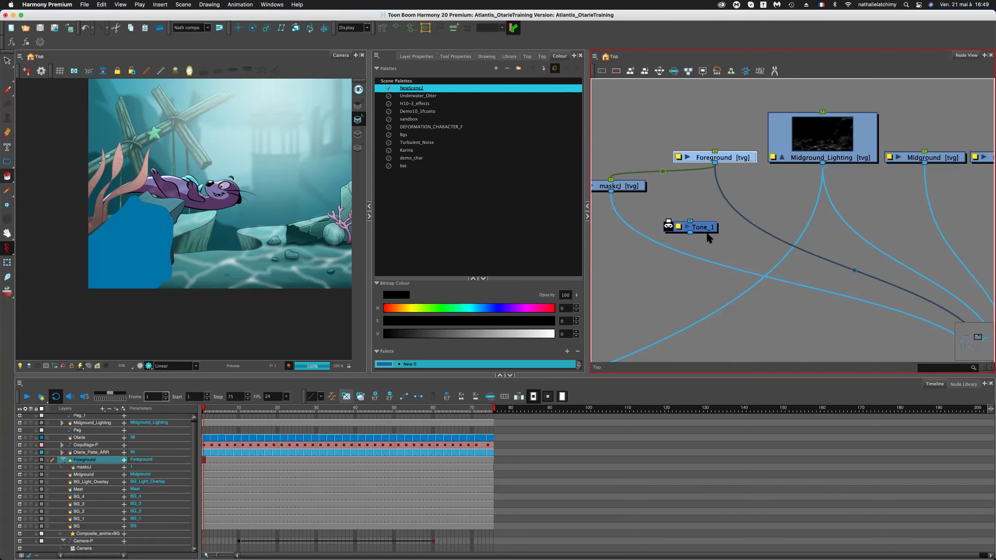
click(688, 157)
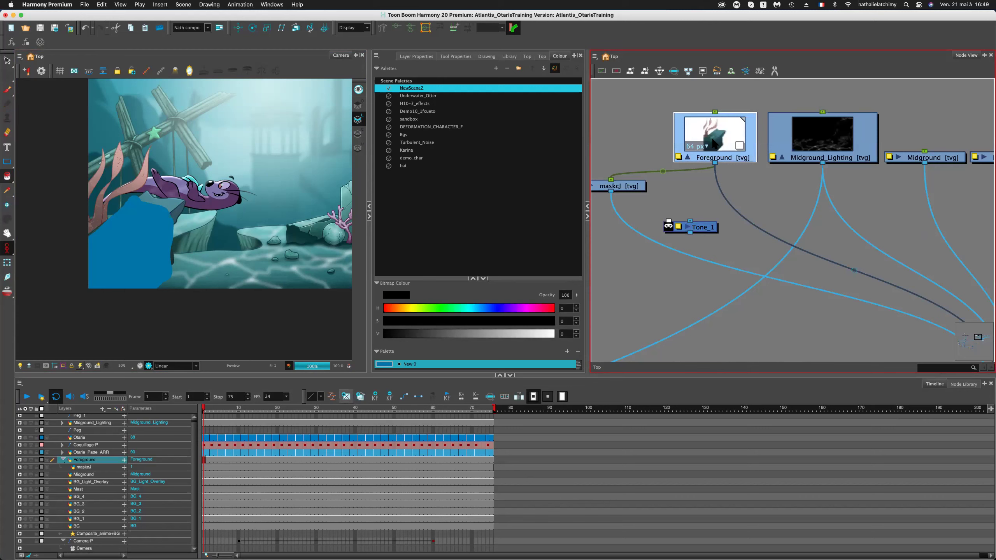
drag(709, 230, 745, 215)
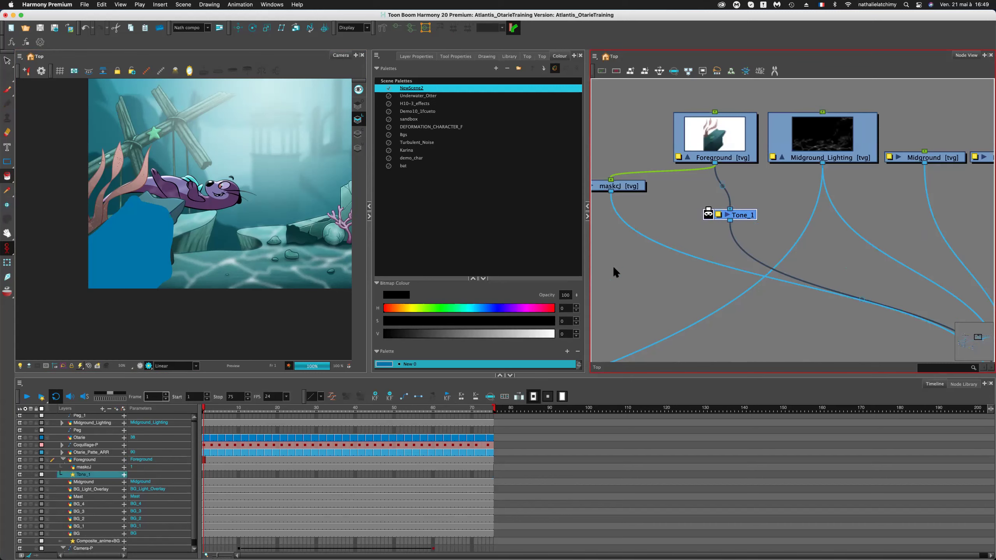
Reroute maskcJ's output from the composite to the matte port of the Tone_1 node.
scroll(702, 307, down, 8)
scroll(704, 314, up, 8)
click(710, 265)
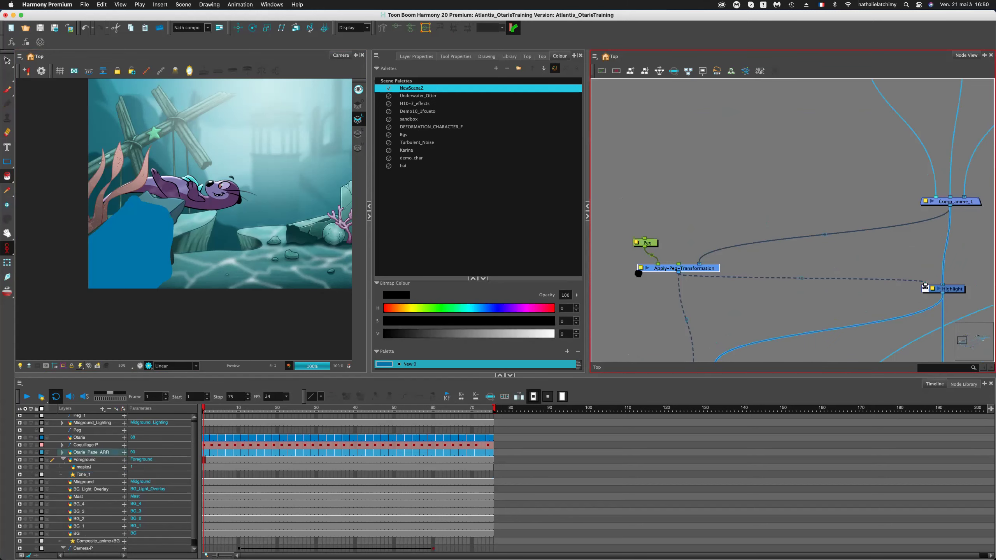
scroll(785, 253, down, 8)
scroll(701, 244, up, 6)
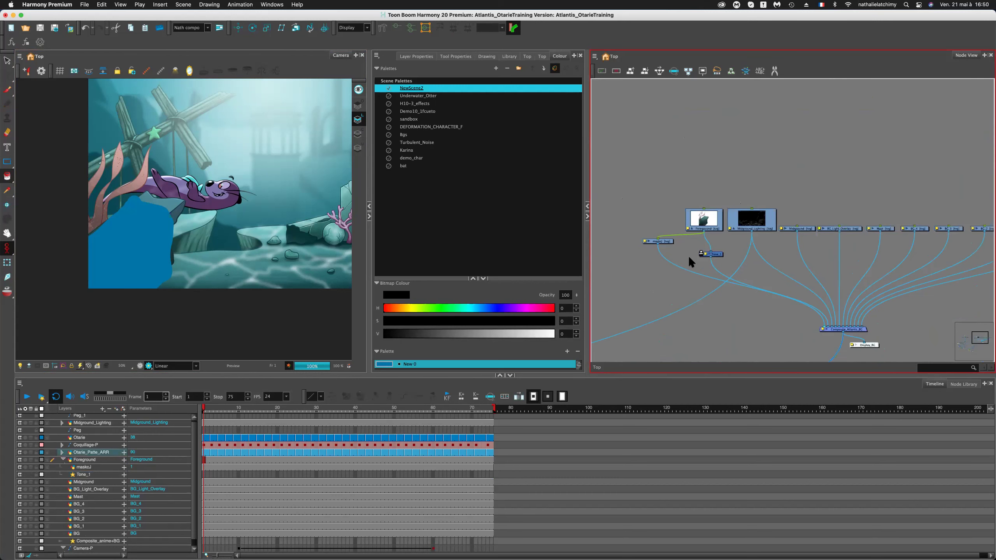
scroll(691, 261, up, 2)
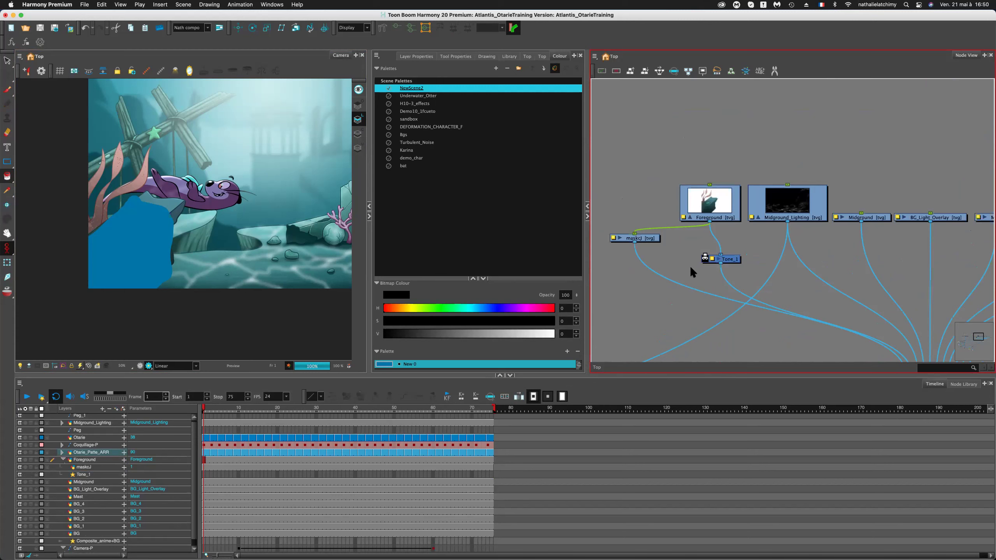
click(682, 284)
drag(683, 285, 707, 261)
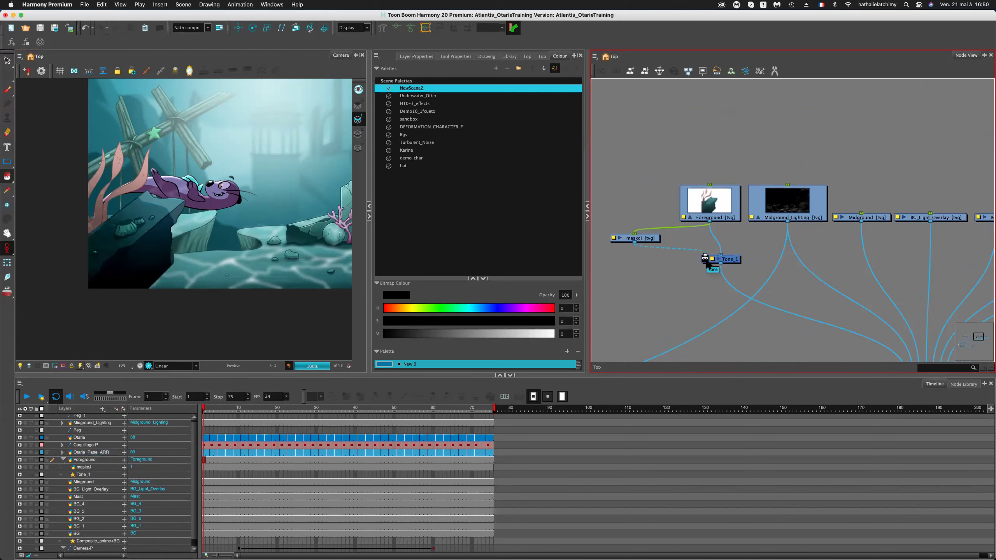
Set the Tone_1 node's blur radius to 20 and its intensity to 0.9.
click(171, 240)
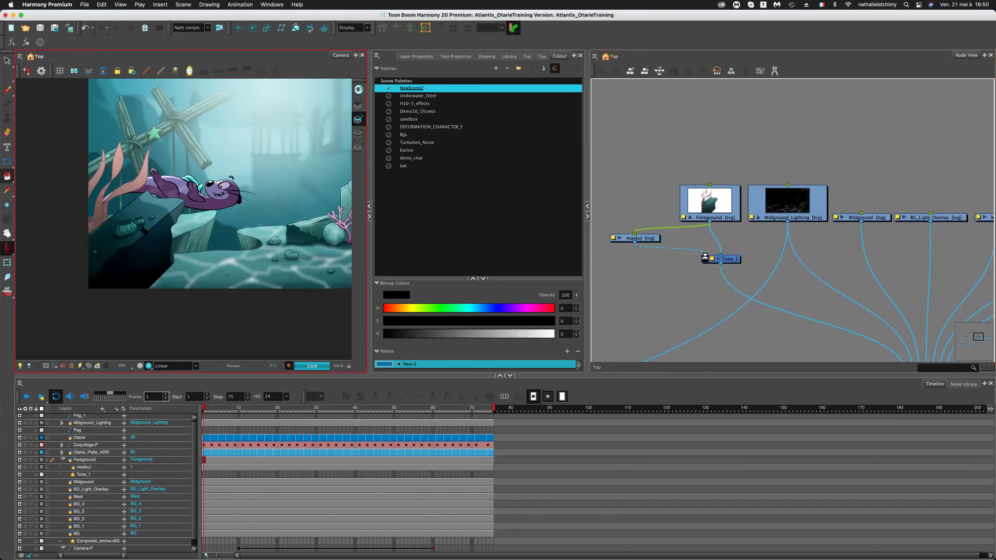
scroll(143, 231, up, 4)
scroll(143, 231, down, 2)
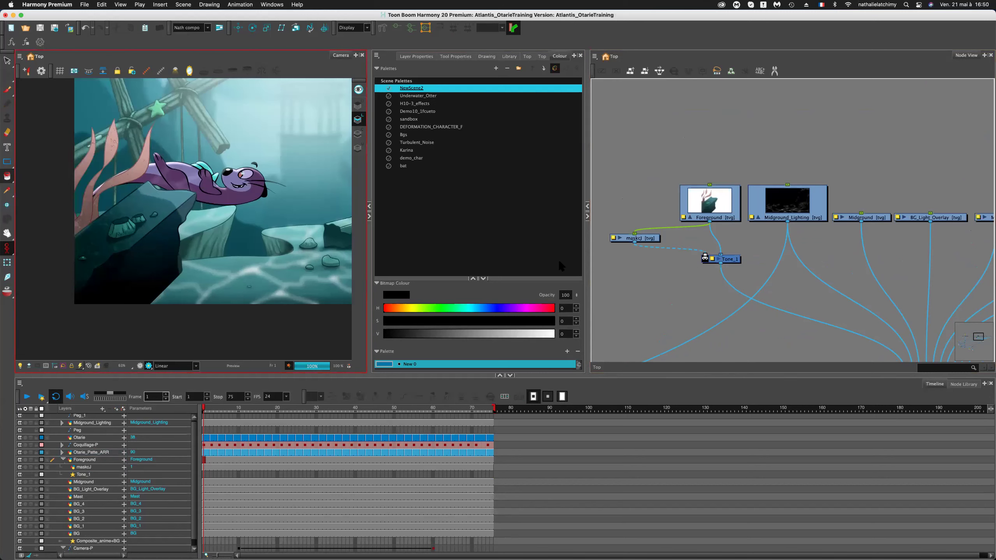
click(704, 263)
click(734, 260)
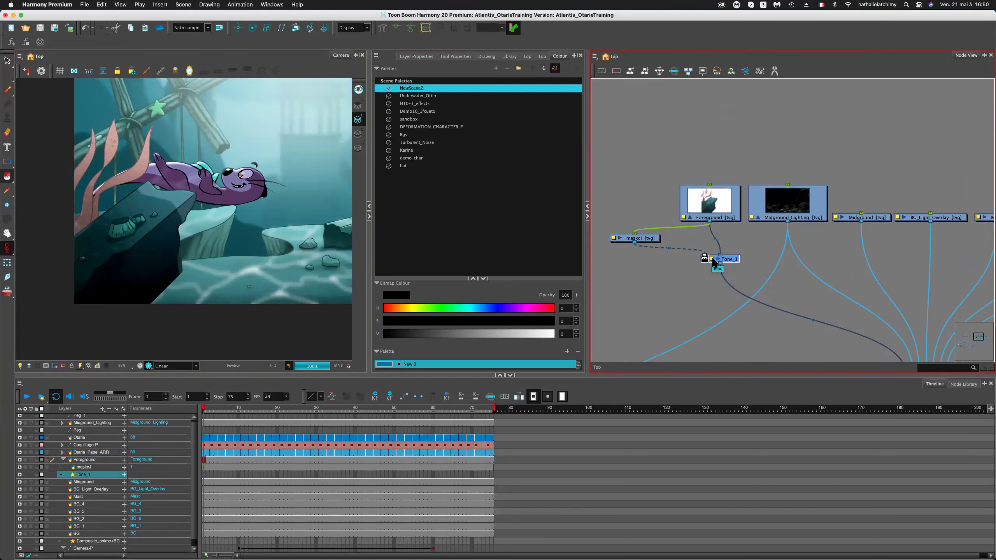
double_click(714, 262)
double_click(283, 109)
text(2)
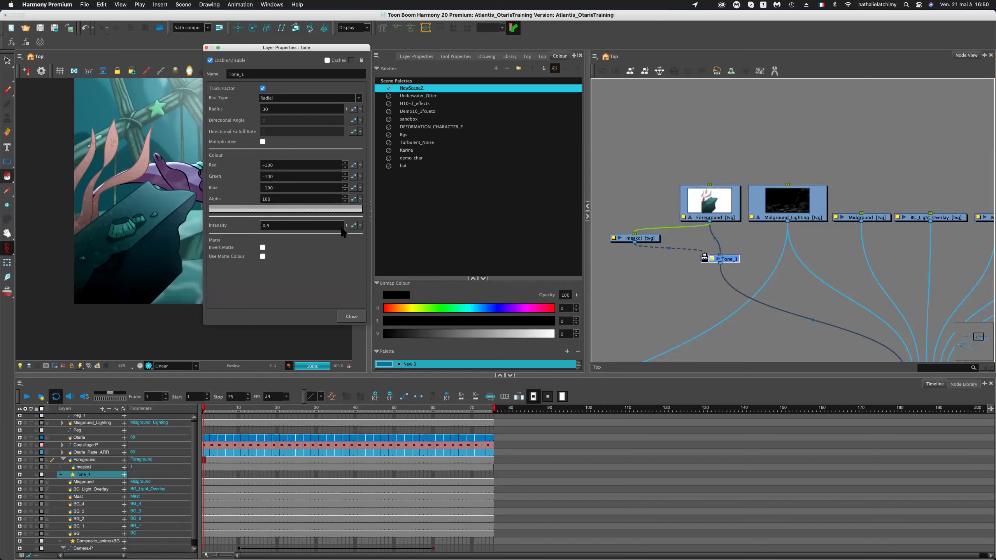
click(666, 295)
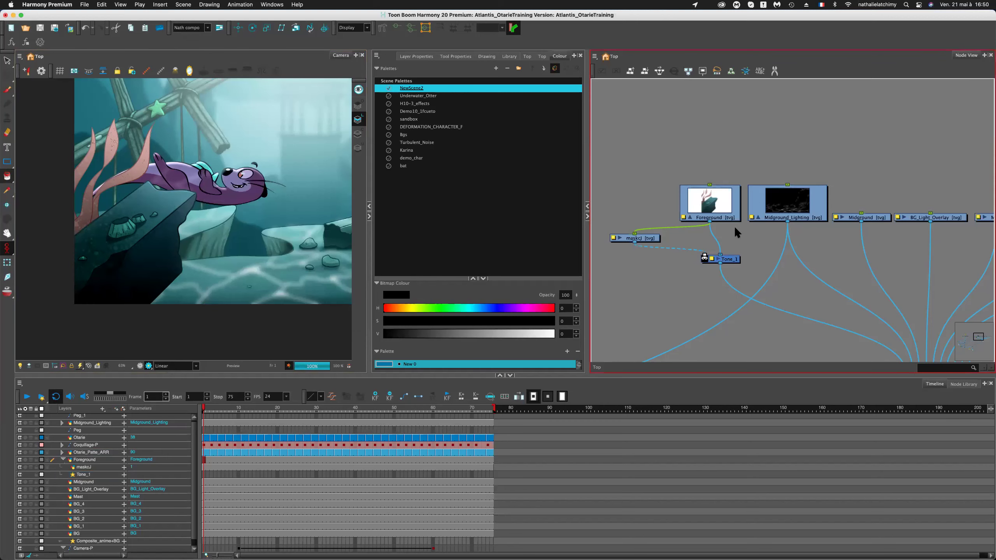
Move Tone_1 lower beneath Foreground and insert a Colour-Scale node into the connection between Foreground and Tone_1.
drag(719, 260, 716, 287)
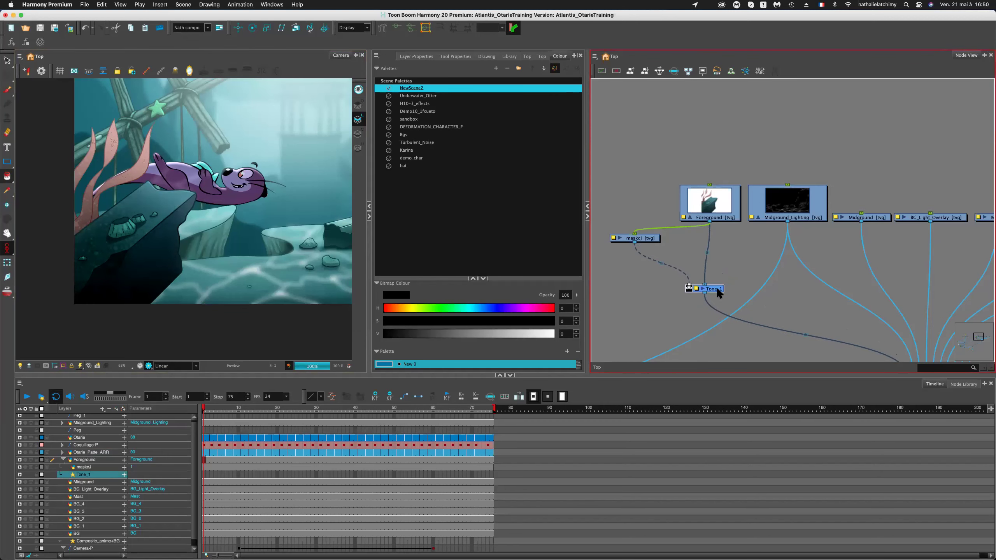
click(733, 258)
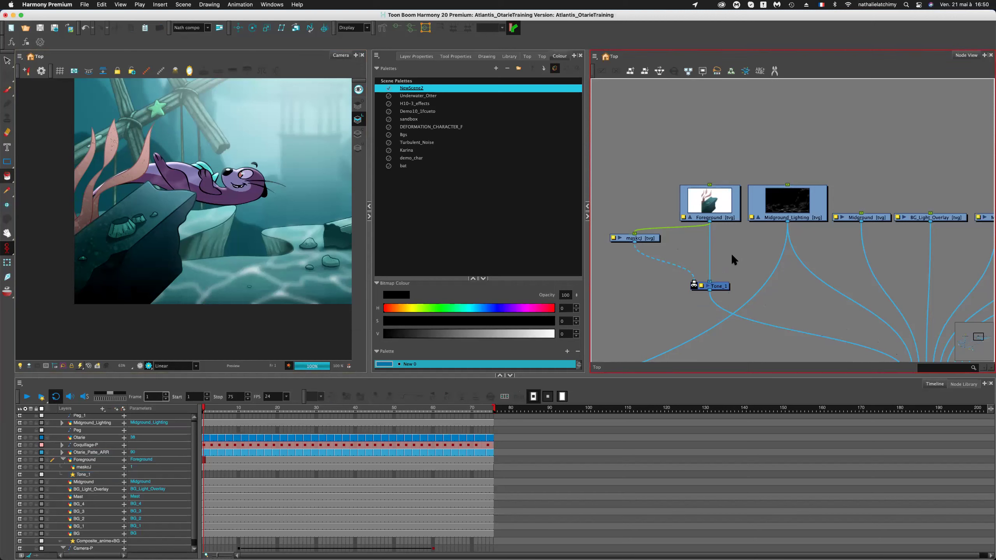
key(Tab)
text(c)
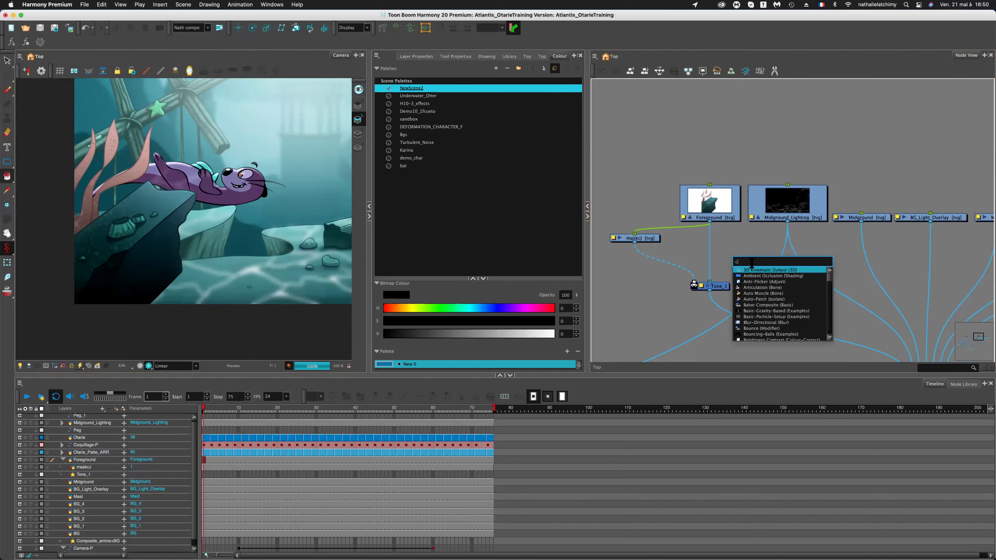
text(olour)
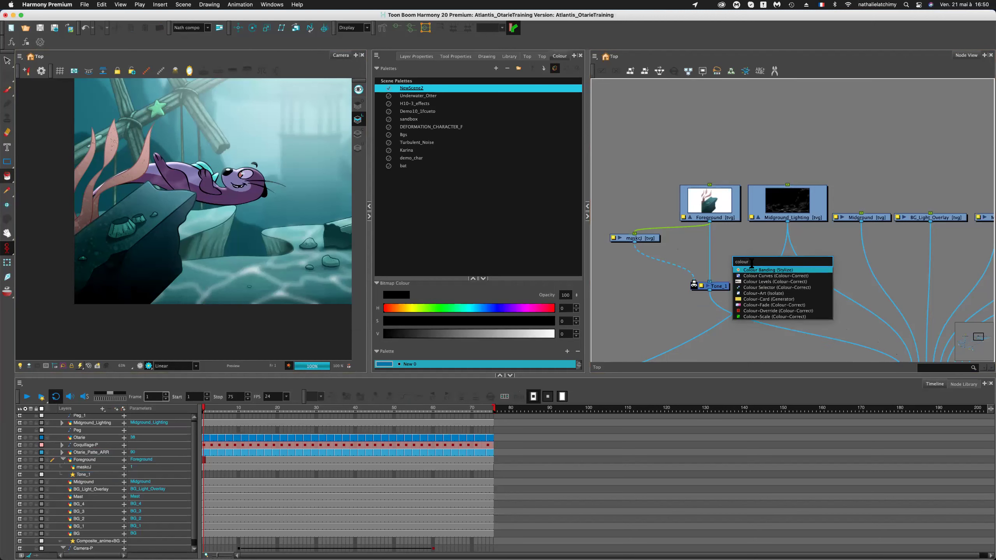
click(759, 316)
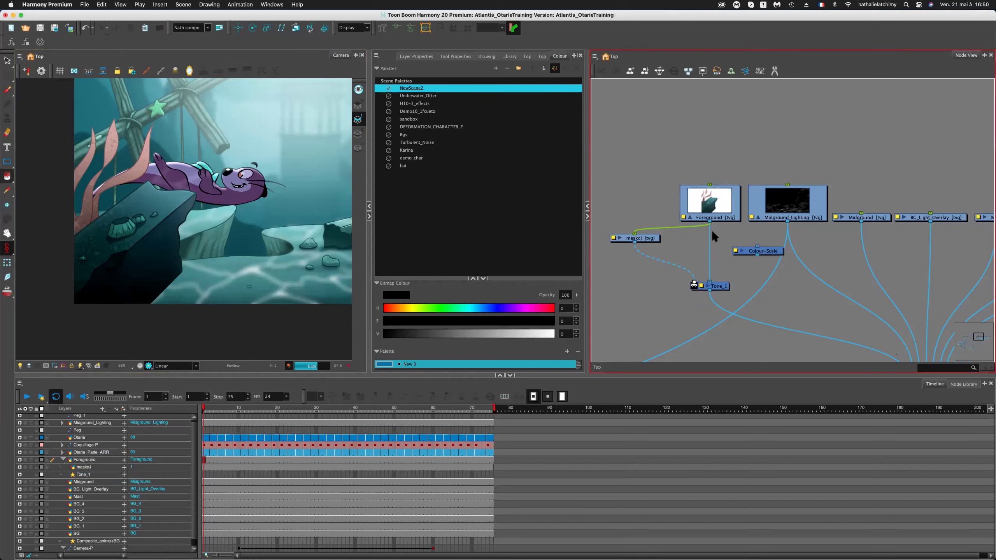
drag(777, 253, 726, 248)
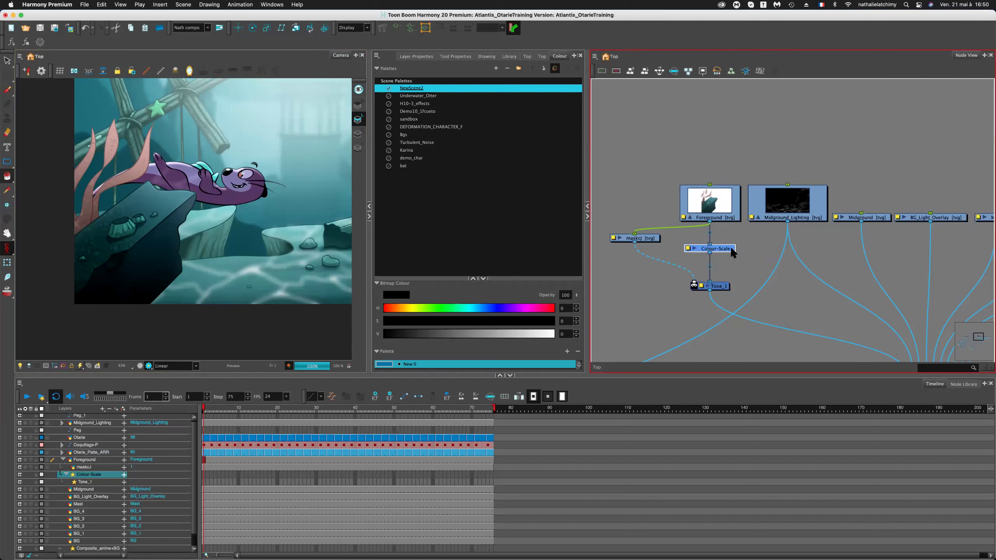
Set the Colour-Scale node's Green to 1.2, Blue to 1.3 and Alpha to 0.8.
click(689, 248)
click(342, 99)
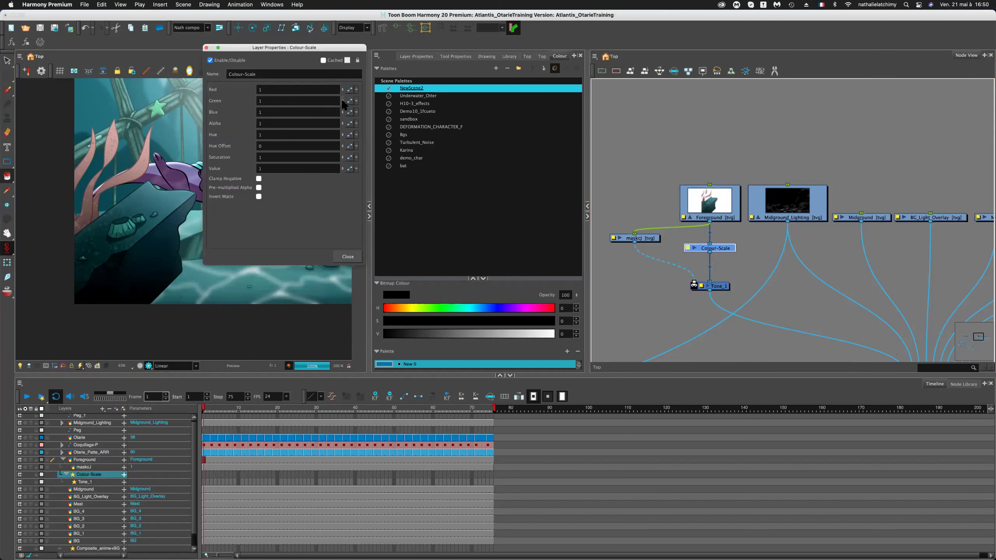
drag(342, 95, 343, 93)
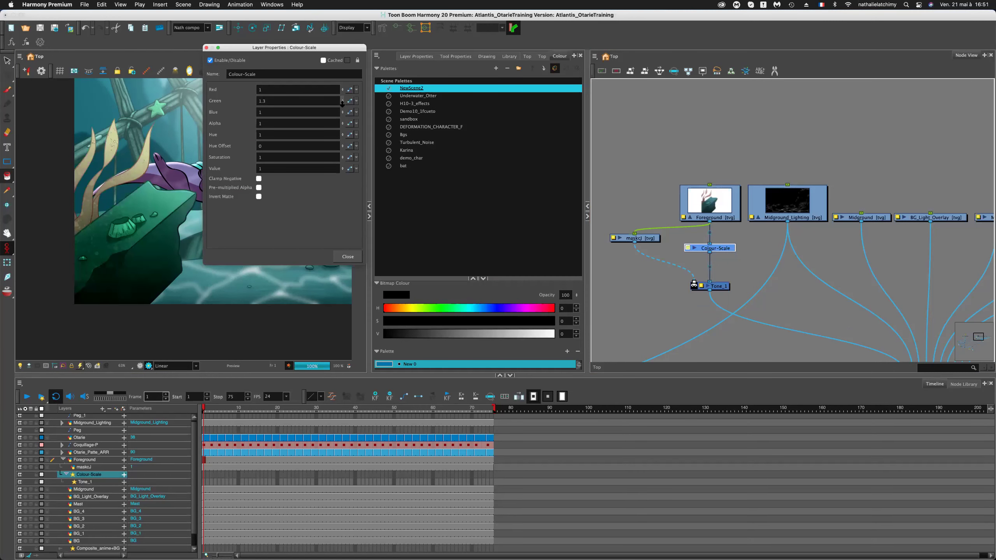
click(343, 102)
drag(343, 118, 341, 105)
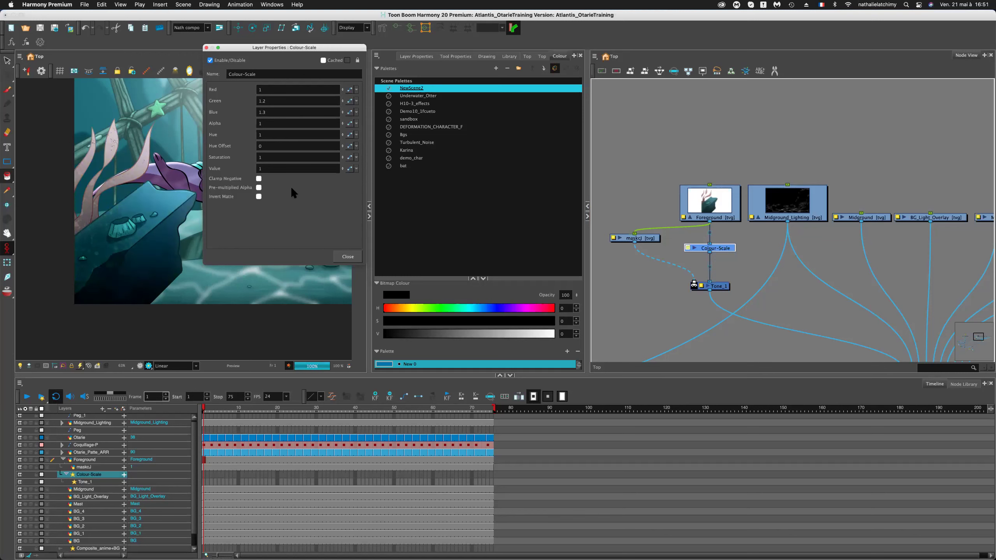
drag(343, 126, 342, 130)
drag(344, 128, 342, 119)
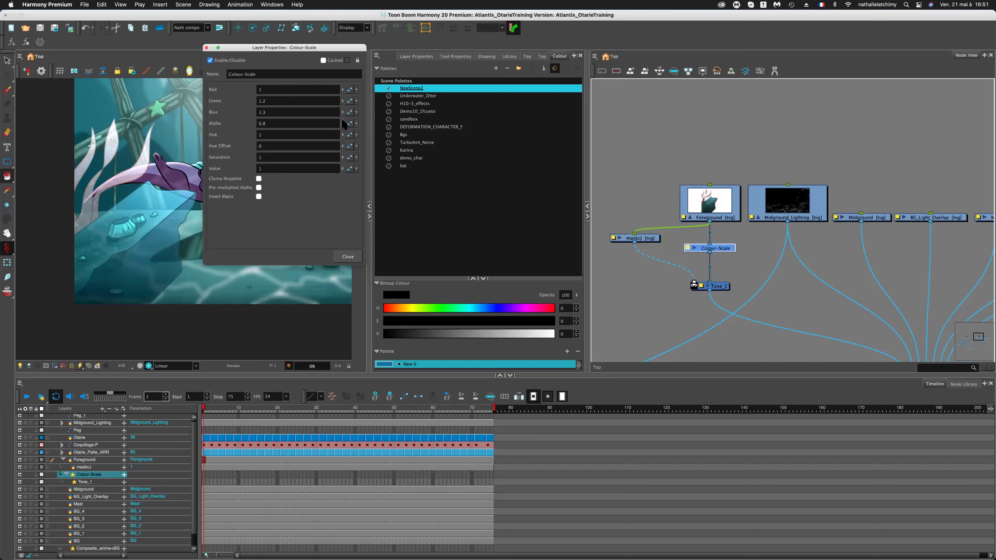
Connect the Colour-Scale node's output directly to the Composite_Atlantis_BG node.
drag(718, 246, 827, 329)
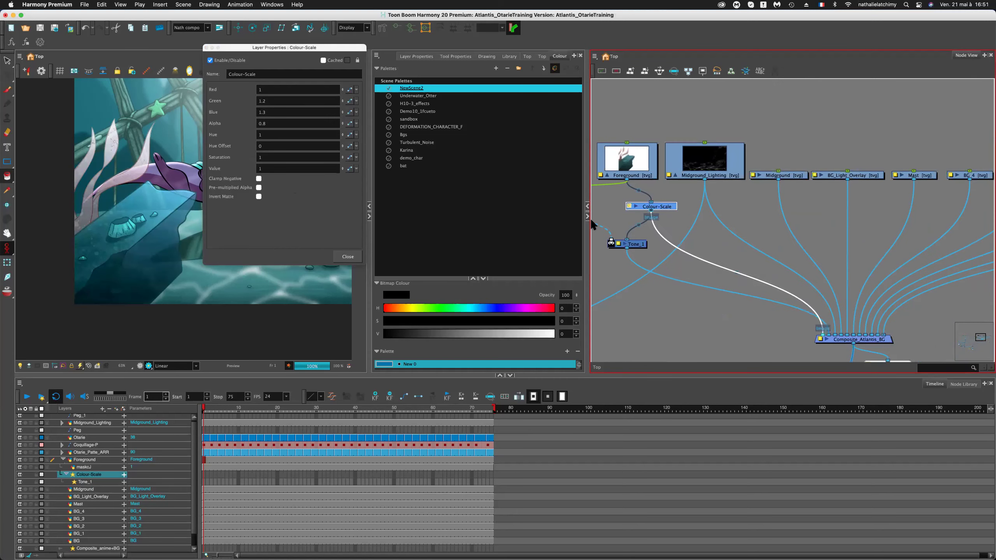
Try connecting Foreground directly to Tone_1, and toggle the Colour-Scale and Tone_1 nodes off and on to compare their effects.
scroll(627, 181, up, 1)
drag(627, 180, 627, 255)
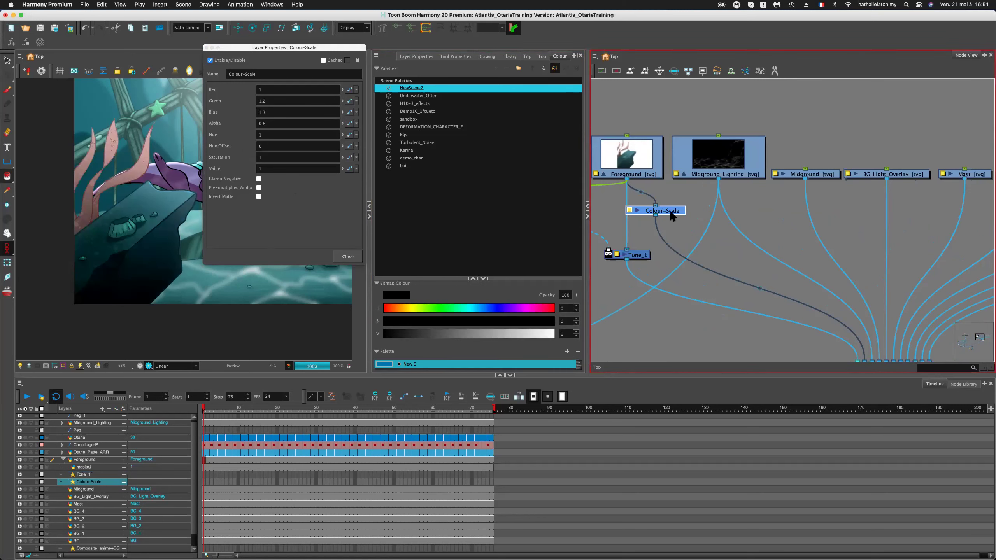
key(d)
key(d)
click(666, 222)
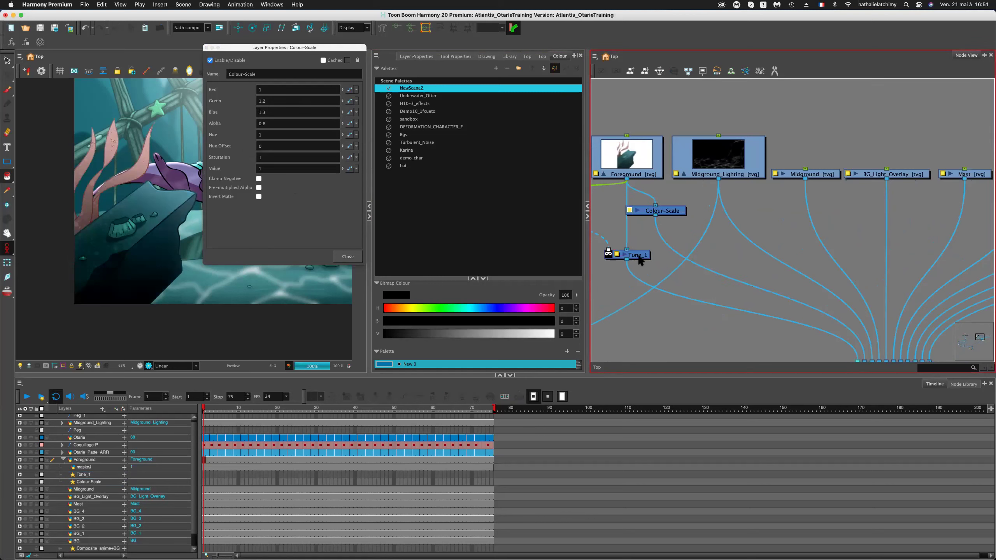
click(638, 254)
key(d)
key(d)
click(663, 234)
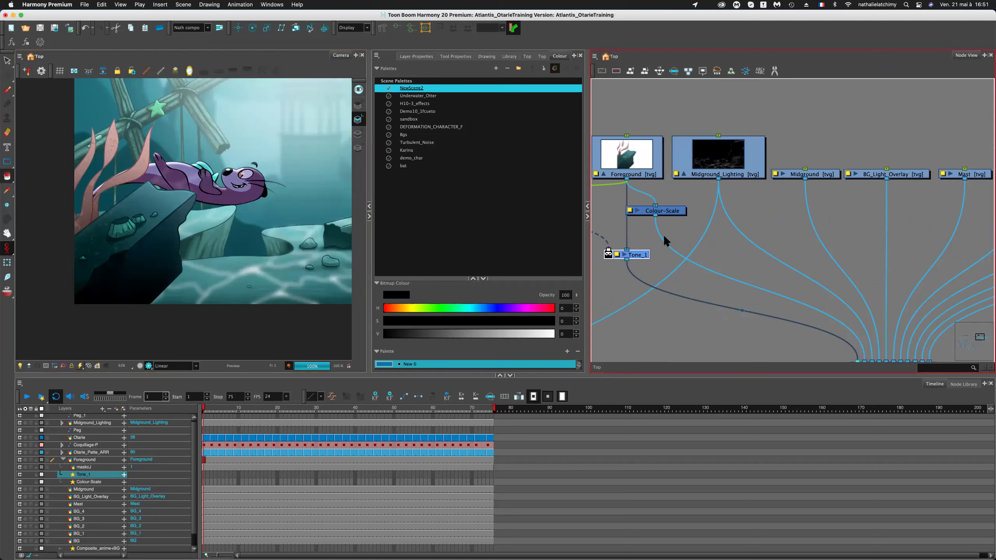
Connect the Colour-Scale node's output to both Tone_1 and Composite_Atlantis_BG.
drag(662, 239, 629, 252)
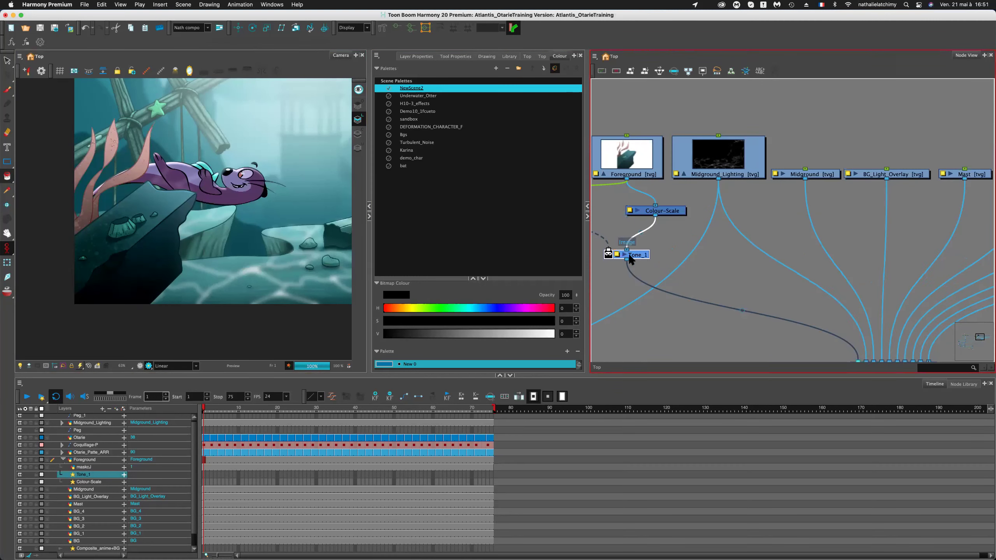
click(654, 234)
drag(655, 215, 857, 358)
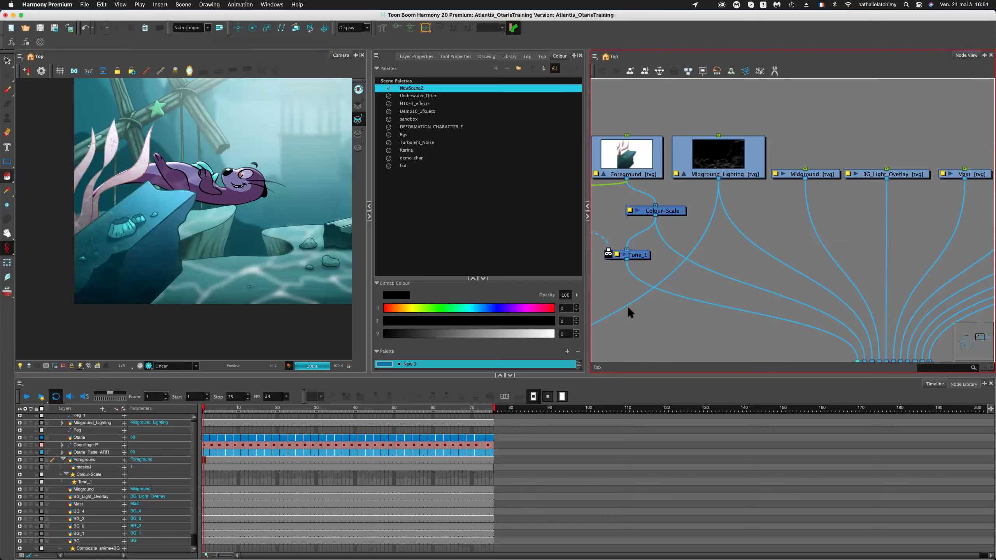
Try feeding Tone_1 directly from Foreground without the colour correction, and restore its connection from Colour-Scale.
click(640, 255)
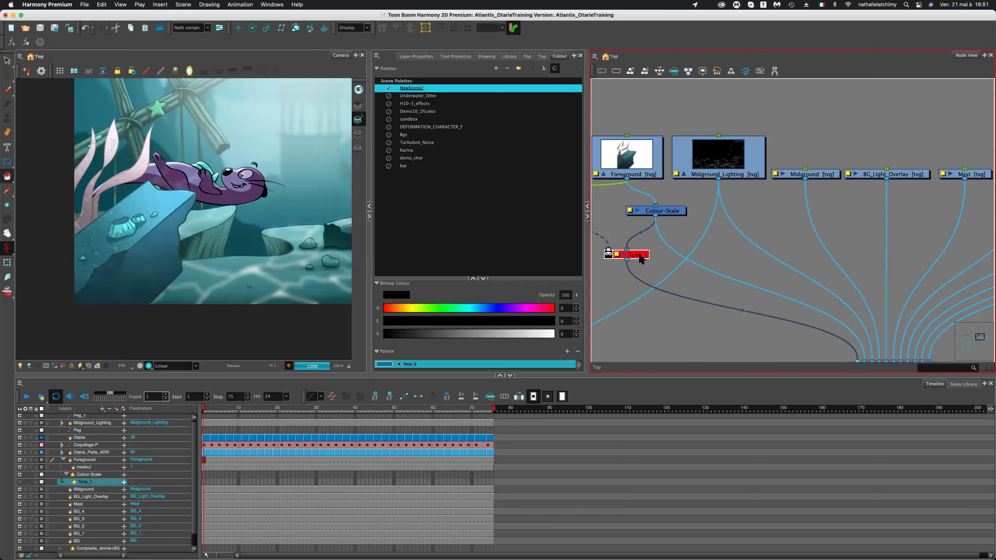
scroll(186, 227, down, 3)
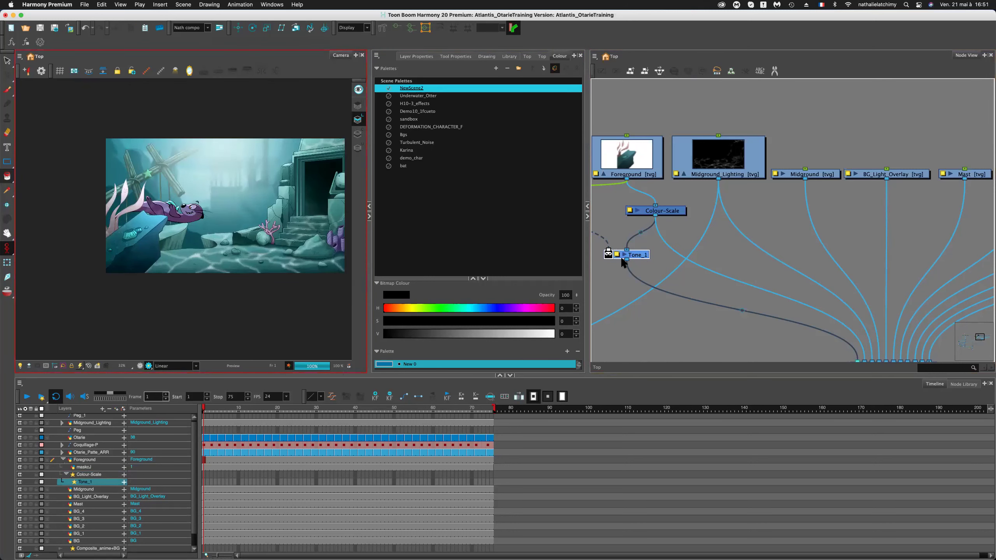
click(662, 211)
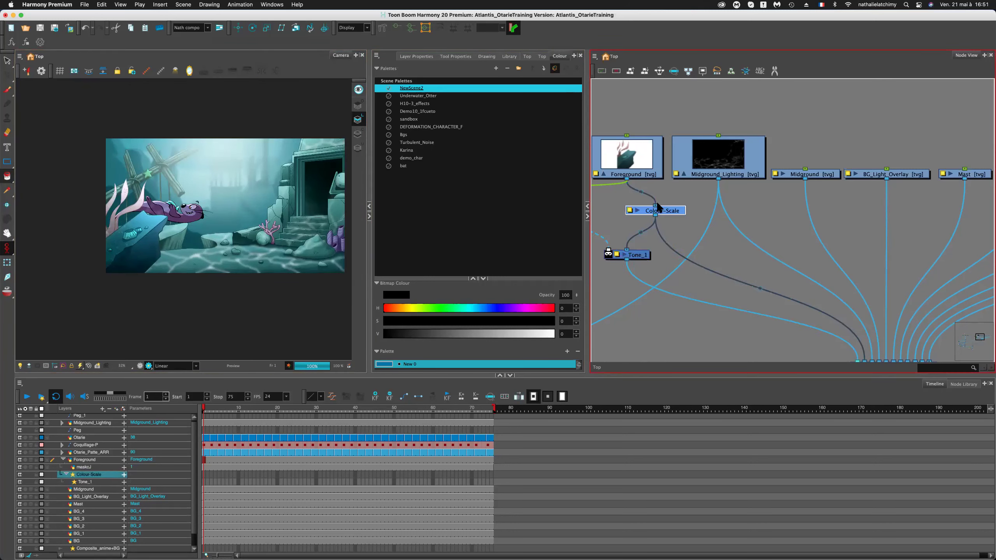
drag(624, 253, 643, 237)
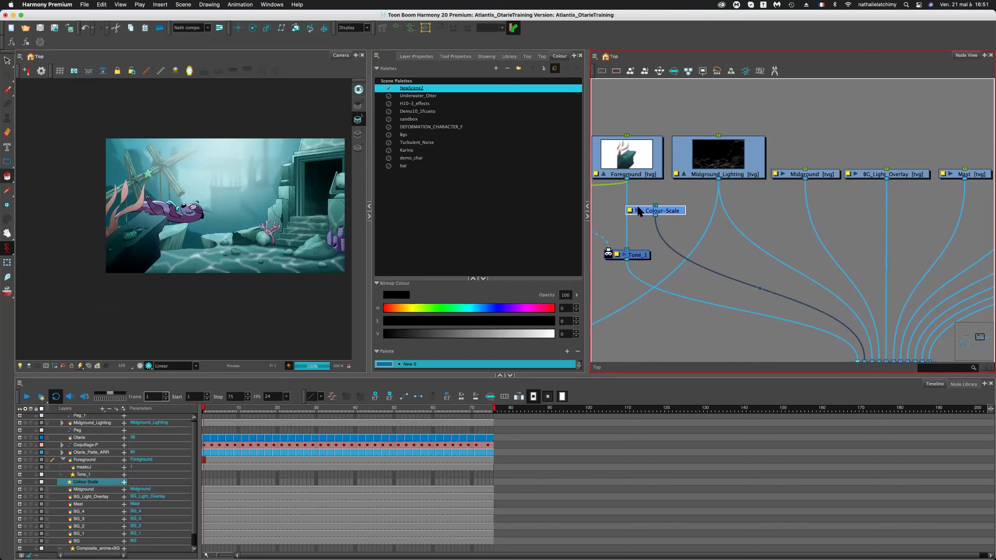
mouse_move(627, 250)
mouse_down()
mouse_move(664, 206)
mouse_move(631, 255)
mouse_up()
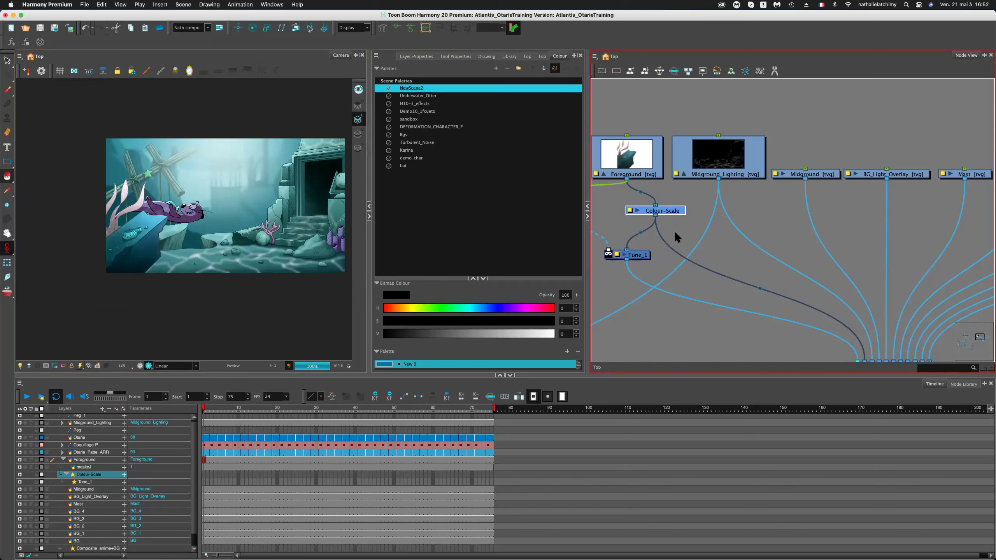
Toggle the Tone_1 node and examine the Foreground shading against the whole scene in the camera image.
click(643, 262)
click(618, 253)
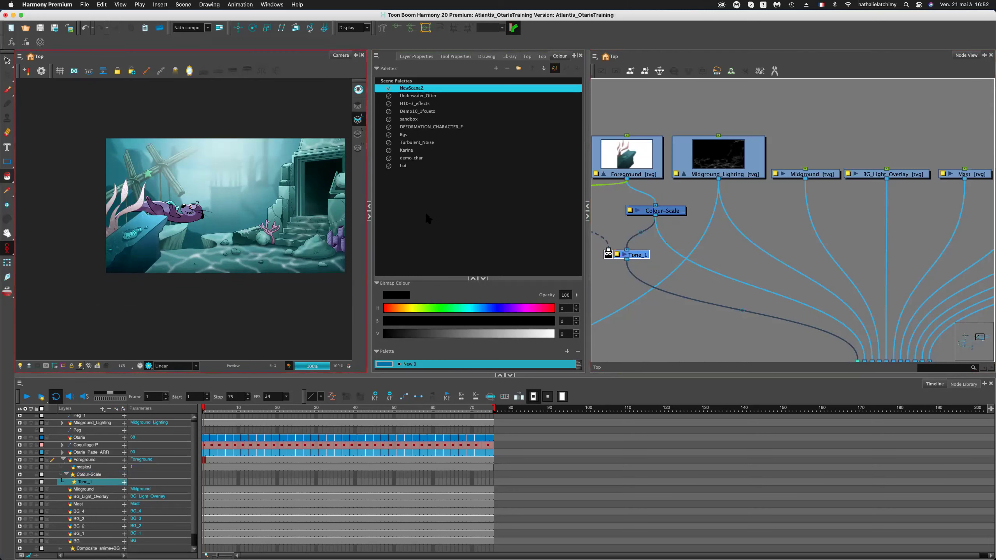
scroll(259, 214, down, 2)
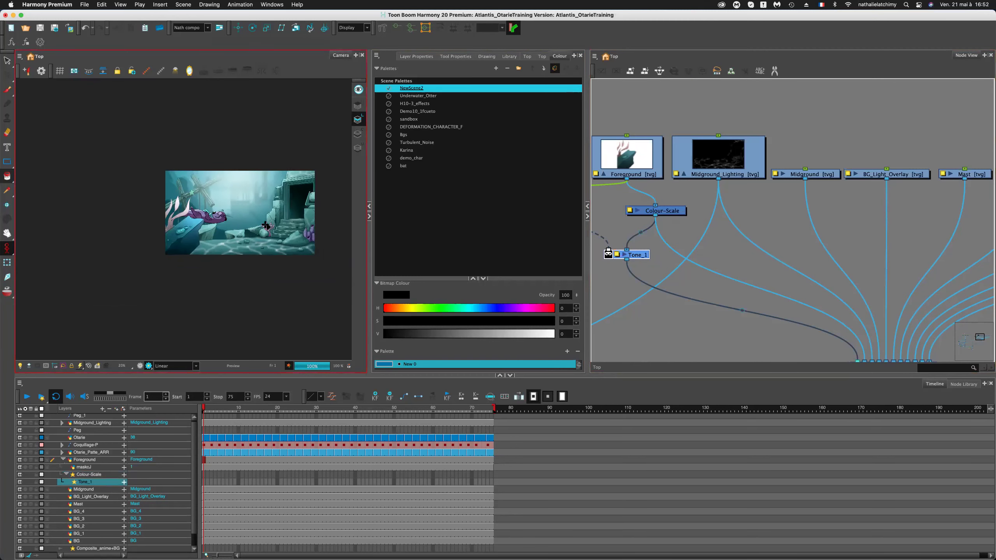
scroll(257, 212, down, 1)
scroll(244, 232, up, 3)
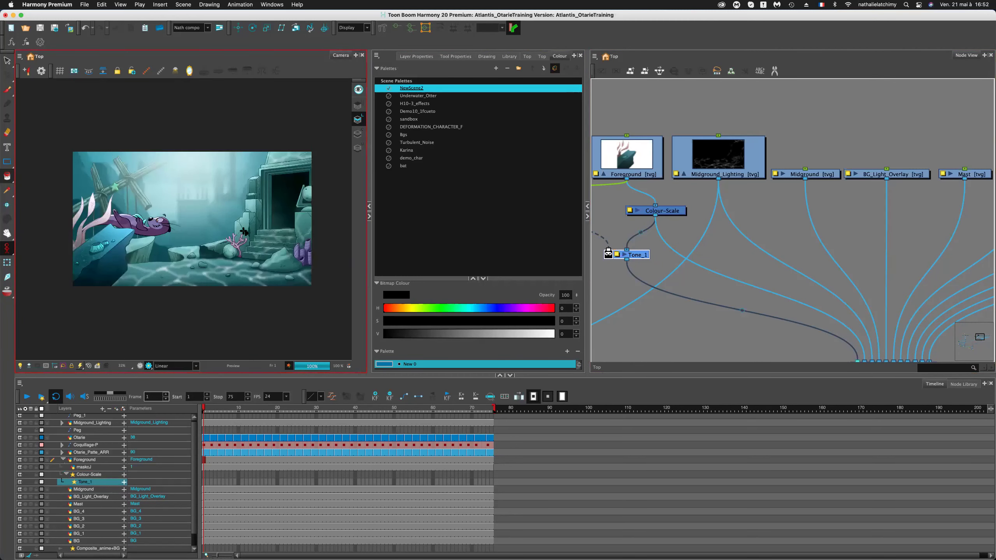
scroll(244, 231, up, 1)
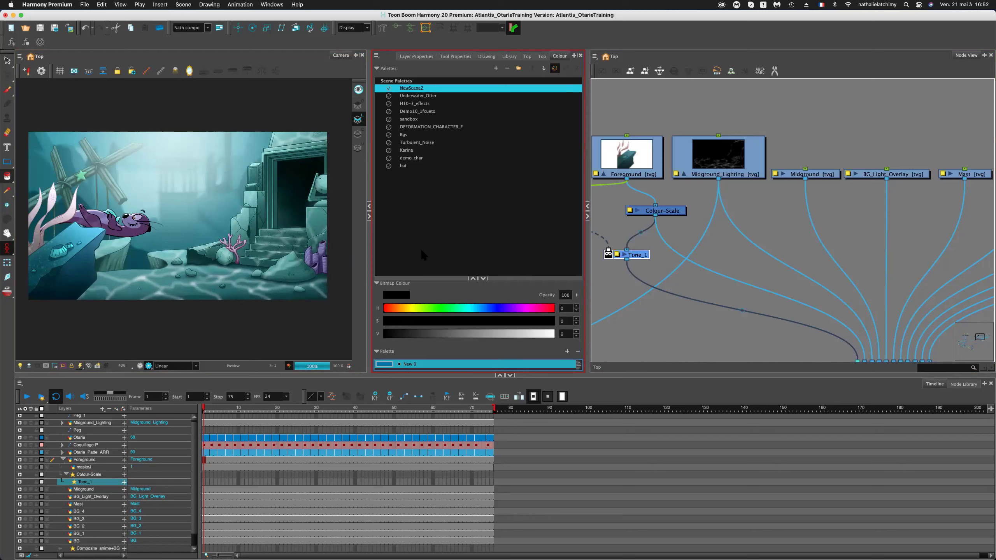
Examine the Composite_anime+BG node and the connections that feed it.
click(664, 345)
scroll(679, 244, down, 4)
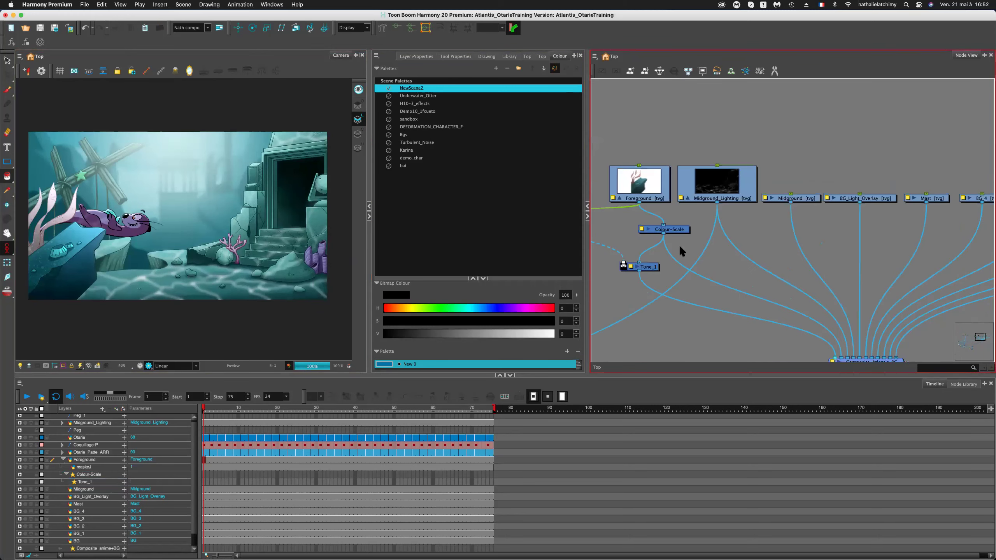
scroll(693, 285, down, 5)
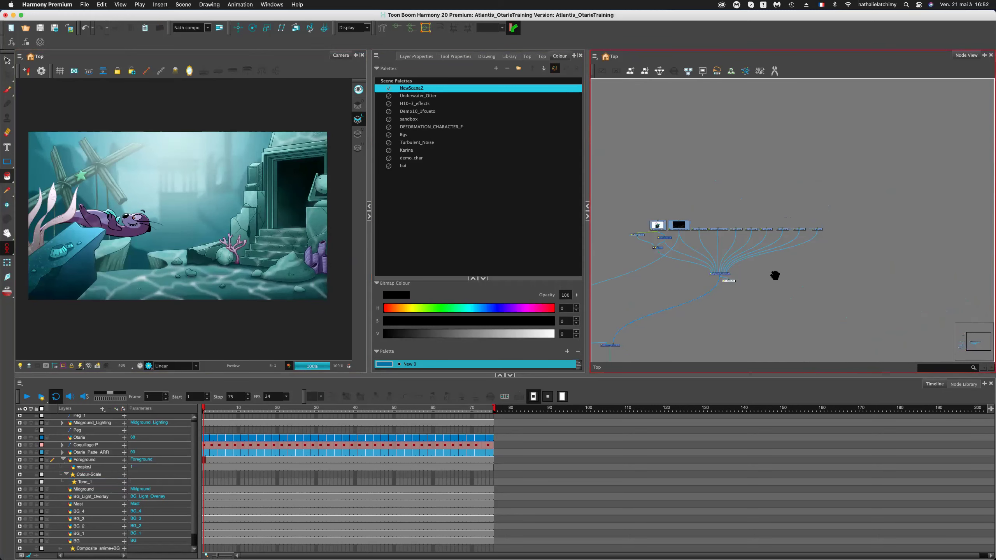
drag(715, 324, 714, 330)
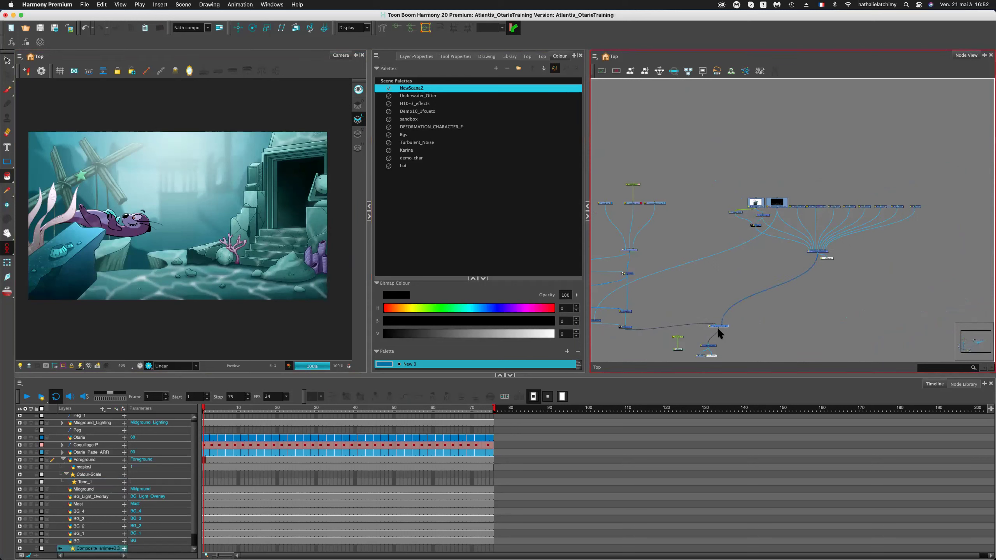
scroll(713, 329, up, 6)
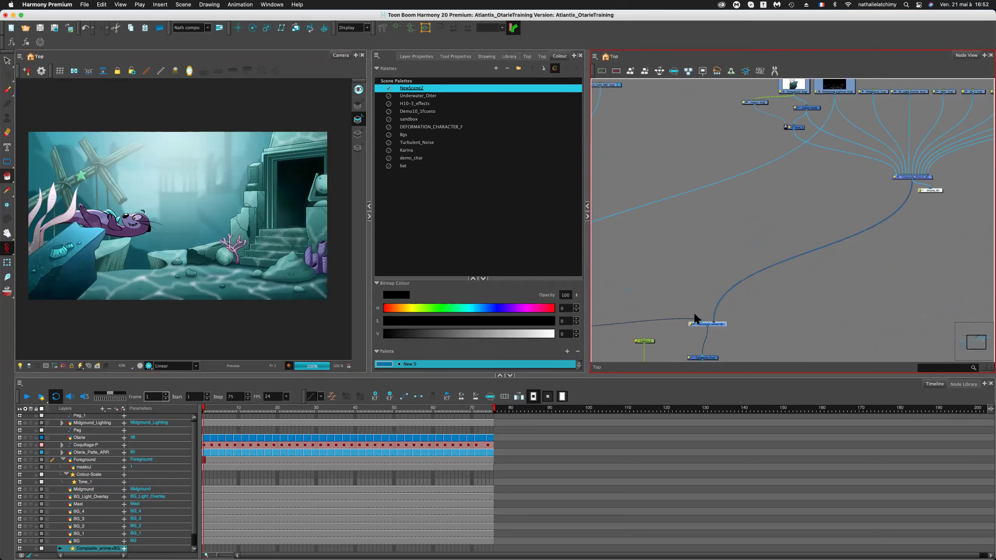
scroll(668, 318, up, 1)
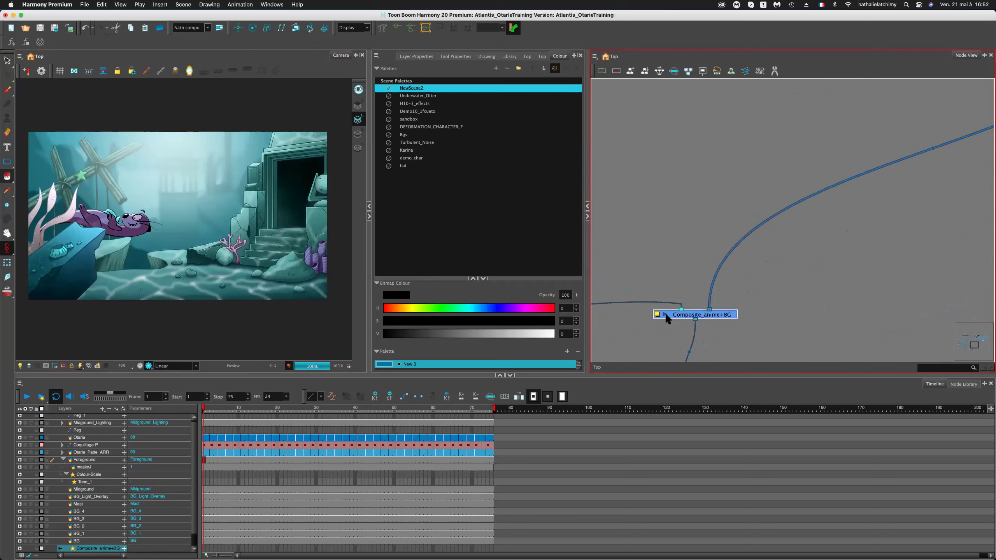
Show the thumbnail preview of the Composite_Atlantis_BG node to inspect the assembled background.
scroll(714, 317, down, 6)
scroll(636, 327, down, 3)
drag(811, 333, 766, 347)
scroll(763, 286, up, 1)
drag(769, 265, 767, 295)
click(800, 275)
scroll(800, 275, up, 2)
scroll(692, 340, right, 8)
scroll(771, 327, up, 5)
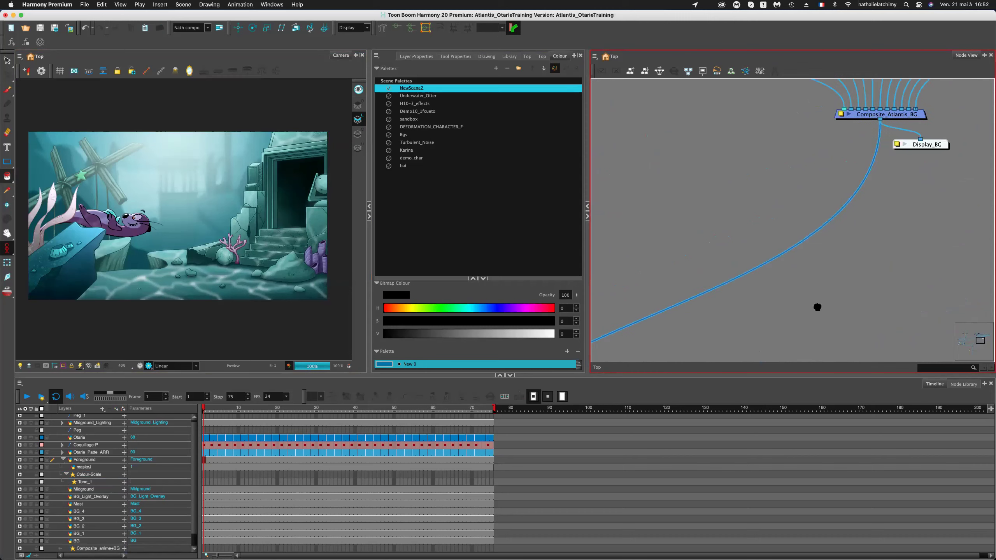
scroll(811, 201, up, 5)
scroll(811, 202, right, 4)
click(791, 196)
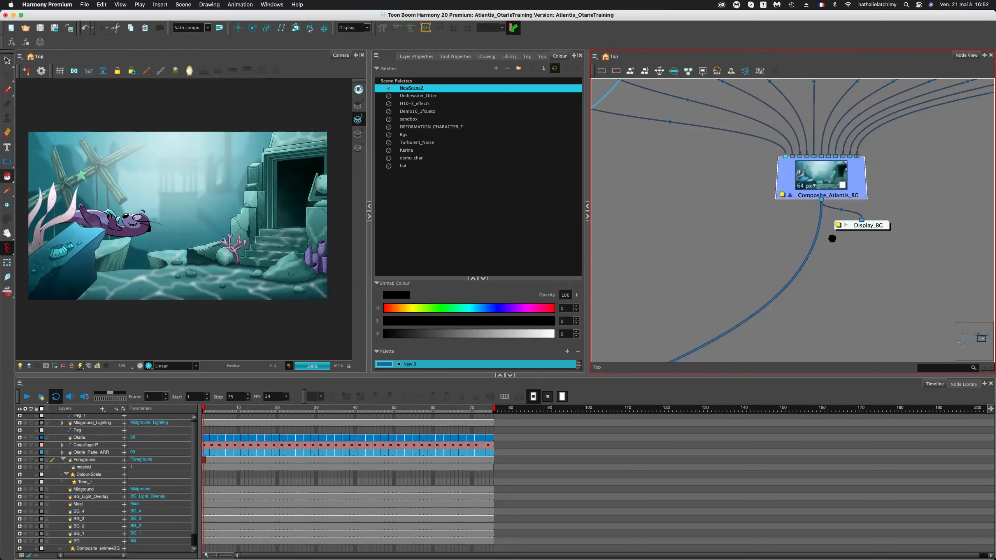
Show the Highlight_1 node's thumbnail preview to check the otter, and collapse it again.
scroll(833, 239, down, 10)
scroll(756, 305, left, 4)
scroll(698, 268, left, 5)
scroll(725, 237, up, 5)
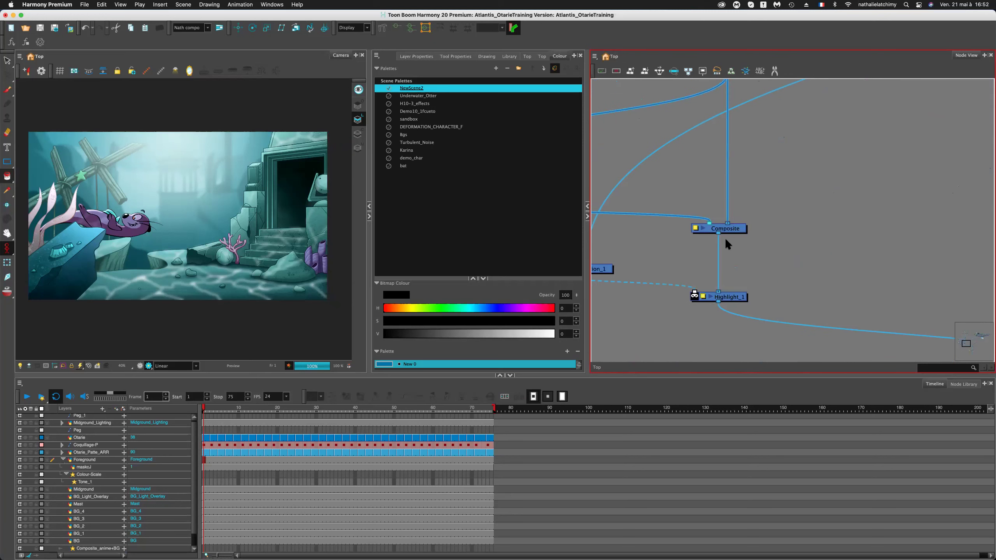
click(708, 295)
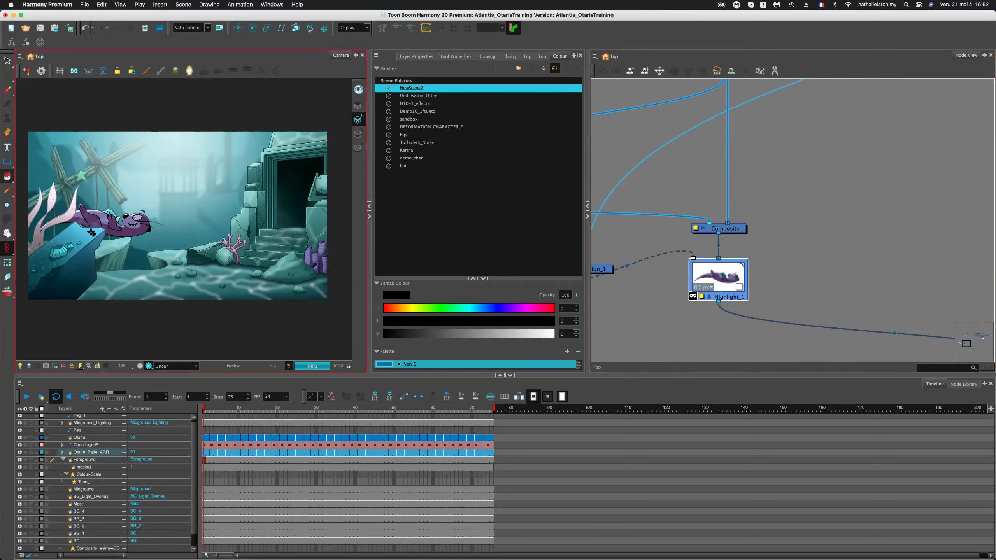
click(708, 294)
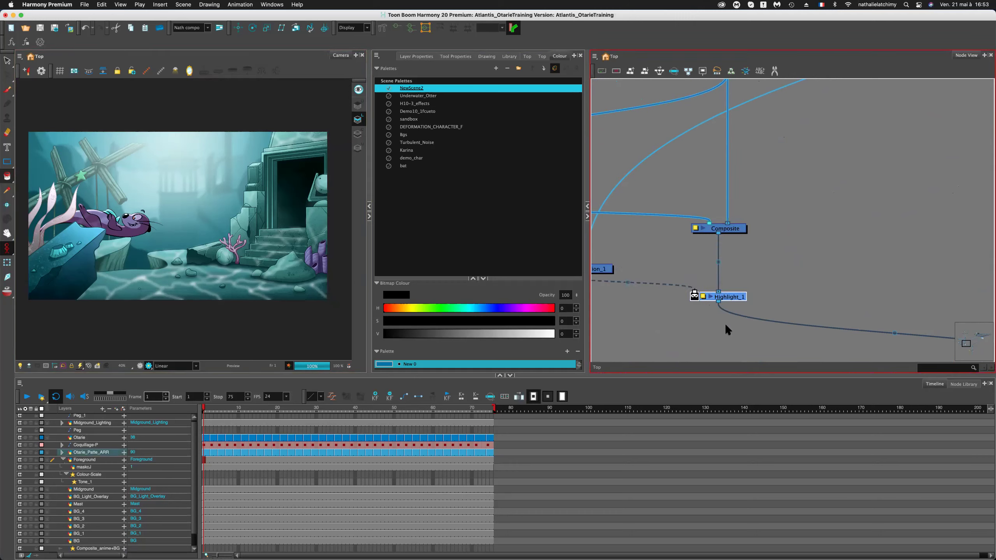
Enlarge the Composite_anime+BG node's thumbnail preview at 1024 px resolution to inspect the combined image, and collapse it again.
scroll(725, 328, down, 5)
scroll(762, 260, down, 5)
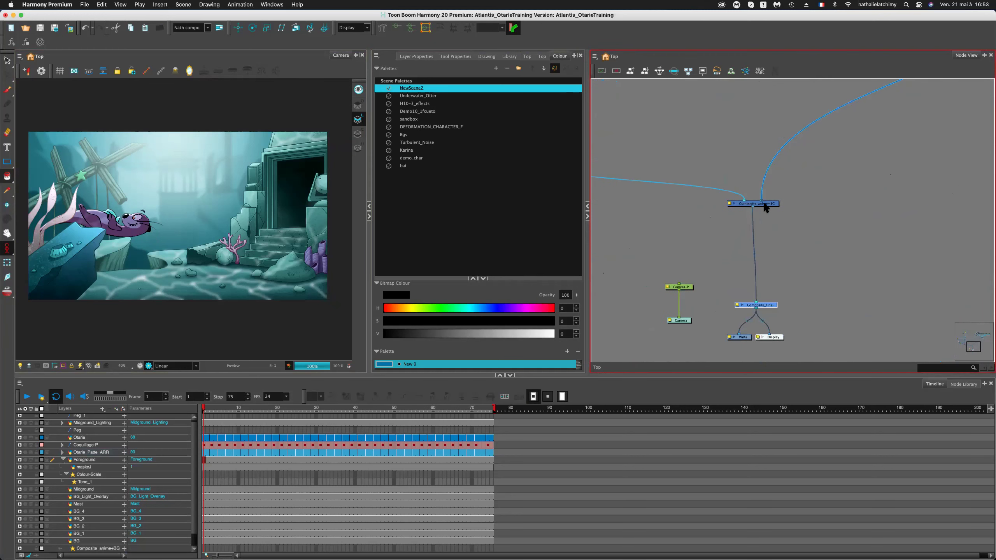
click(735, 203)
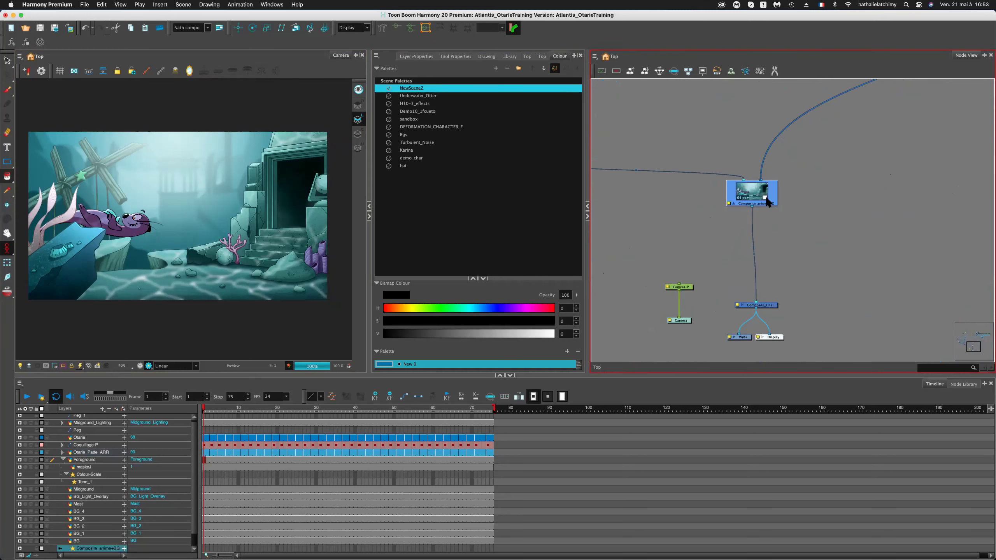
drag(779, 172, 834, 108)
click(679, 198)
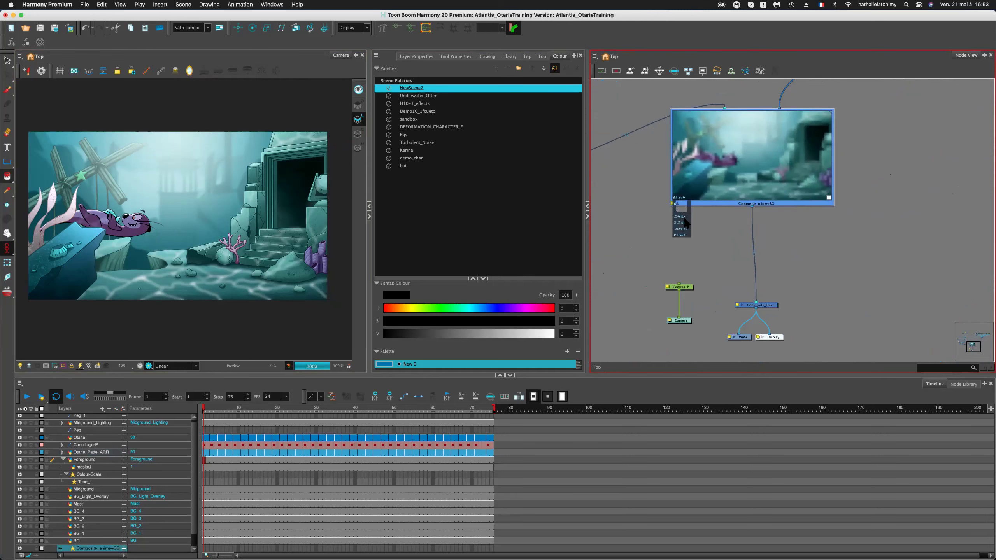
click(683, 228)
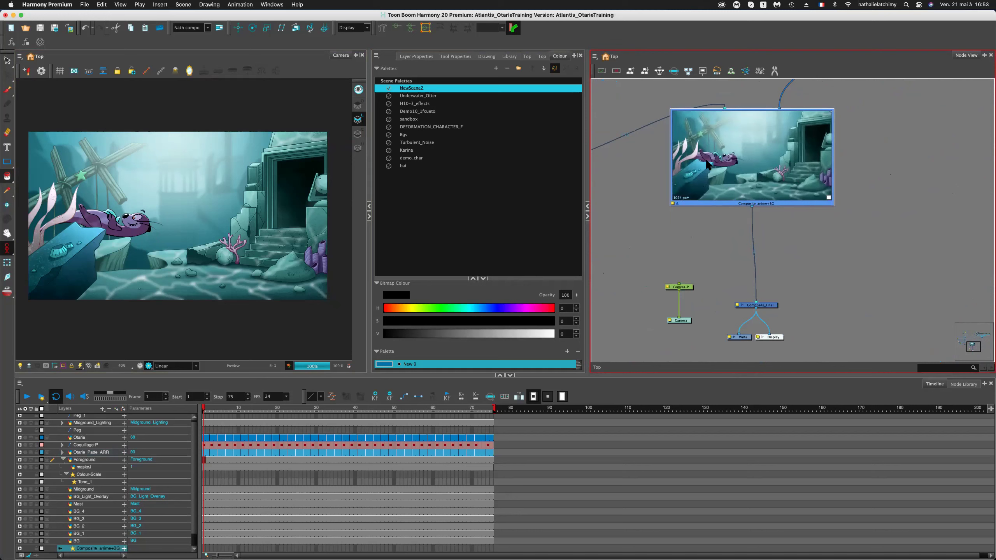
click(677, 203)
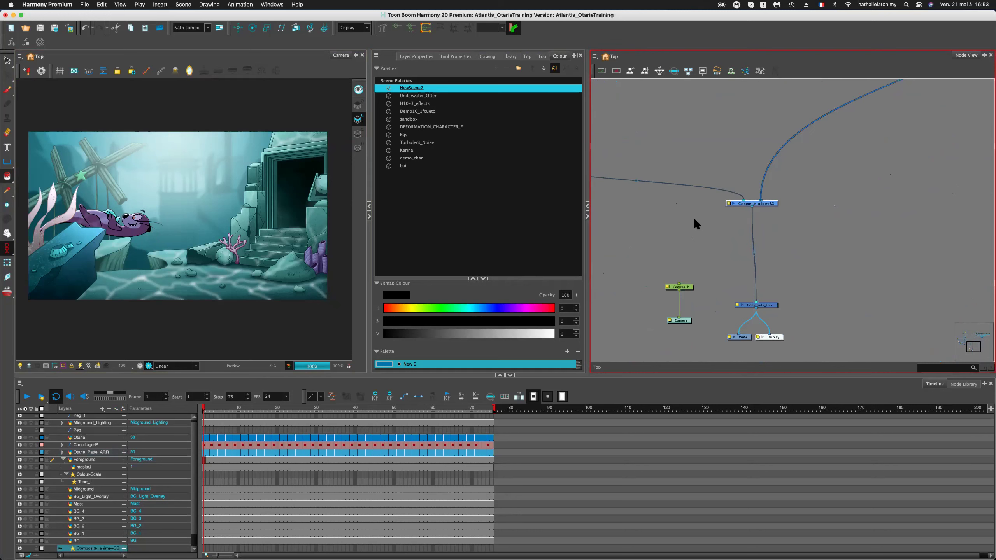
Add a Turbulence node beside the connection between Composite_anime+BG and Composite_Final.
click(763, 204)
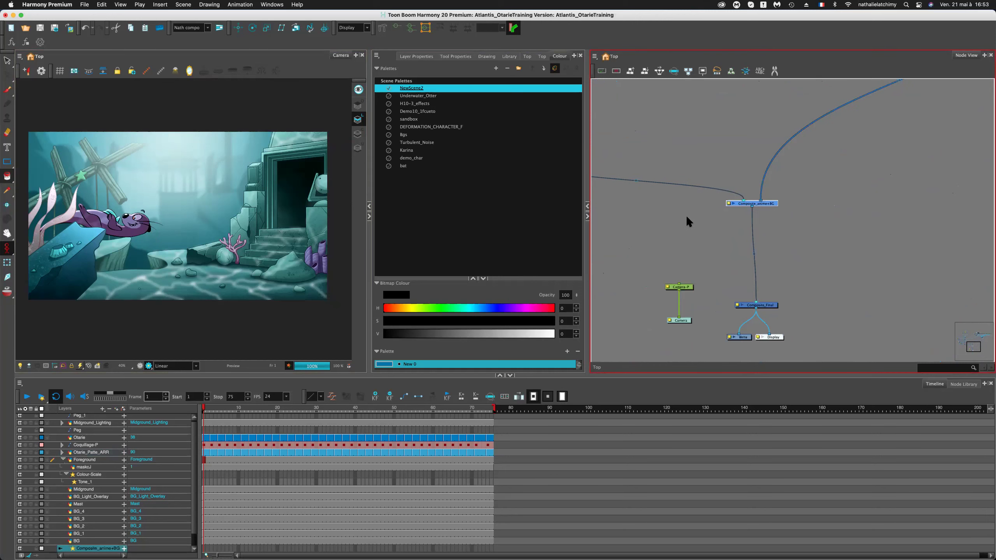
click(687, 219)
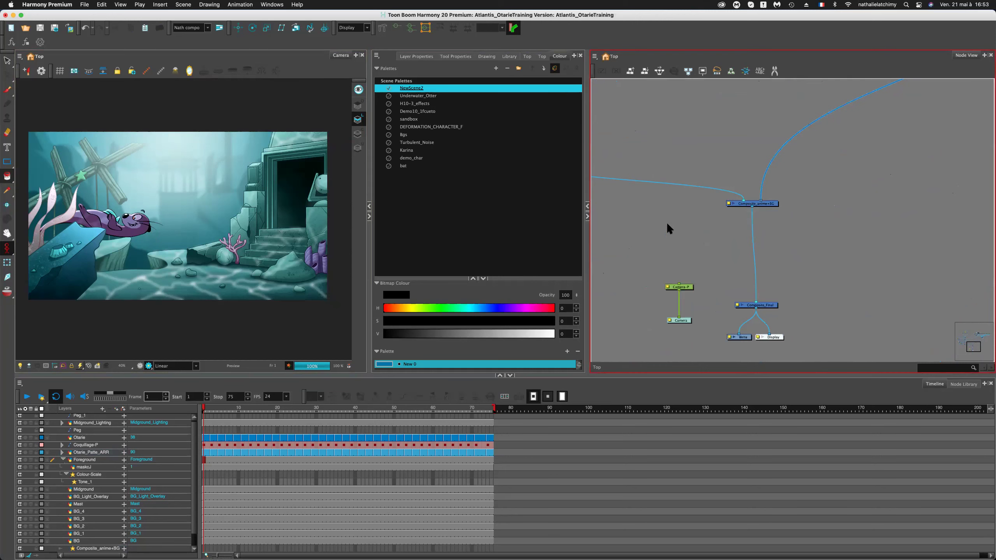
key(Tab)
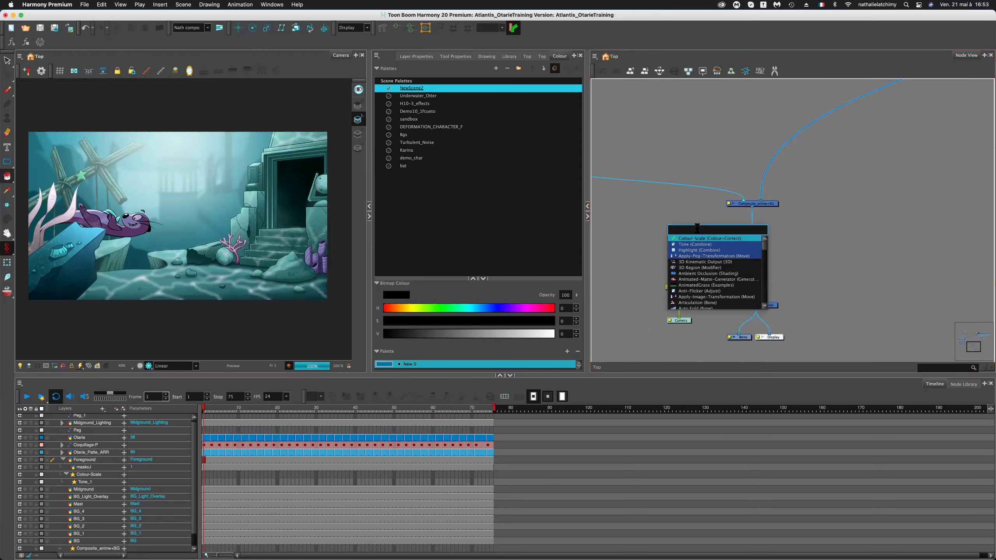
text(turbul)
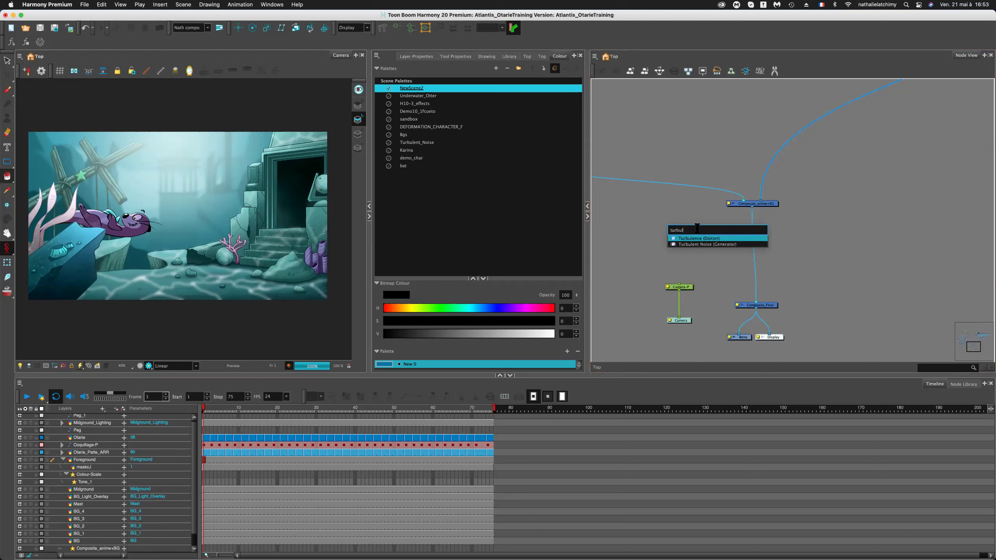
text(enc)
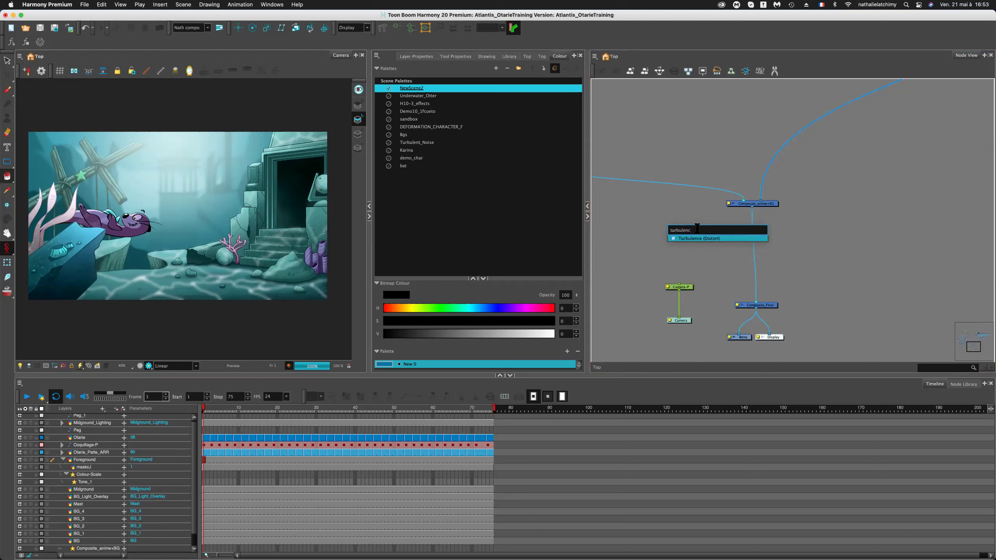
click(701, 238)
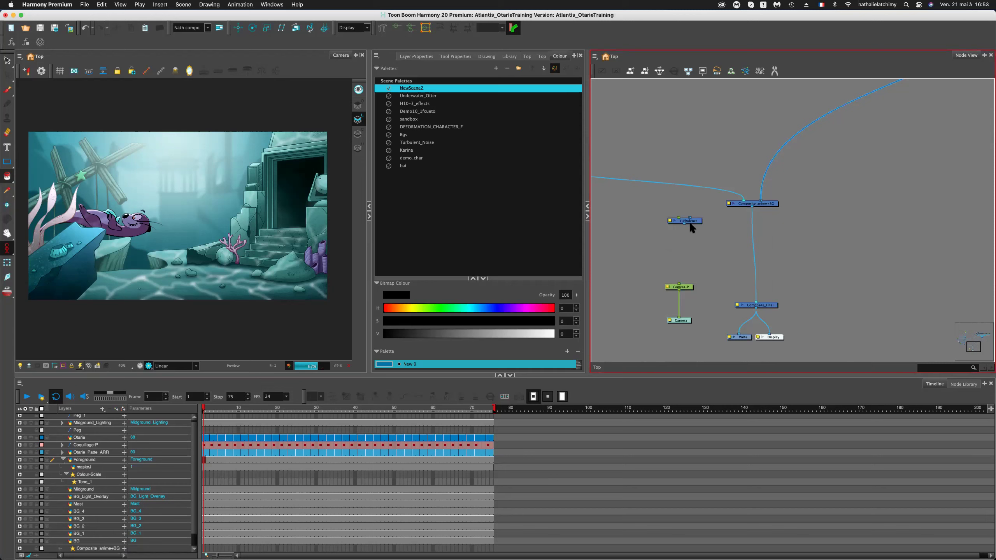
Insert the Turbulence node into the connection below Composite_anime+BG, and show and collapse that composite's thumbnail preview.
drag(694, 221, 759, 261)
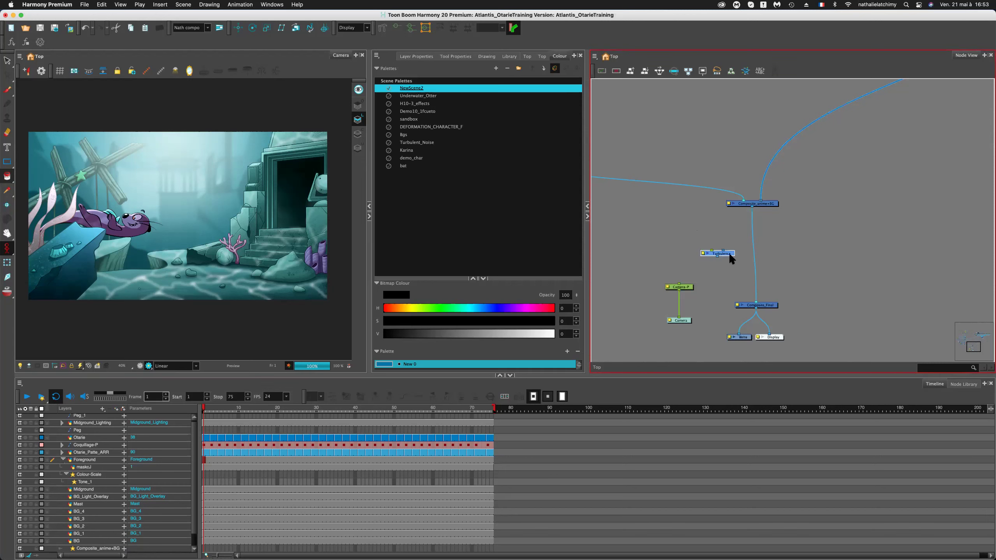
scroll(727, 248, up, 5)
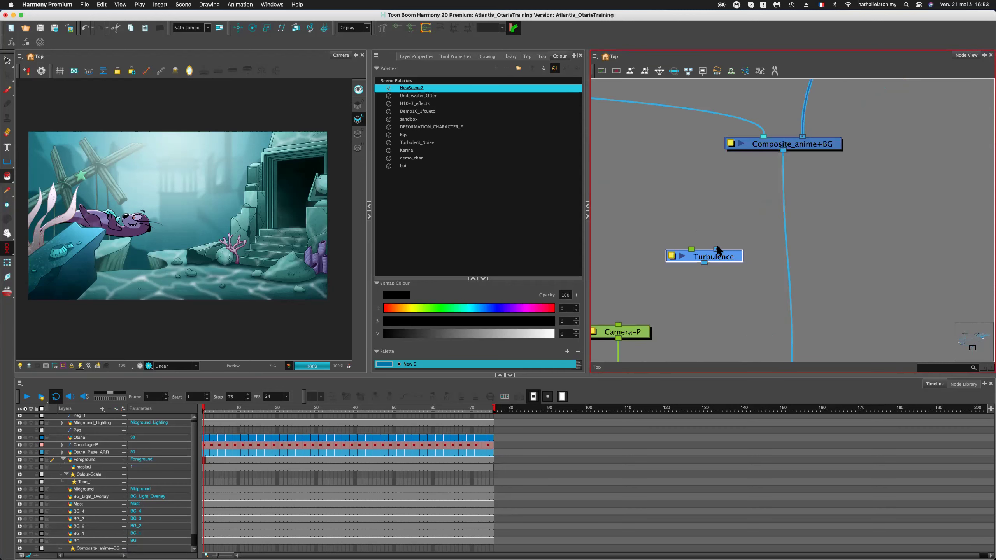
drag(692, 249, 732, 220)
drag(730, 260, 797, 261)
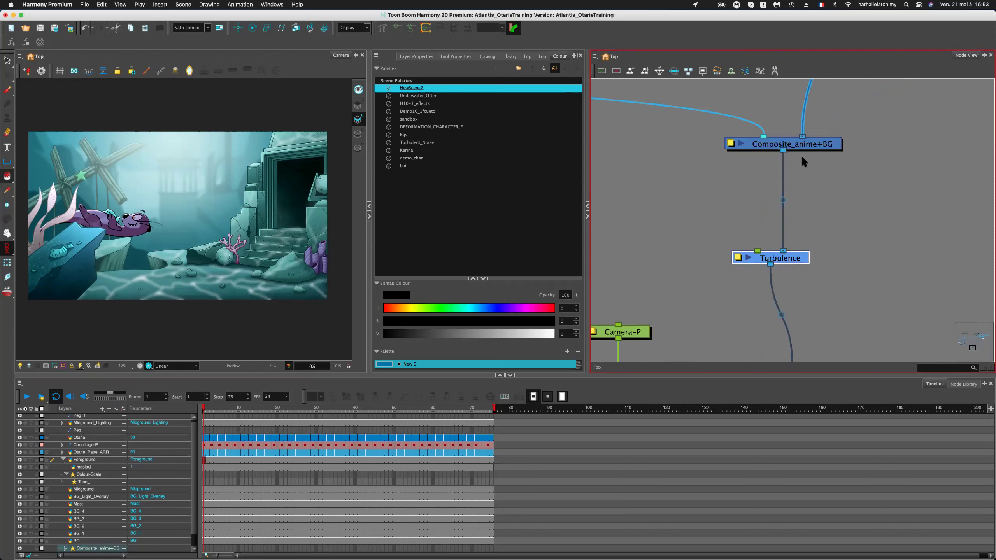
click(740, 142)
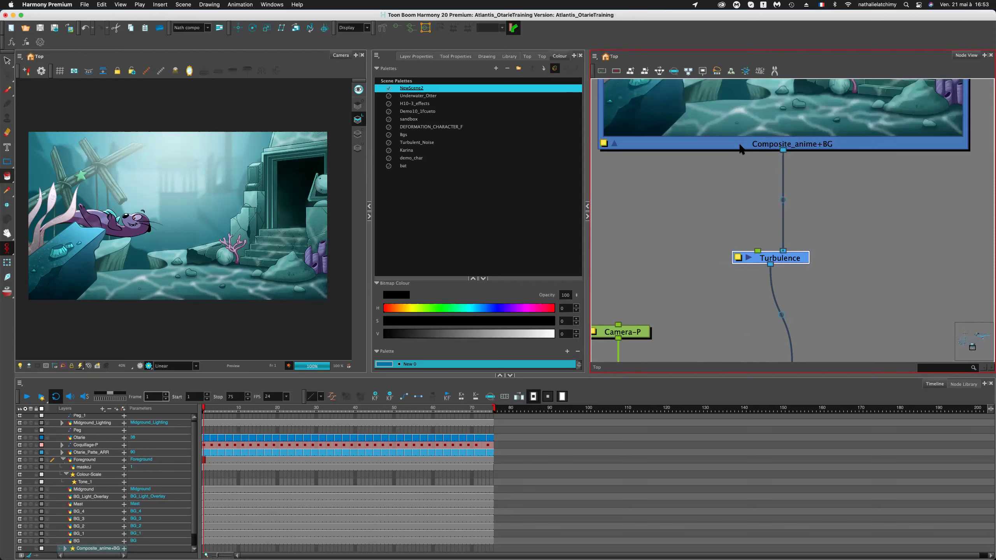
click(615, 143)
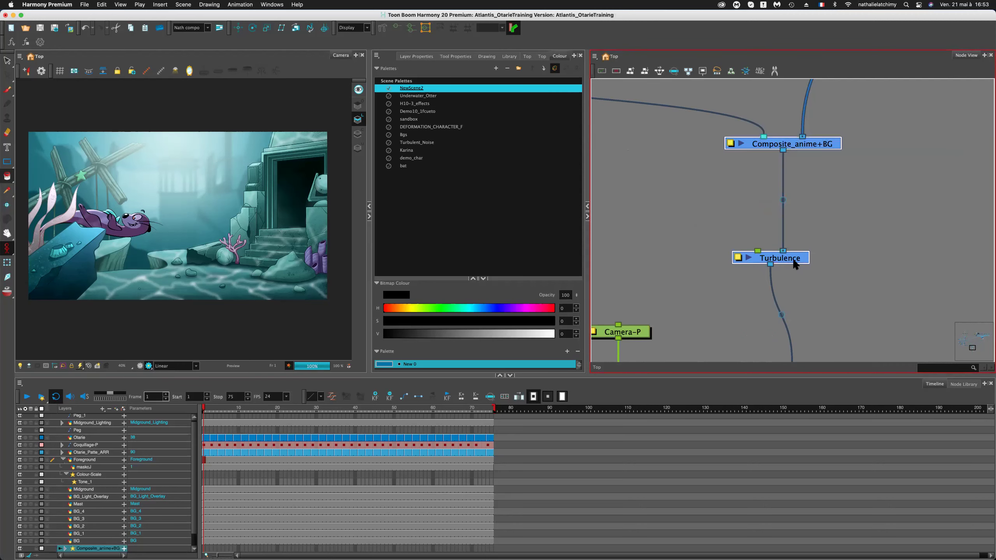
Delete only the Turbulence node, restoring Composite_anime+BG after its accidental deletion, and shift the composite slightly.
key(Delete)
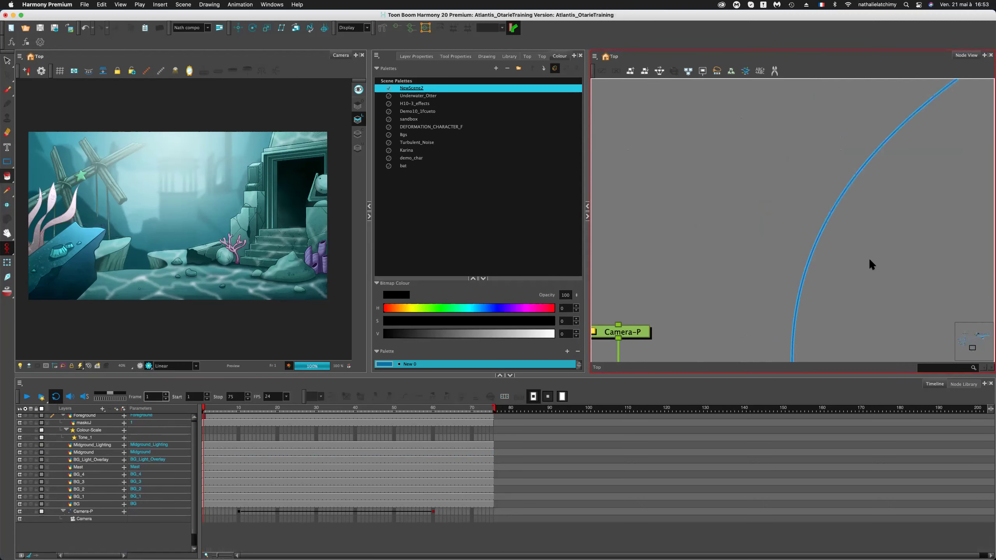
key(super+z)
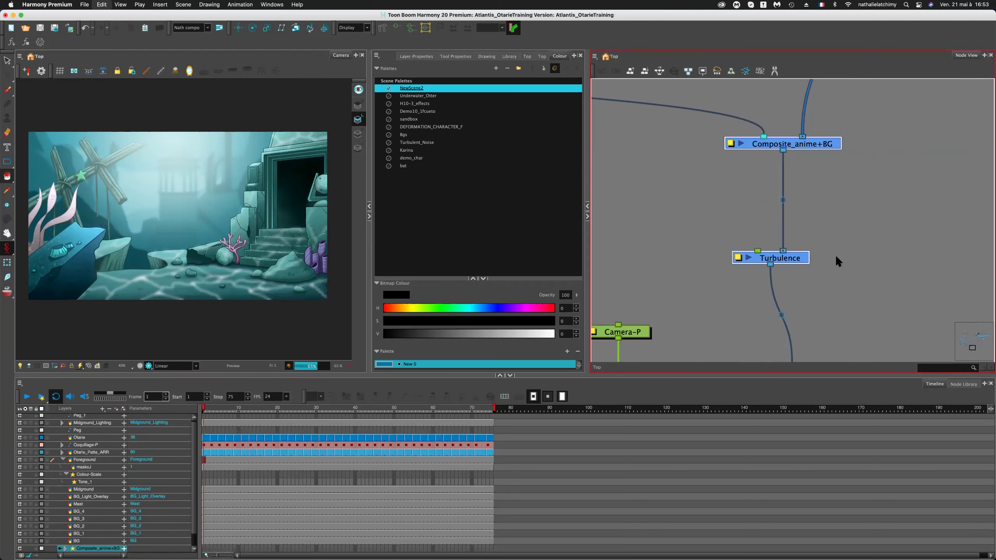
click(796, 259)
key(Delete)
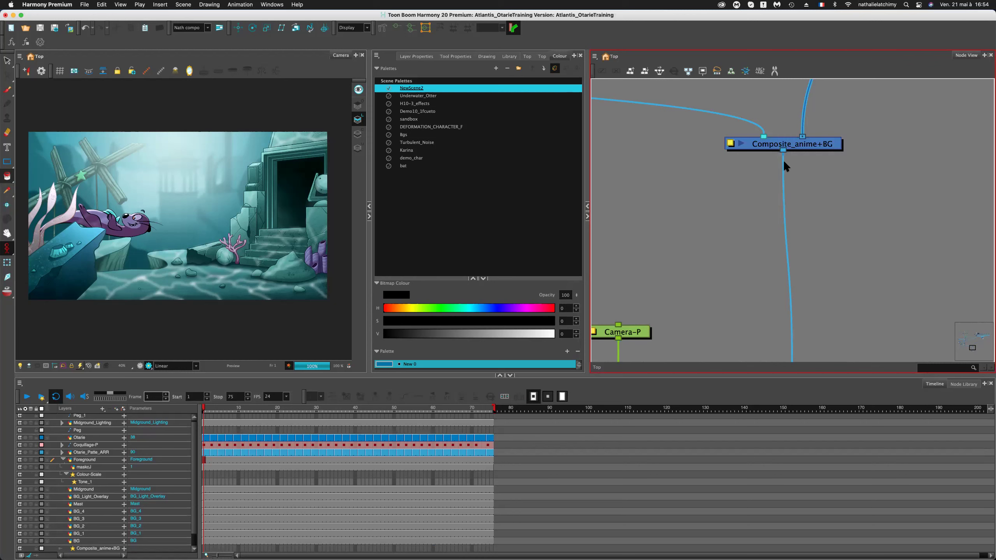
drag(810, 148, 812, 157)
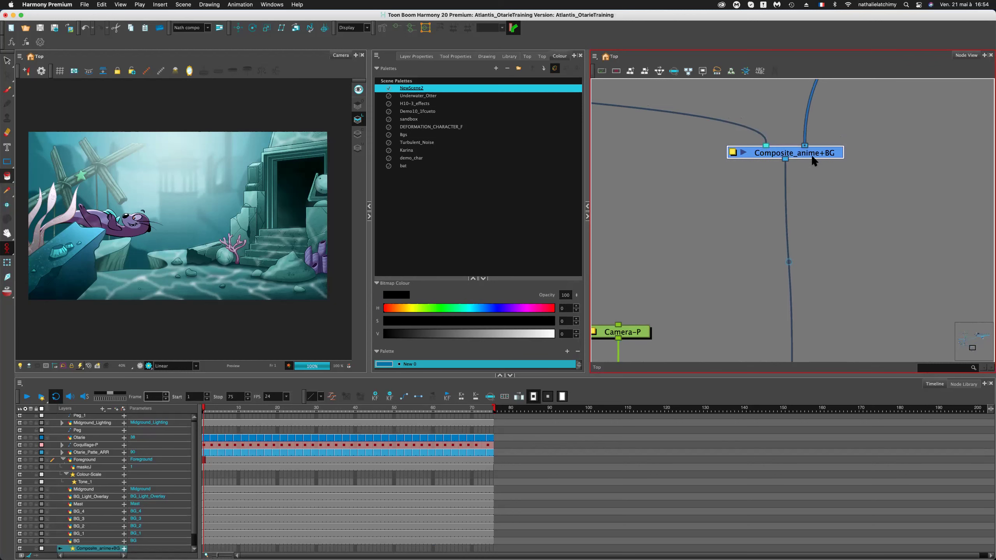
click(739, 191)
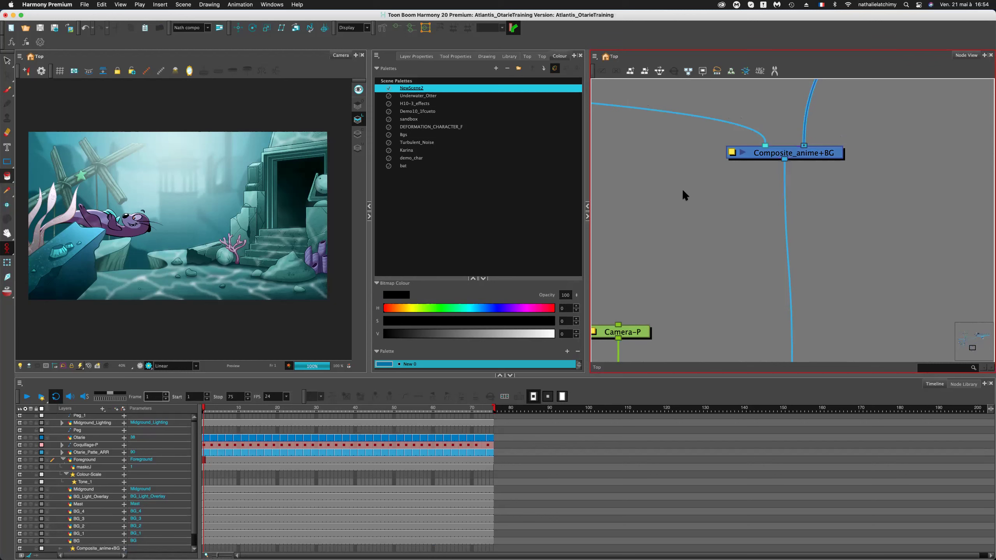
Import the Turbulence_Eau.tpl template from the Library folder into the node network, beside the connection below Composite_anime+BG.
click(472, 60)
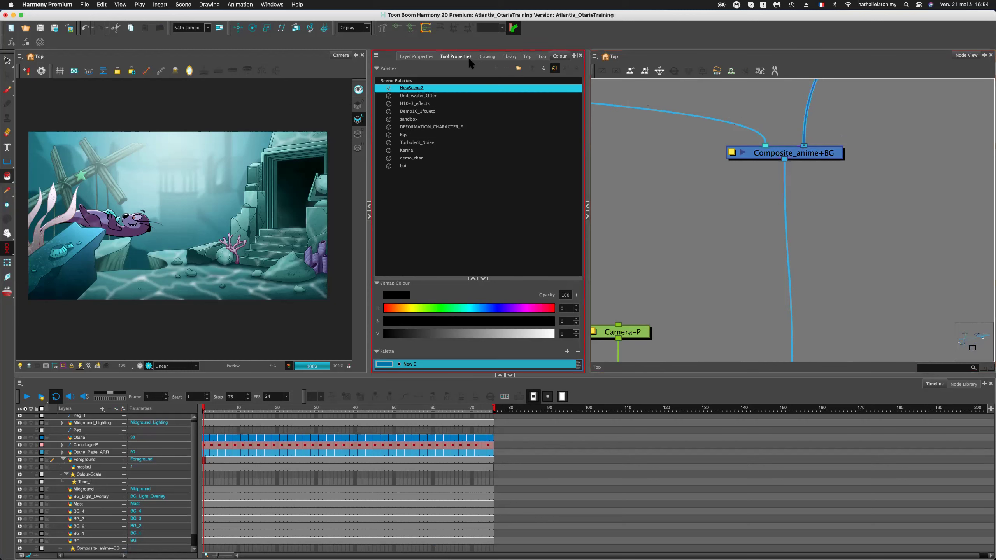
click(509, 57)
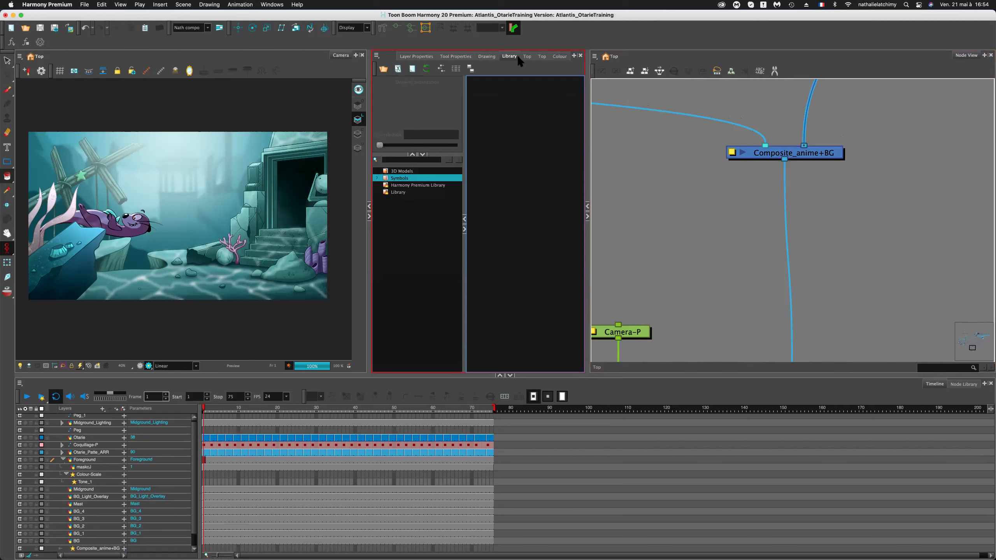
click(695, 121)
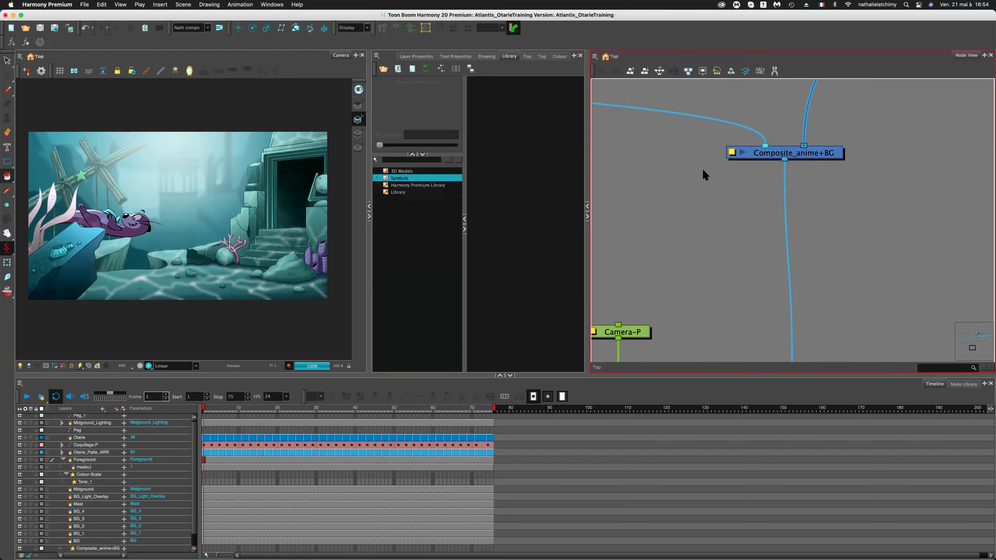
click(420, 213)
click(407, 193)
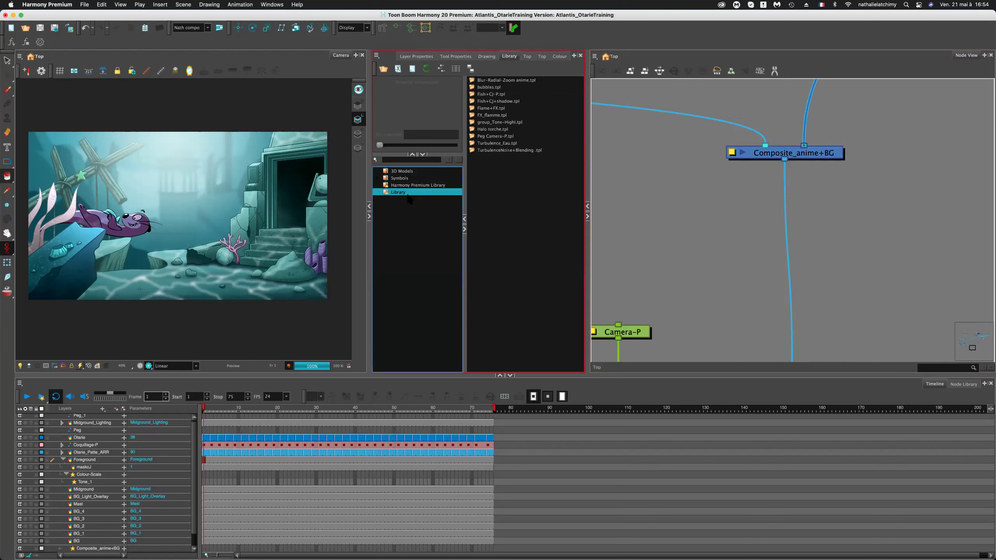
click(506, 143)
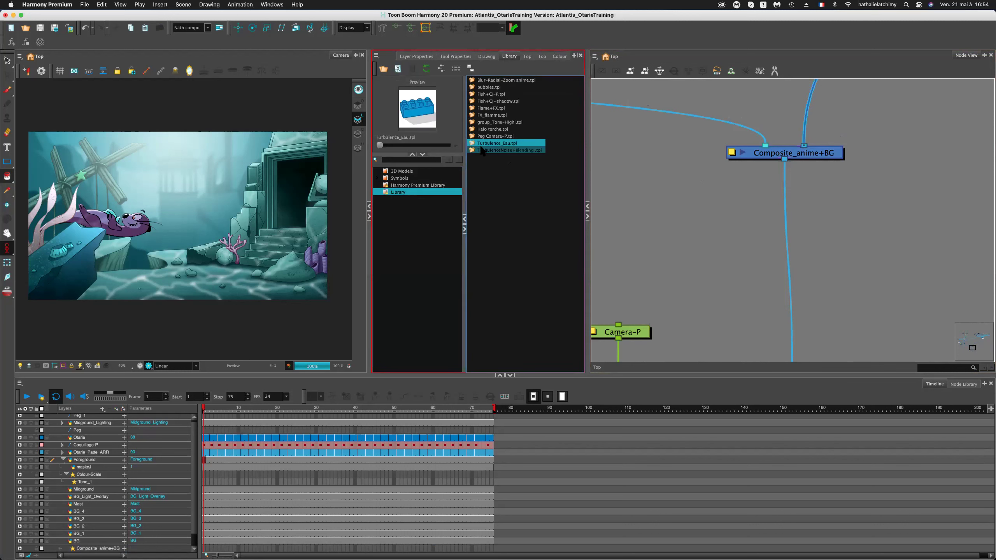
drag(519, 145, 656, 195)
drag(655, 193, 659, 200)
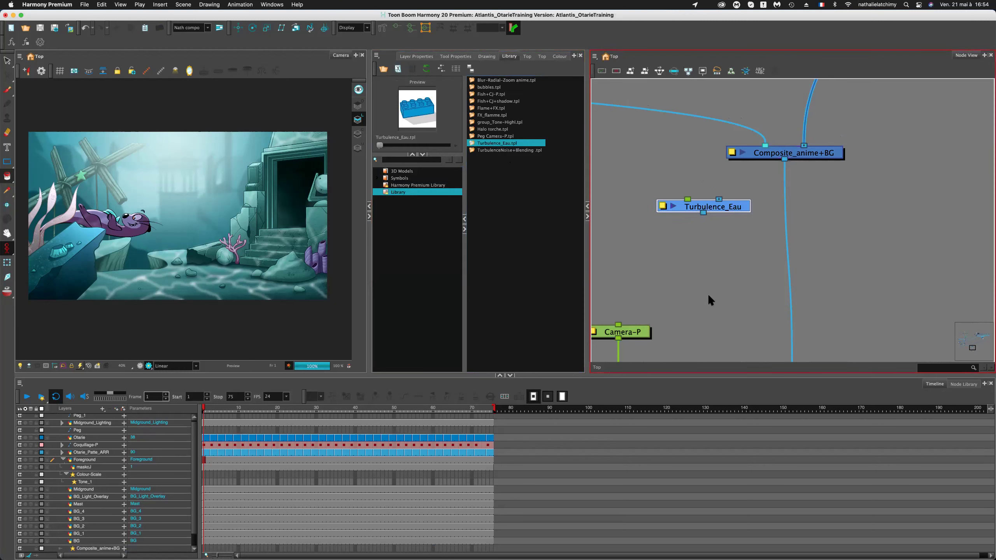
Add a new Turbulence node below Turbulence_Eau and rename it Turbulence_eau_demo.
click(713, 278)
key(Tab)
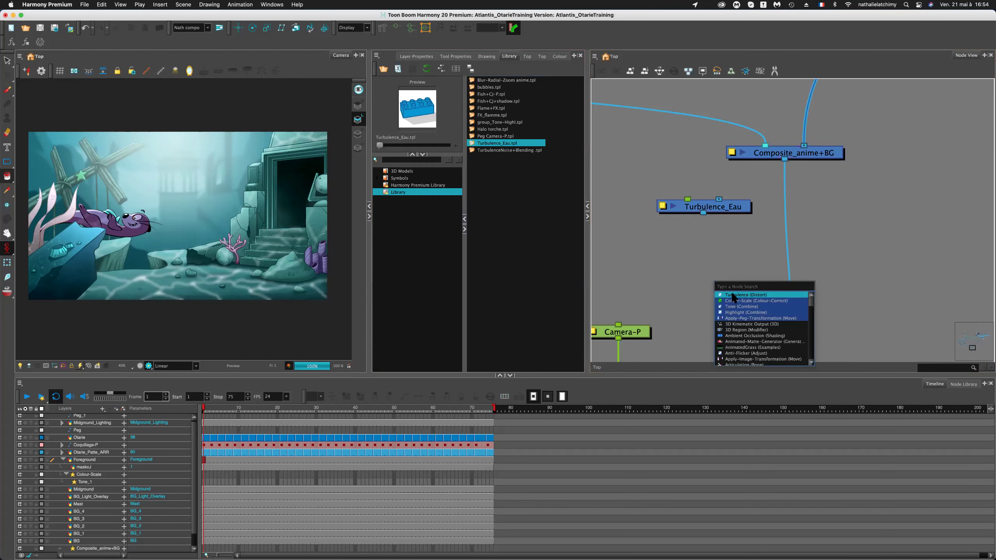
click(732, 295)
scroll(728, 302, up, 2)
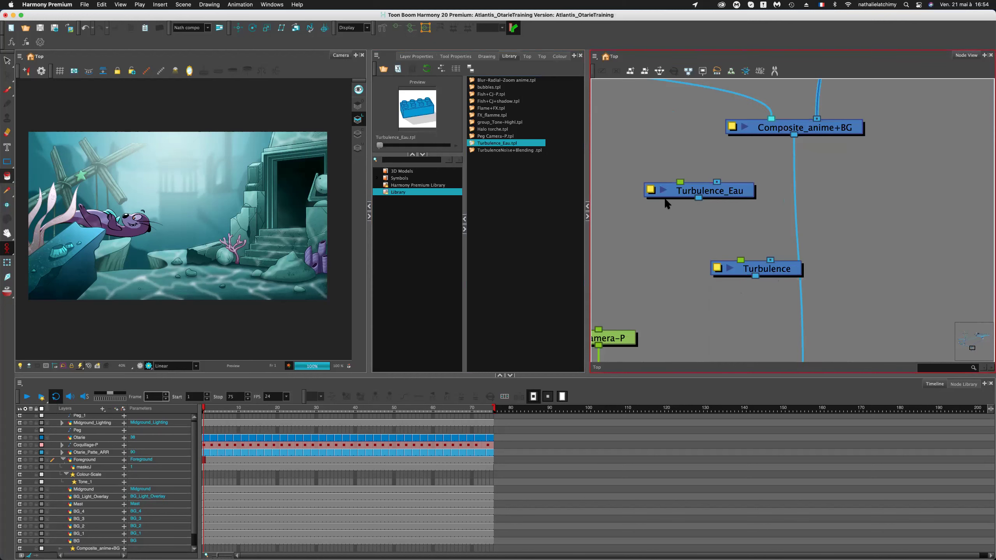
click(717, 268)
click(280, 74)
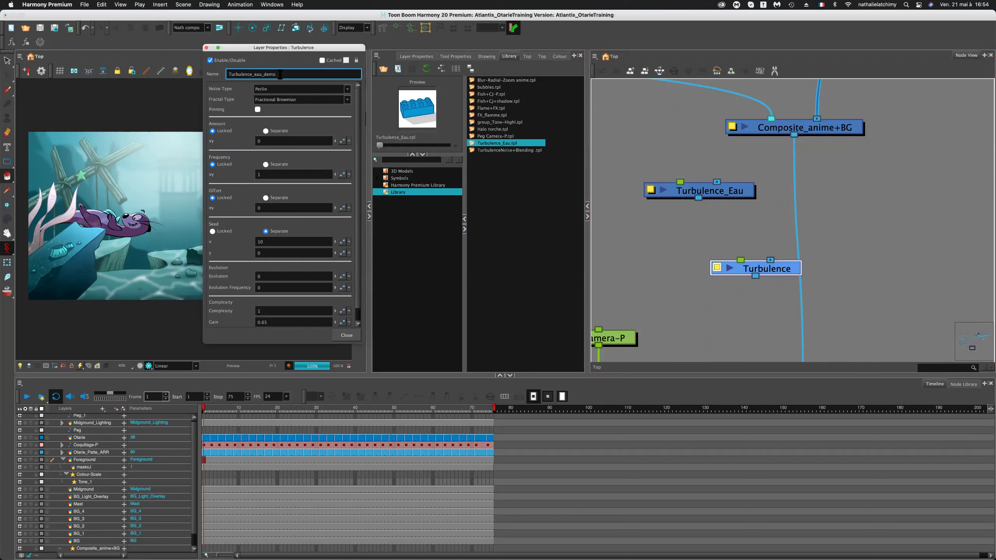
key(Return)
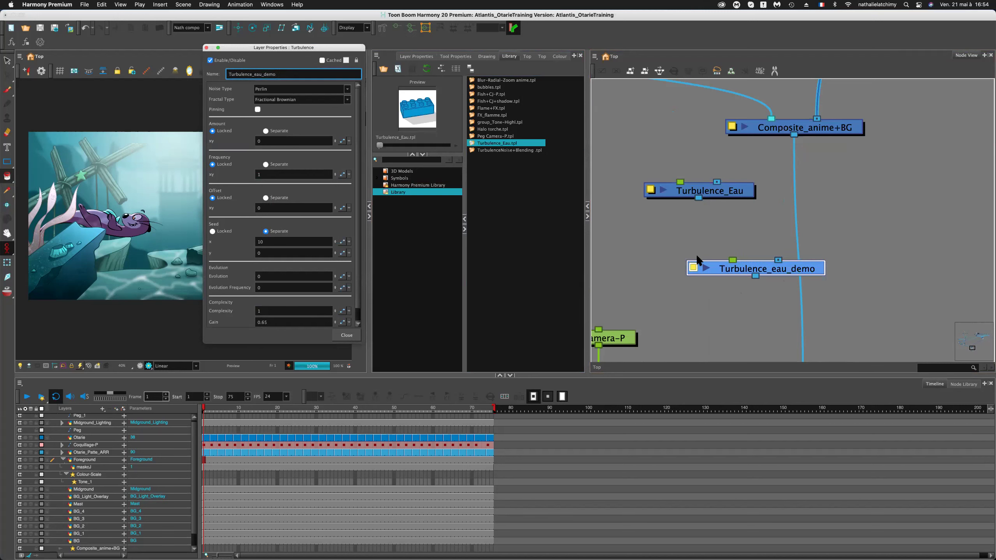
Show the layer properties of Turbulence_eau_demo and Turbulence_Eau side by side to compare their settings.
click(746, 274)
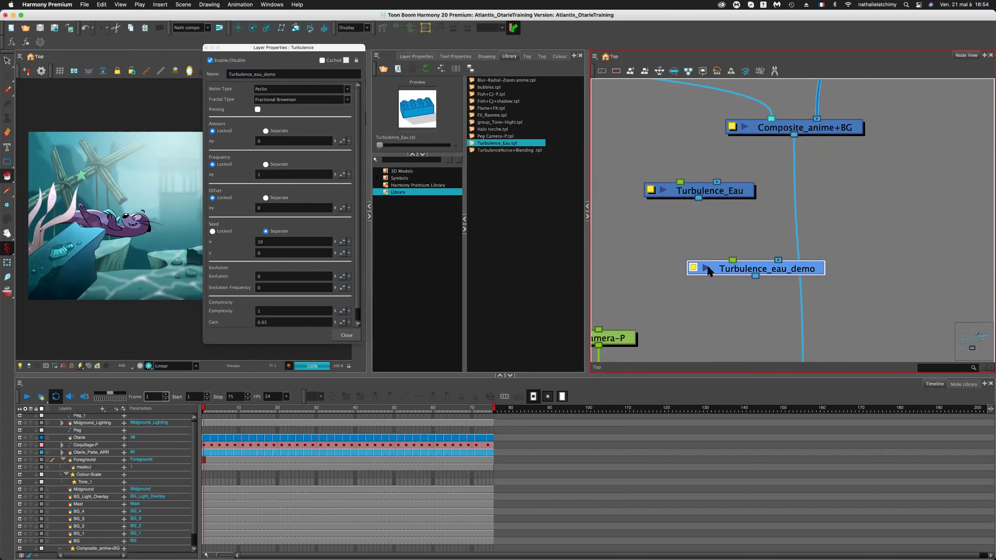
click(693, 269)
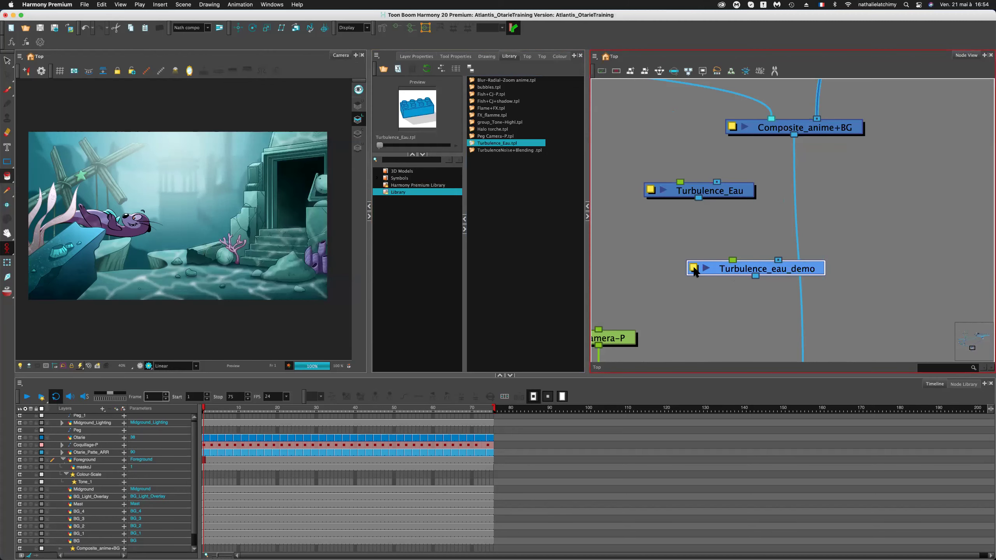
click(650, 190)
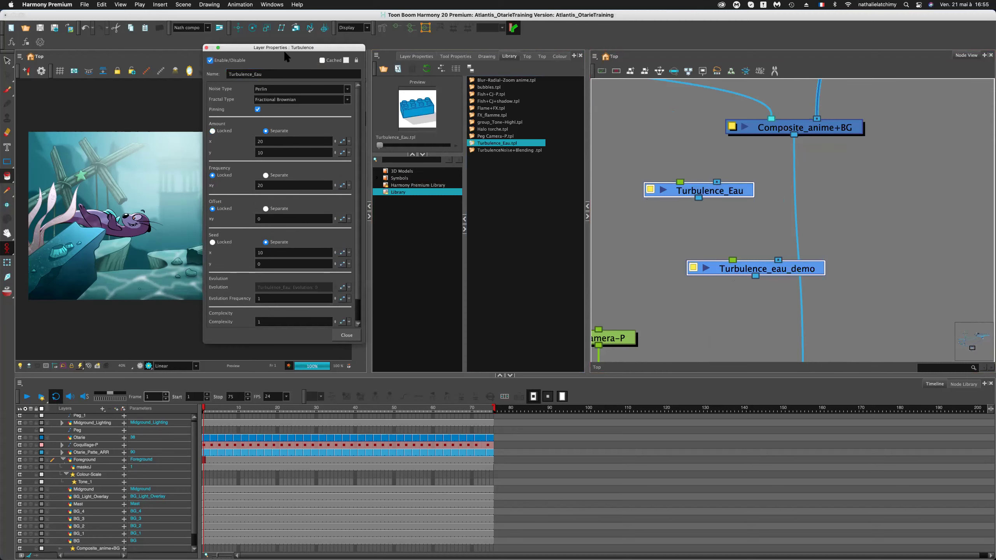
drag(306, 48, 476, 49)
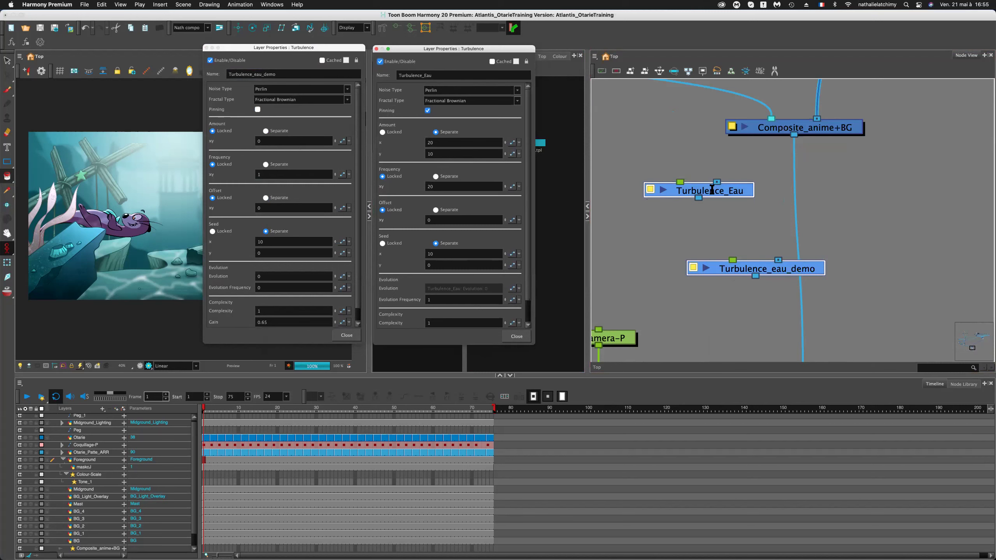
drag(712, 190, 711, 188)
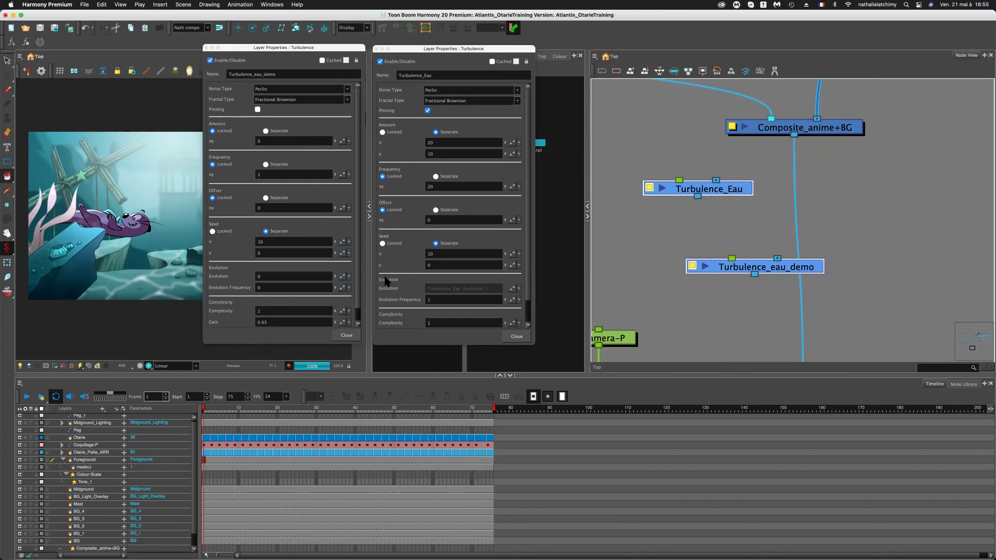
Examine the Evolution function curve of Turbulence_Eau and its last keyframe, and close the curve editor and both properties windows.
click(512, 289)
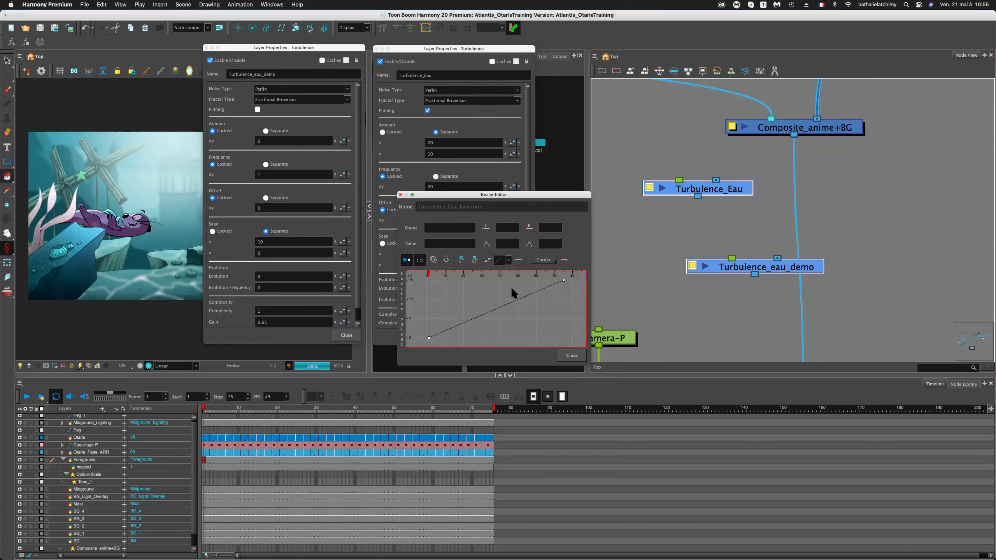
click(400, 195)
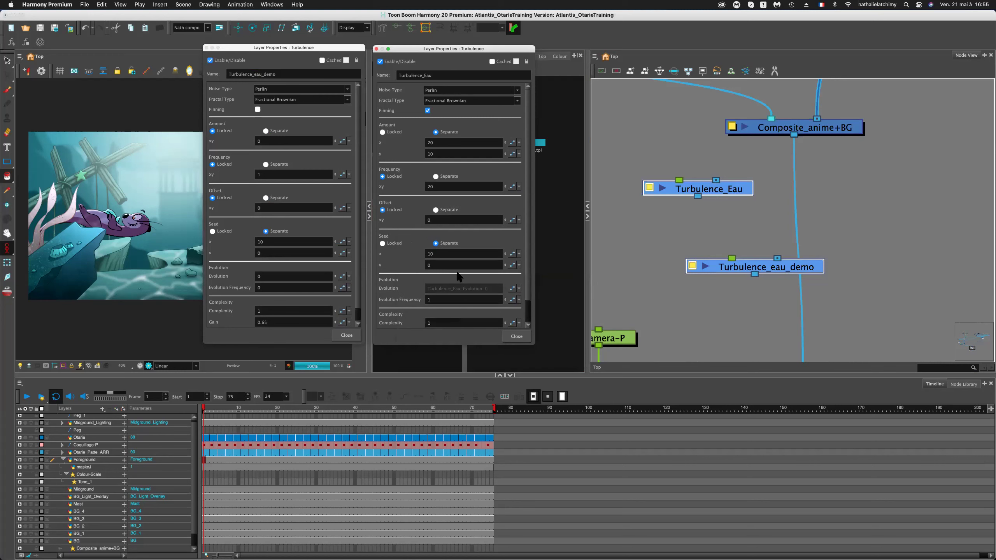
click(512, 289)
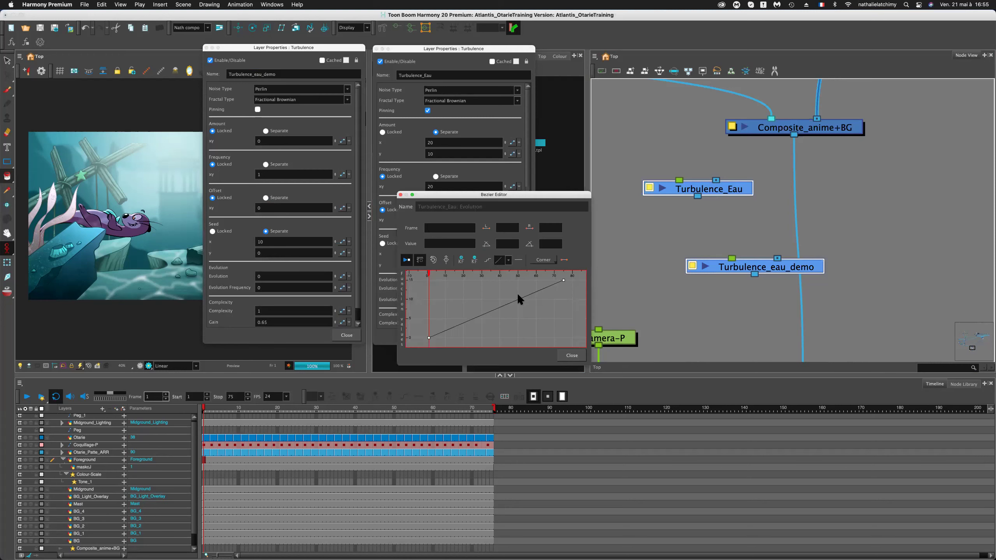
click(563, 280)
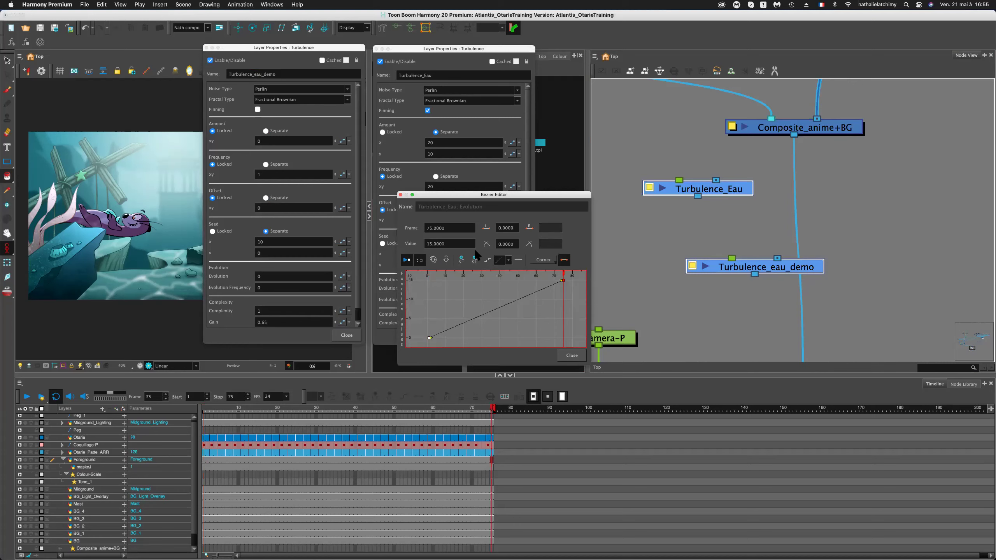
click(400, 195)
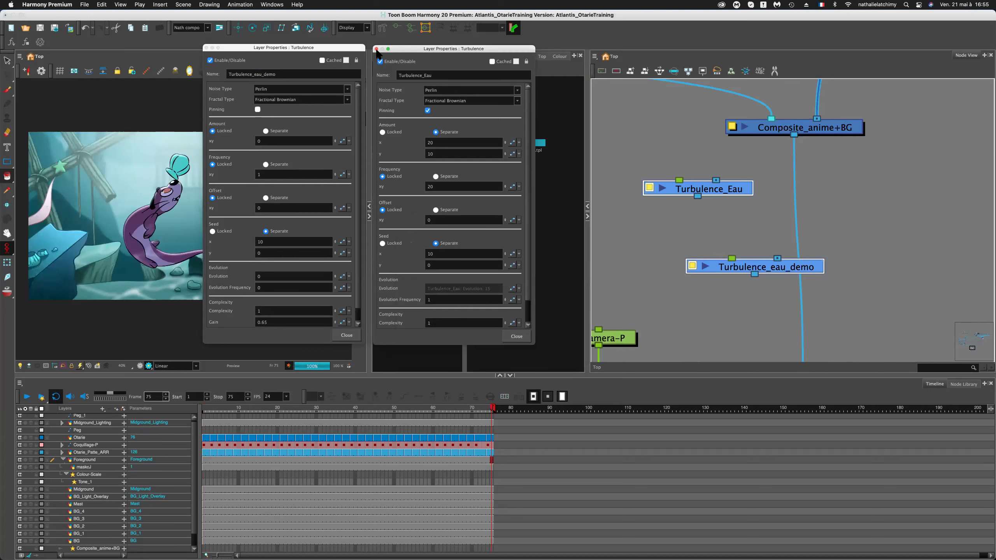
click(377, 49)
click(206, 47)
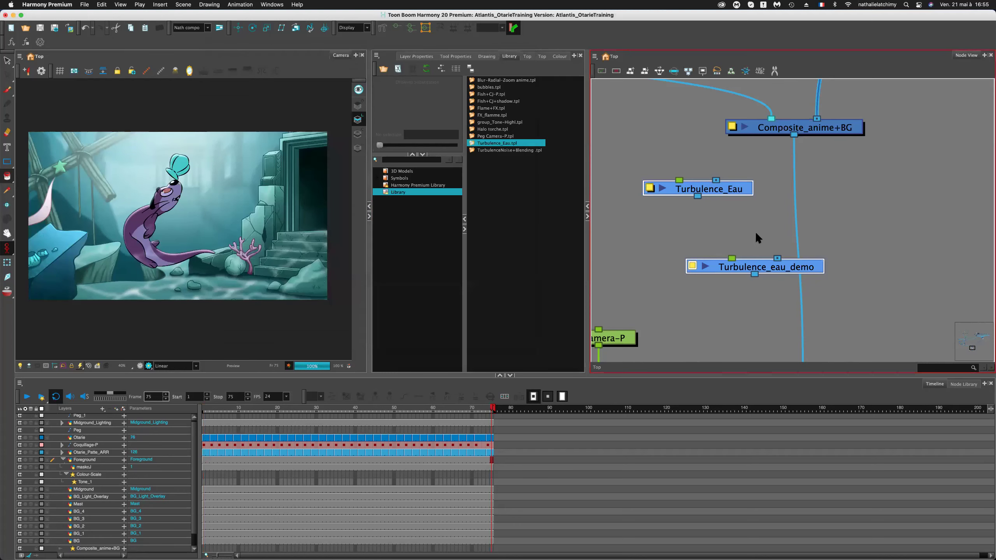
Delete the Turbulence_eau_demo node and insert Turbulence_Eau into the connection below Composite_anime+BG.
click(666, 233)
click(752, 273)
key(Delete)
drag(733, 194, 808, 220)
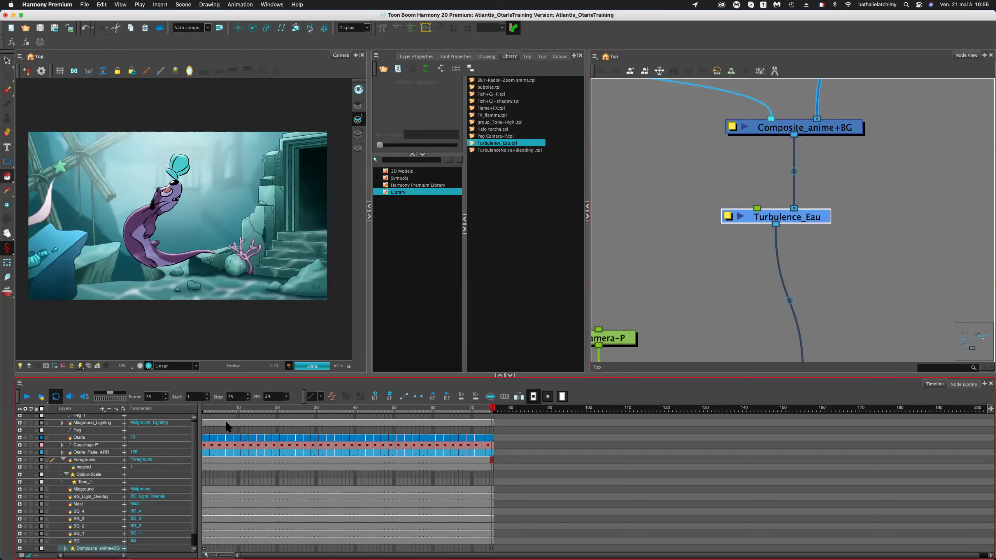
Go to frame 3 and inspect the otter up close in the camera image.
click(211, 411)
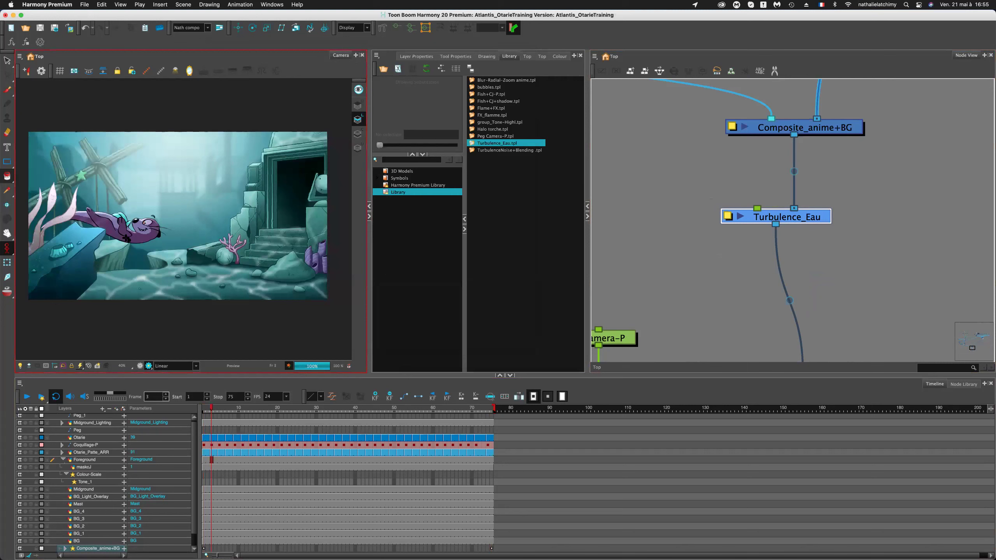
scroll(126, 237, up, 6)
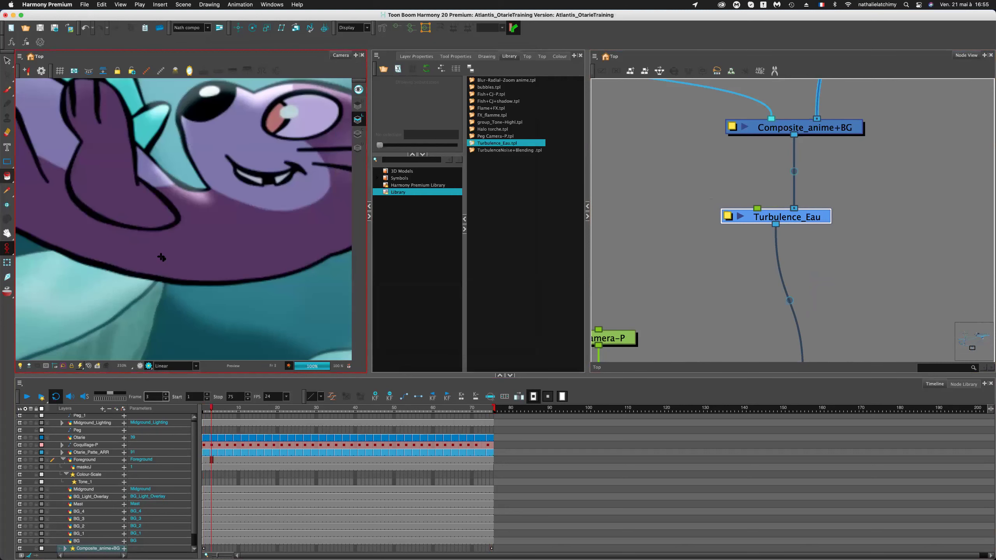
scroll(161, 258, down, 5)
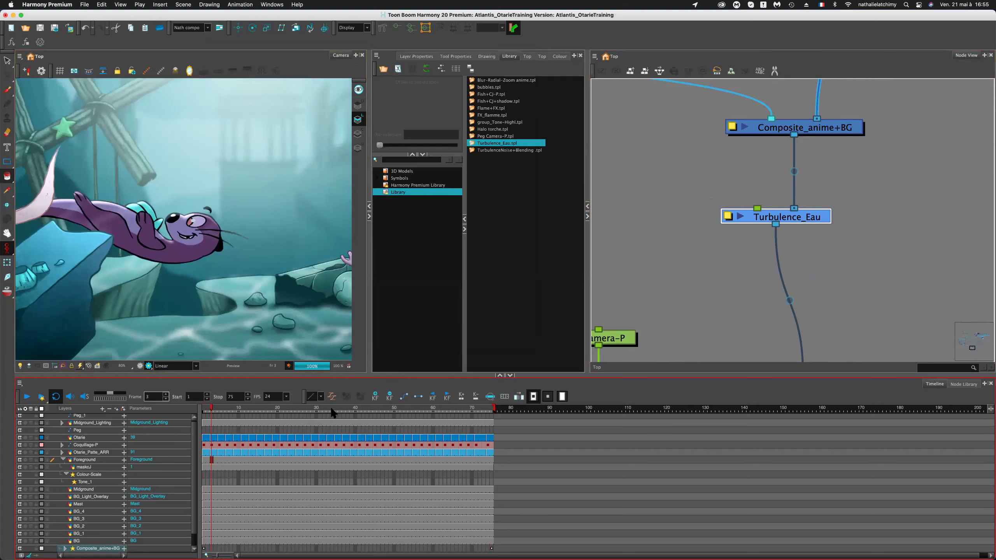
Compare the otter's movement in the camera image at frames 52, 39, 30 and 34, and render frame 47.
click(402, 410)
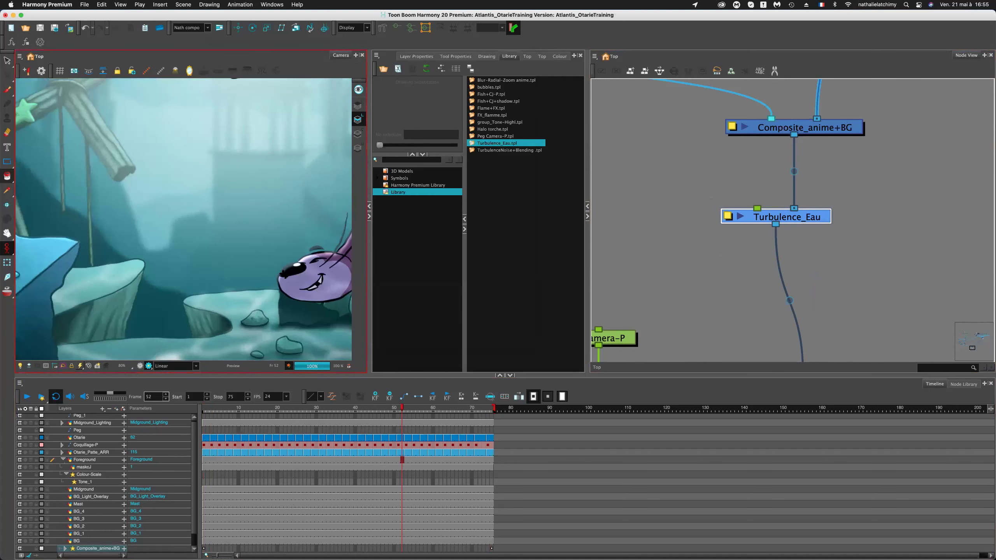
scroll(317, 261, down, 3)
scroll(268, 255, up, 1)
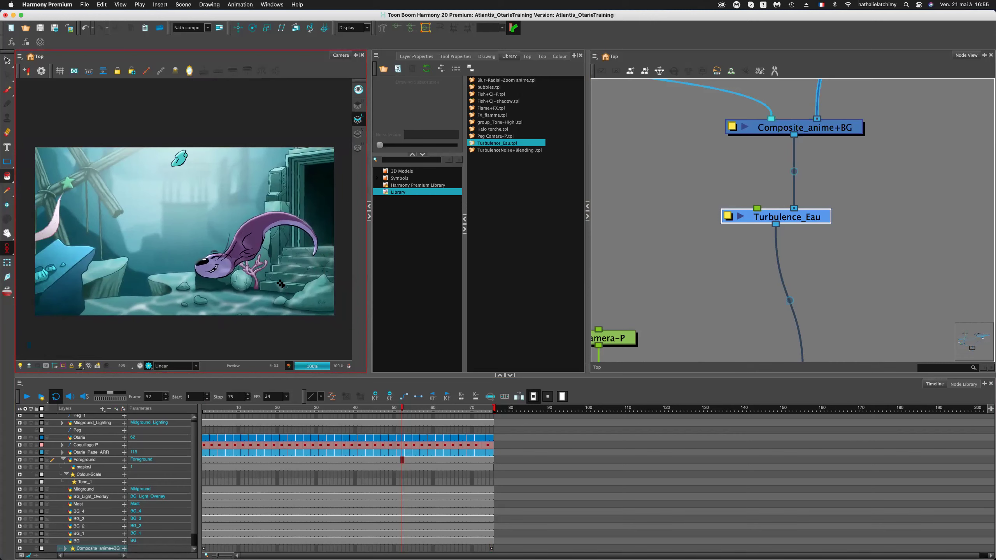
click(352, 416)
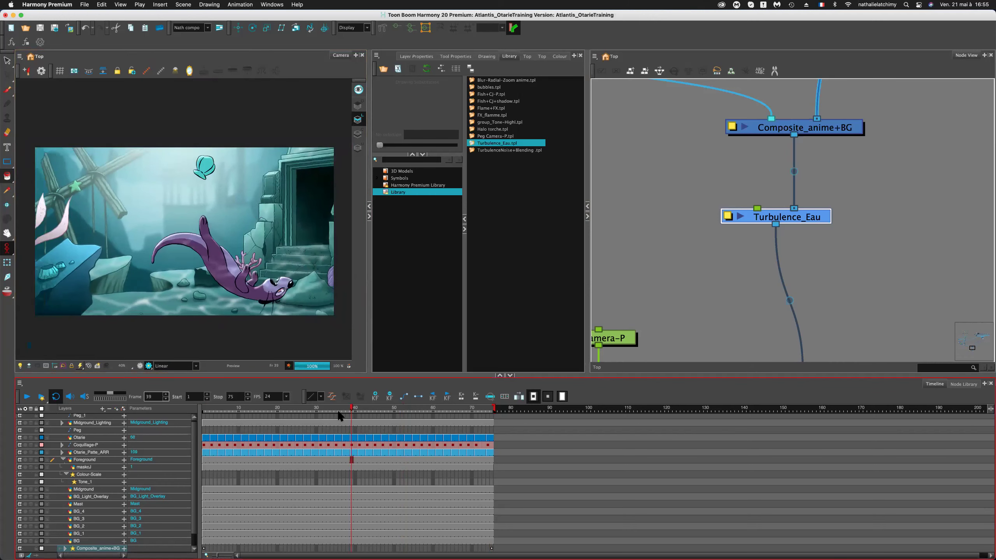
click(316, 409)
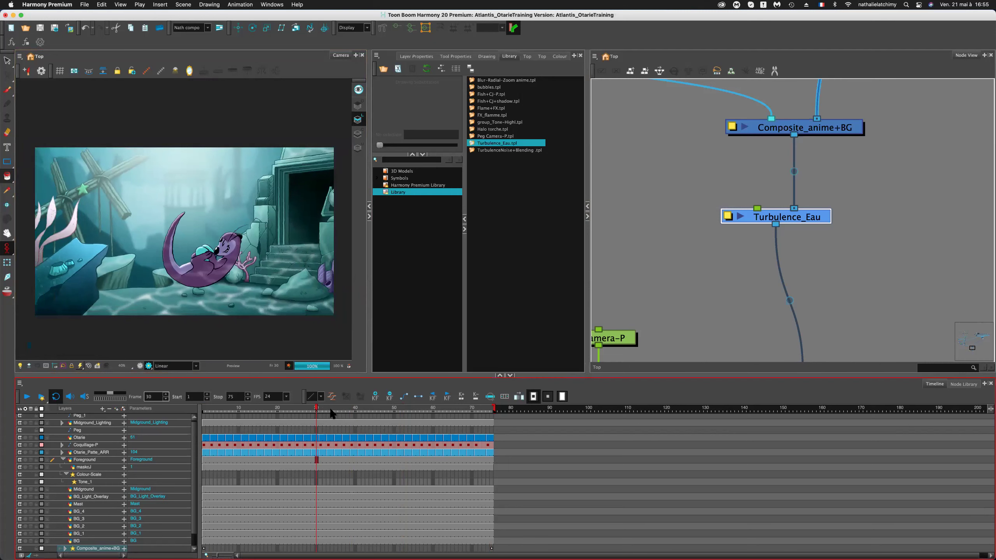
click(332, 409)
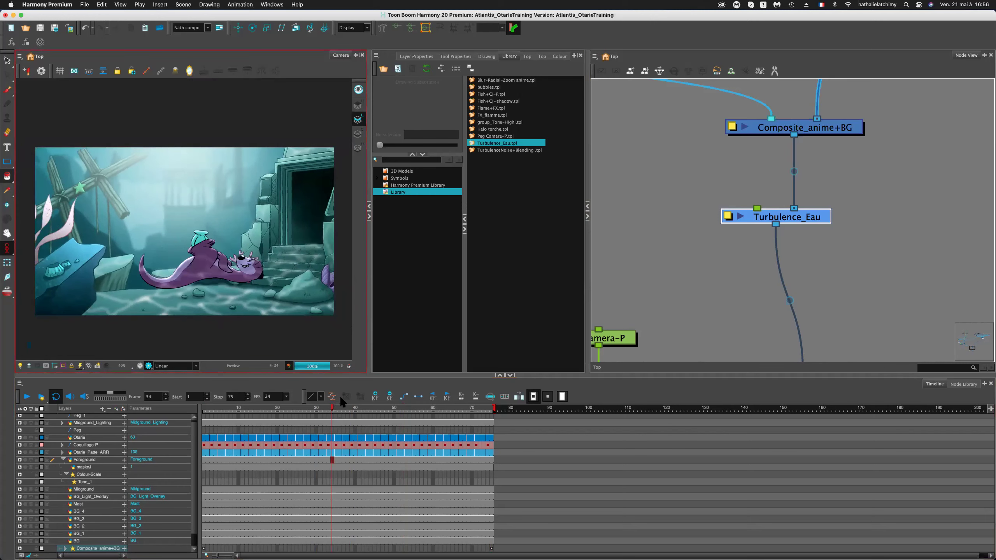
drag(332, 409, 382, 404)
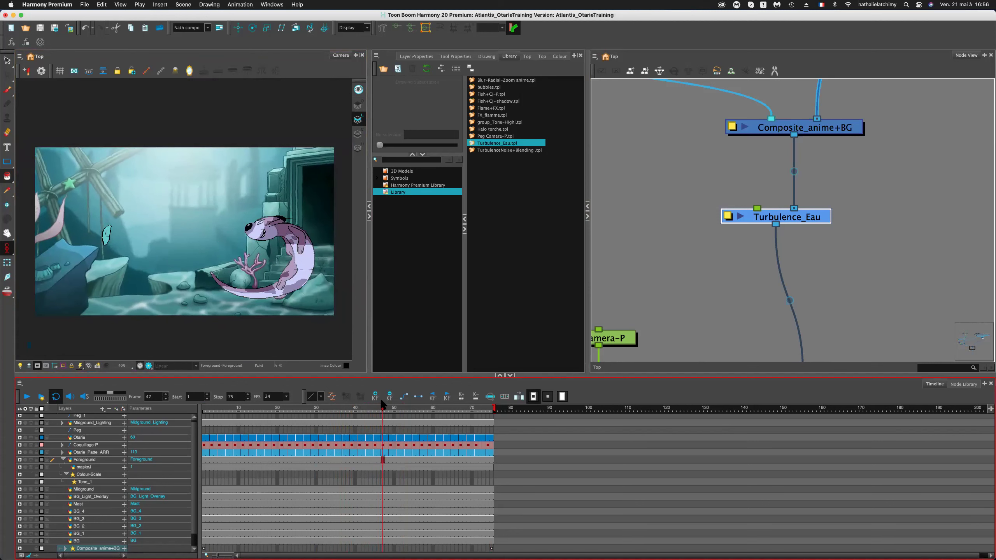
click(696, 206)
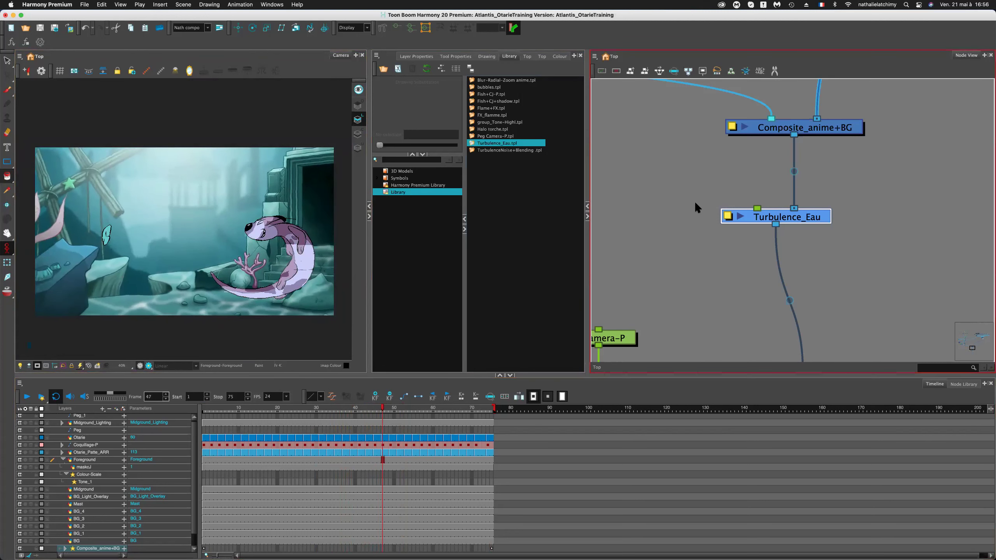
click(694, 201)
click(171, 236)
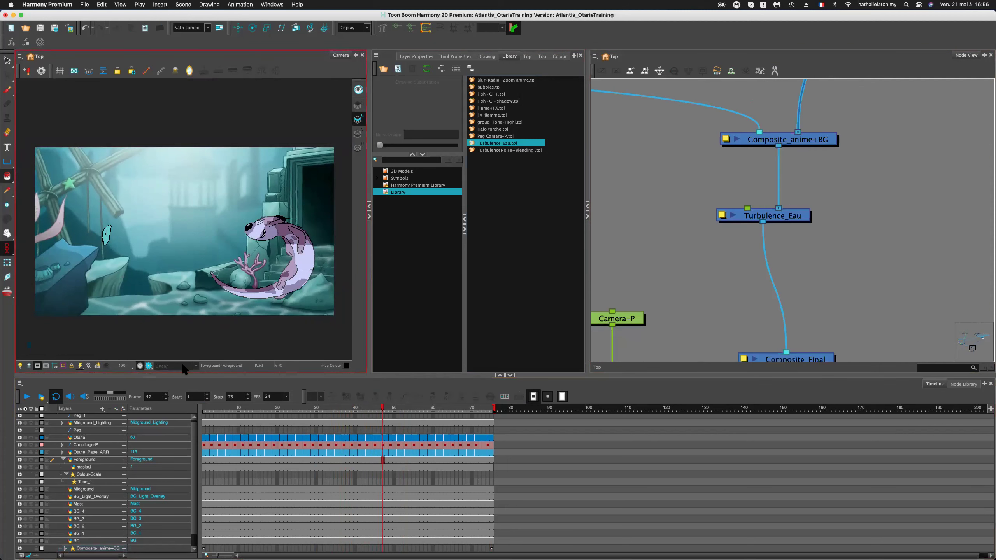
Insert a Blur-Radial-Zoom node from the Blur filters into the connection between Highlight_1 and Composite_anime+BG.
click(664, 174)
scroll(665, 174, down, 5)
scroll(820, 291, up, 5)
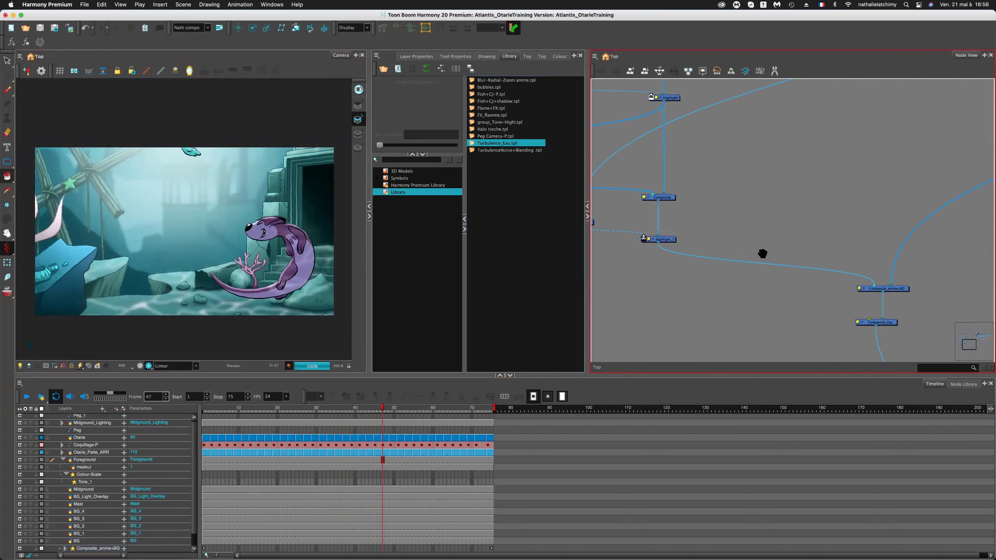
drag(737, 229, 712, 208)
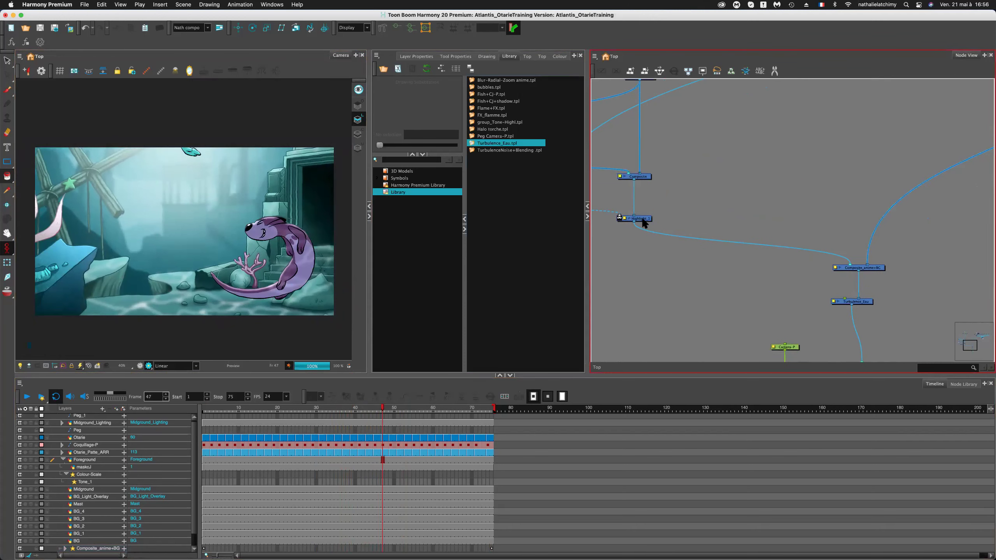
click(625, 218)
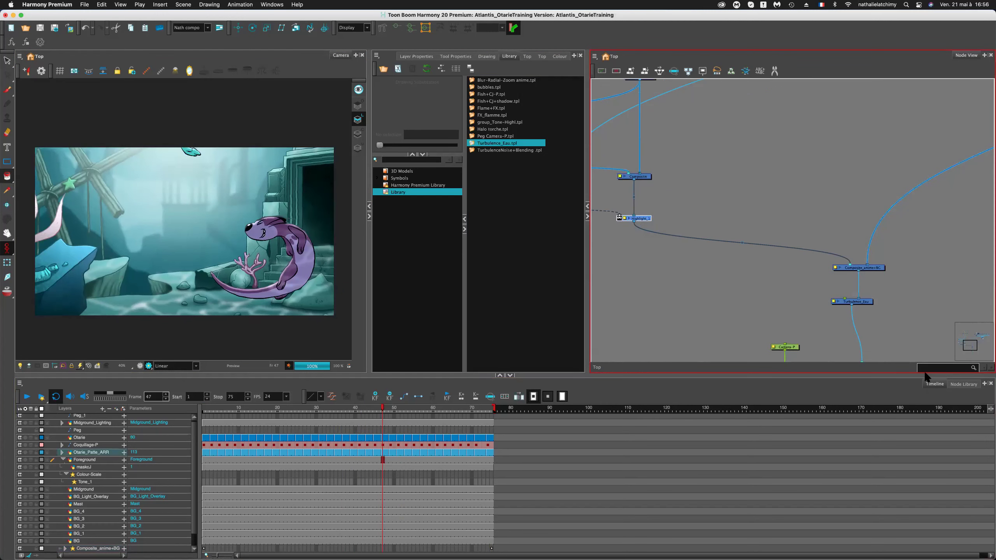
click(954, 381)
click(75, 412)
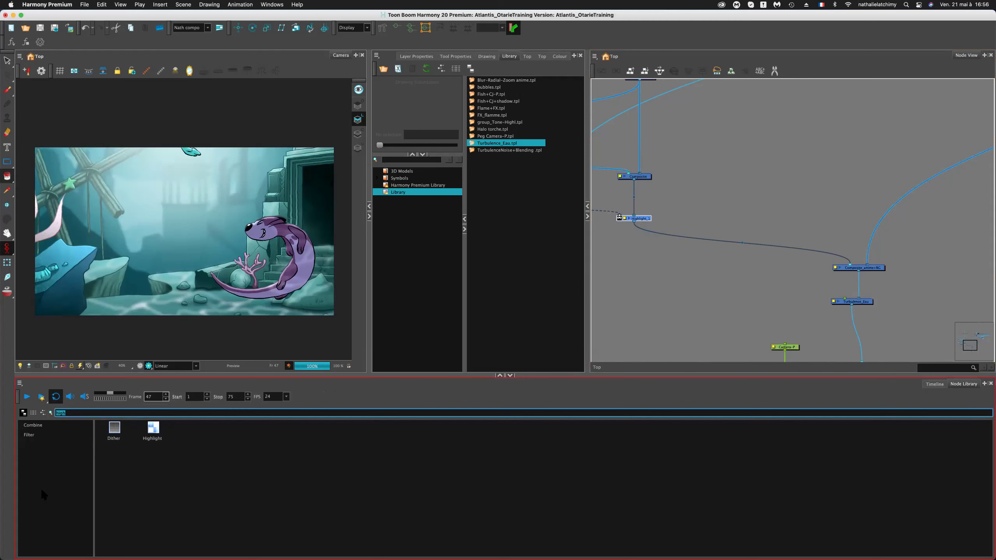
key(BackSpace)
click(24, 475)
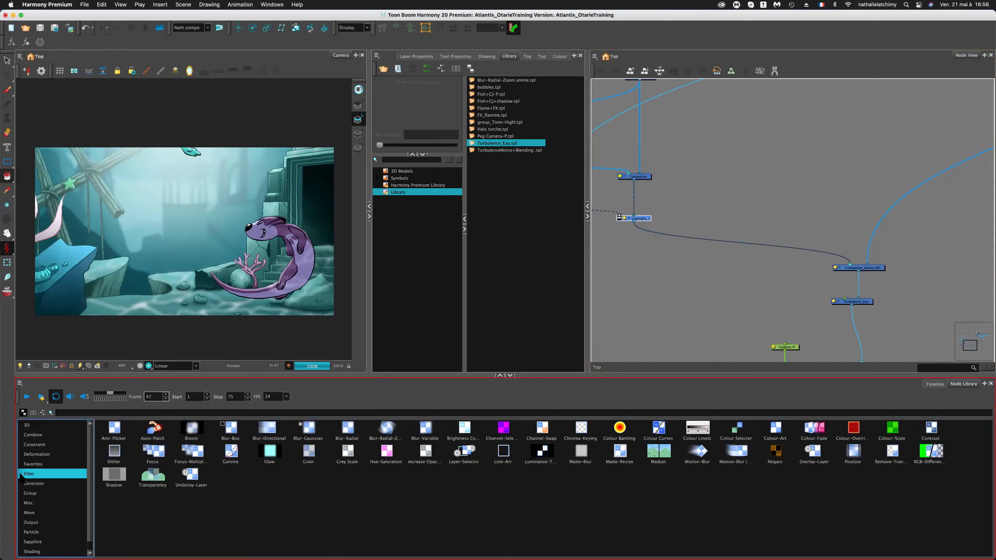
click(39, 495)
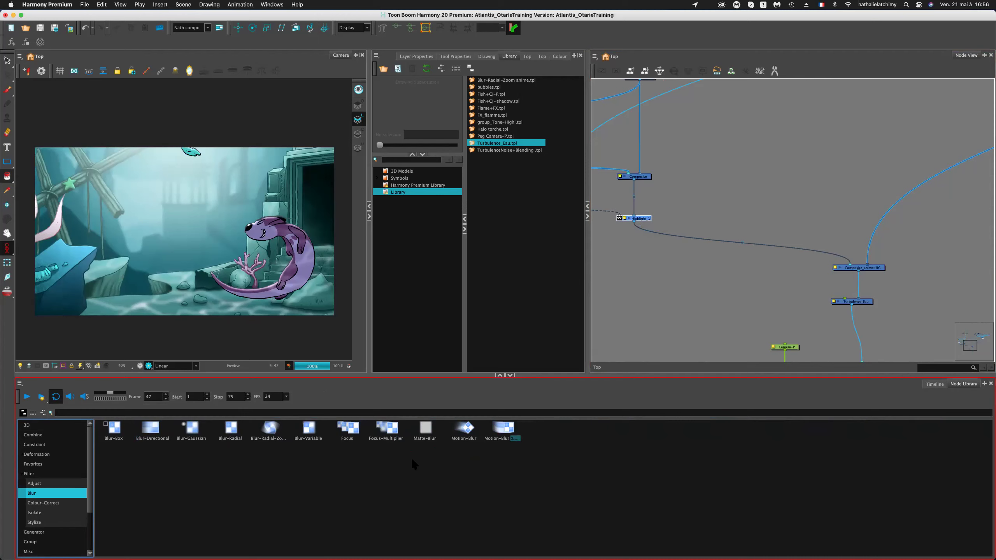
drag(277, 431, 694, 224)
scroll(684, 241, up, 5)
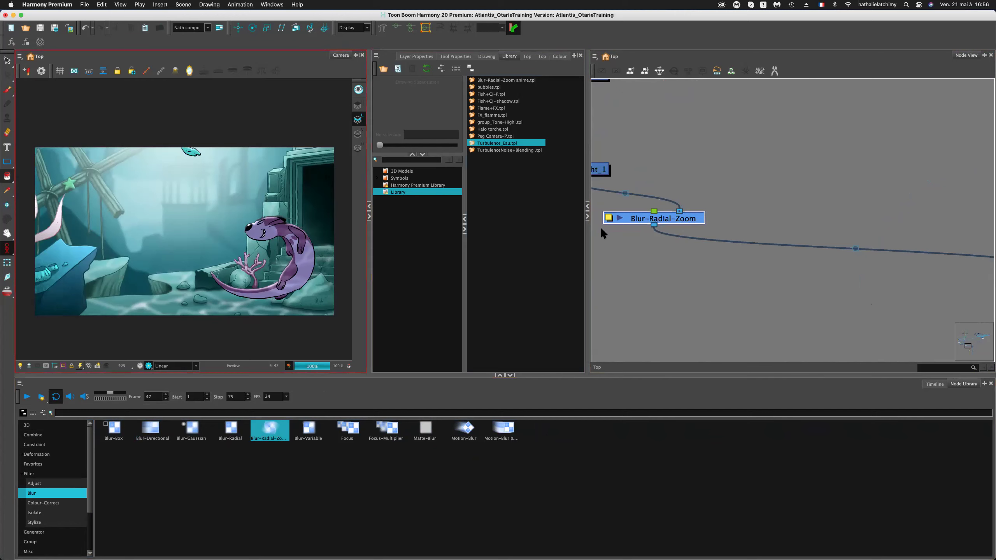
Detach the Blur-Radial-Zoom node to look at its ports, and reinsert it into the connection directly below Highlight_1.
click(696, 223)
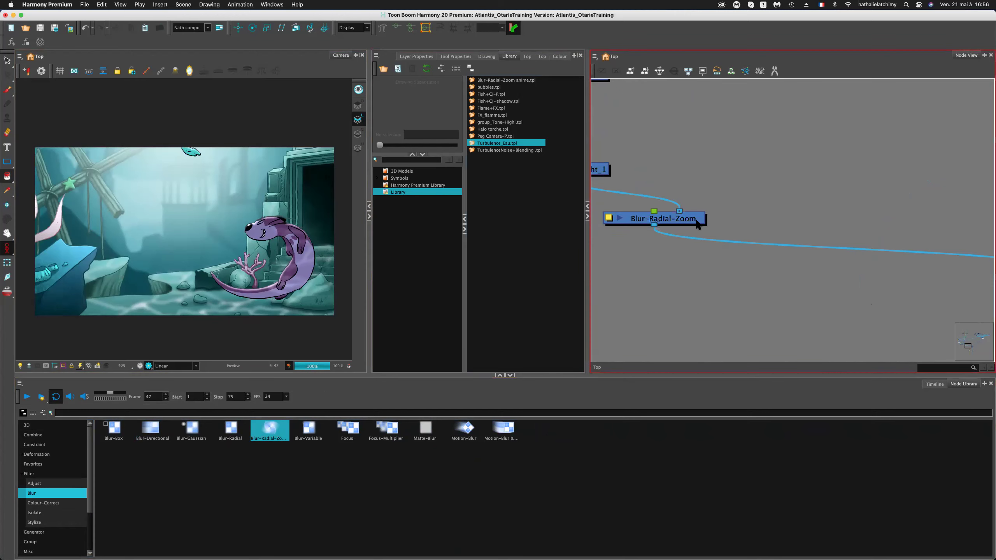
drag(696, 217, 666, 271)
scroll(710, 269, left, 5)
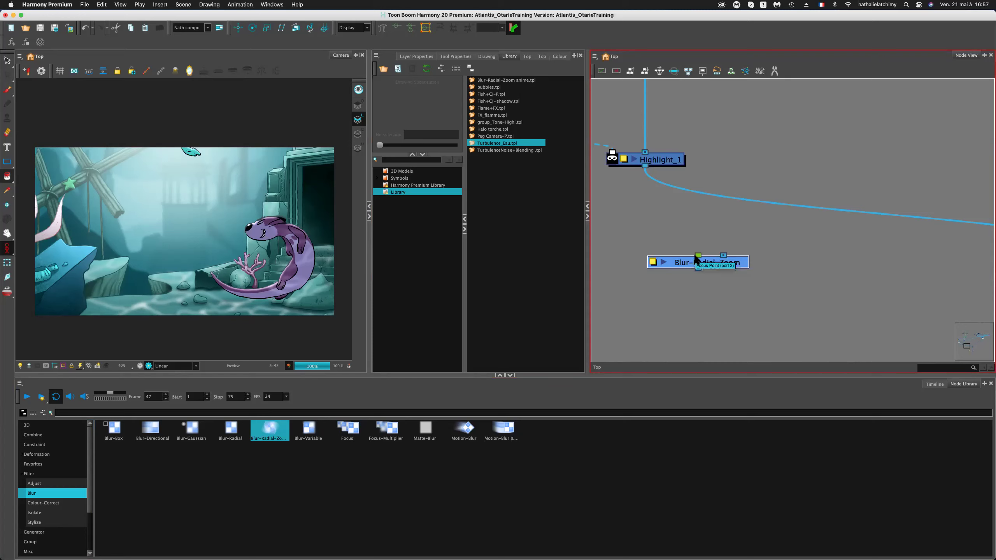
drag(698, 255, 663, 226)
click(227, 218)
mouse_move(741, 263)
mouse_down()
mouse_move(764, 208)
mouse_move(678, 230)
mouse_move(664, 250)
mouse_up()
scroll(685, 238, left, 3)
scroll(685, 238, down, 1)
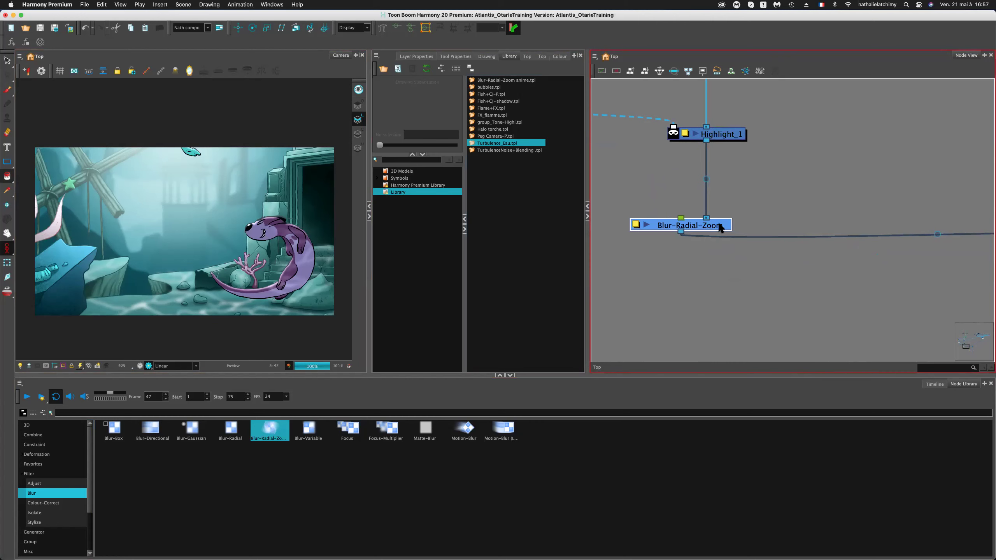
Locate the Blur-Radial-Zoom layer in the timeline and expand its parameters.
click(936, 383)
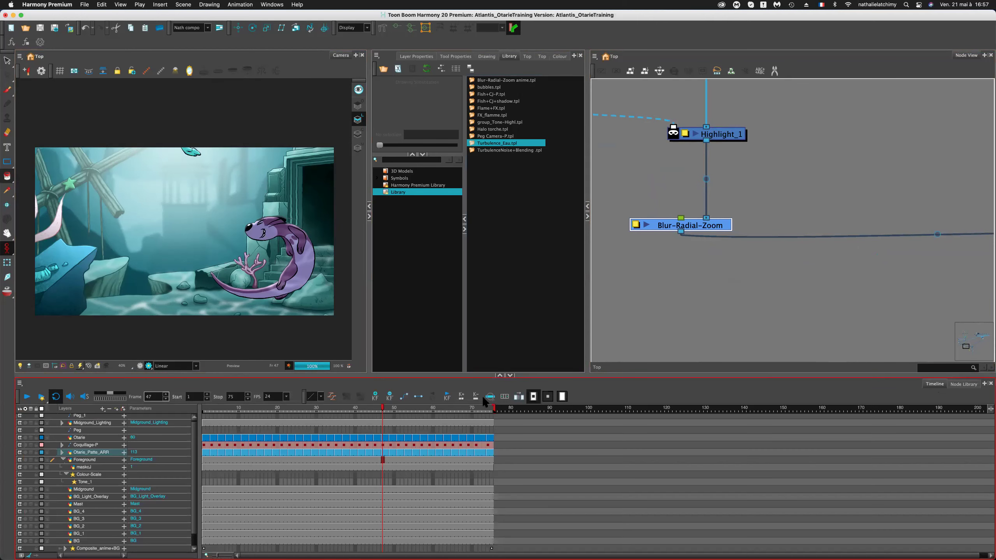
click(490, 396)
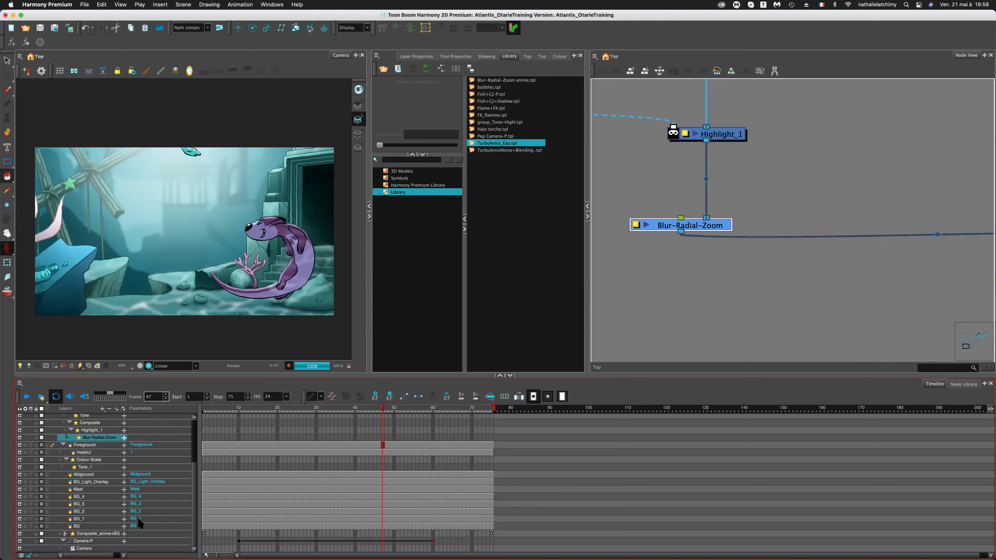
click(124, 438)
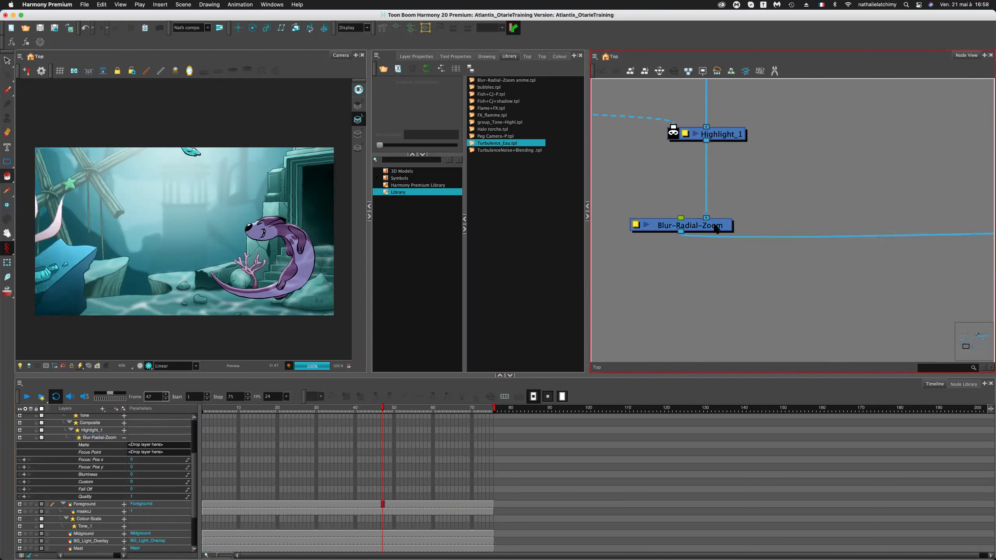
Show the layer properties of Blur-Radial-Zoom docked beside the camera image, without keeping its separate properties window open.
click(457, 58)
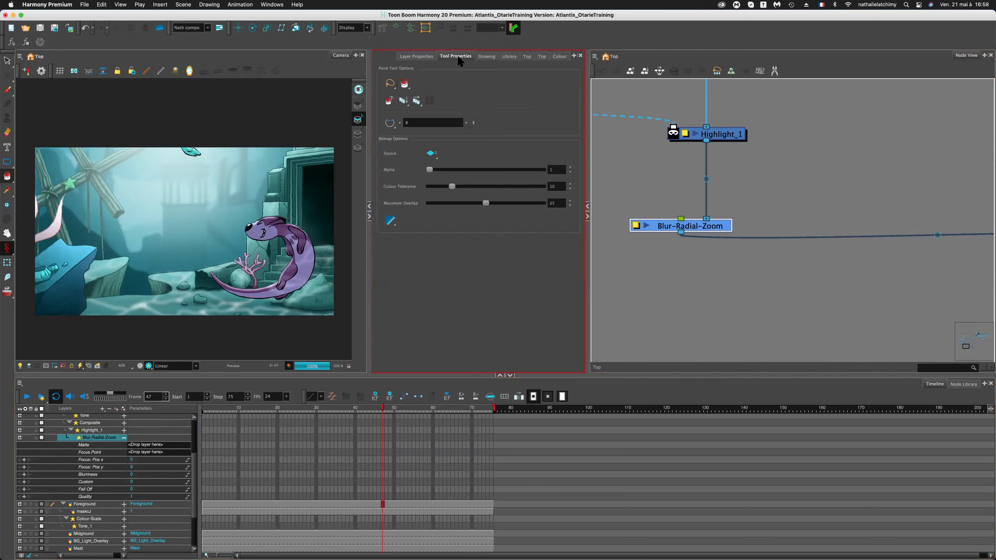
click(426, 58)
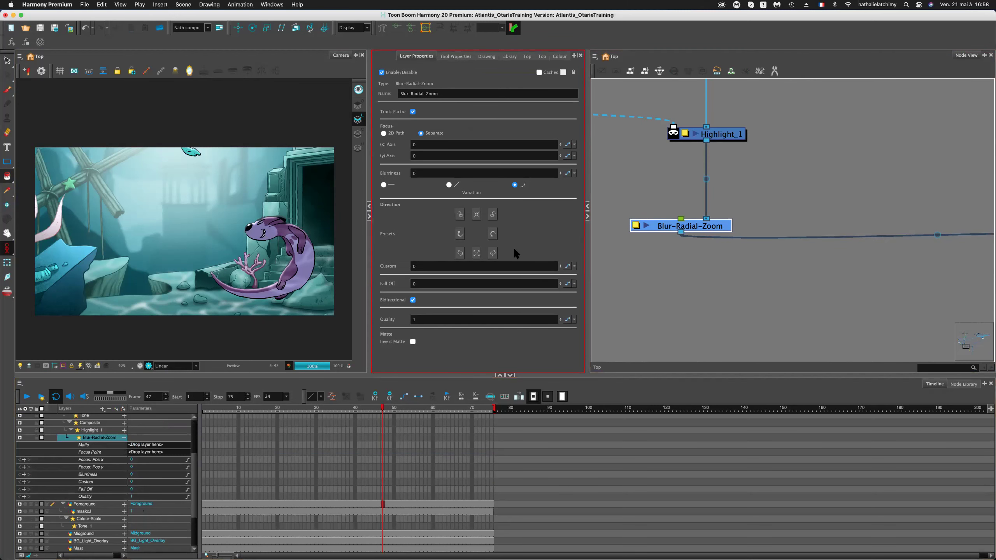
click(636, 225)
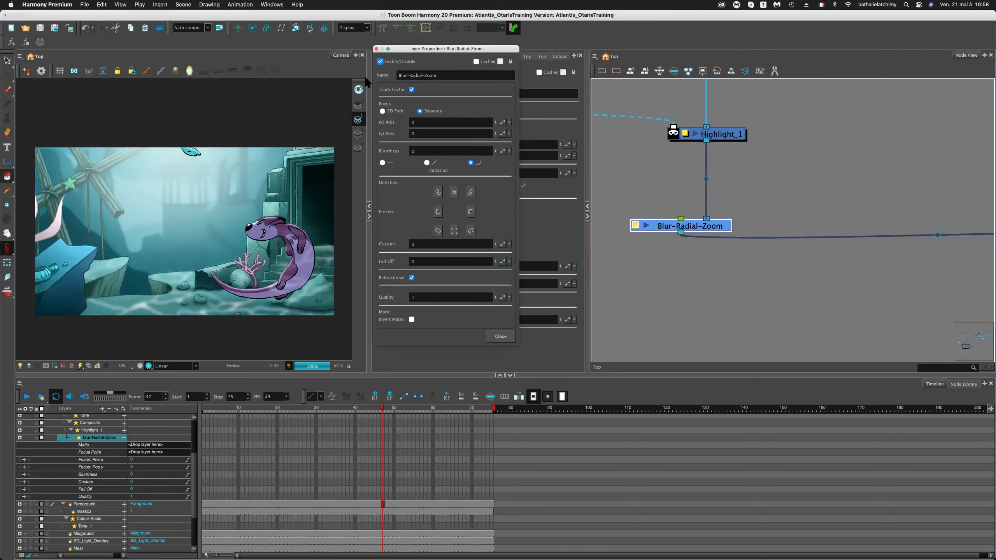
click(377, 49)
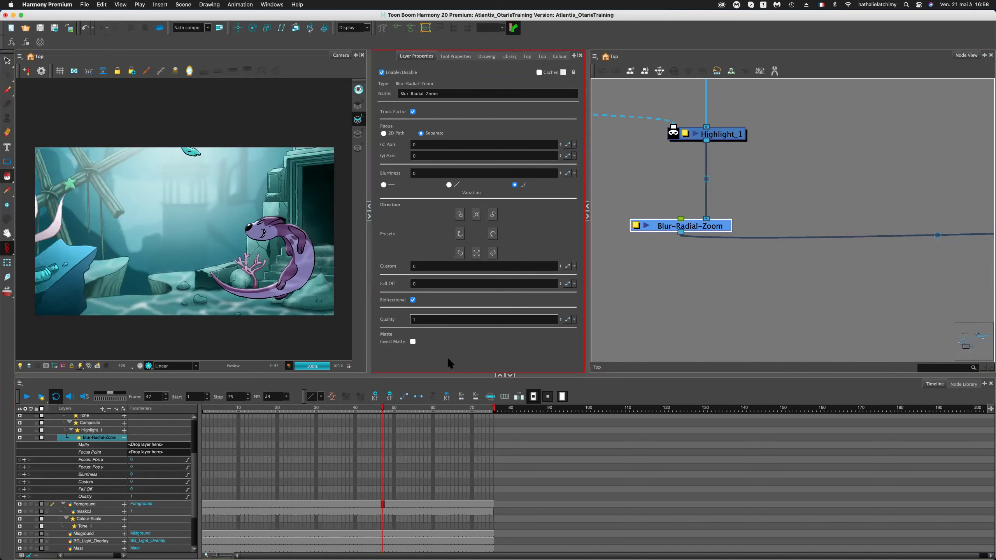
Set the Blurriness of Blur-Radial-Zoom to 3 and choose the direction preset that gives a Custom value of 45.
click(427, 176)
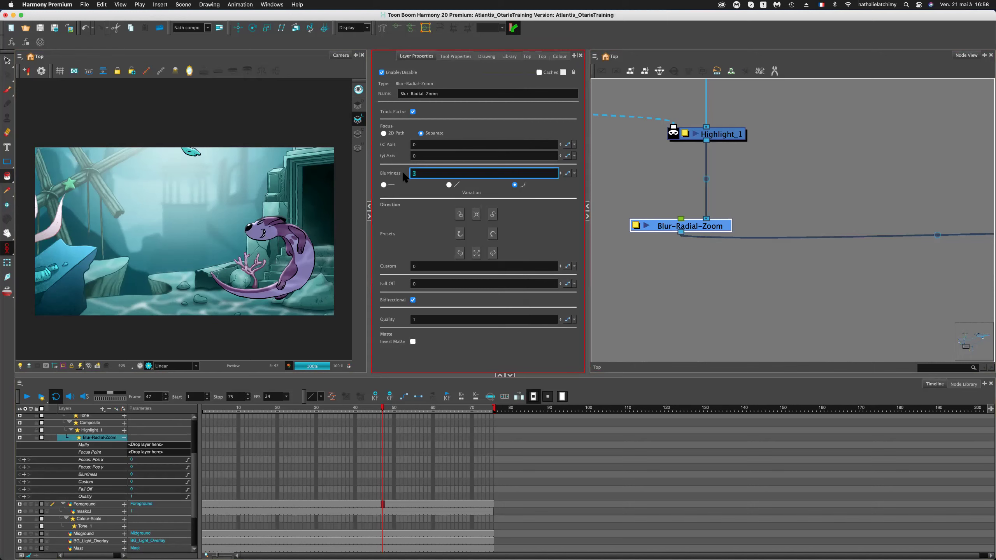
text(3)
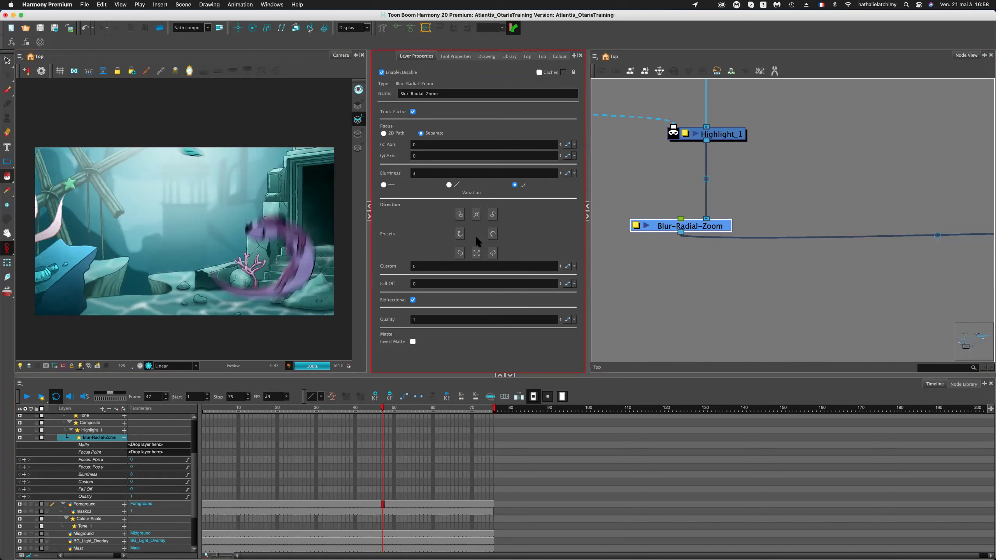
click(460, 253)
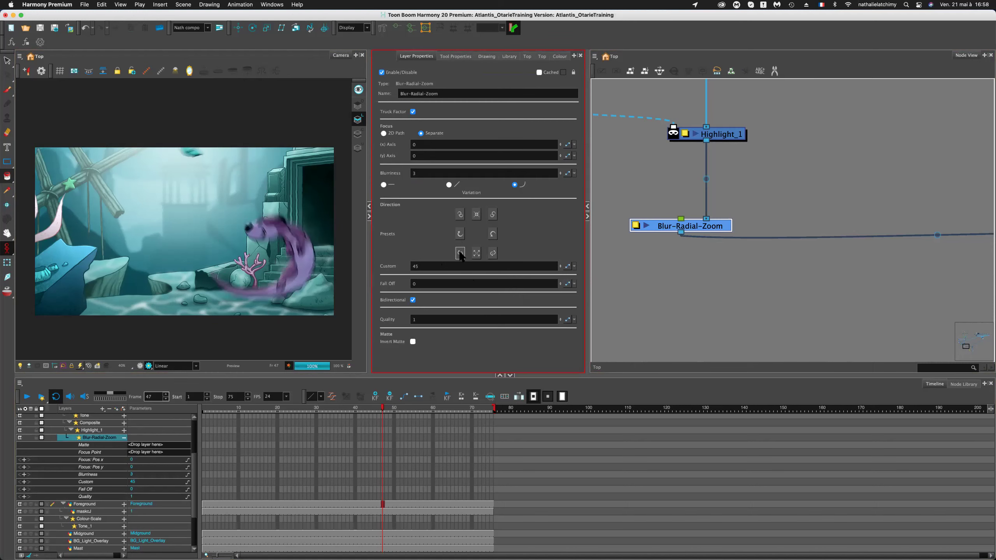
Switch the blur variation to the flat-line option, try a Blurriness of 2 and settle on 1.5.
double_click(413, 174)
click(385, 185)
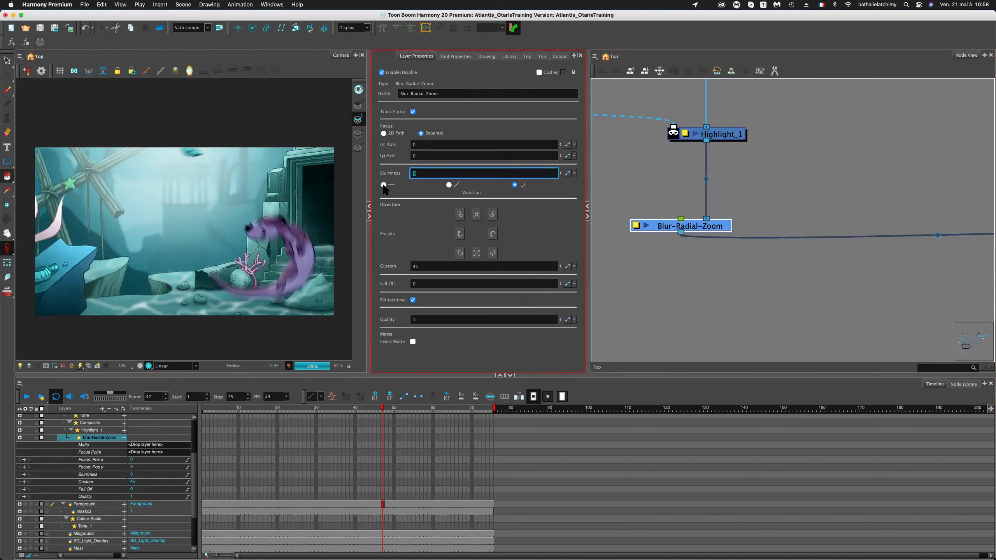
double_click(417, 175)
text(2)
key(Return)
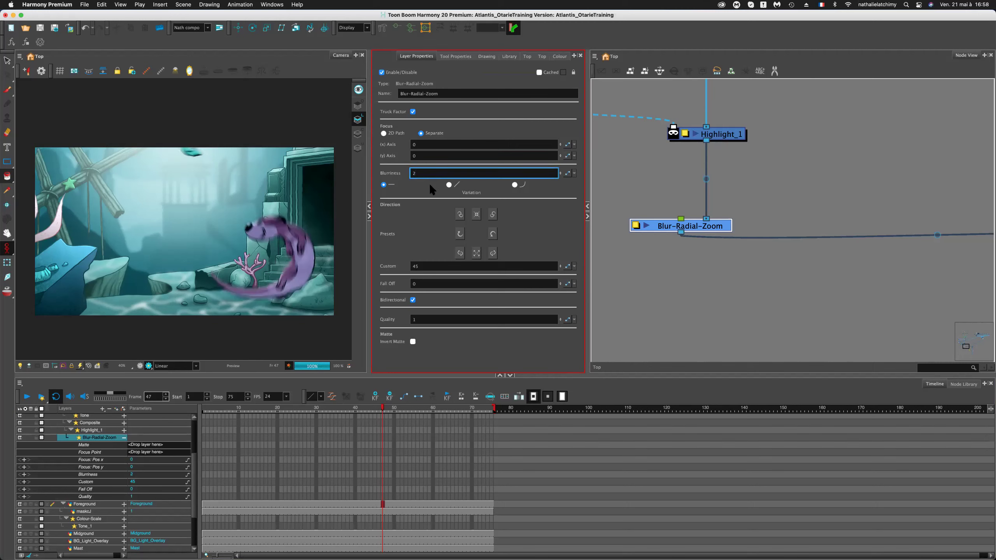
double_click(411, 174)
text(1.5)
key(Return)
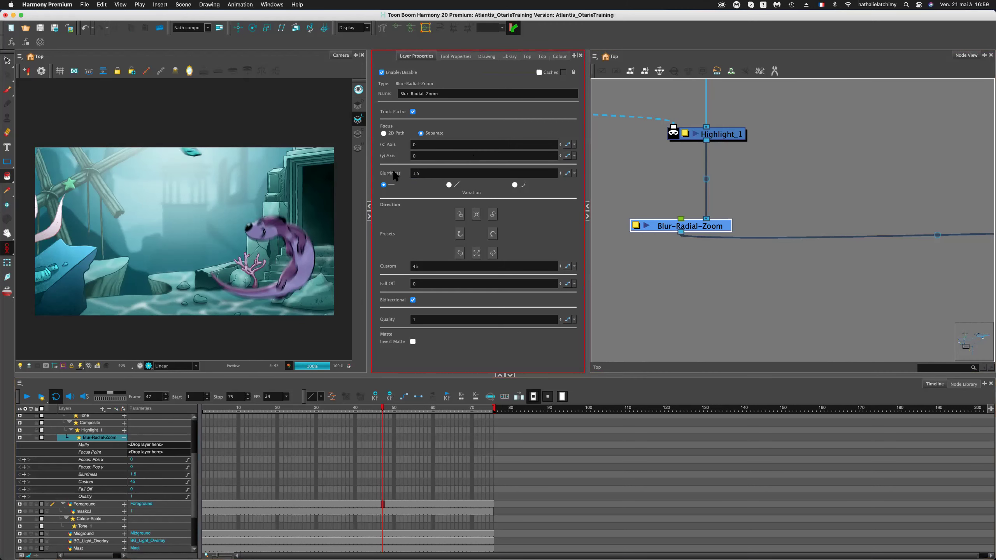
Animate the Blurriness of Blur-Radial-Zoom with a keyframe of 1.5 at frame 47 and one of 0 at frame 43.
click(566, 172)
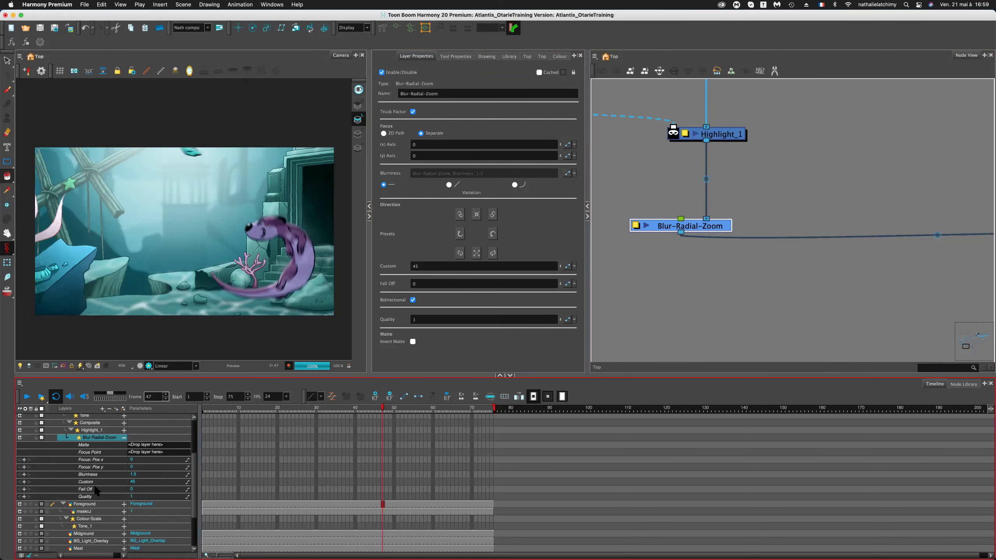
click(24, 475)
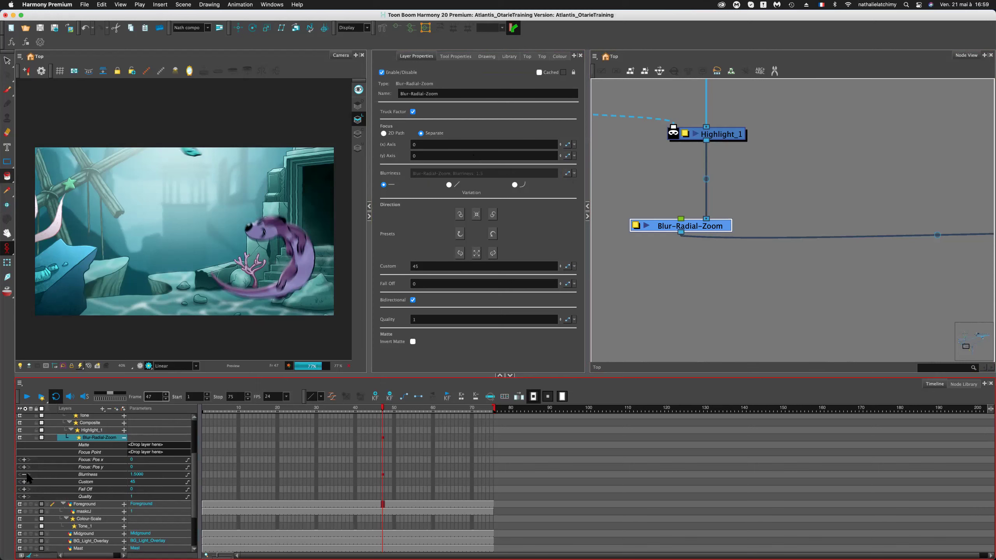
click(368, 474)
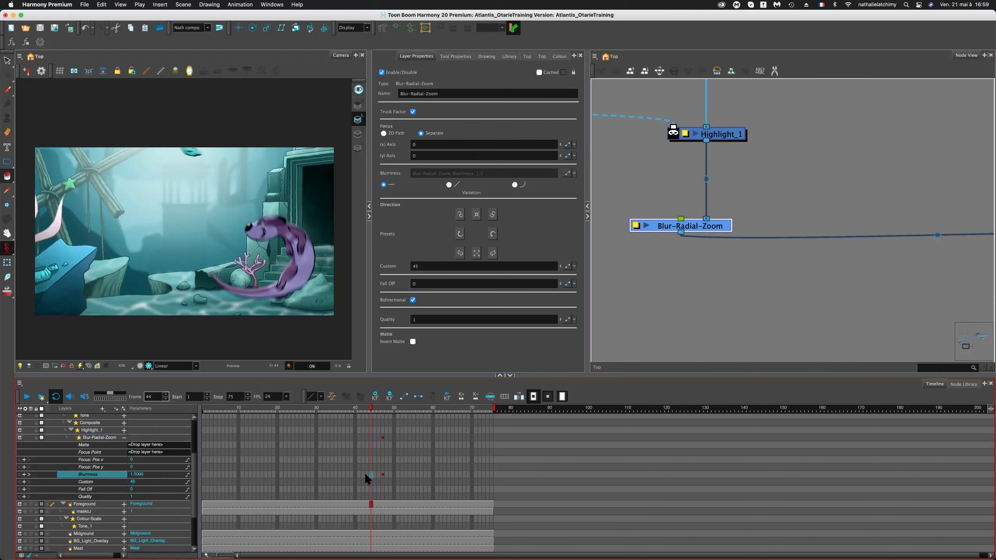
click(364, 474)
double_click(134, 474)
text(0)
key(Return)
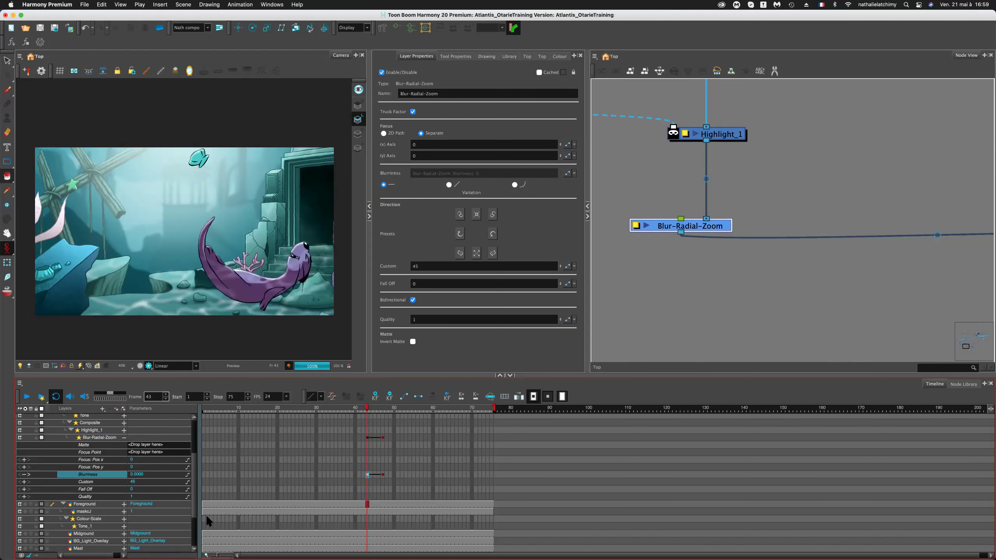
Examine the otter's radial blur at frames 43, 45 and 47.
click(371, 474)
click(377, 475)
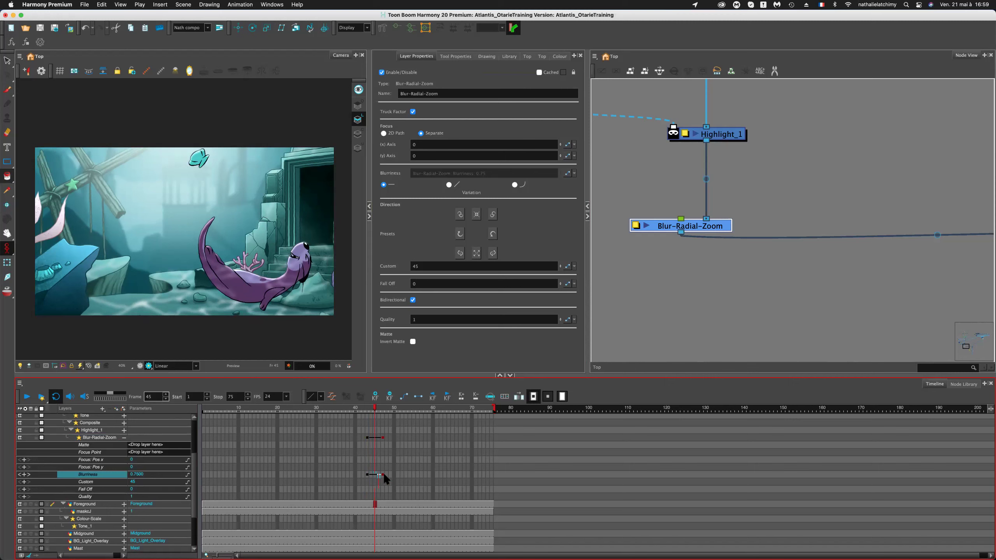
key(comma)
key(comma)
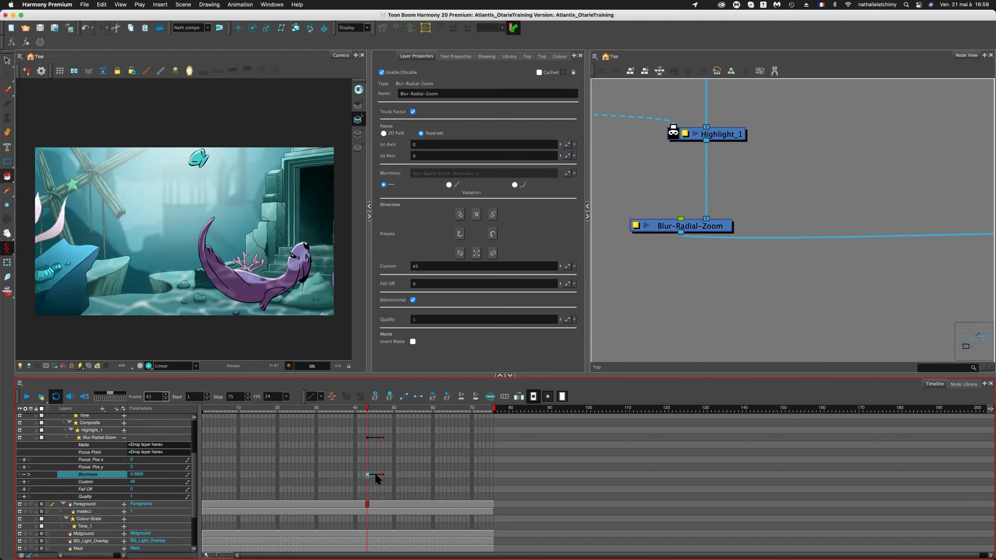
click(375, 474)
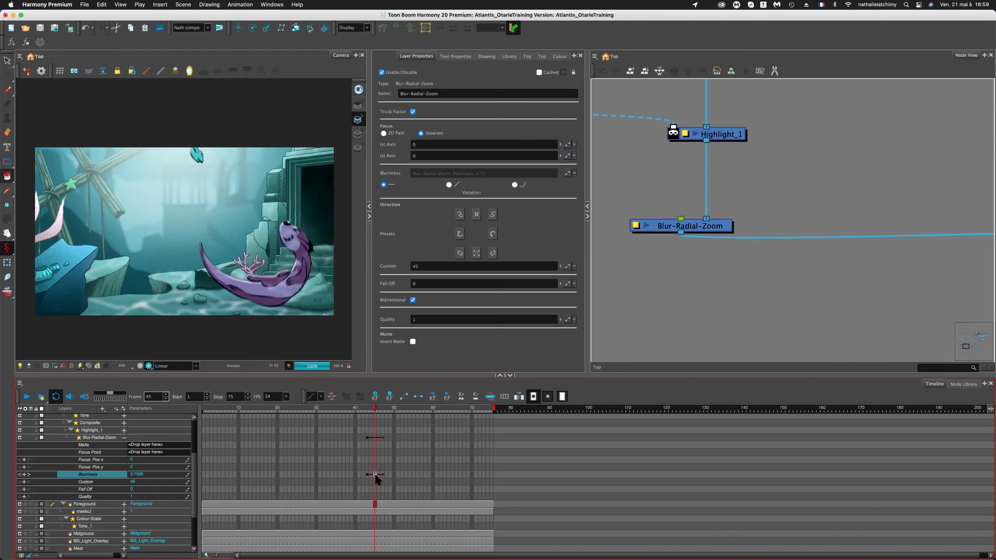
click(382, 474)
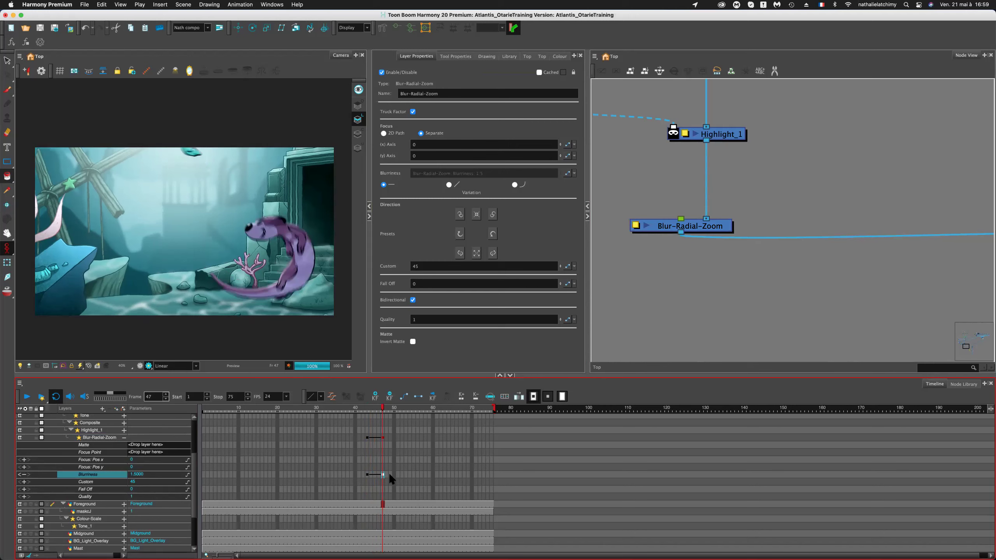
Add Blurriness keyframes to Blur-Radial-Zoom, holding 1.5 at frame 49 and reaching 0 at frame 53.
click(390, 475)
click(24, 474)
click(405, 474)
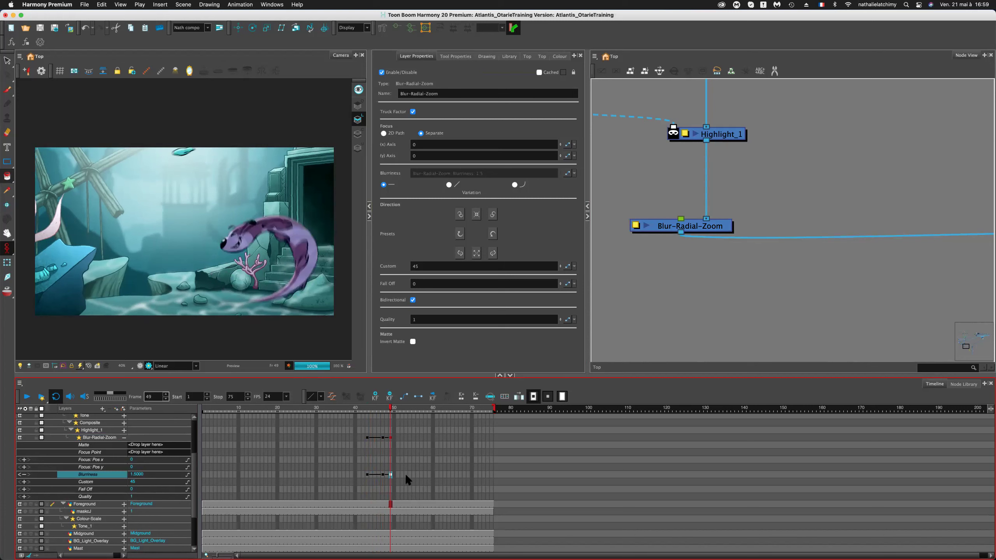
click(135, 475)
text(0)
key(Return)
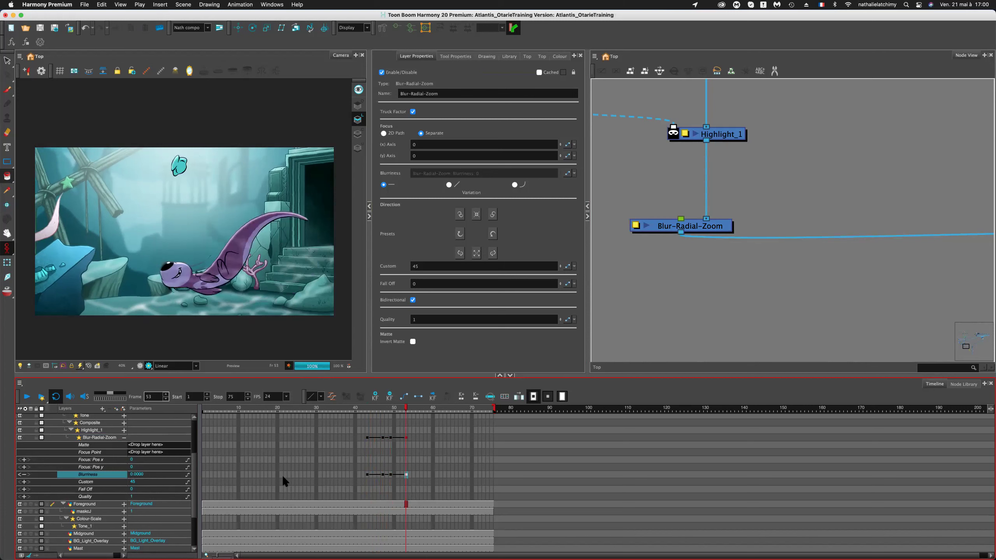
Go back to frame 43 with no layer selected and inspect the fish and otter in the camera image.
click(370, 474)
click(752, 269)
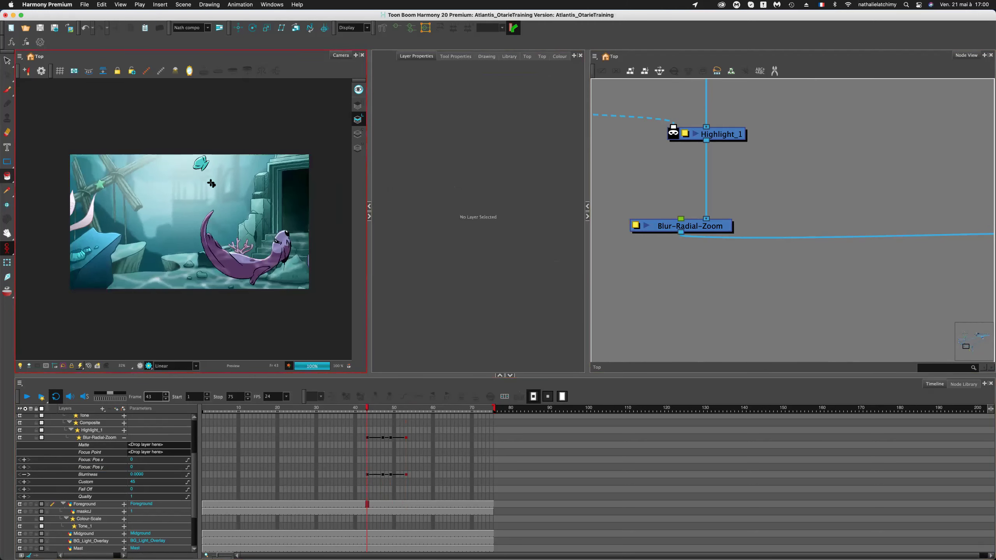
scroll(200, 168, up, 2)
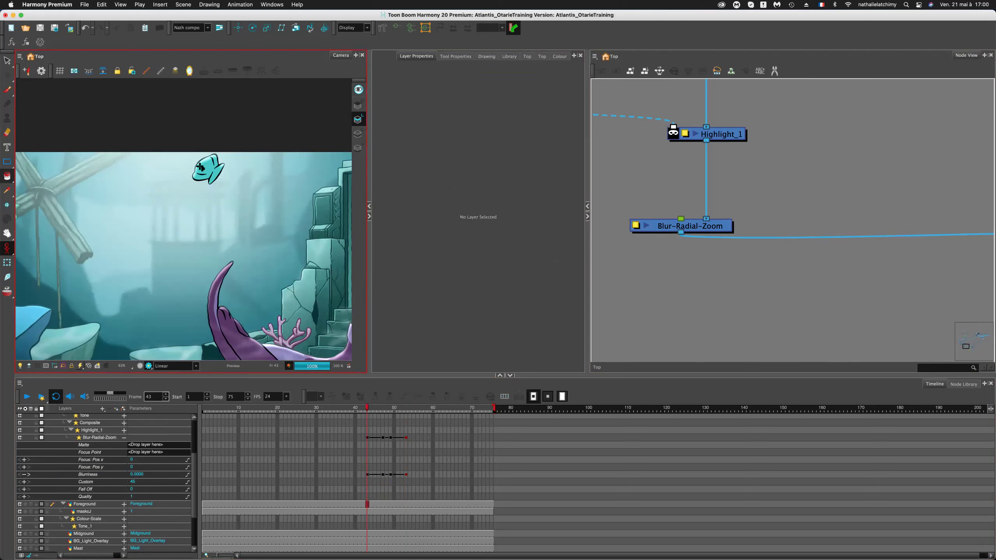
scroll(206, 245, down, 4)
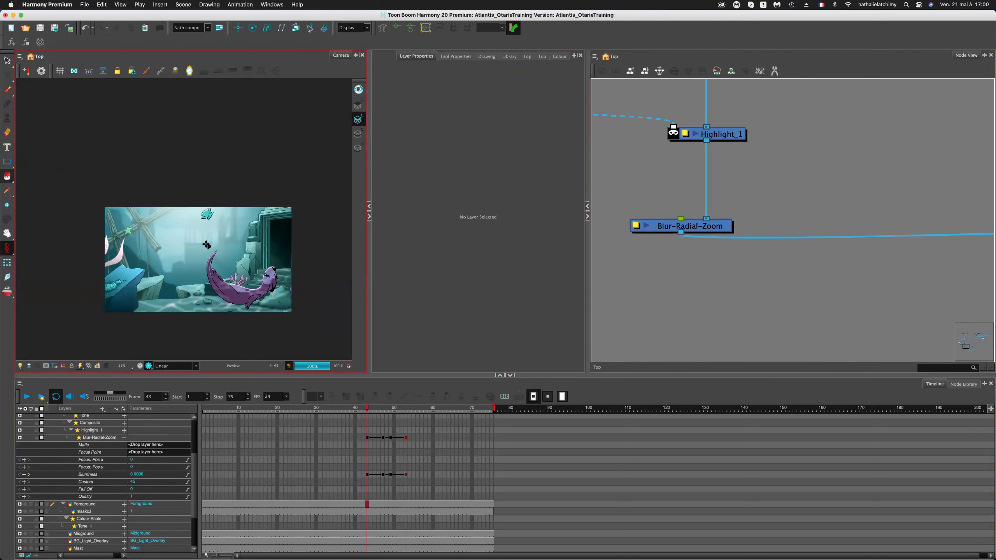
Inspect the Midground node among the background drawings and show the thumbnail of the BG_Light_Overlay node.
scroll(721, 305, down, 3)
scroll(725, 311, down, 5)
scroll(746, 240, up, 5)
click(786, 201)
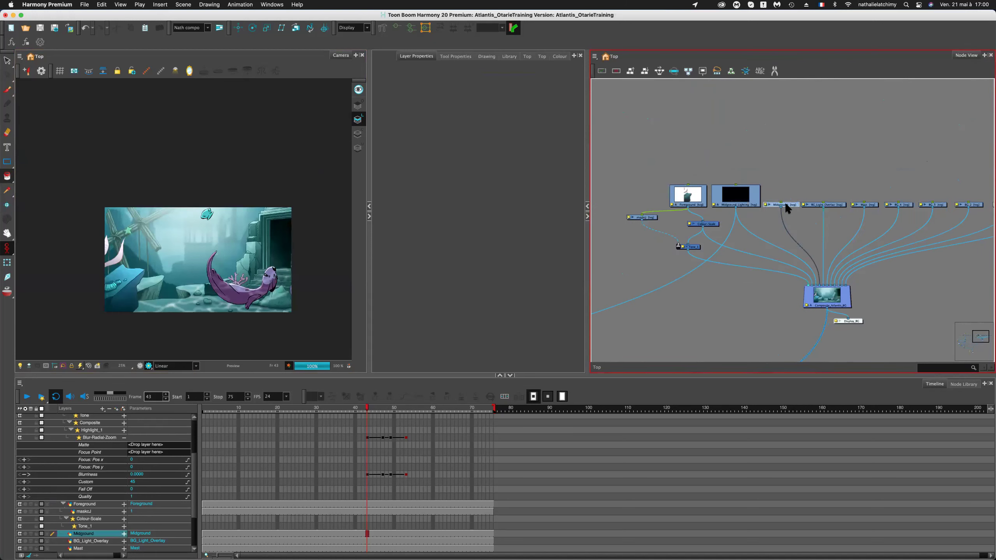
scroll(766, 203, up, 3)
scroll(755, 199, up, 2)
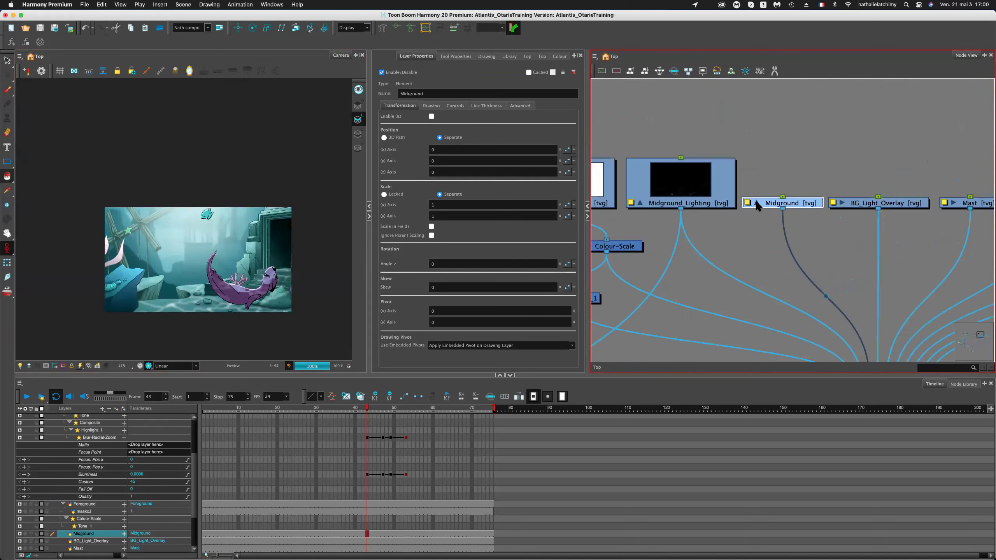
click(843, 203)
click(902, 192)
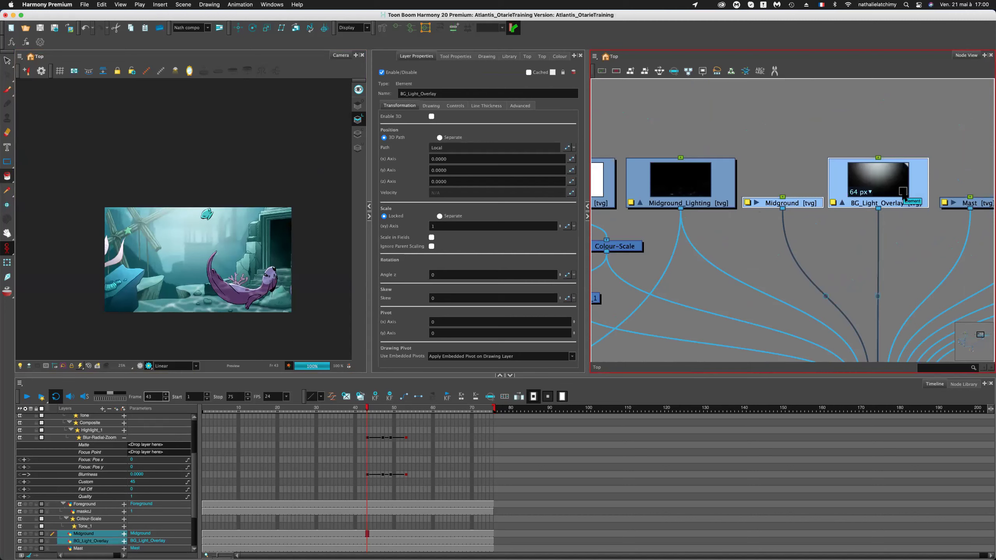
click(784, 161)
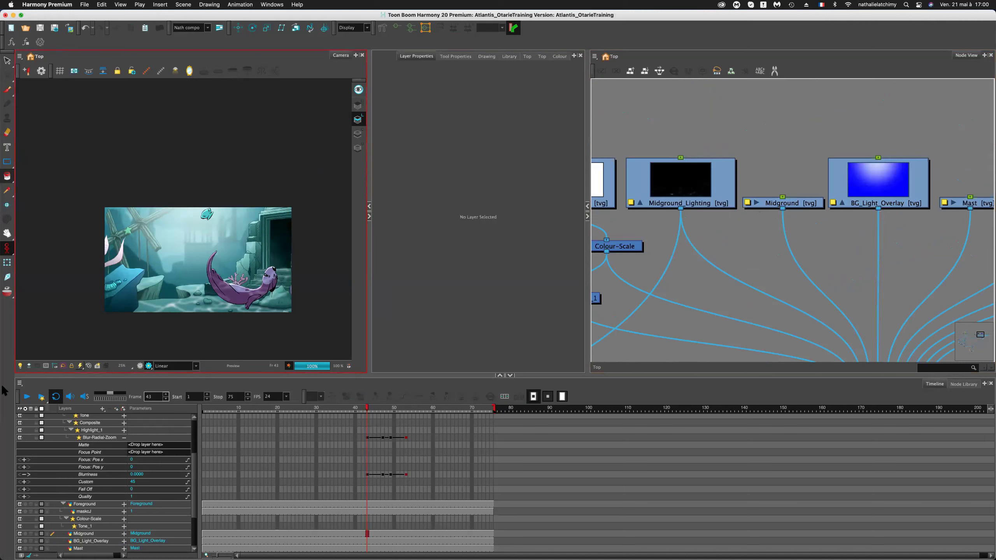
Switch to the other open Harmony scene, CompoN_Treasure.
mouse_move(6, 554)
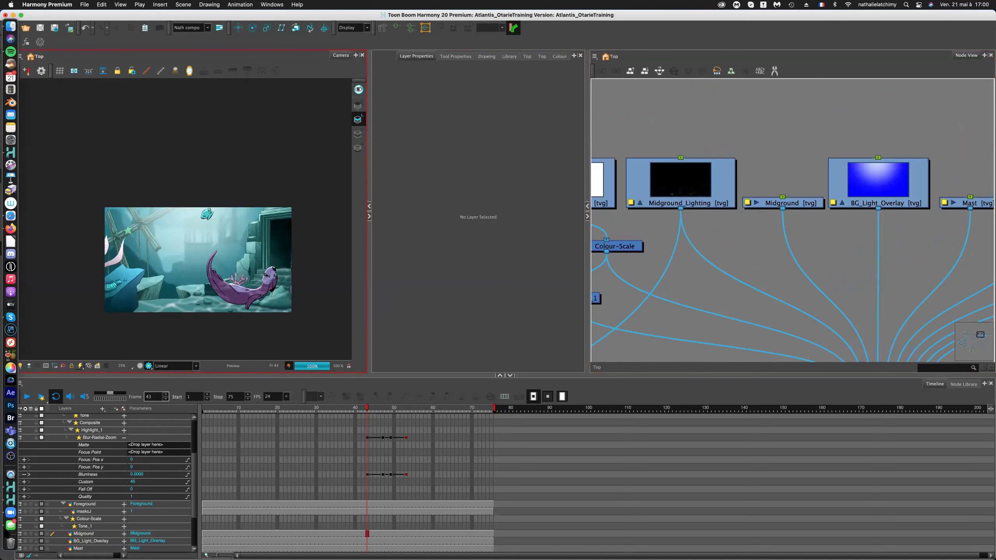
right_click(10, 489)
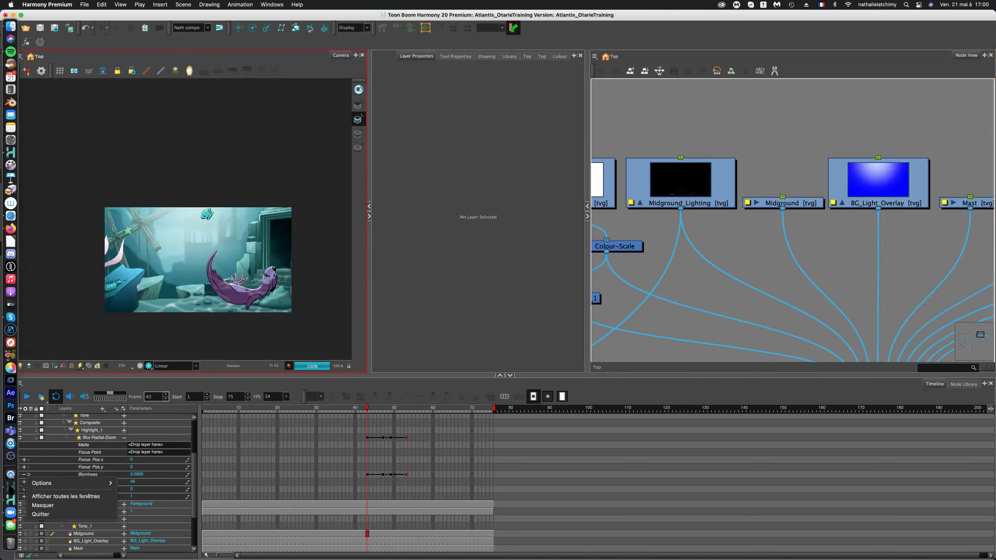
click(66, 497)
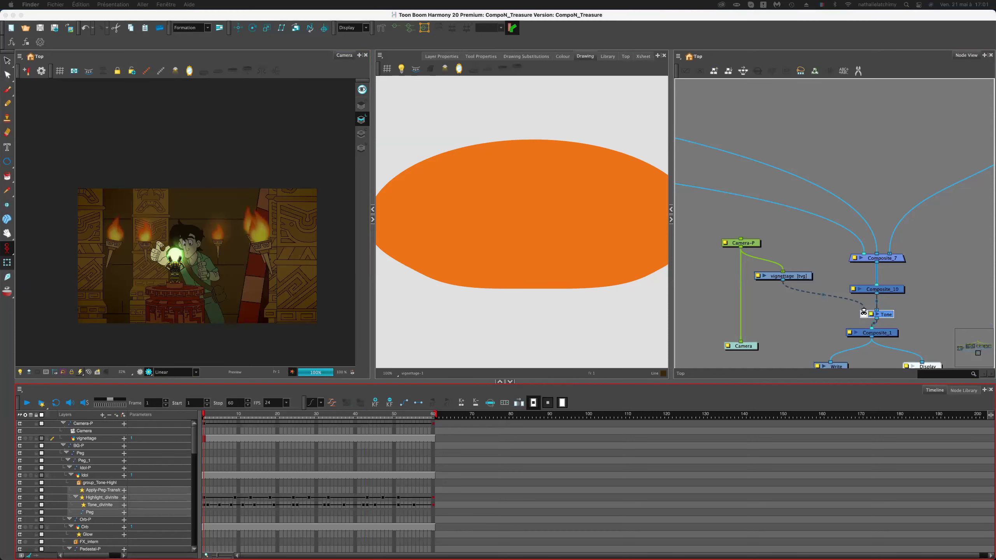
Examine how the treasure scene's node network is organised into backdrops, from the final composites up to Colonne 4.
mouse_move(983, 143)
mouse_down()
mouse_move(600, 167)
mouse_move(606, 157)
mouse_move(698, 139)
mouse_up()
scroll(764, 280, down, 6)
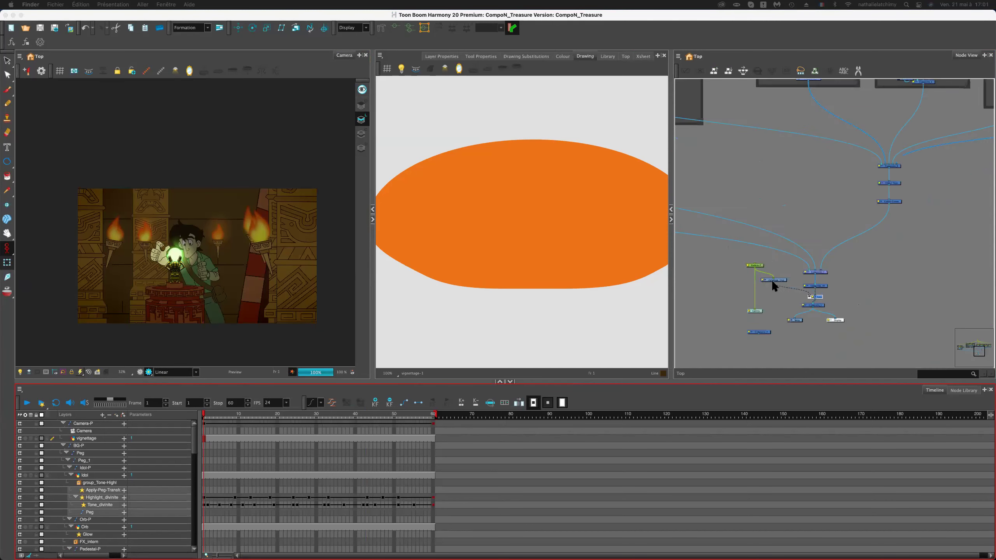
click(843, 292)
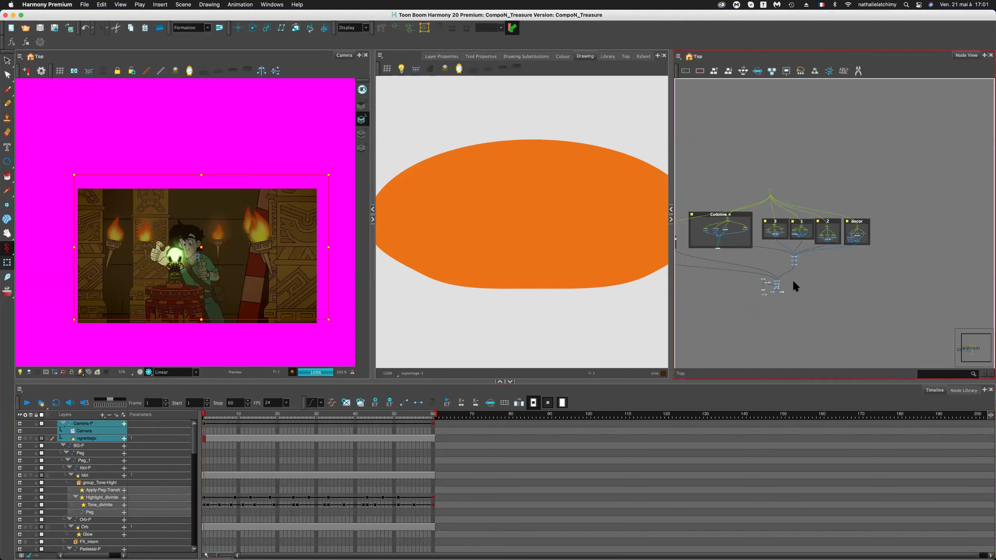
drag(826, 289, 879, 288)
scroll(783, 254, up, 5)
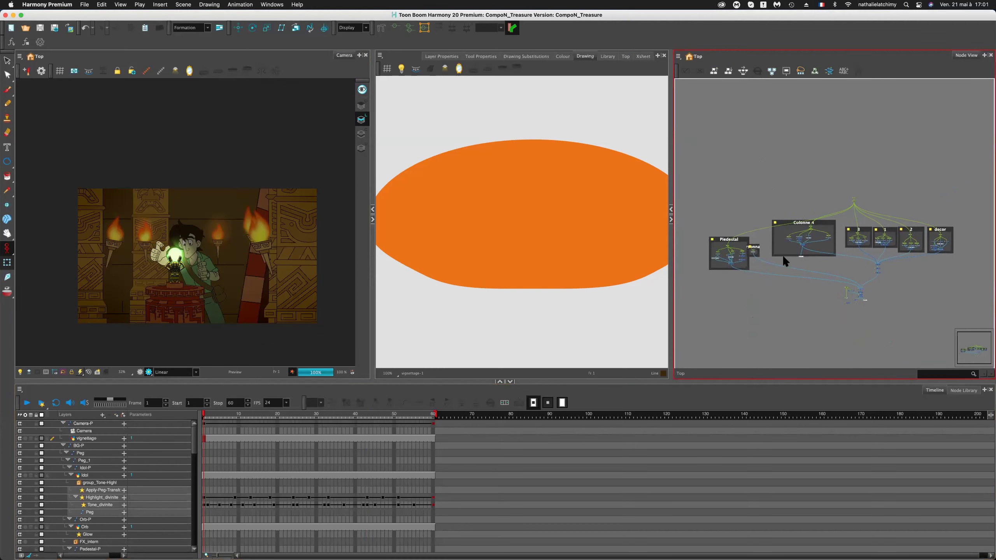
scroll(814, 250, up, 3)
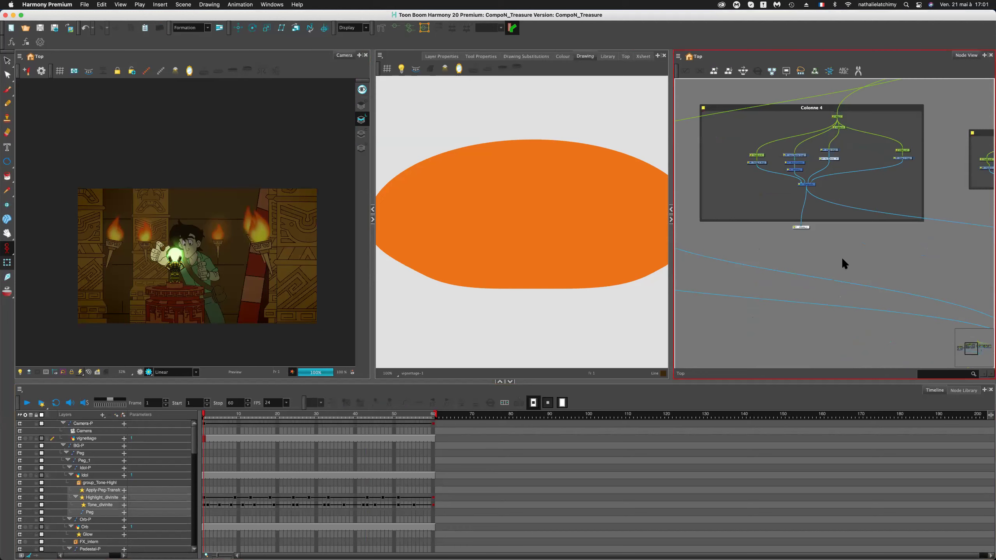
scroll(842, 257, down, 5)
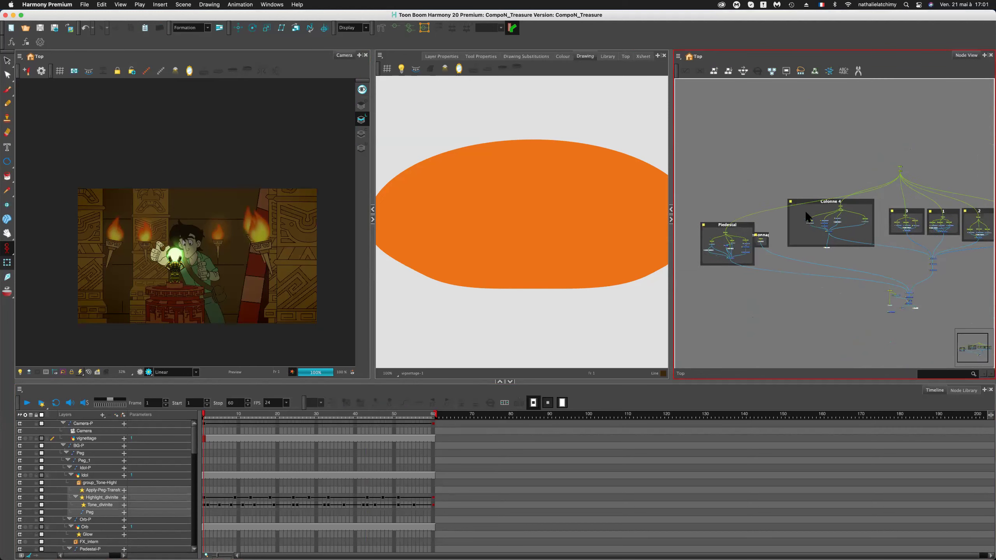
scroll(852, 236, up, 3)
scroll(796, 208, up, 2)
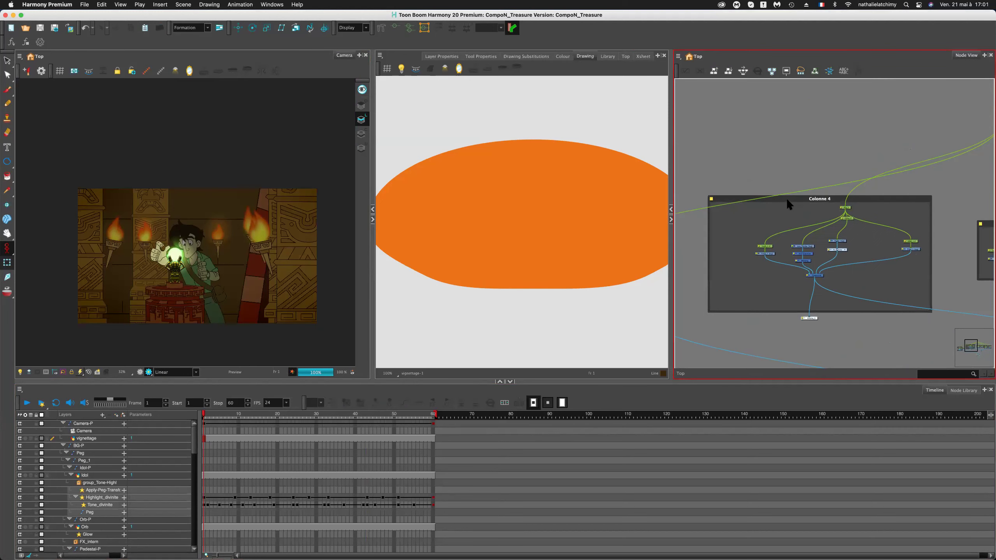
Select the Colonne 4 backdrop with its nodes, and move the display node just below it inside the backdrop.
click(788, 198)
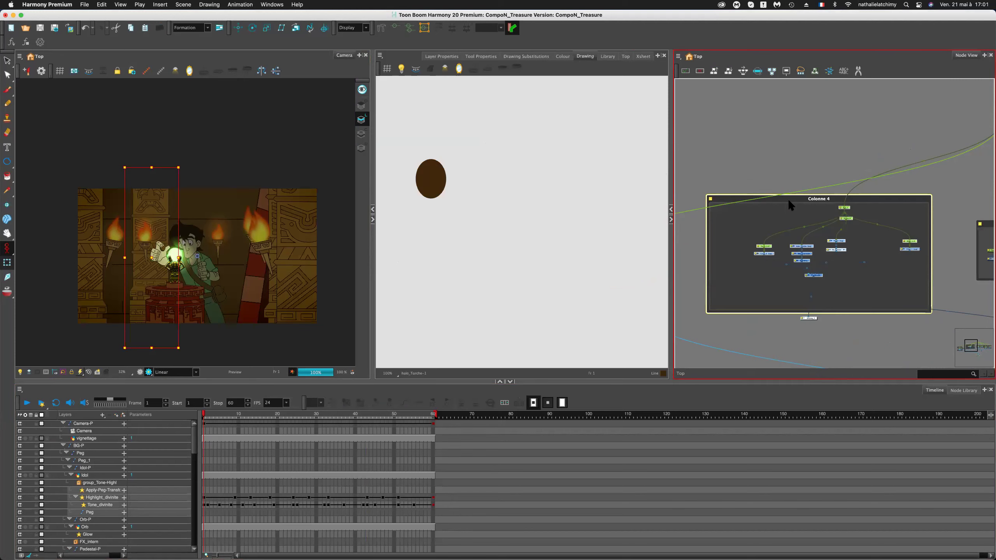
click(811, 201)
key(d)
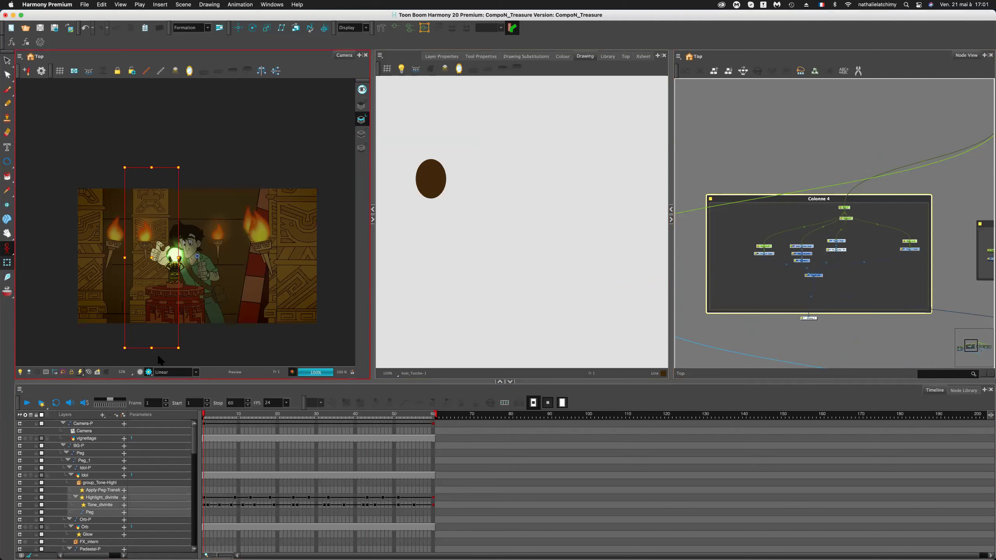
click(761, 321)
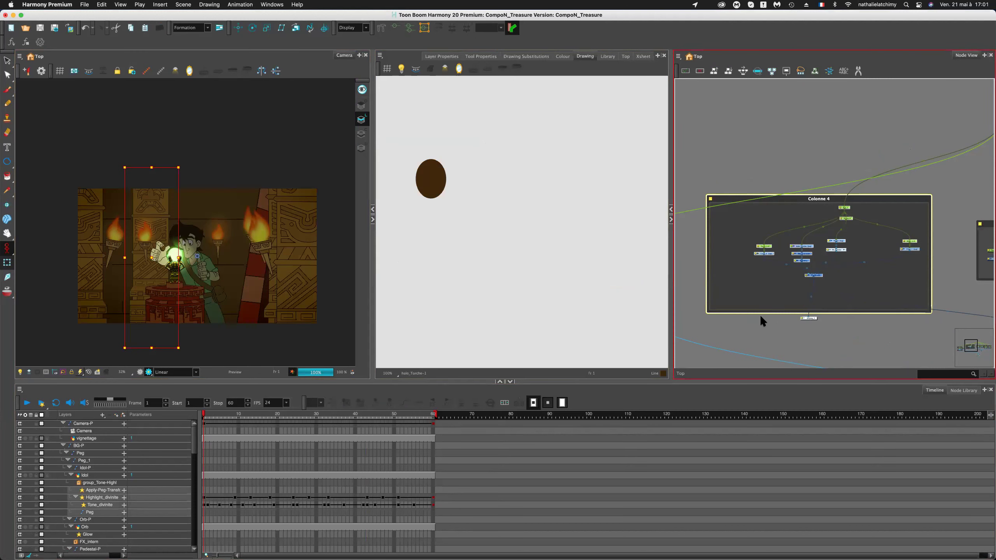
click(812, 318)
drag(811, 318, 813, 293)
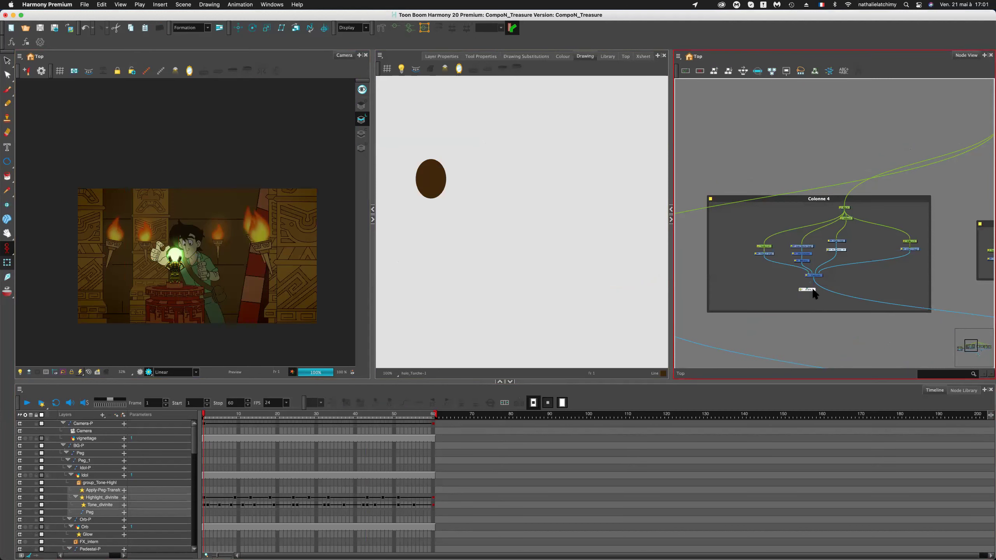
Disable all nodes in the Personnage backdrop and enable them again.
scroll(813, 294, down, 5)
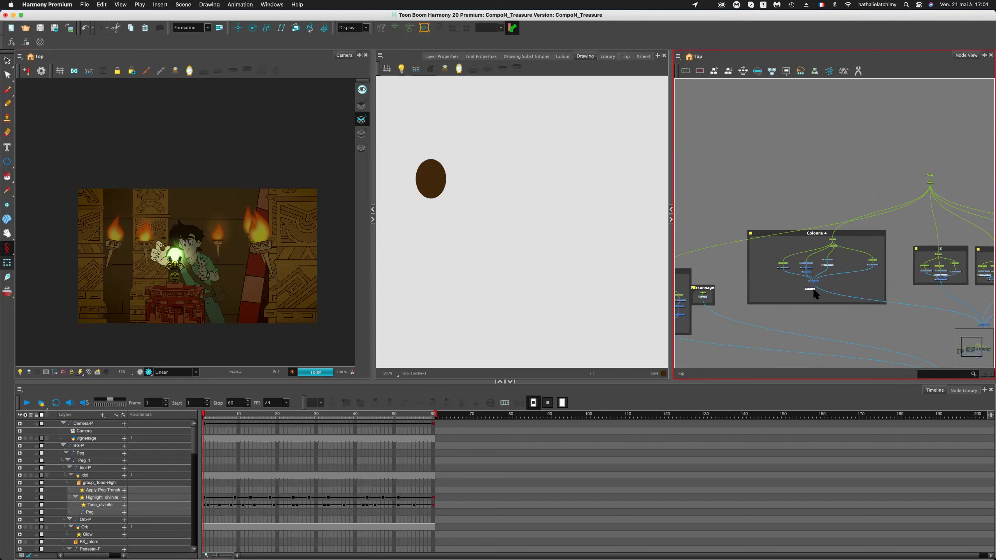
scroll(814, 292, down, 5)
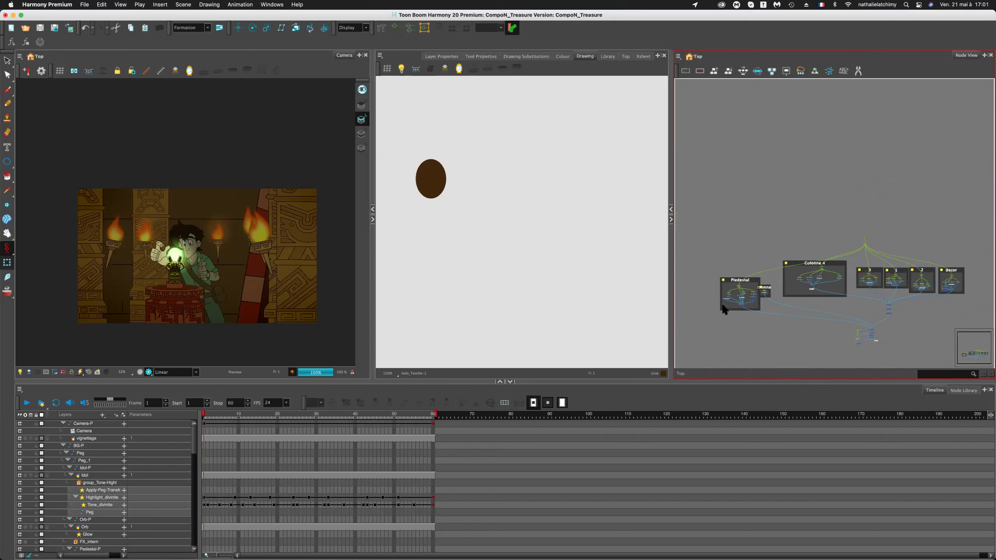
scroll(721, 304, up, 10)
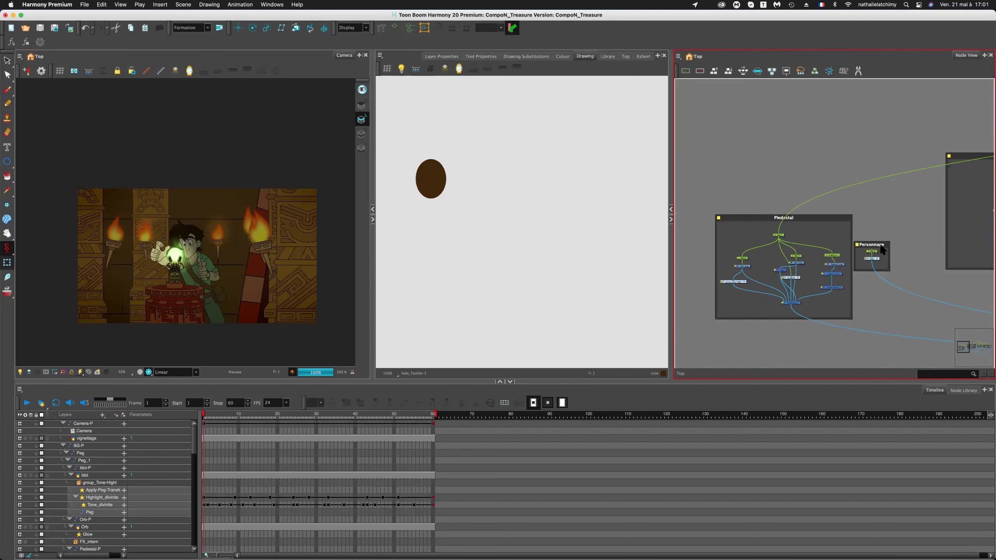
click(882, 247)
key(d)
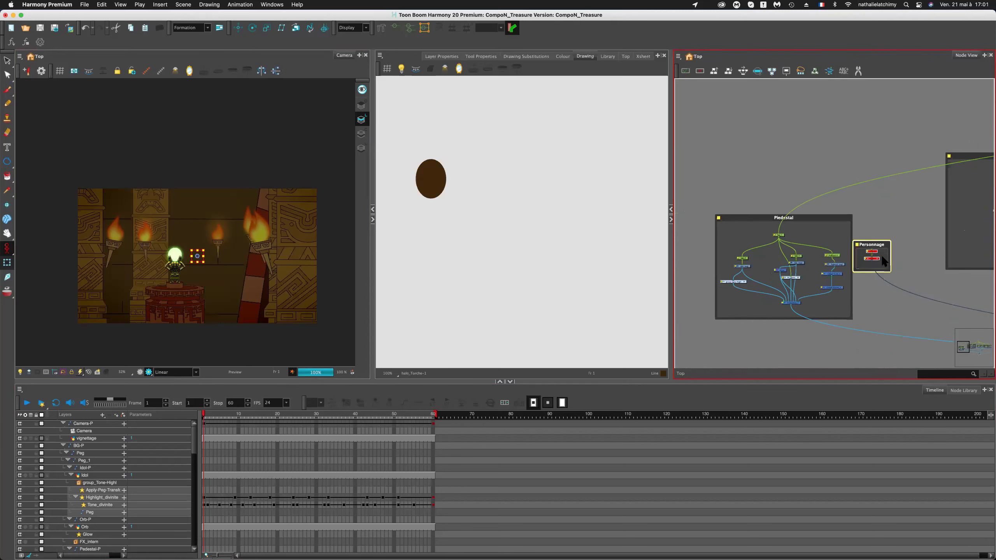
key(d)
Select the Piedestal backdrop, disable all its nodes and enable them again.
click(825, 222)
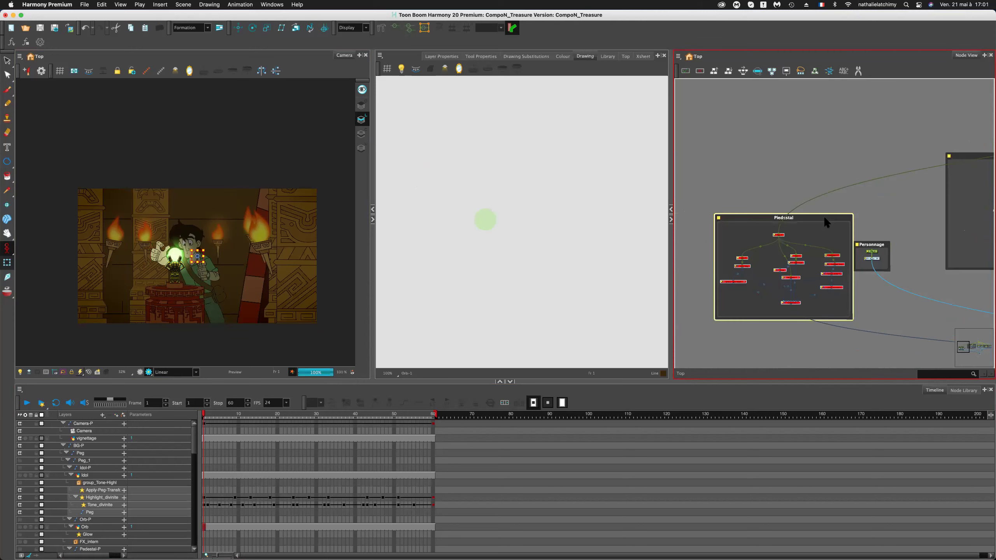
key(d)
scroll(738, 295, up, 5)
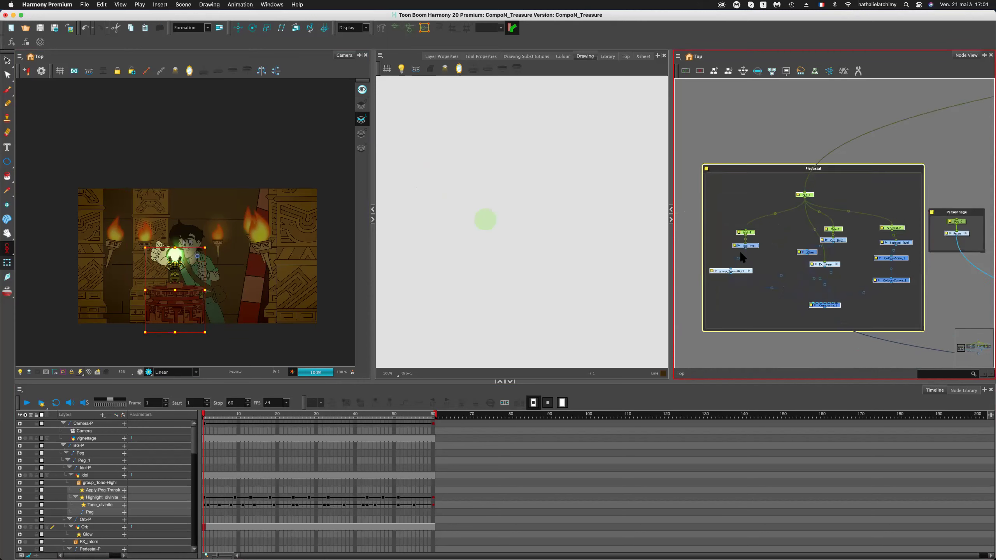
scroll(741, 253, up, 3)
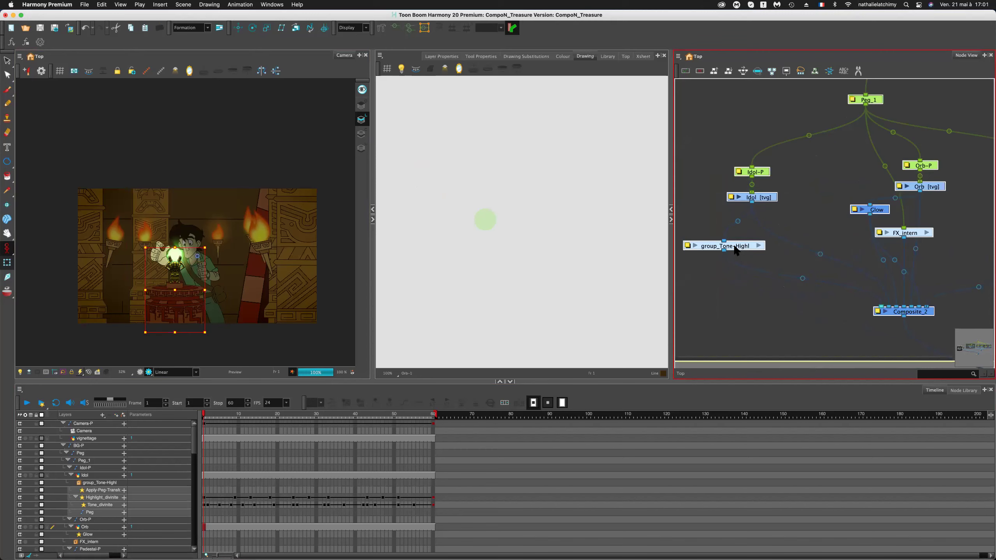
key(d)
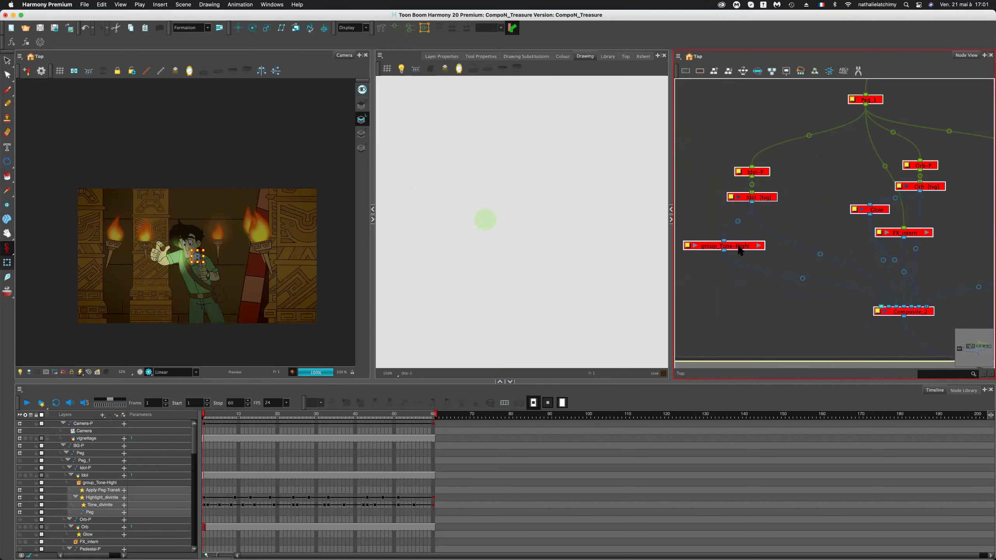
key(d)
Disable the group_Tone-Highl node by itself and enable it again to compare its effect on the idol.
click(741, 246)
key(d)
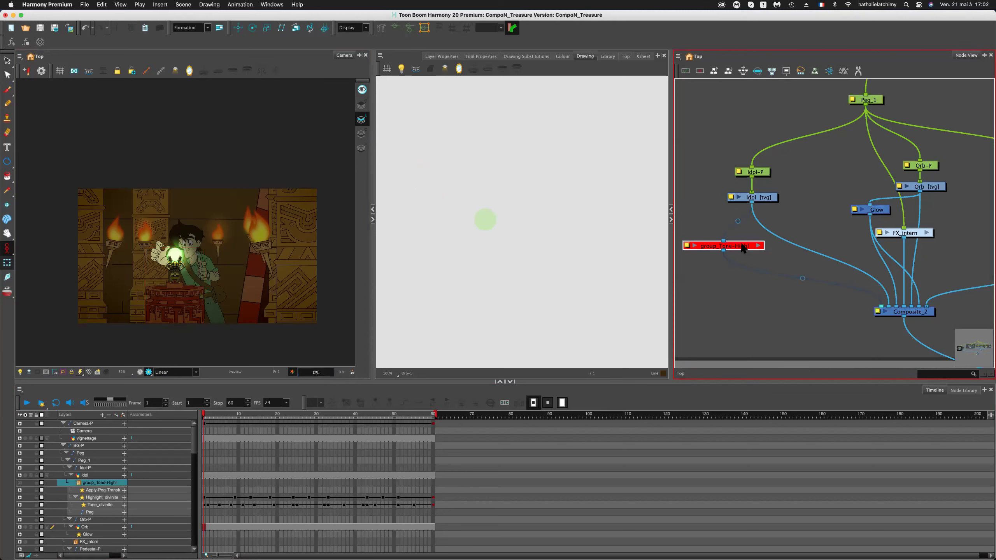
key(d)
click(162, 317)
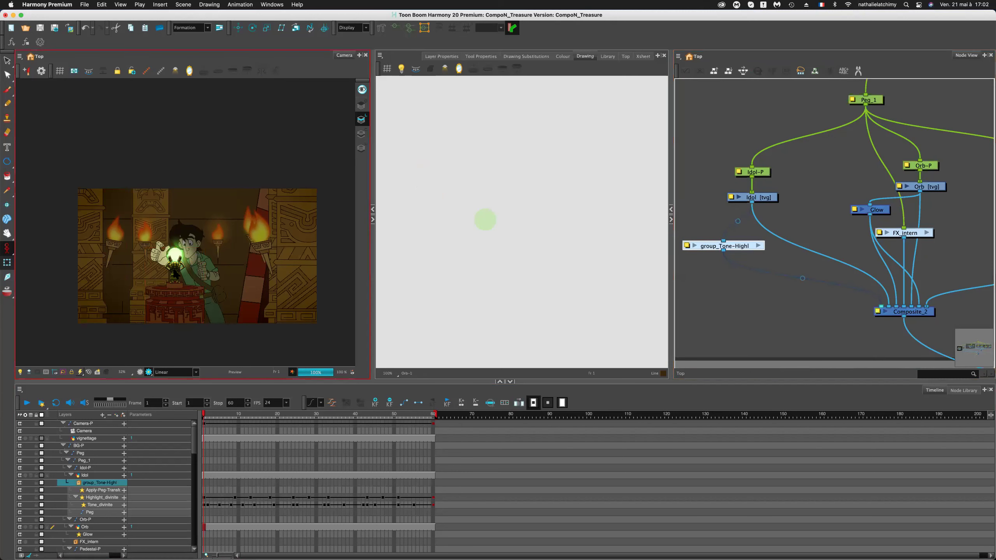
scroll(177, 275, up, 3)
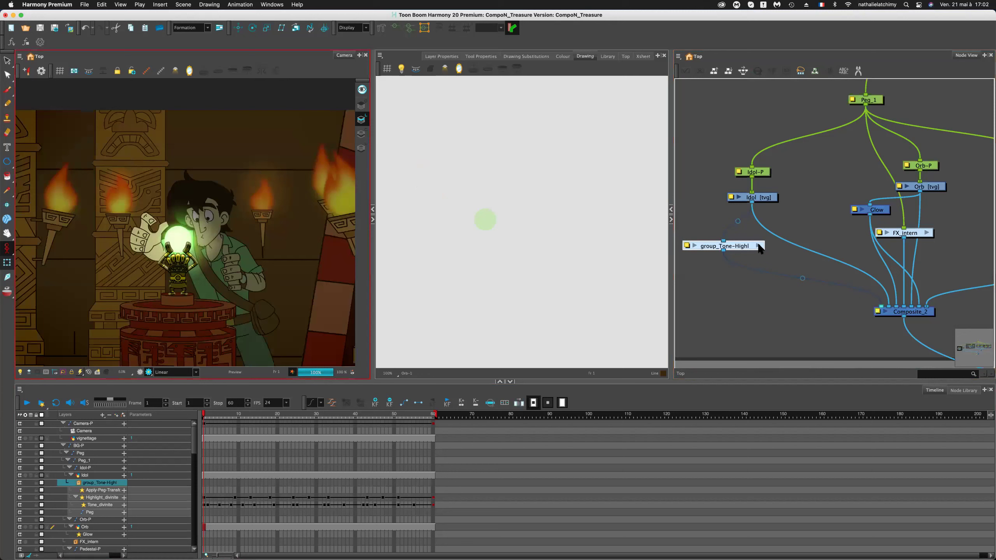
Examine the nodes inside group_Tone-Highl, including Tone_divinite and Apply-Peg-Transformation, and return to the top level of the network.
click(717, 249)
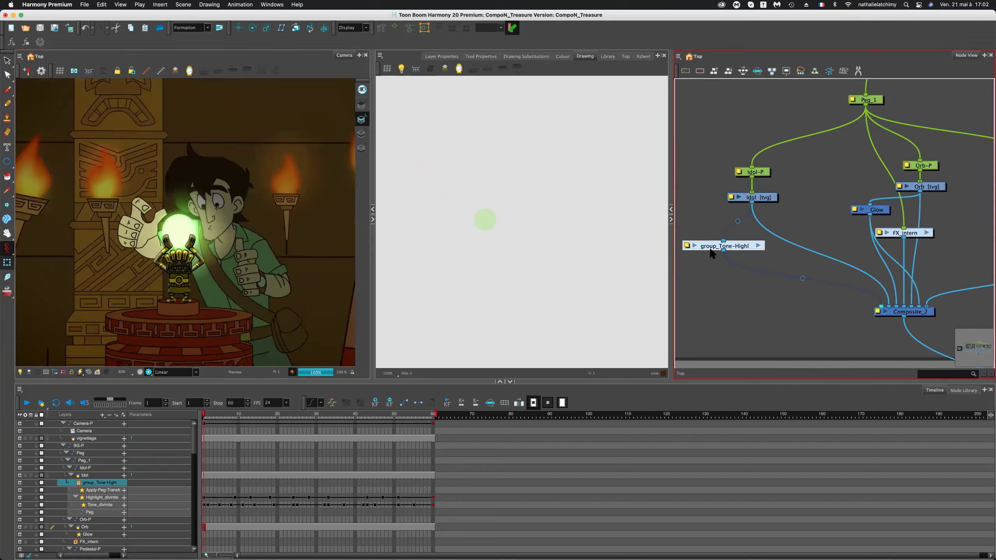
click(759, 246)
scroll(794, 240, up, 2)
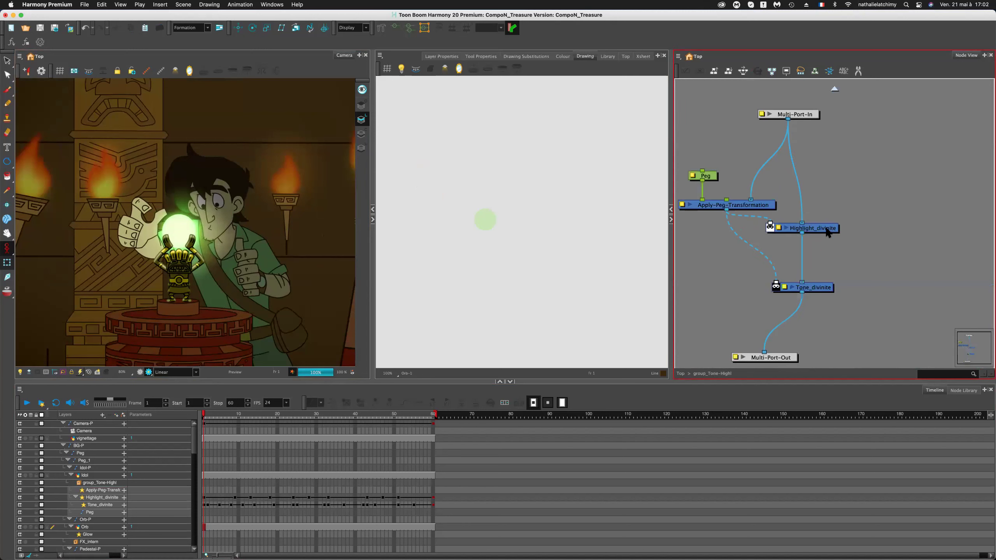
click(815, 291)
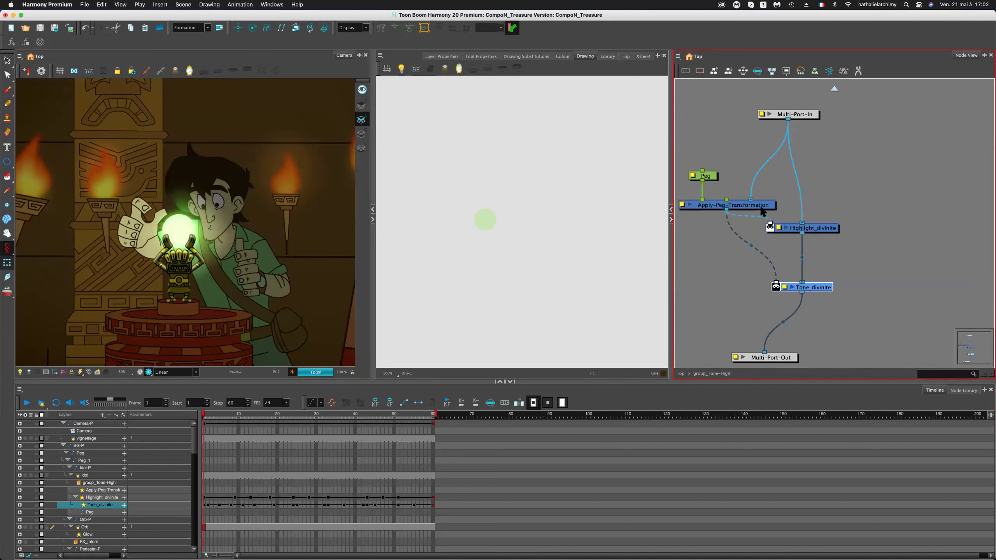
click(762, 211)
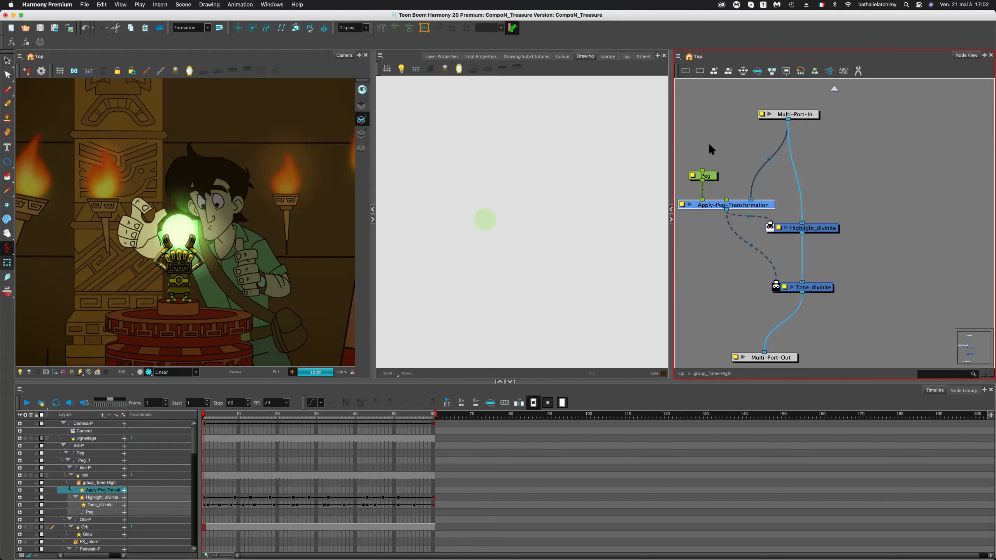
click(681, 372)
Save the group_Tone-Highl node as a template in the Library folder, named group_Tone-Highl_1.tpl.
drag(829, 243, 801, 219)
click(802, 220)
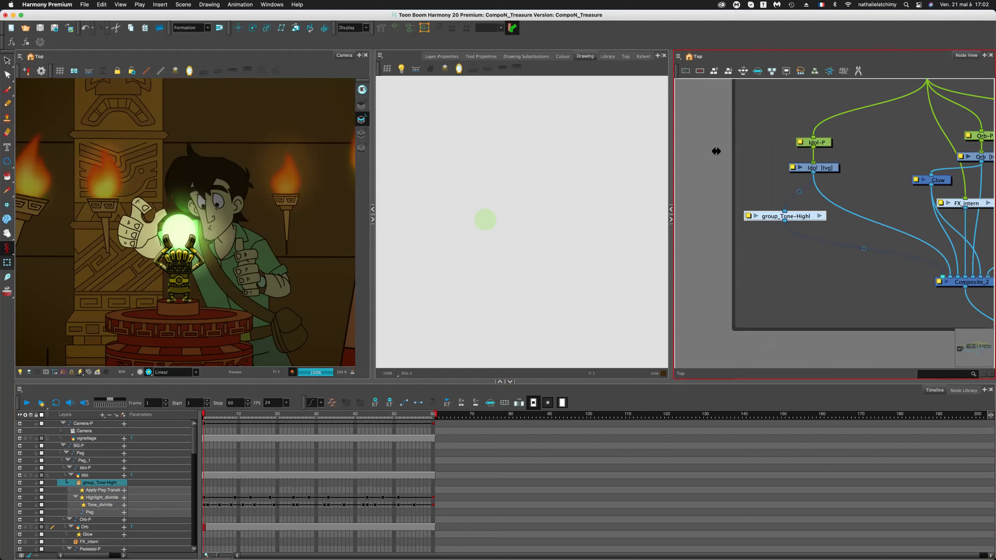
click(608, 57)
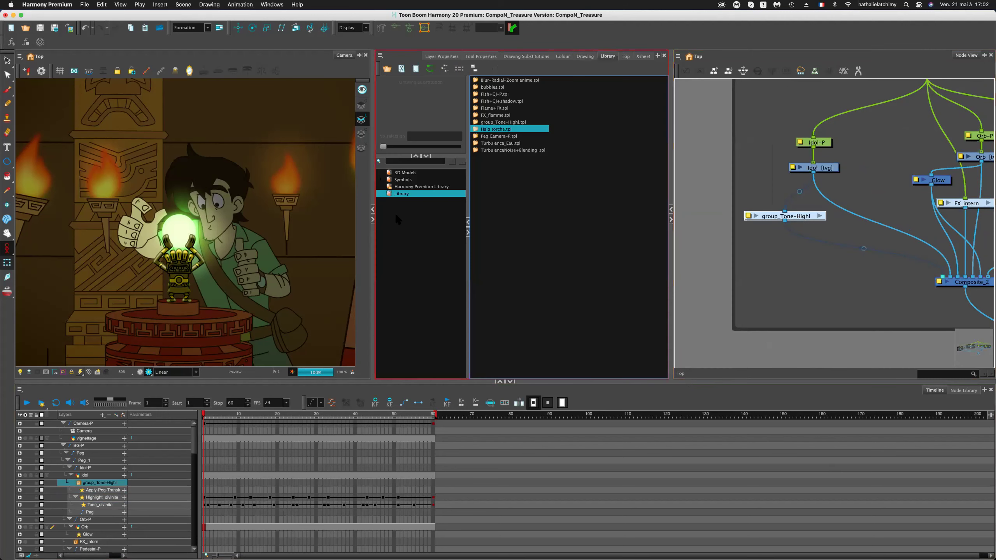
click(517, 220)
key(super+v)
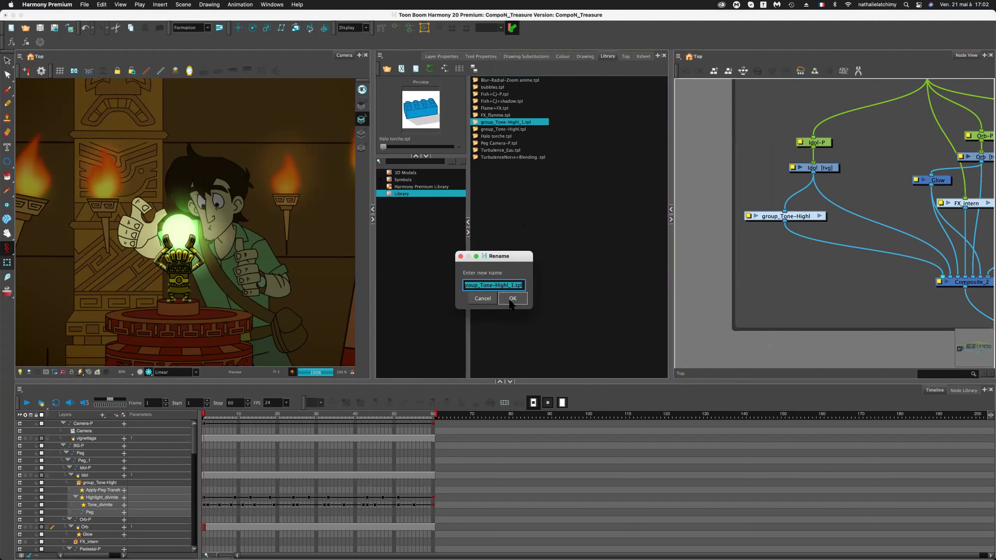
click(511, 299)
Delete the group_Tone-Highl node from the Piedestal backdrop and inspect the idol up close without it.
click(906, 277)
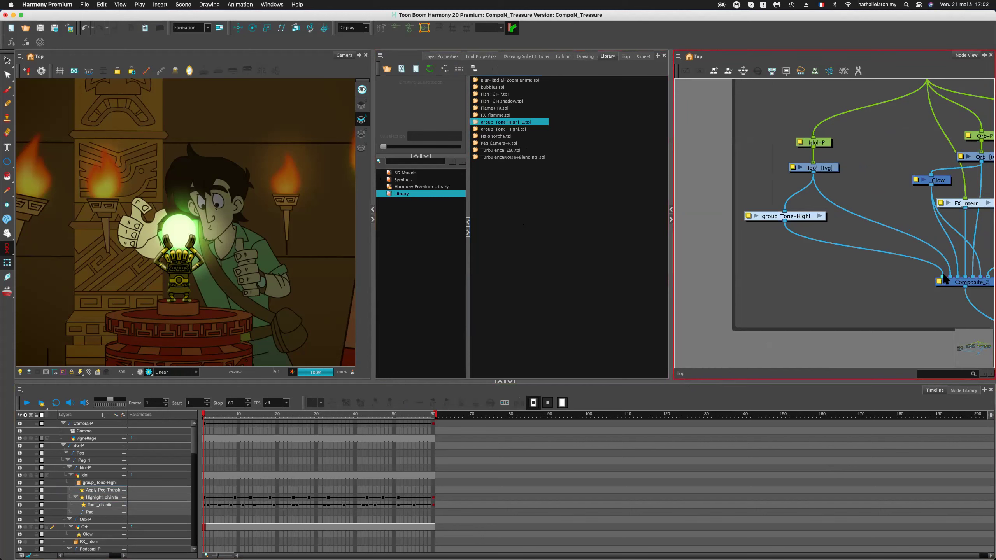
click(797, 217)
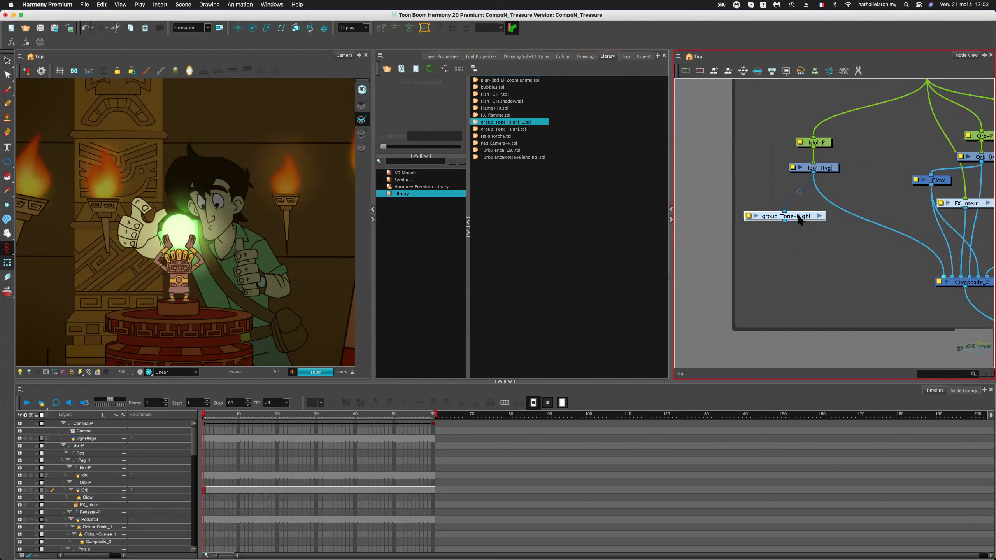
key(Delete)
click(177, 260)
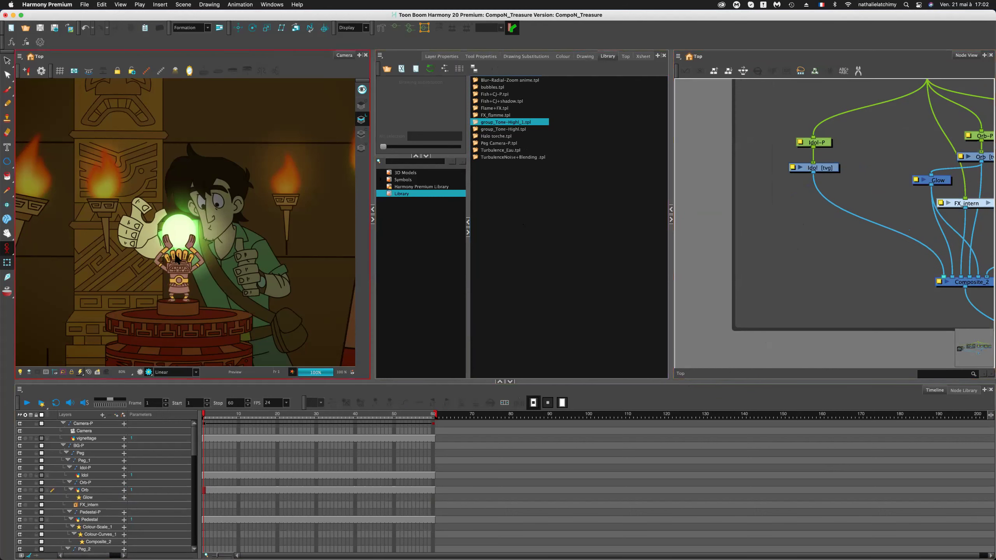
scroll(177, 260, up, 4)
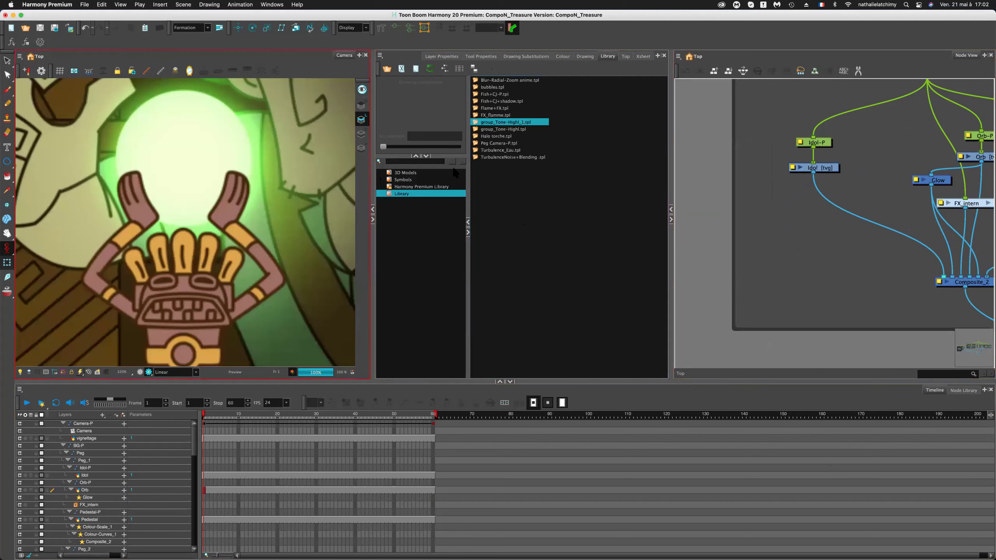
Add the group_Tone-Highl_1.tpl template to the network below the Idol drawing and connect Idol to its input.
click(501, 123)
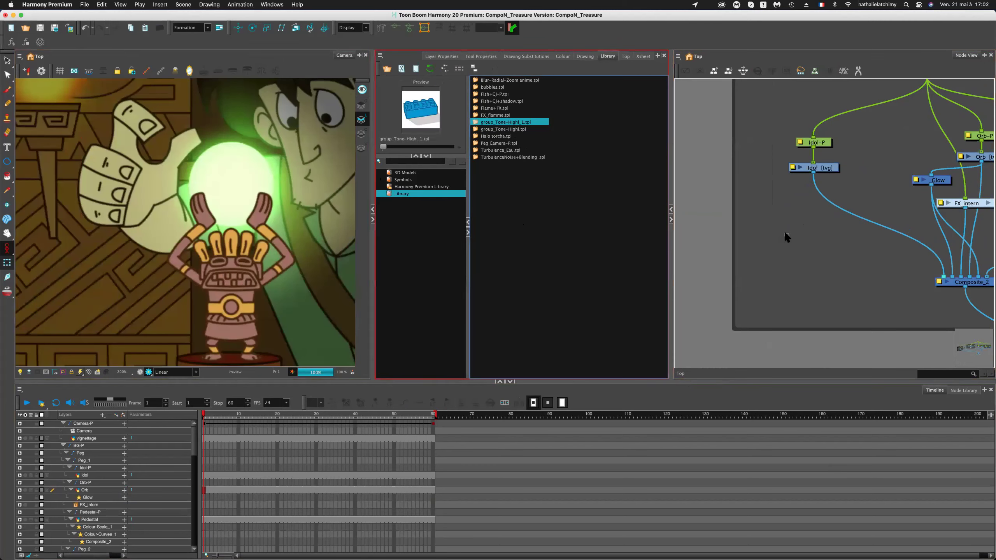
drag(786, 239, 787, 238)
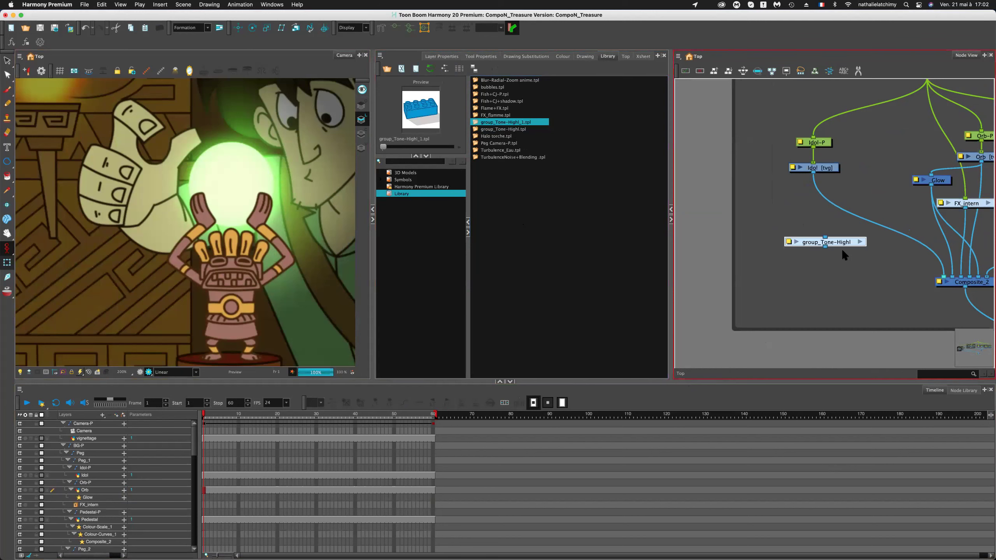
drag(809, 172, 940, 284)
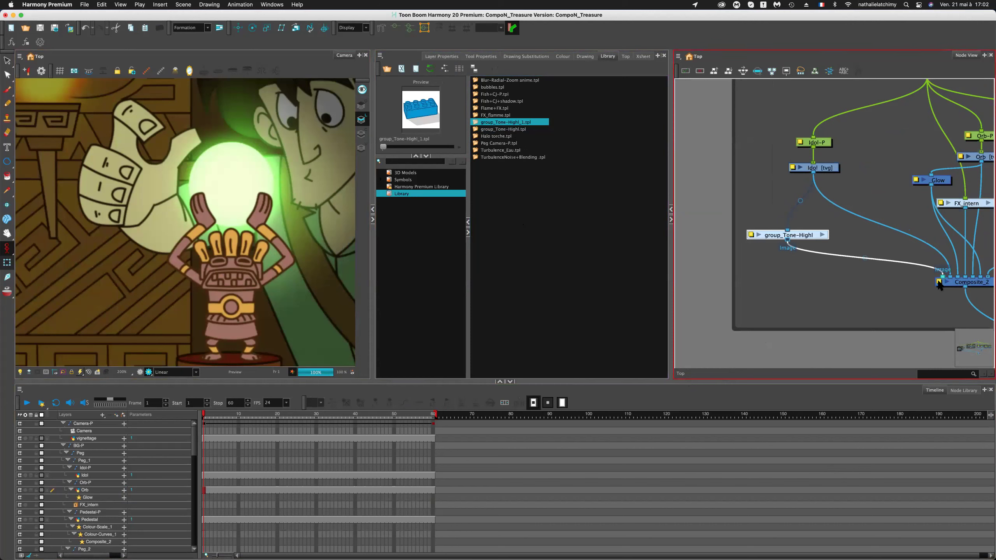
mouse_move(786, 231)
mouse_down()
mouse_move(789, 207)
mouse_move(788, 231)
mouse_up()
Check the nodes inside the newly added group_Tone-Highl and return to the top level.
click(823, 235)
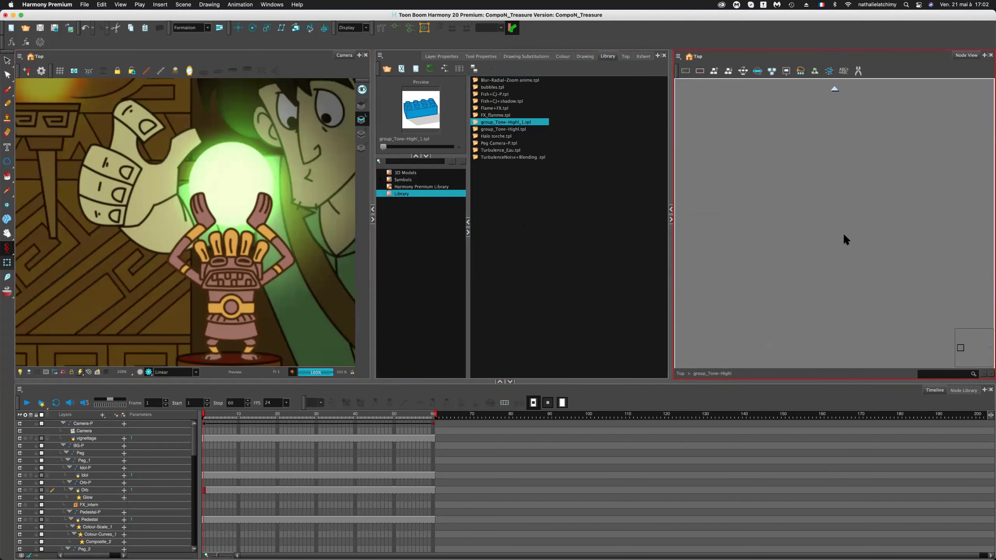
click(961, 344)
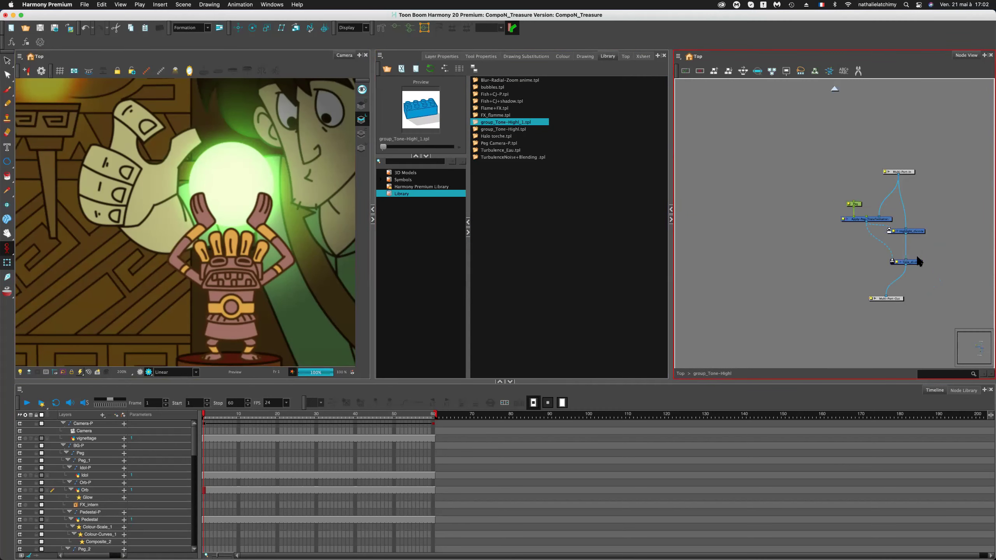
click(680, 372)
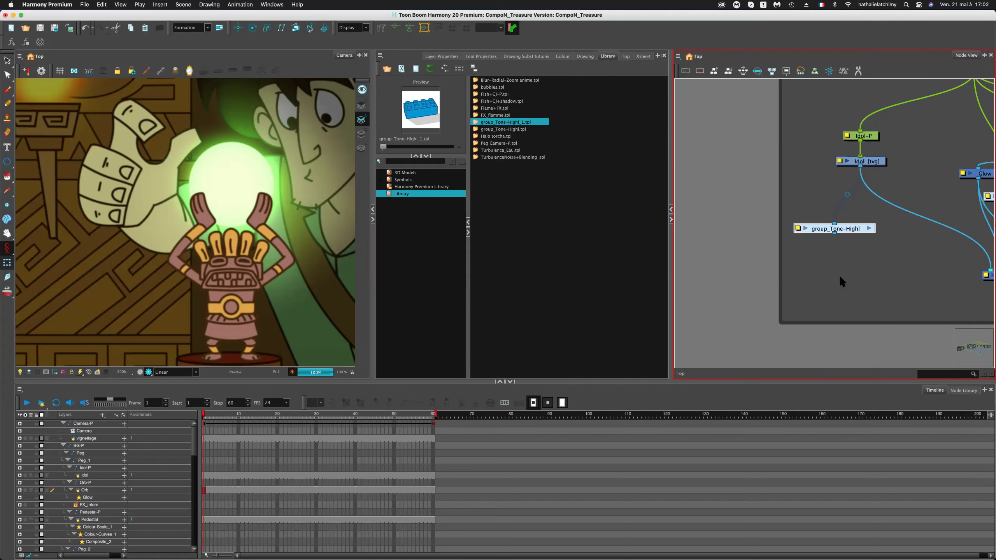
Connect the output of group_Tone-Highl to Composite_2 and check the shaded idol in the camera view.
drag(809, 229, 964, 266)
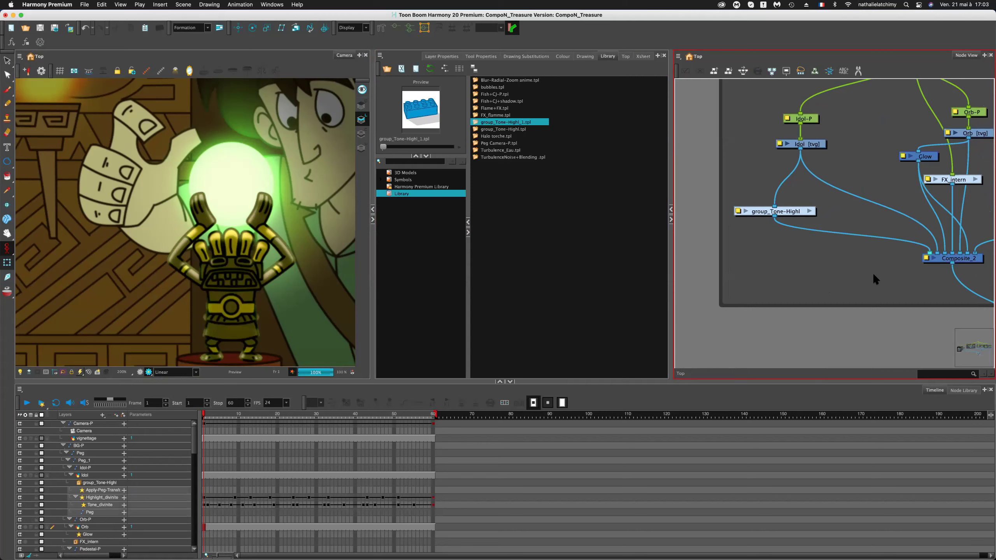
click(196, 233)
scroll(196, 234, down, 3)
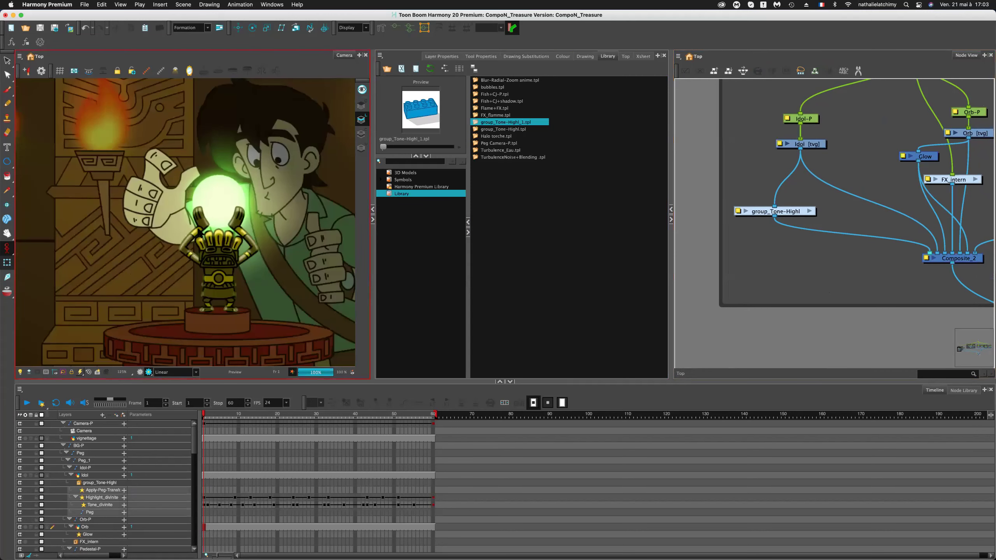
scroll(199, 233, down, 1)
scroll(199, 233, down, 2)
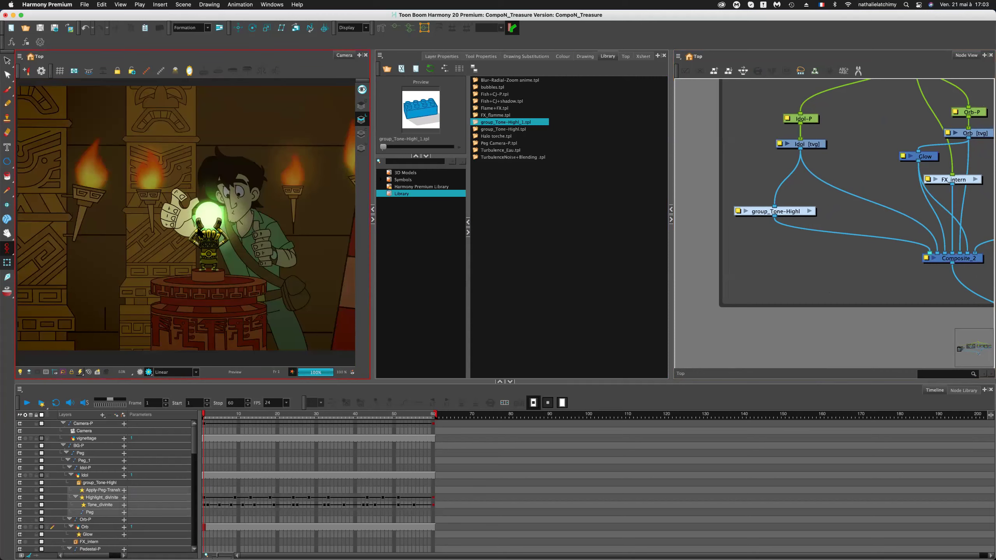
Examine the whole scene image and the node network's backdrops from Piedestal across to décor.
click(777, 251)
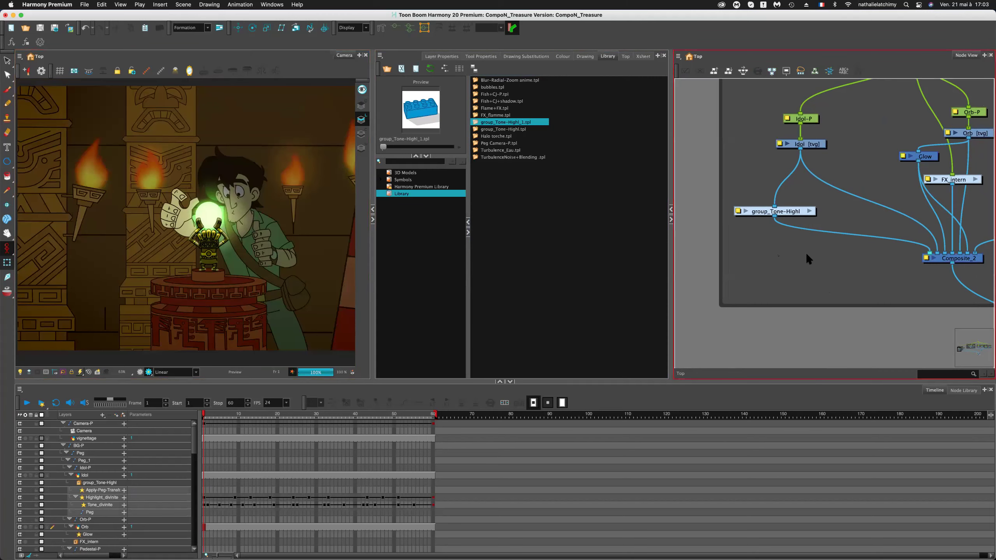
scroll(808, 252, down, 1)
scroll(808, 252, down, 3)
click(281, 230)
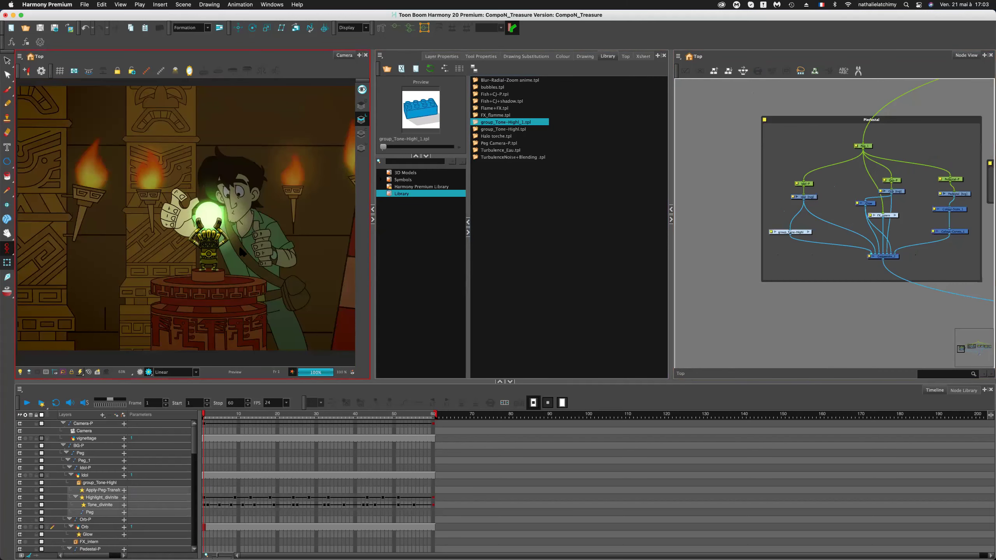
scroll(281, 231, down, 1)
scroll(294, 235, down, 2)
click(766, 282)
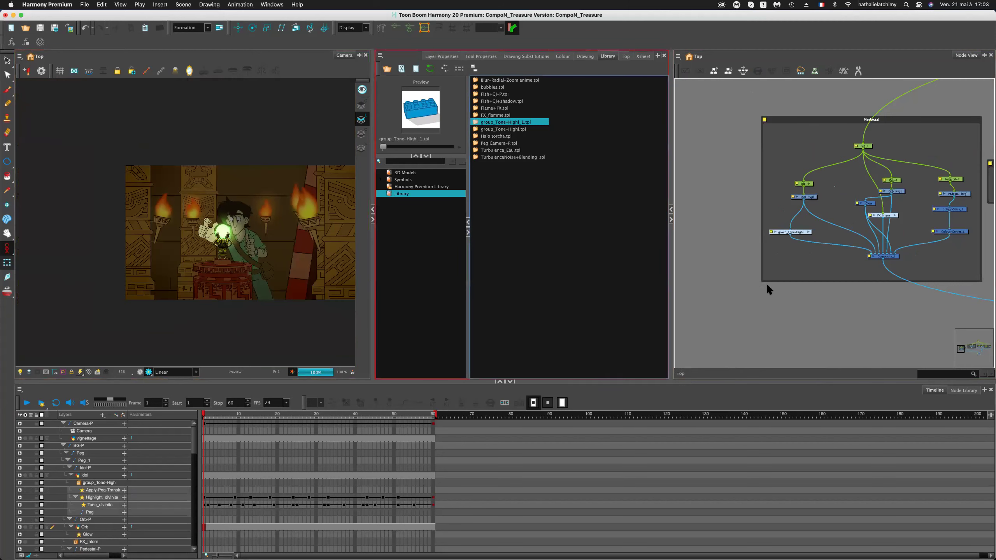
scroll(901, 257, right, 1)
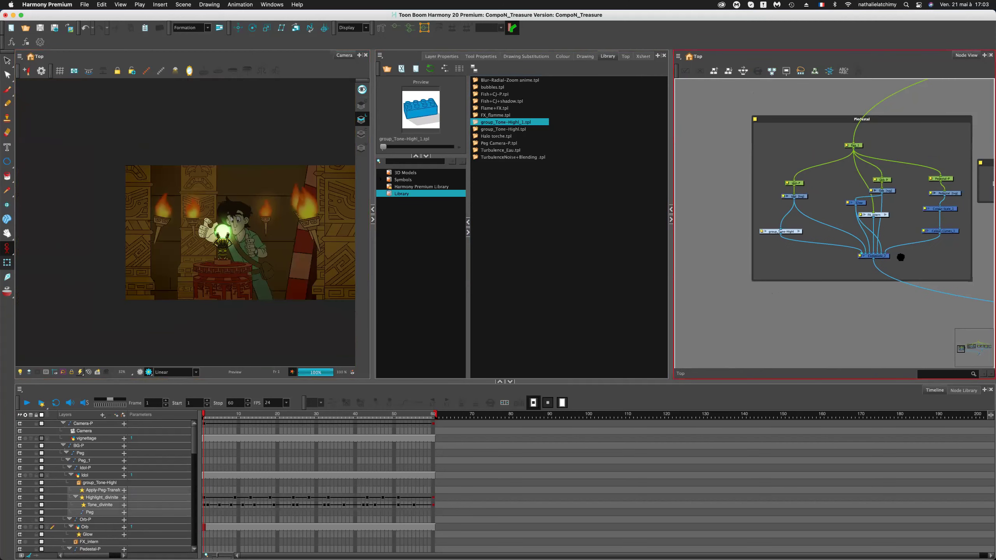
scroll(900, 254, down, 3)
drag(680, 230, 855, 246)
scroll(855, 245, right, 5)
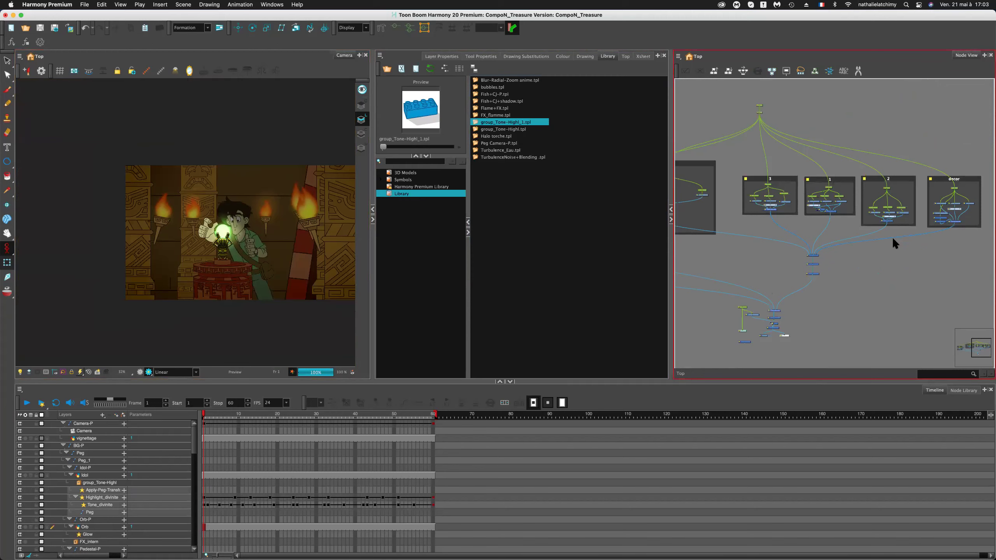
Select the décor backdrop with its nodes and examine the layers' depth placement in the Top view.
click(962, 176)
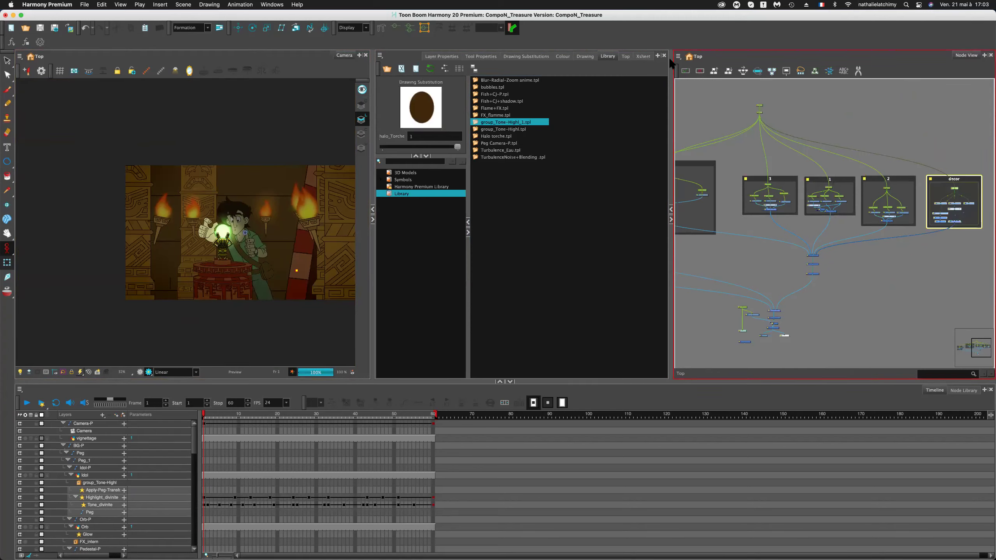
click(626, 56)
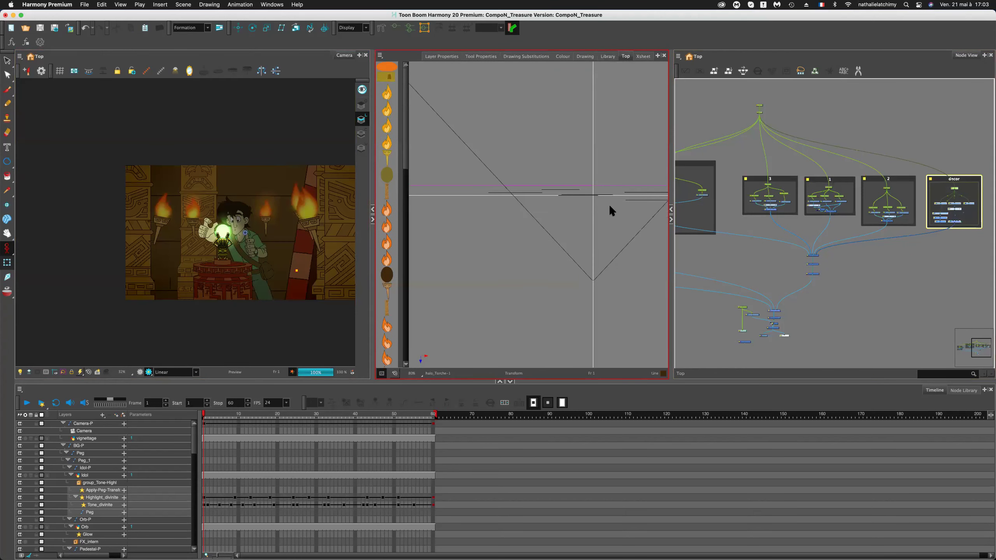
scroll(630, 202, down, 5)
key(space)
drag(634, 207, 556, 227)
scroll(554, 223, up, 3)
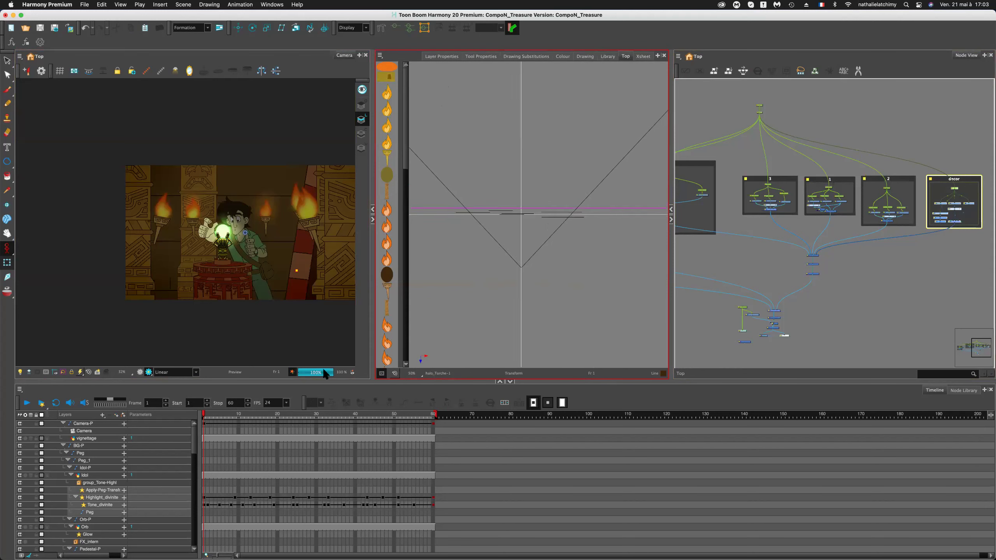
Scrub the timeline, switch the camera view out of render mode, and play the animation to watch the camera move.
drag(223, 417, 99, 409)
scroll(403, 419, down, 1)
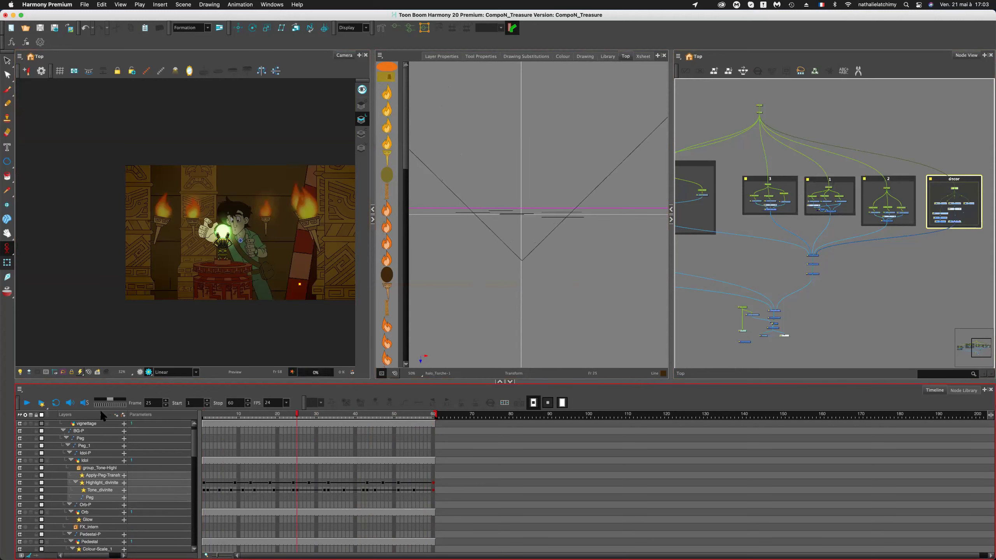
click(37, 372)
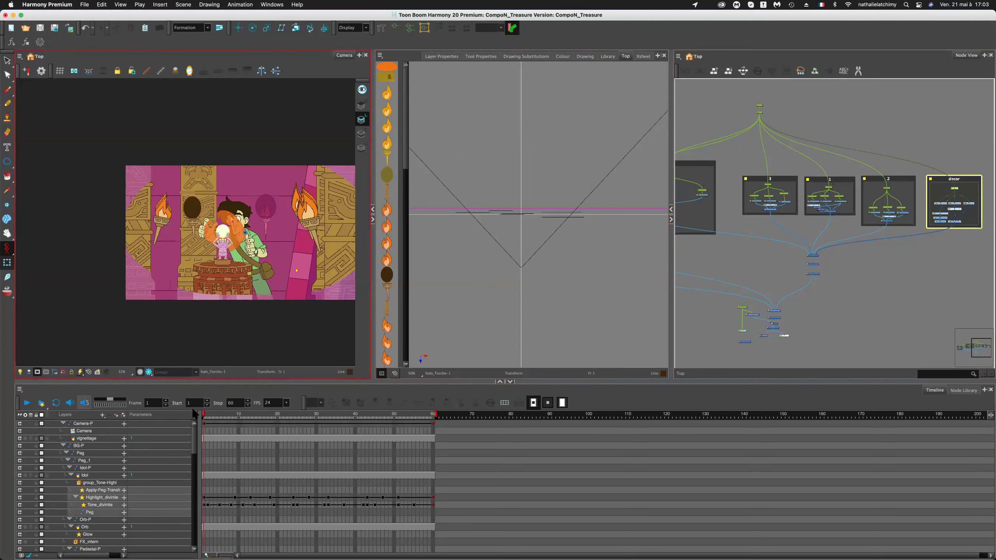
click(43, 400)
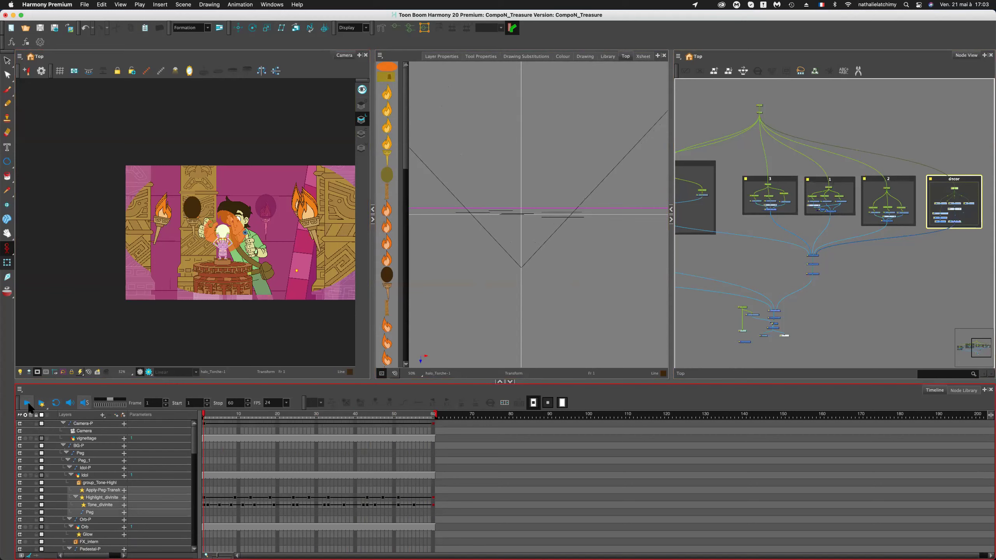
click(28, 404)
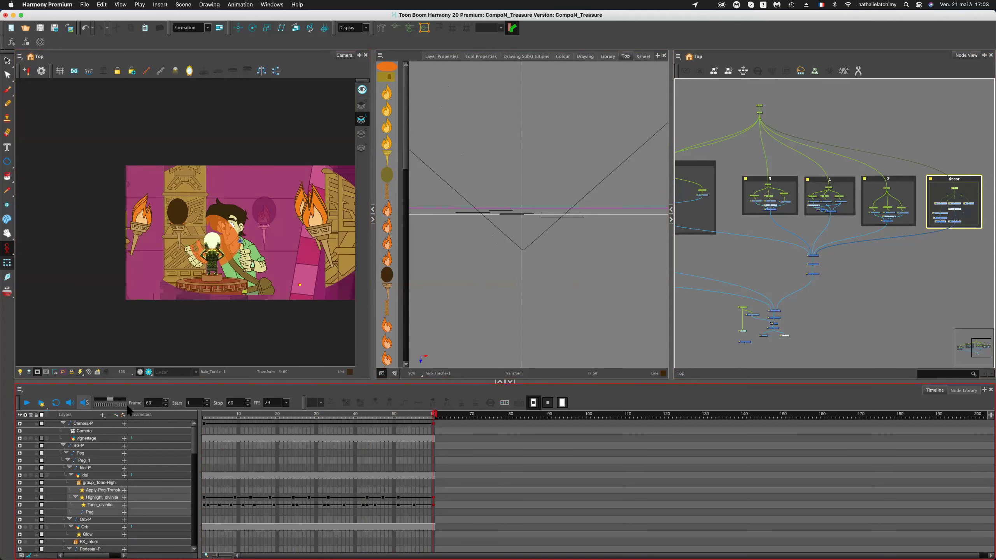
Switch the camera view to render mode and inspect the torch flames and the glowing idol up close.
click(149, 372)
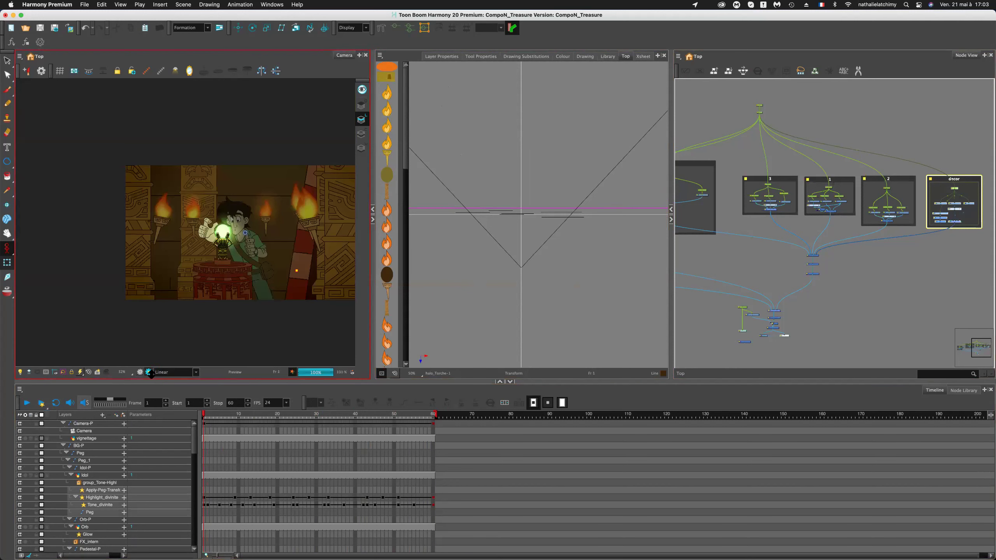
scroll(192, 205, up, 1)
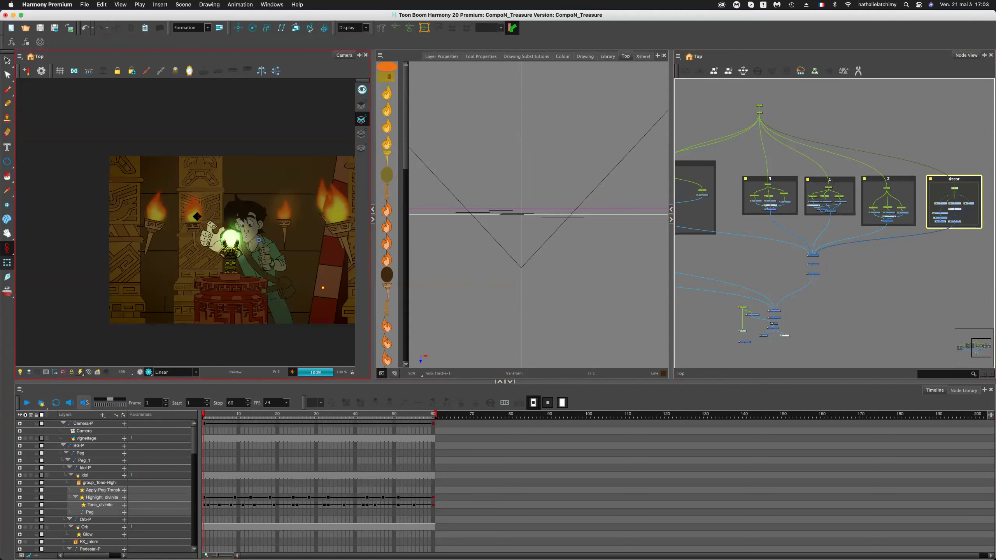
scroll(197, 217, up, 1)
scroll(193, 216, up, 2)
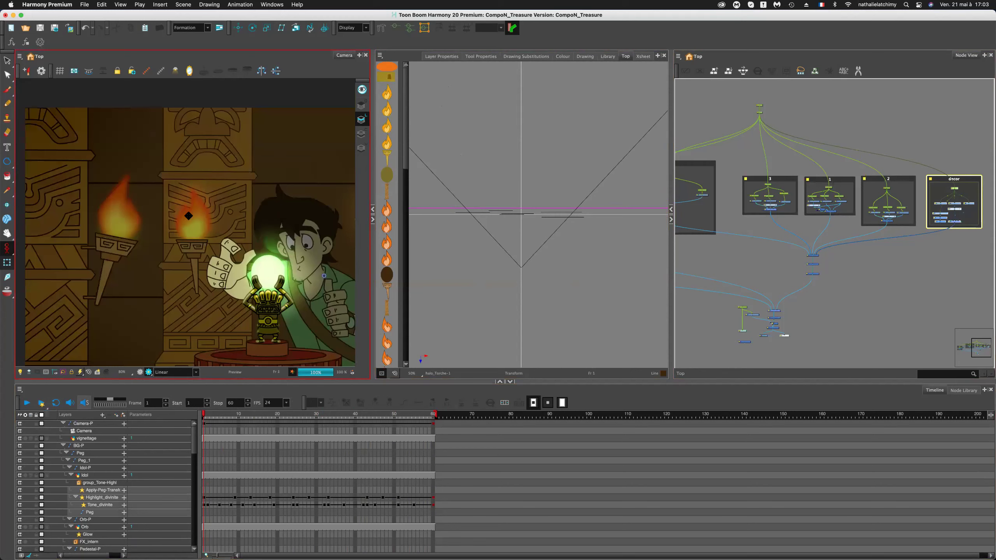
Look through the node network's backdrops and open the FX_flamme_1 group in backdrop 3.
click(775, 252)
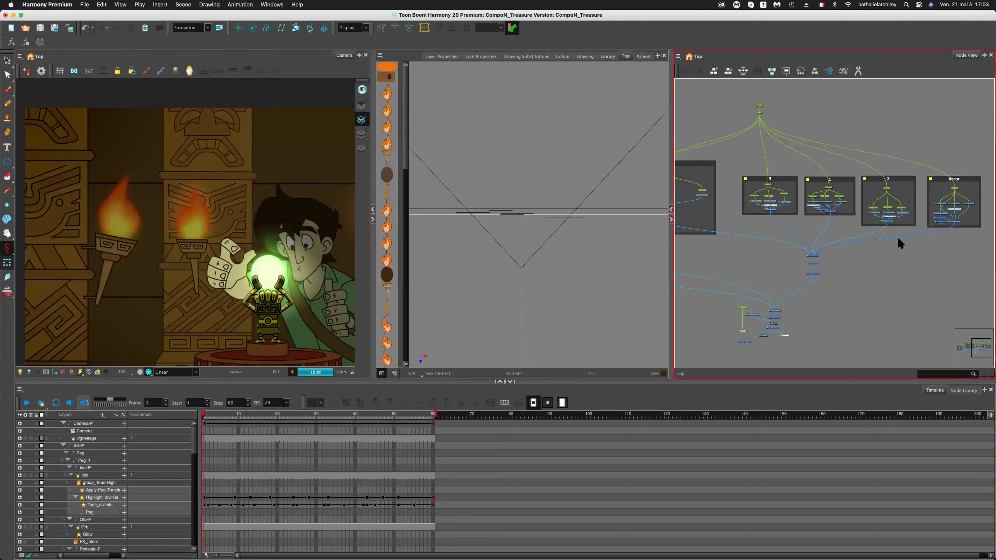
scroll(886, 238, up, 3)
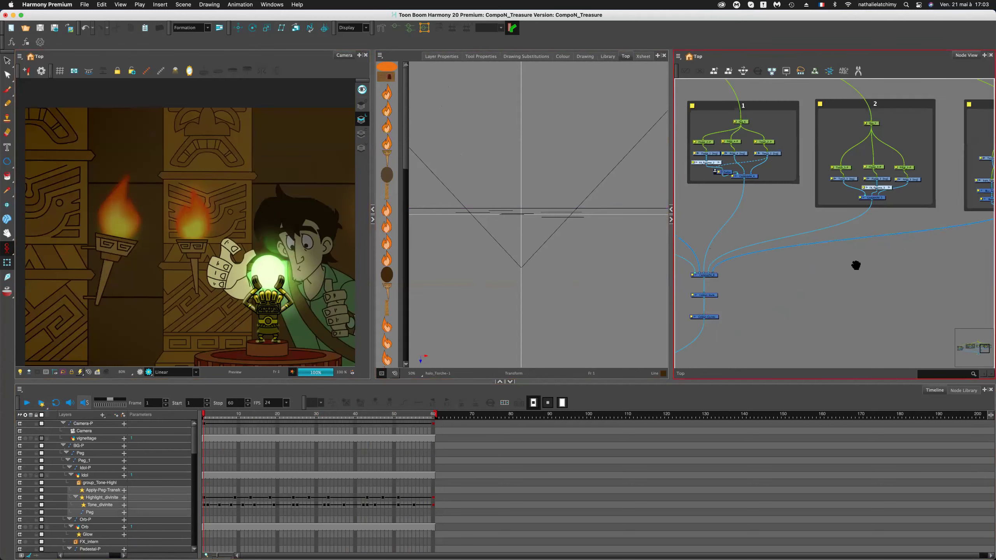
scroll(744, 242, down, 4)
scroll(747, 271, up, 2)
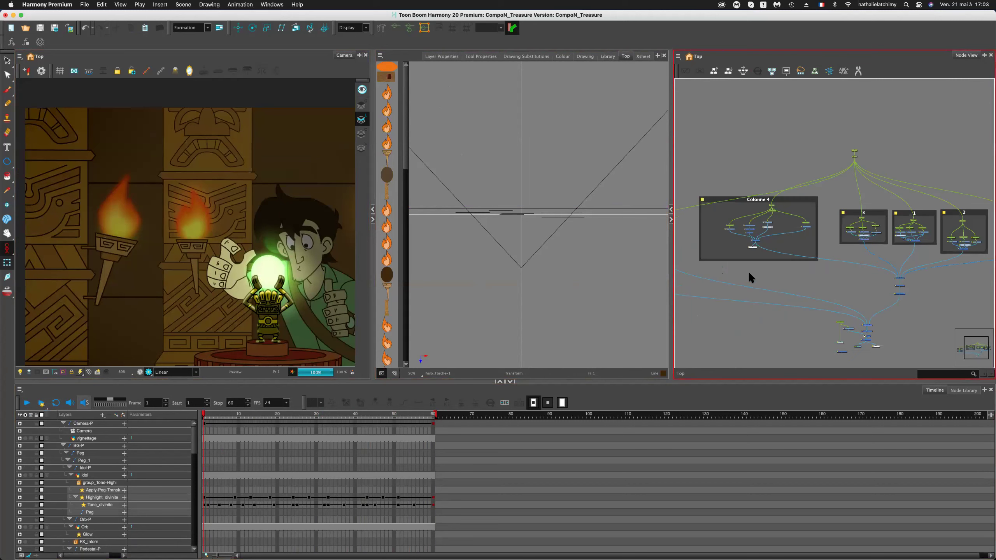
scroll(749, 272, up, 5)
drag(881, 283, 835, 238)
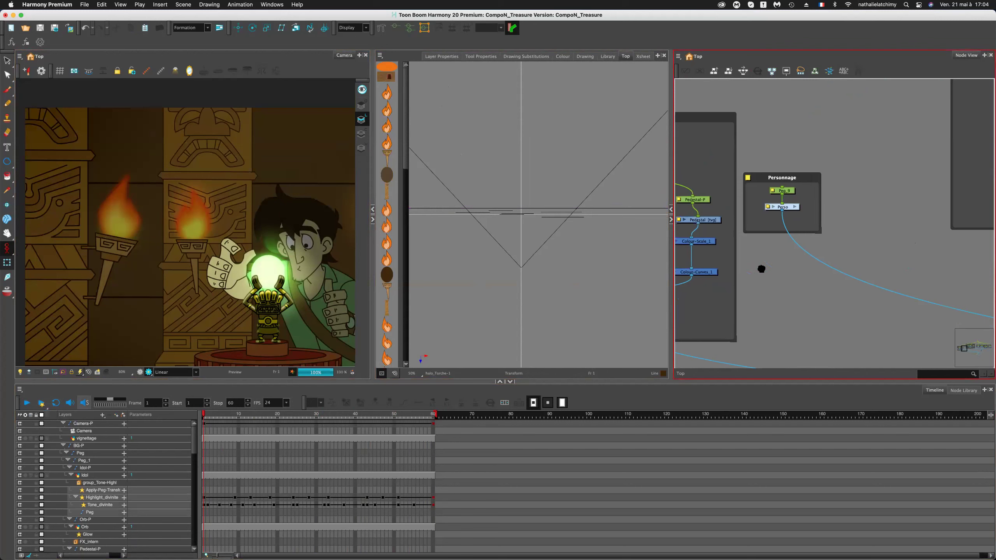
scroll(813, 249, down, 5)
scroll(788, 260, up, 10)
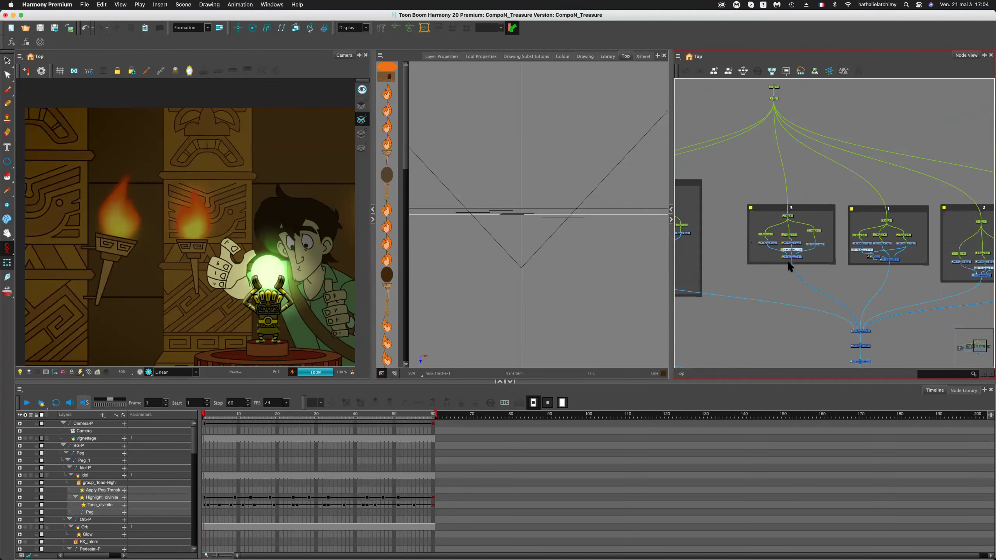
click(789, 265)
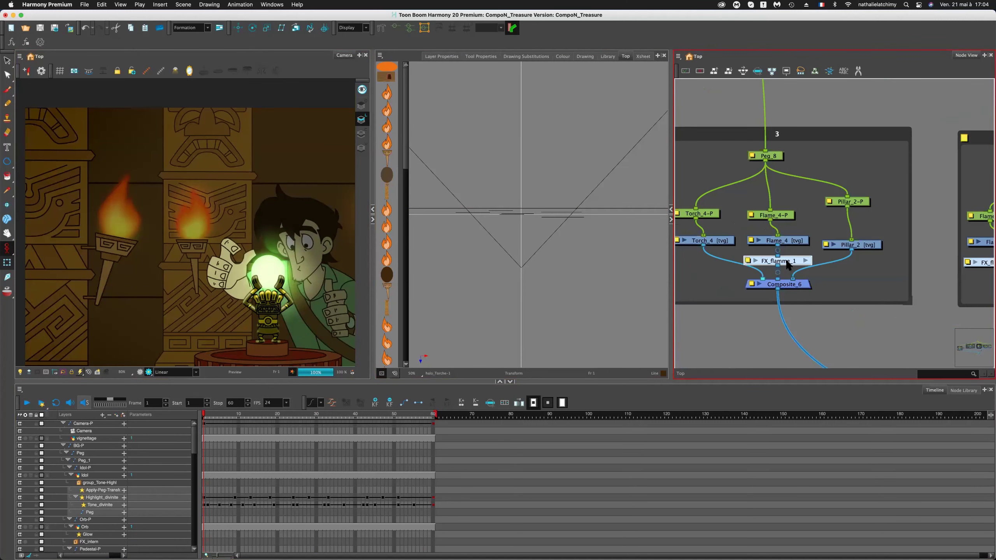
click(806, 262)
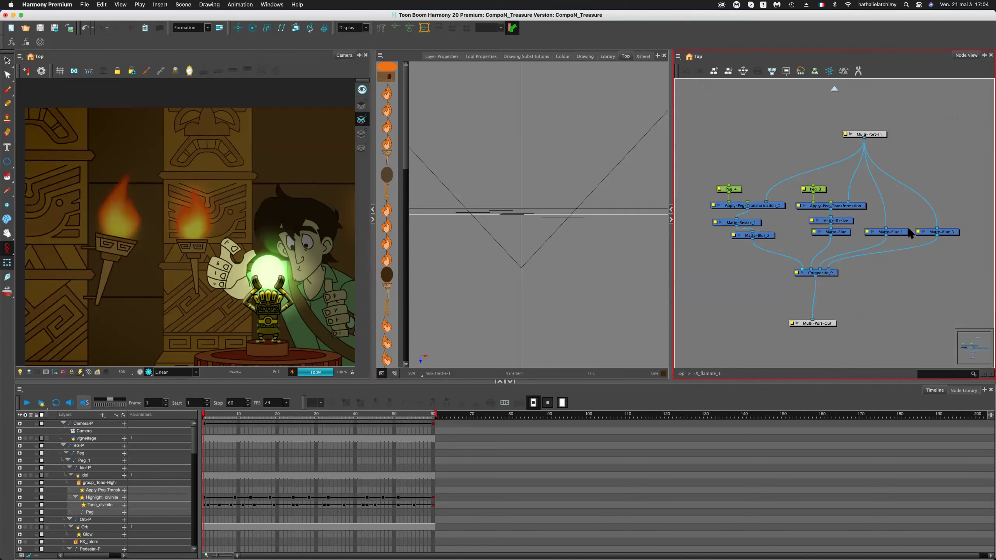
Show thumbnails on the four Matte-Blur nodes, moving Matte-Blur_2 and Matte-Blur lower in the network.
click(880, 229)
key(super+t)
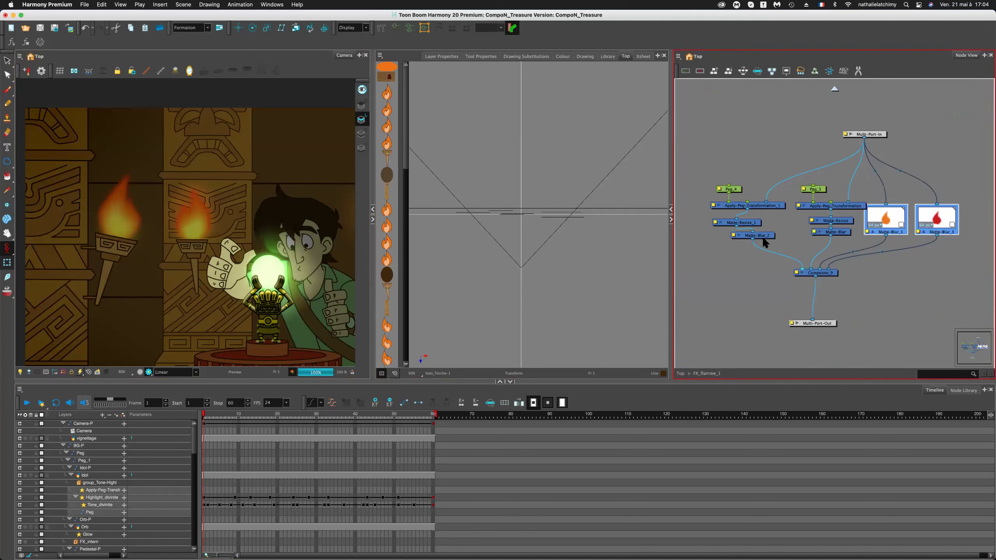
drag(760, 235, 755, 260)
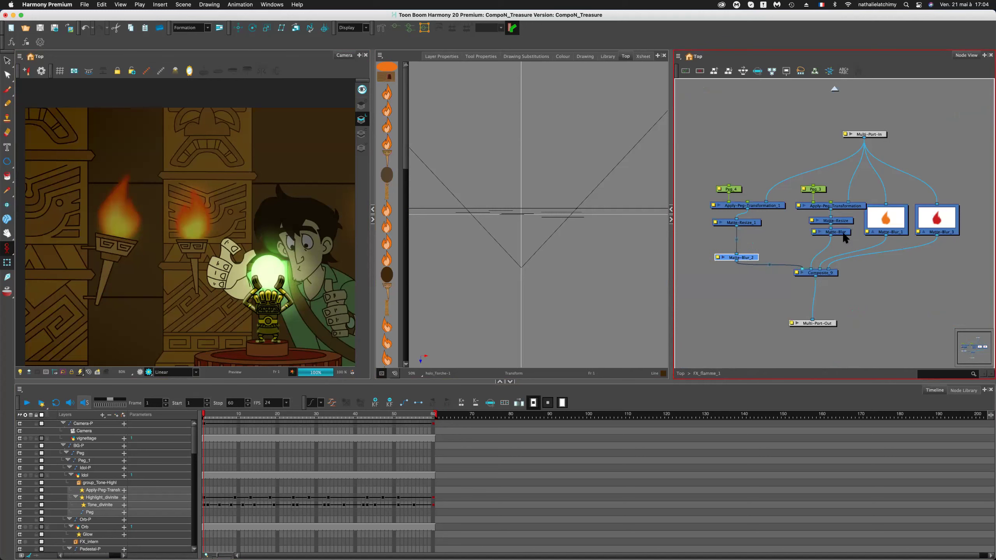
key(super+t)
drag(841, 231, 820, 254)
key(super+t)
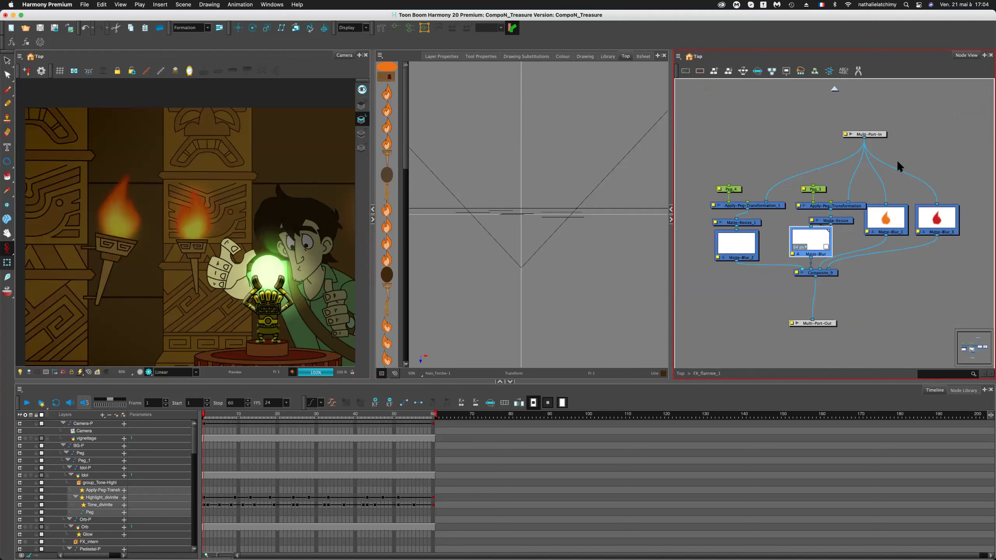
Check the red and orange flame blur nodes and move the composite node down closer to Multi-Port-Out.
scroll(881, 157, right, 4)
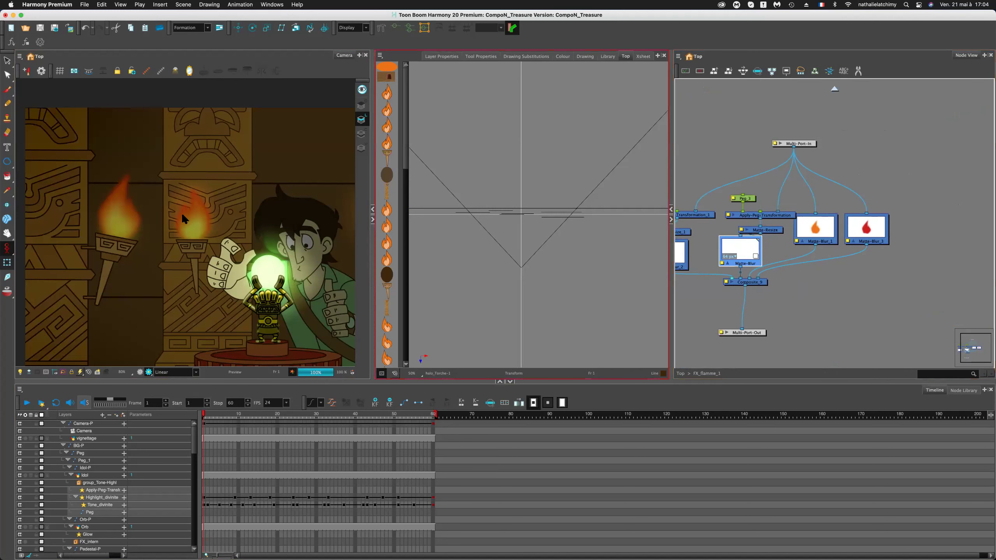
click(866, 227)
click(809, 235)
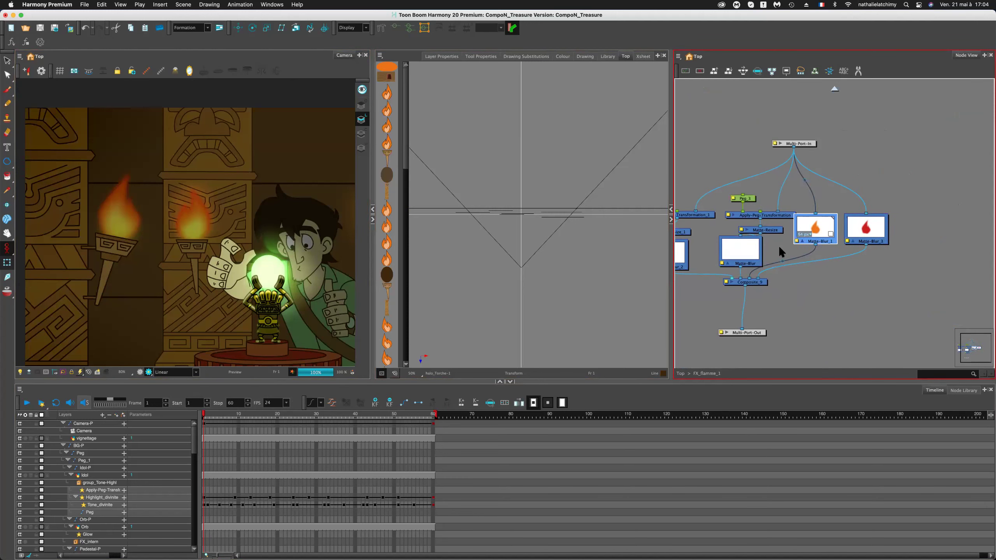
drag(759, 282, 758, 300)
click(717, 353)
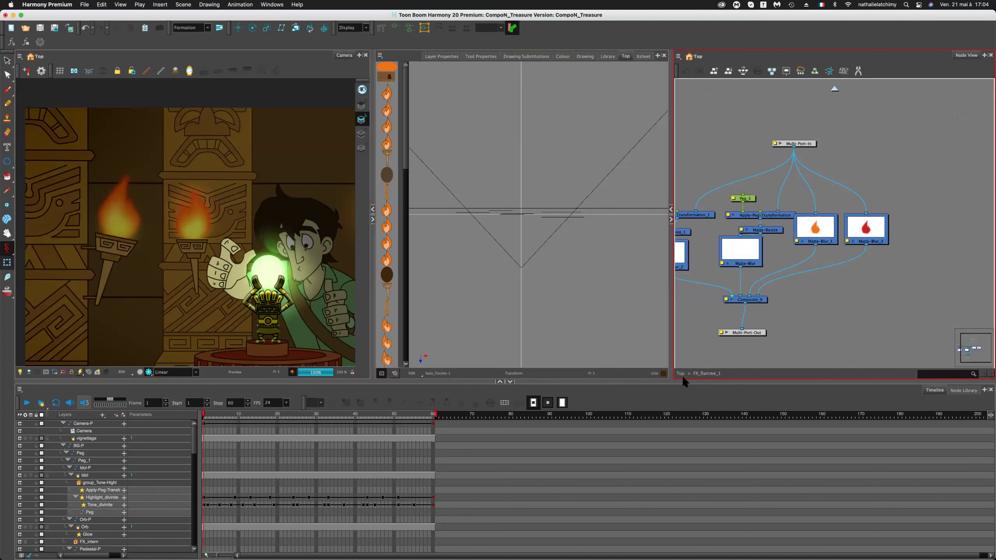
Hide the thumbnails of the Matte-Blur_2 and Matte-Blur nodes.
scroll(831, 291, left, 5)
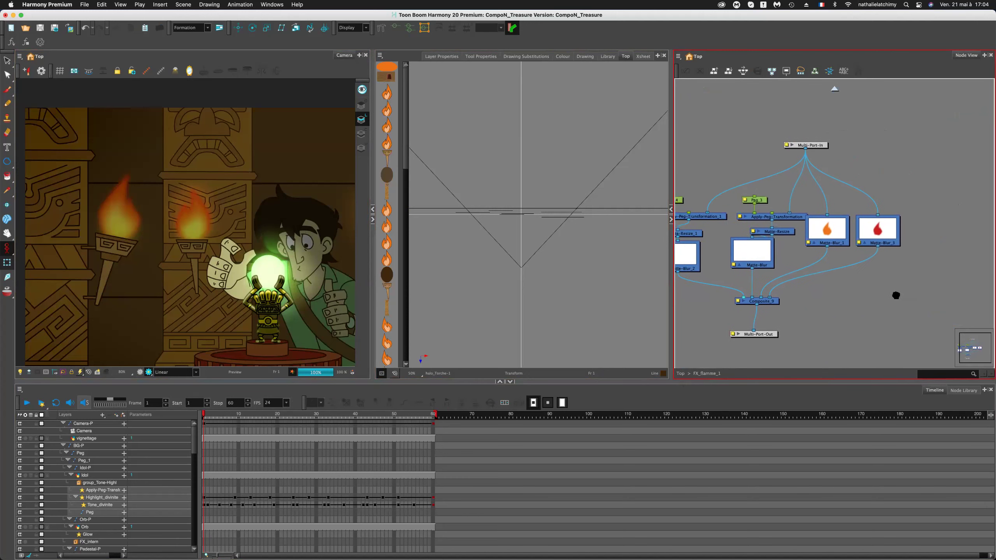
scroll(836, 256, left, 1)
click(711, 251)
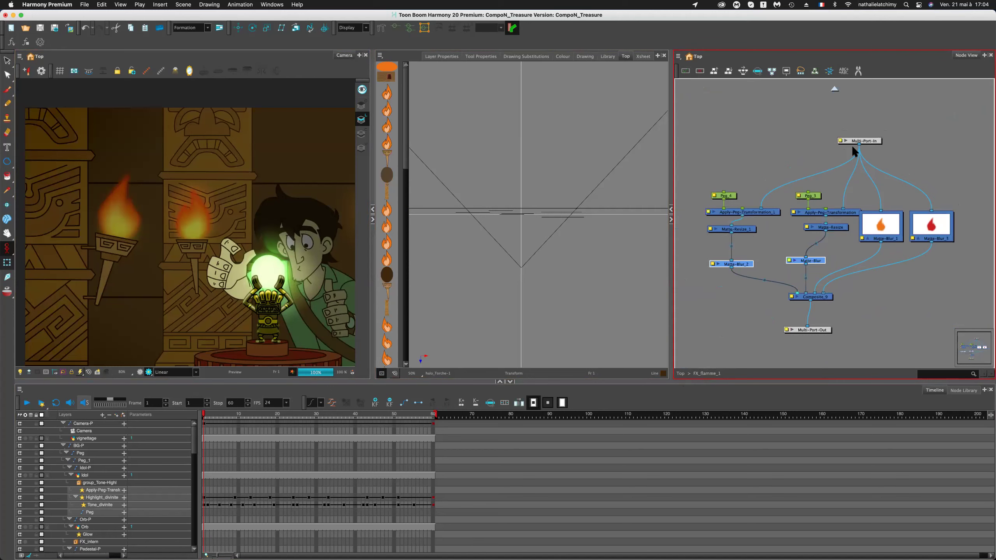
Return to the Top level, delete the FX_flamme_1 group from backdrop 3, and check the leftmost torch's flame.
click(681, 373)
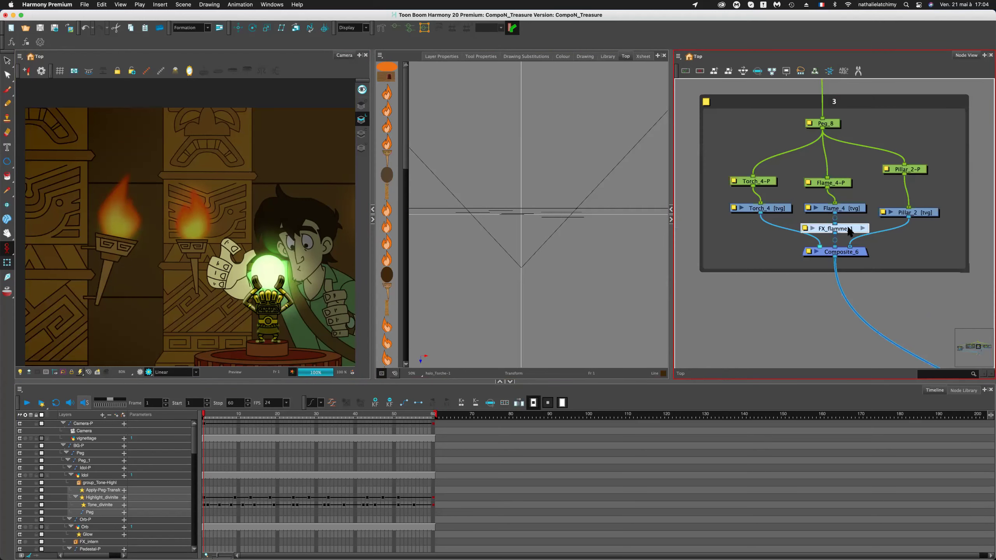
key(Delete)
click(114, 225)
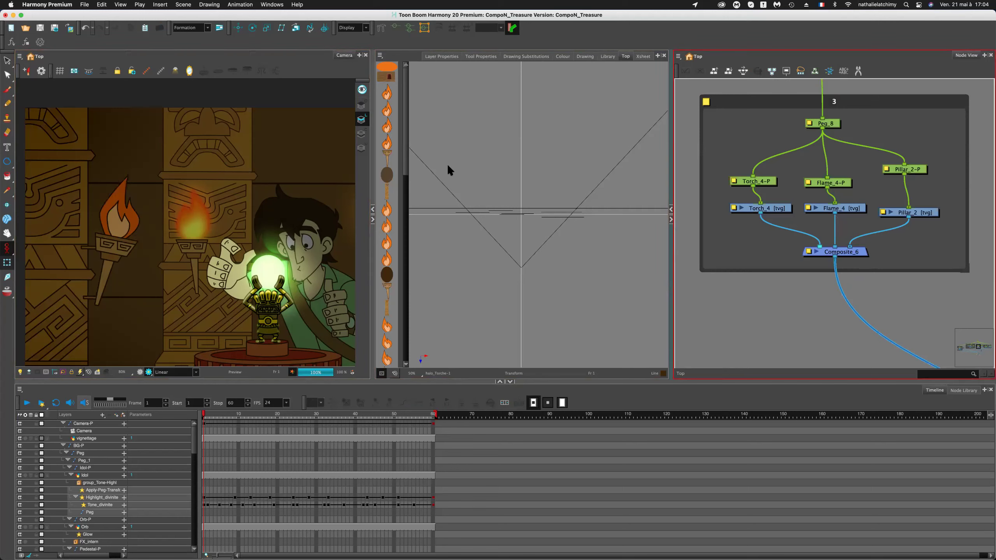
Select the Flame+FX.tpl template in the library and put FX_flamme_1 back between Flame_4 and Composite_6.
click(607, 56)
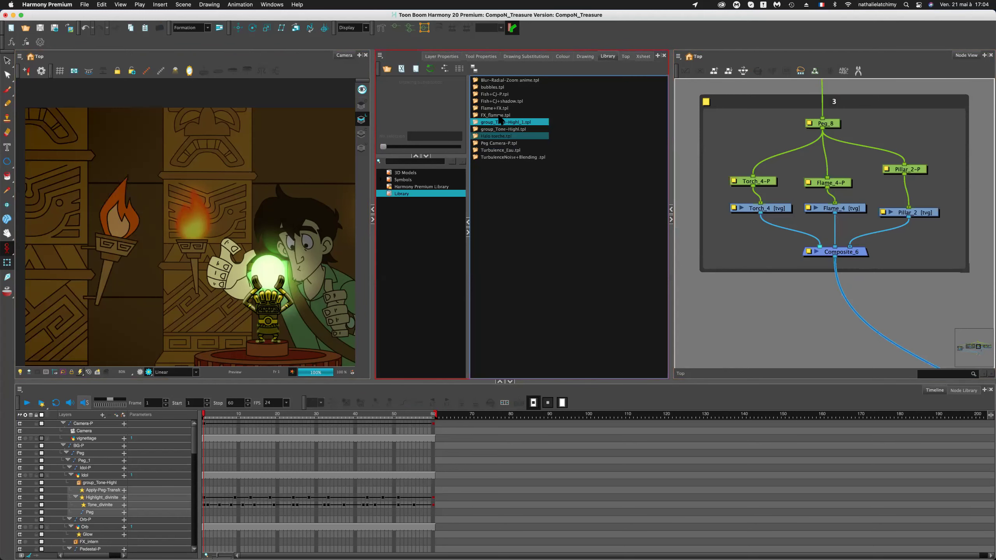
click(495, 109)
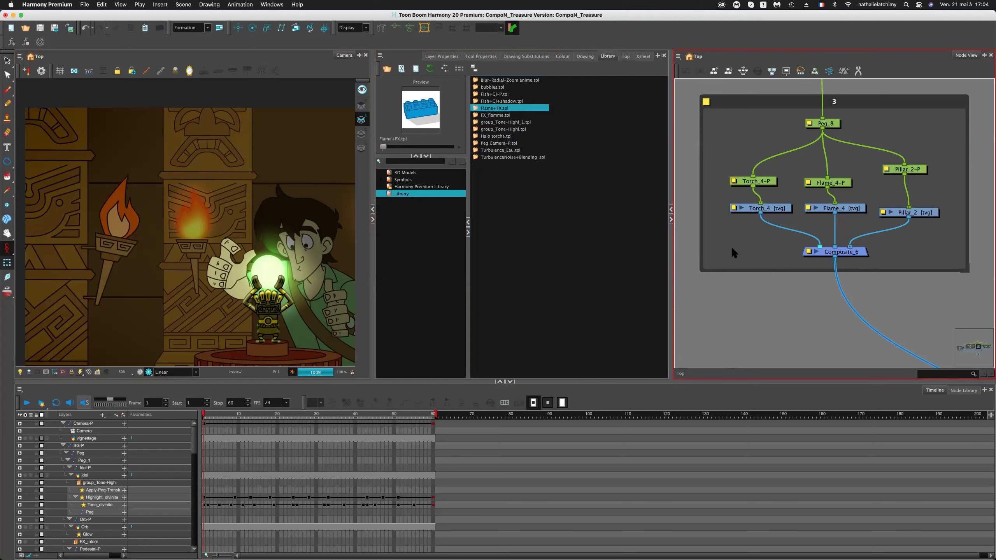
key(super+v)
drag(789, 262, 855, 228)
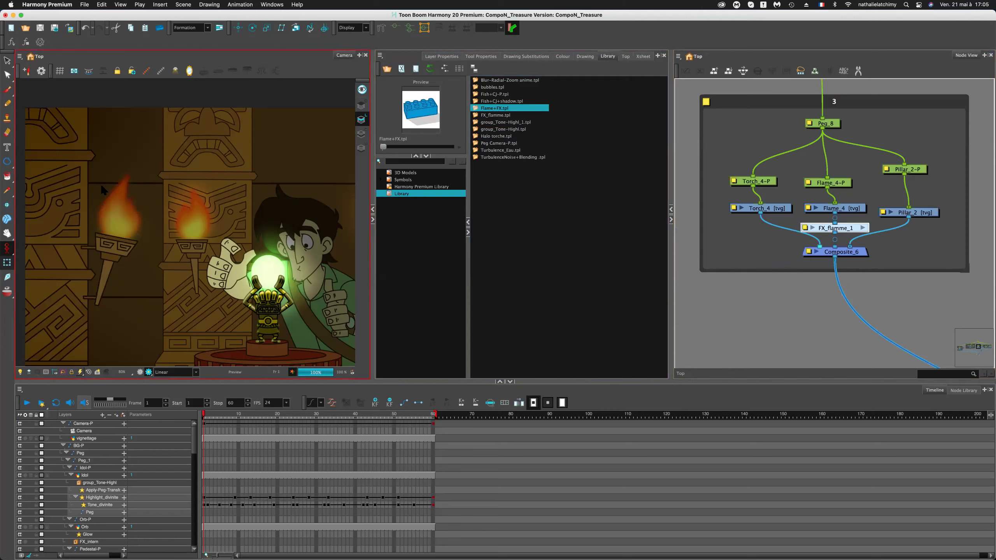
Examine the whole rendered scene with its torches, then the idol's green glow and the lighting on the character.
scroll(205, 213, down, 1)
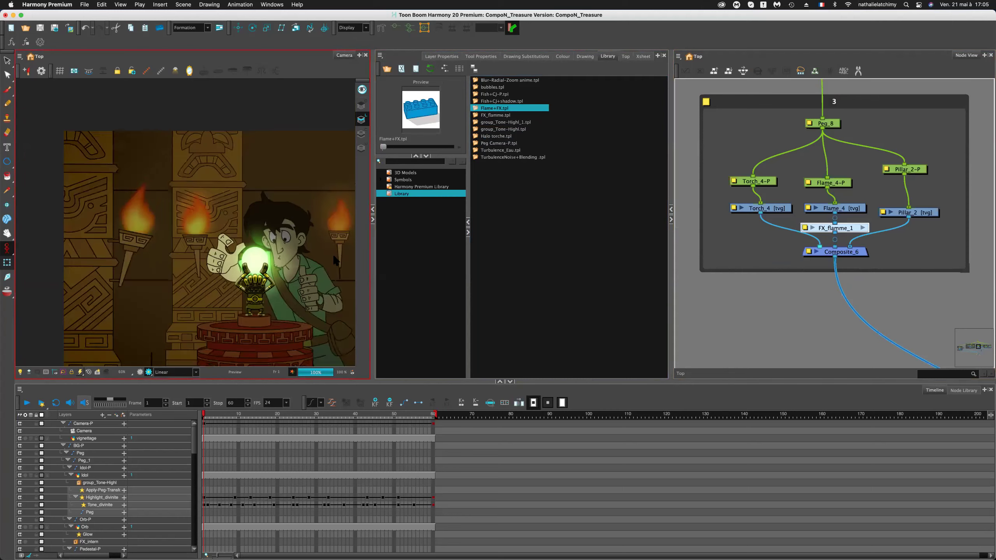
scroll(335, 261, down, 3)
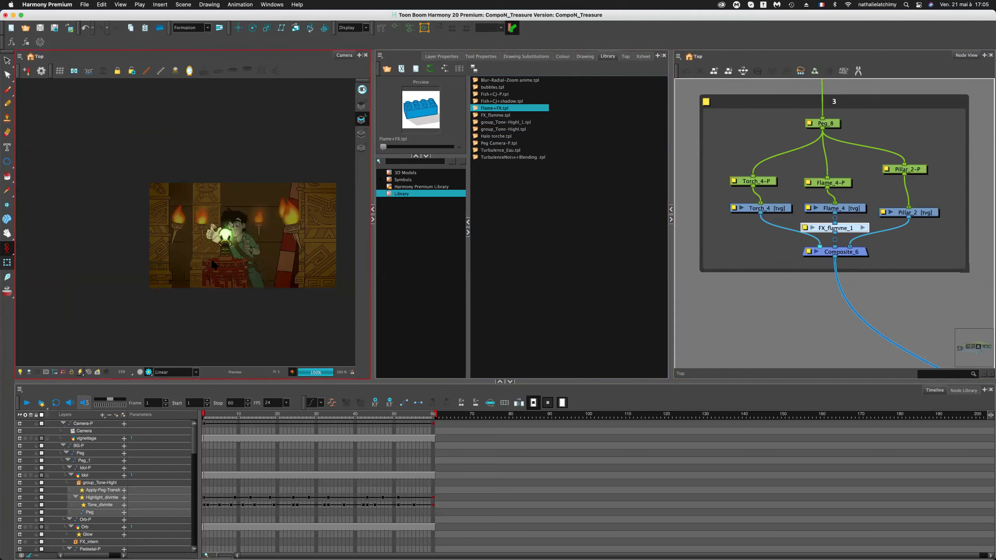
click(735, 277)
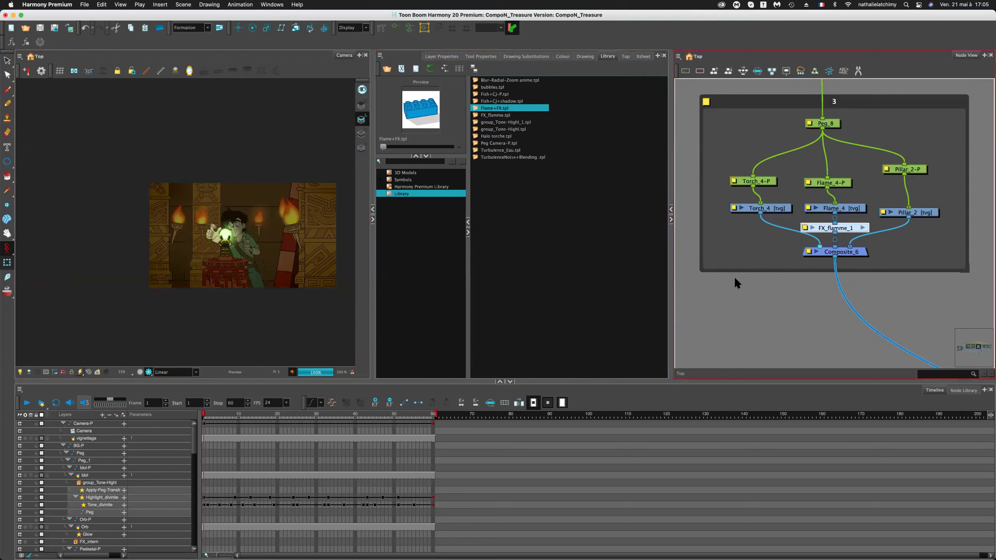
scroll(266, 263, up, 2)
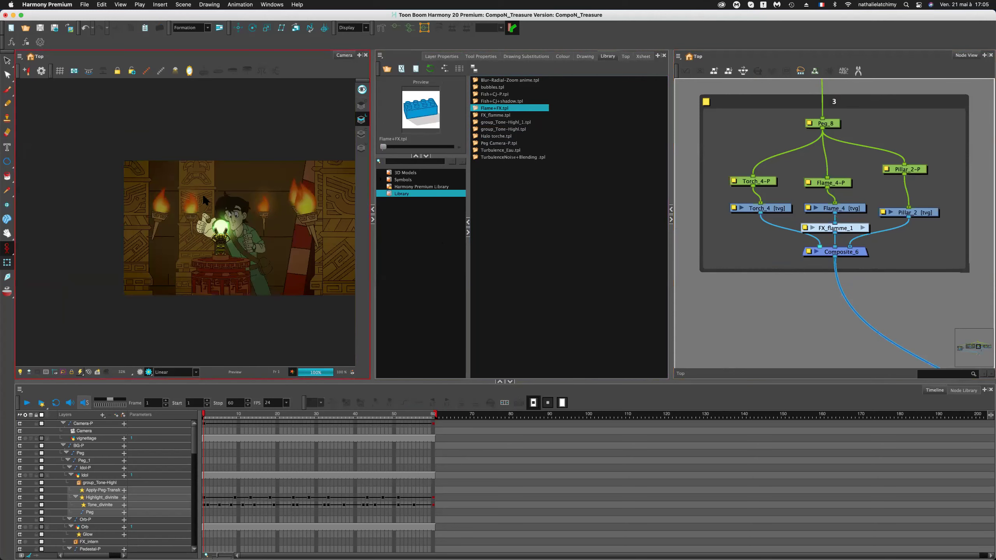
scroll(197, 171, up, 1)
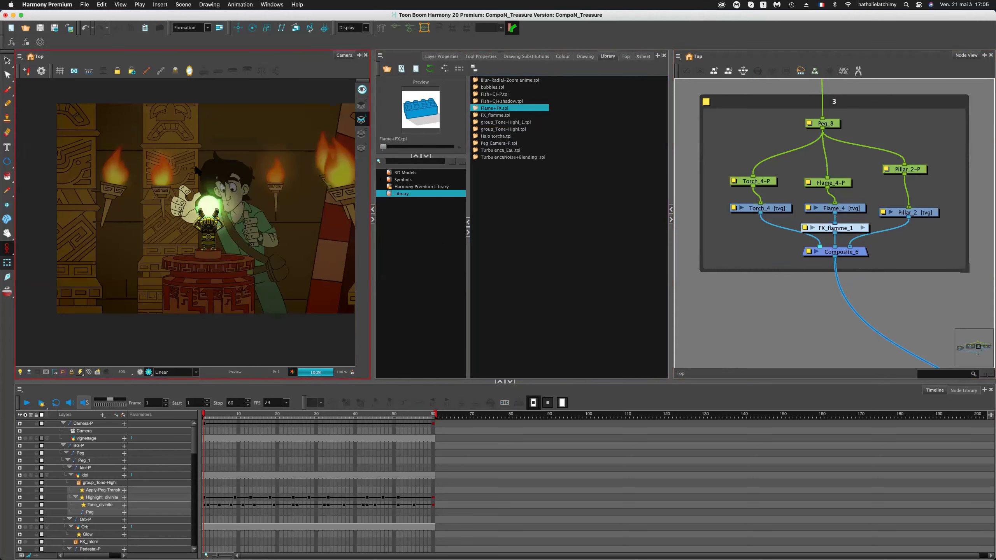
scroll(198, 171, up, 1)
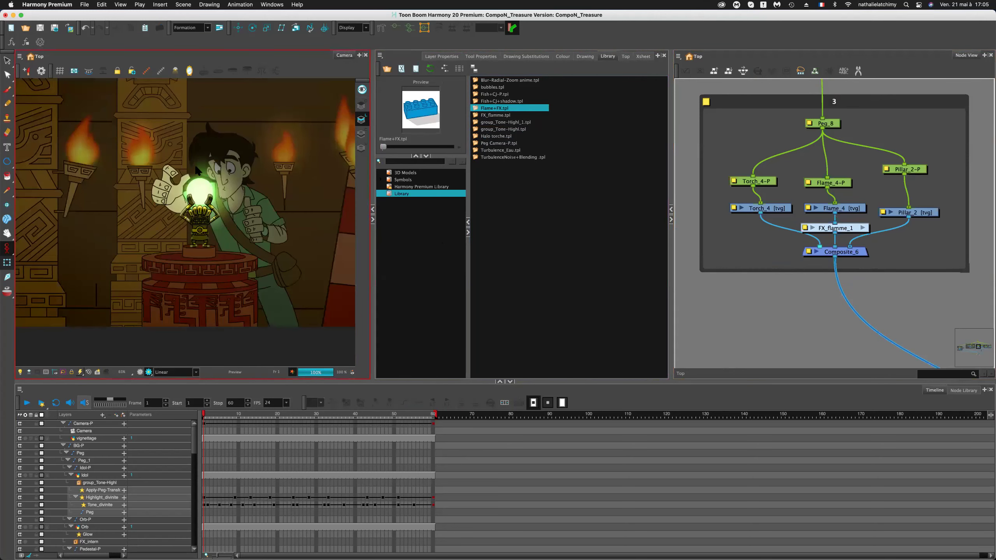
scroll(197, 171, up, 3)
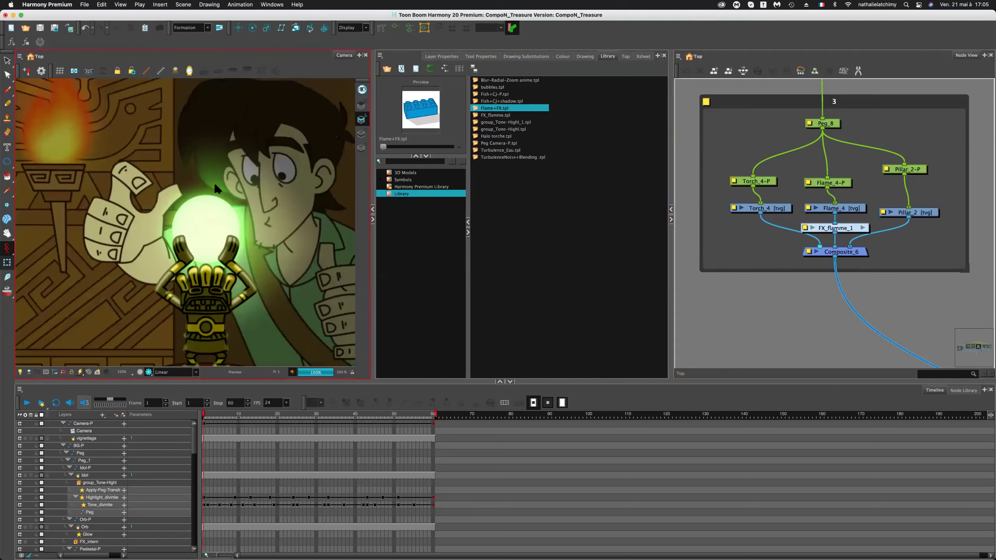
scroll(751, 266, down, 2)
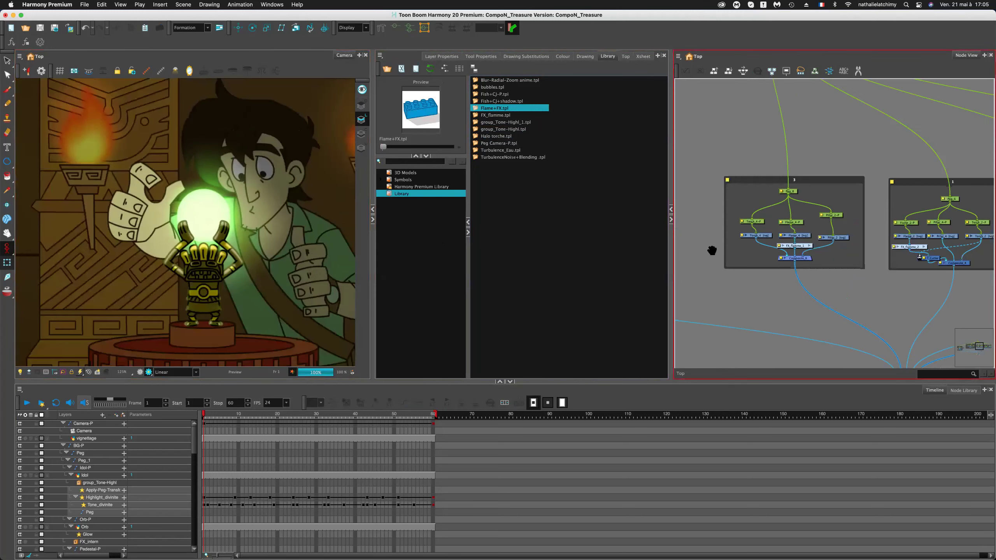
Open the Perso group in the Personnage backdrop and view its backdrops and nodes.
drag(845, 266, 758, 257)
scroll(758, 258, up, 2)
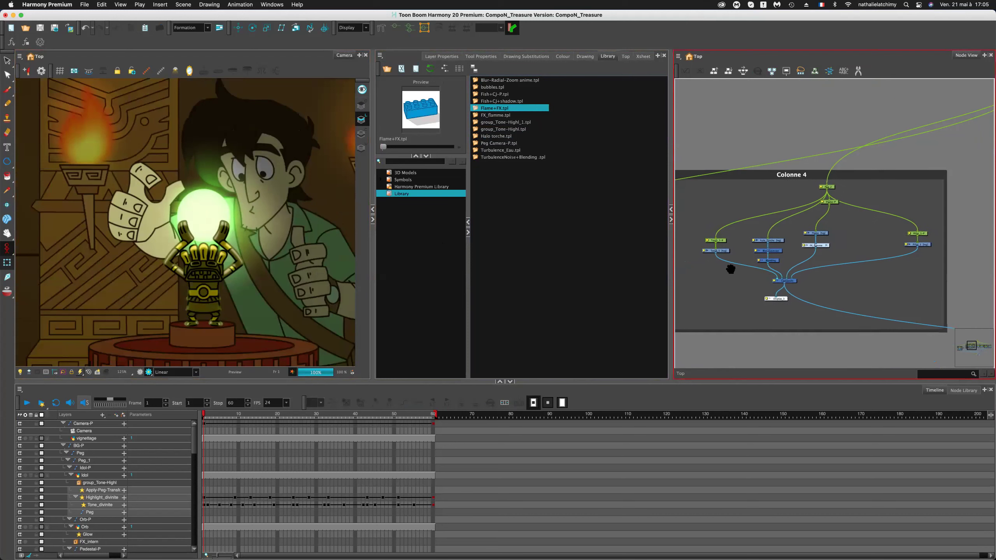
scroll(824, 229, left, 5)
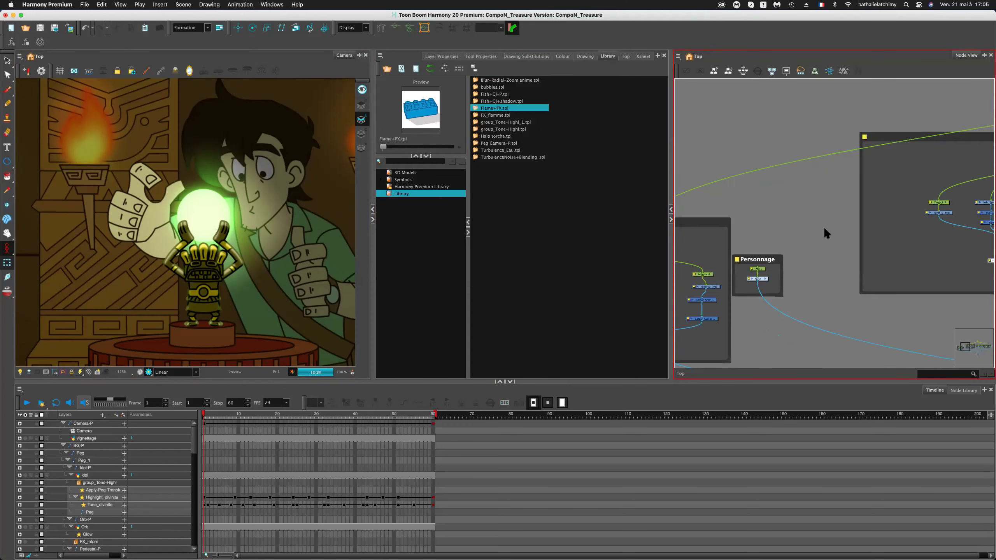
key(super+Return)
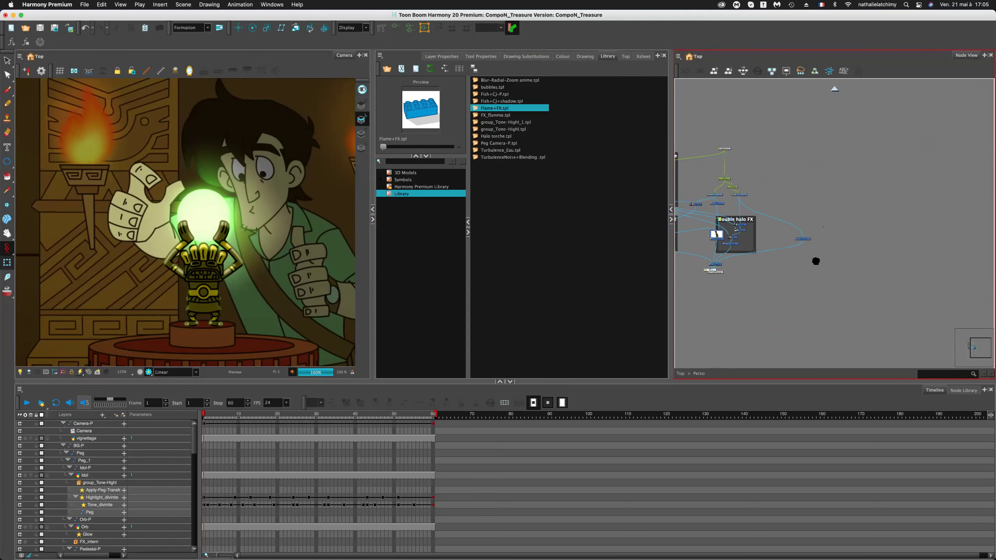
scroll(815, 237, up, 2)
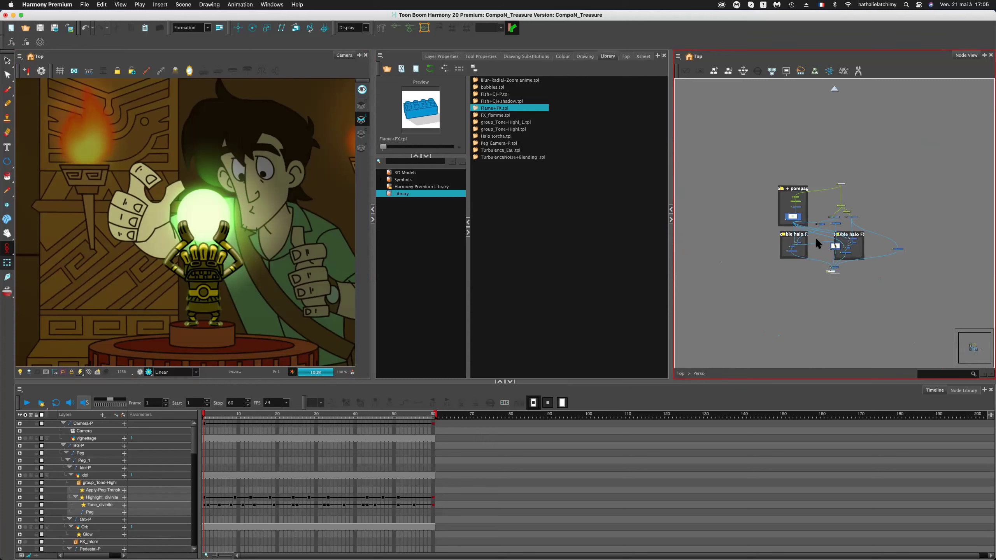
Select the halo + pompage backdrop and examine its drawing and Animated-Matte-Generator.
scroll(771, 125, up, 3)
click(775, 132)
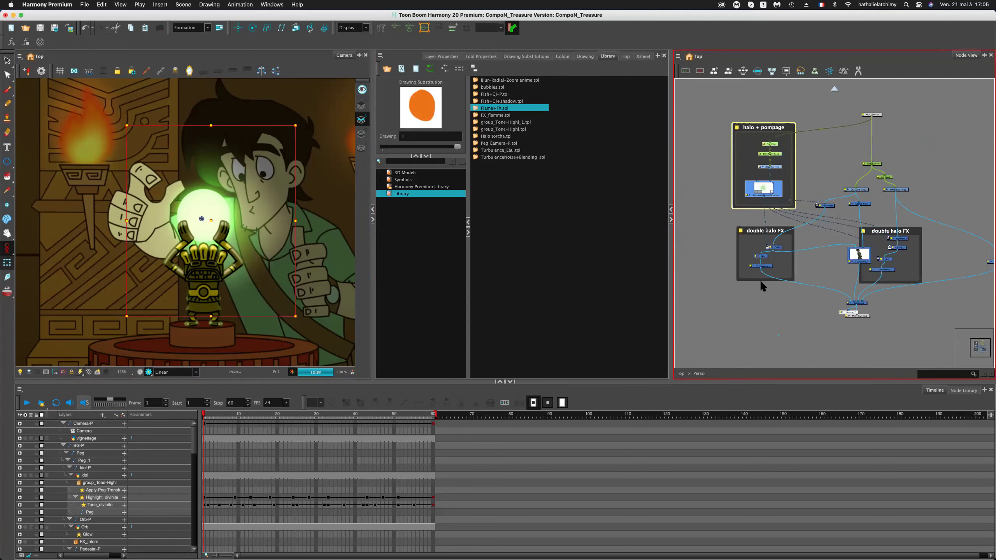
scroll(753, 267, up, 3)
scroll(759, 258, up, 3)
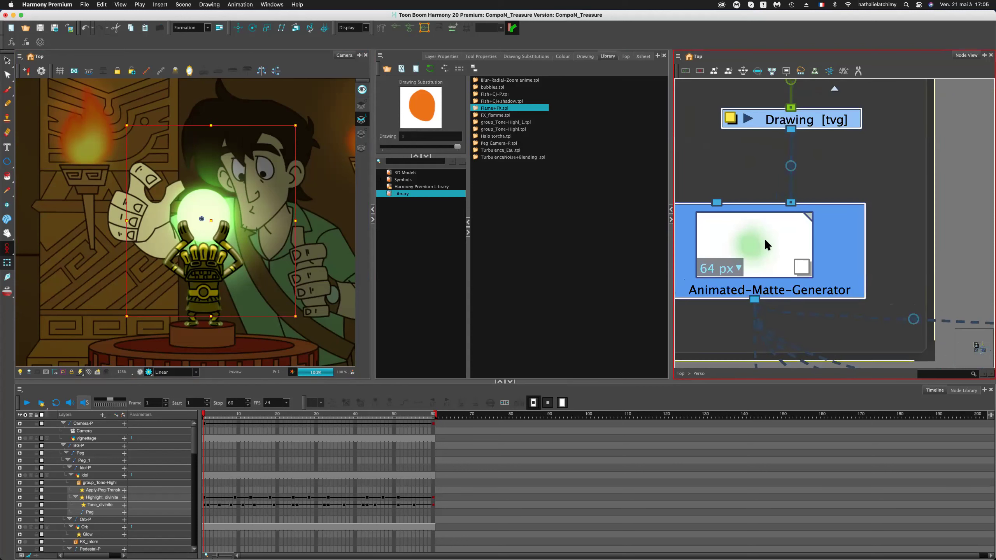
scroll(802, 147, down, 3)
scroll(807, 149, down, 5)
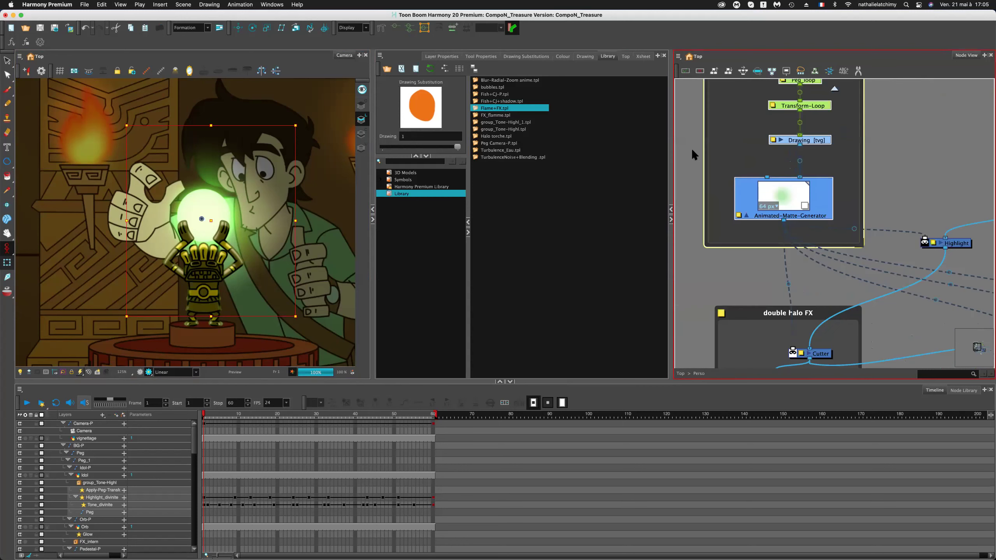
Go to frame 24 and trace the Animated-Matte-Generator's matte connections to the Highlight node and both double halo FX backdrops.
drag(251, 415, 293, 414)
scroll(290, 419, down, 1)
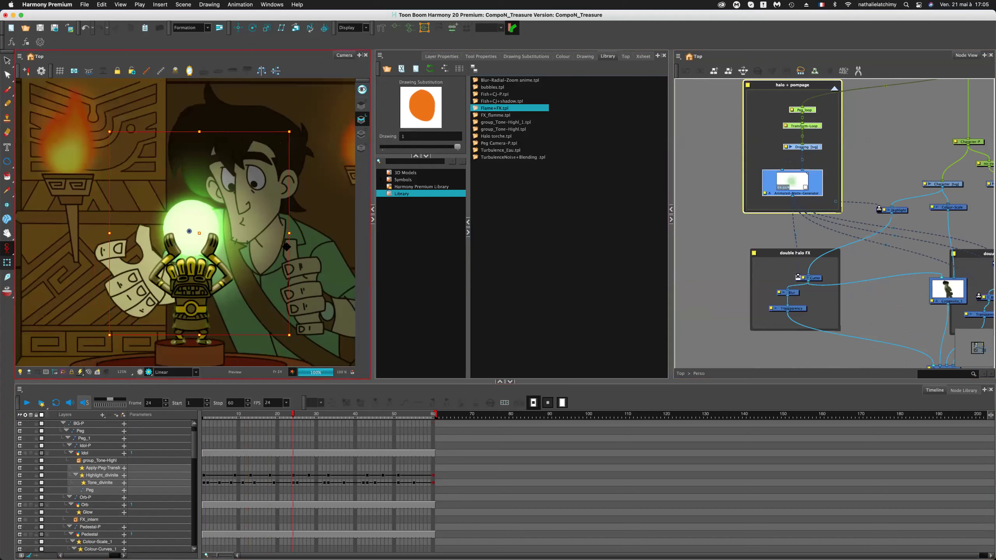
click(808, 227)
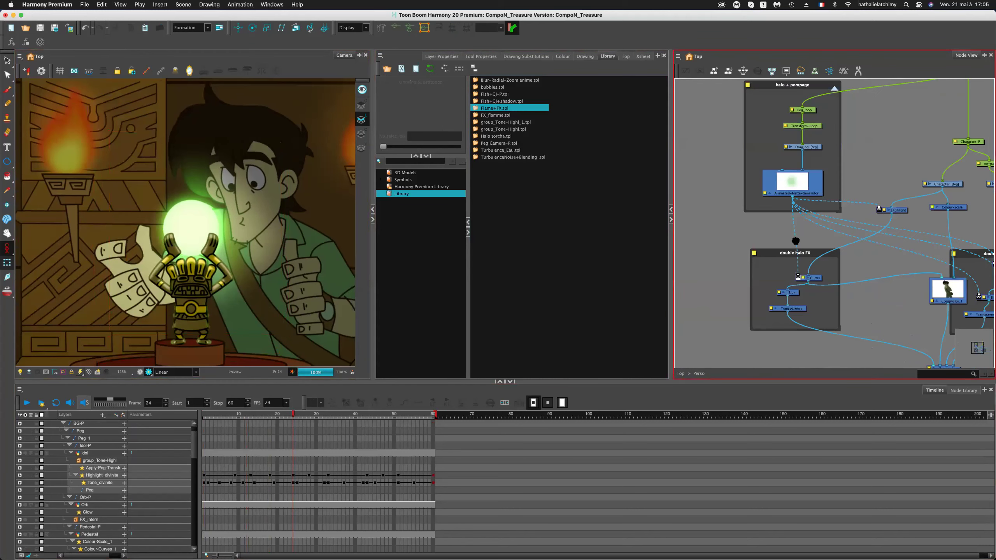
drag(796, 241, 710, 210)
drag(861, 258, 849, 260)
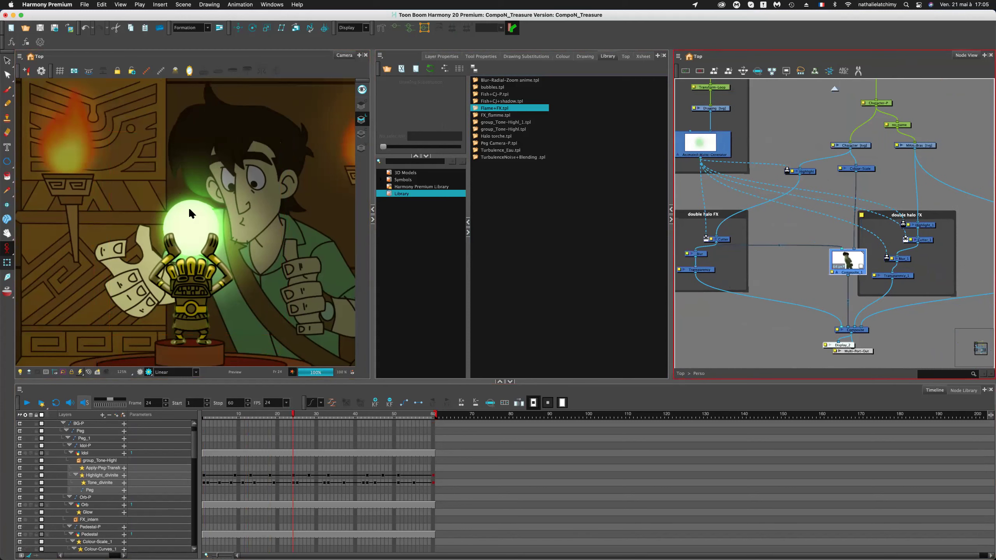
Examine the orb's green light on the character in the rendered view, then the full scene with its torches.
scroll(208, 191, up, 2)
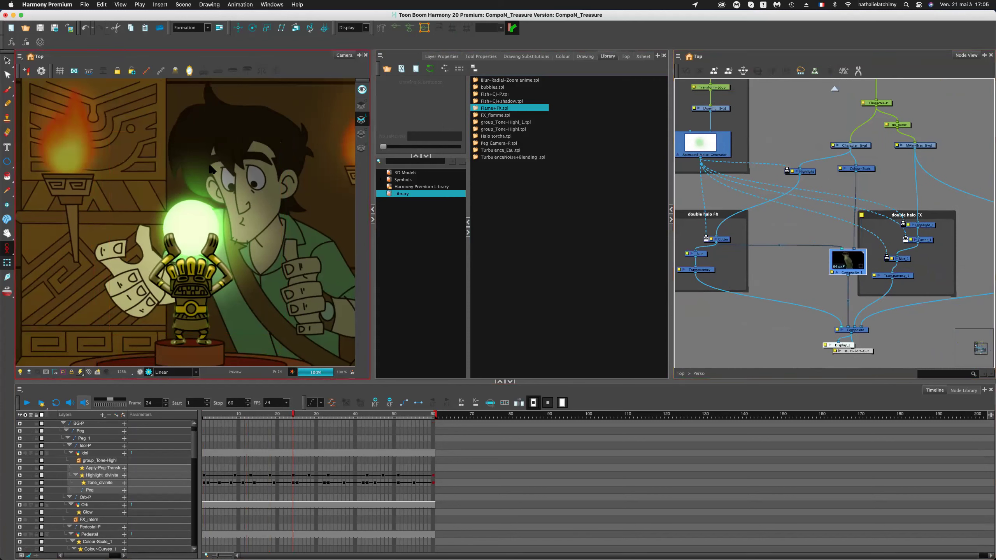
scroll(234, 178, down, 2)
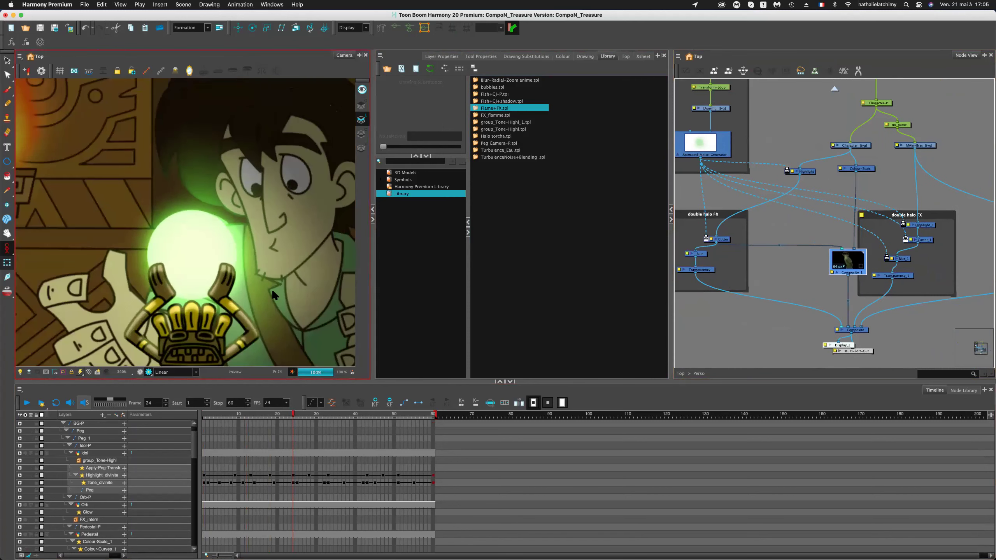
scroll(204, 267, down, 2)
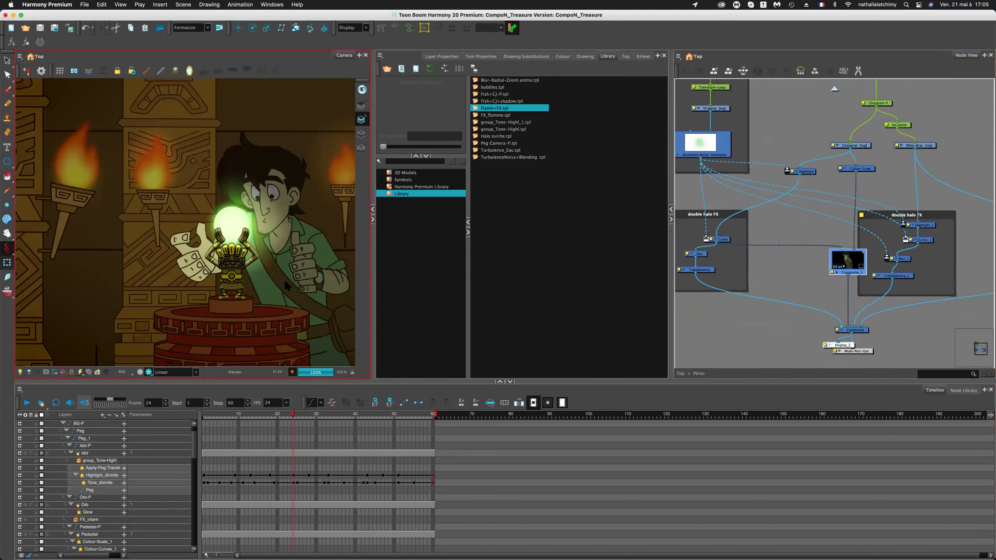
scroll(247, 271, down, 3)
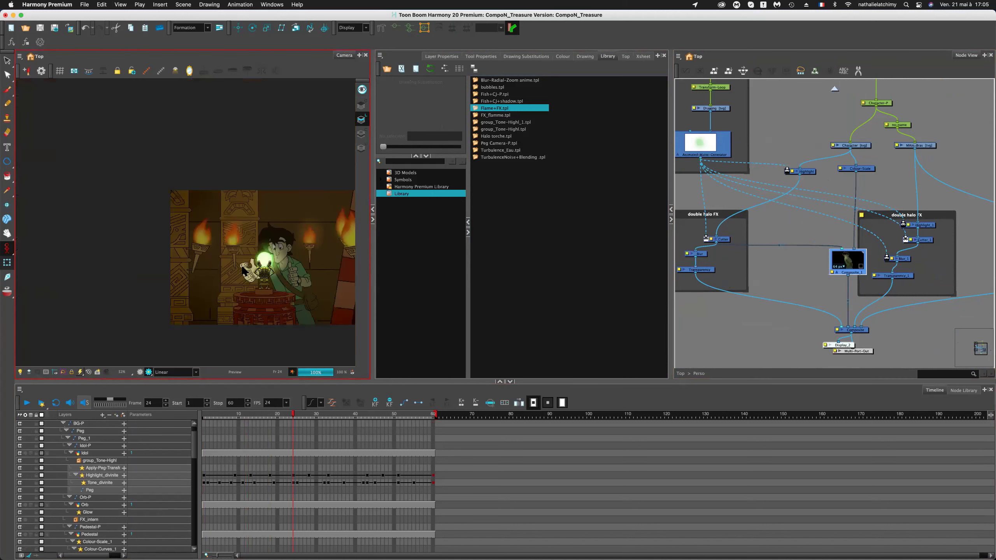
scroll(243, 271, right, 3)
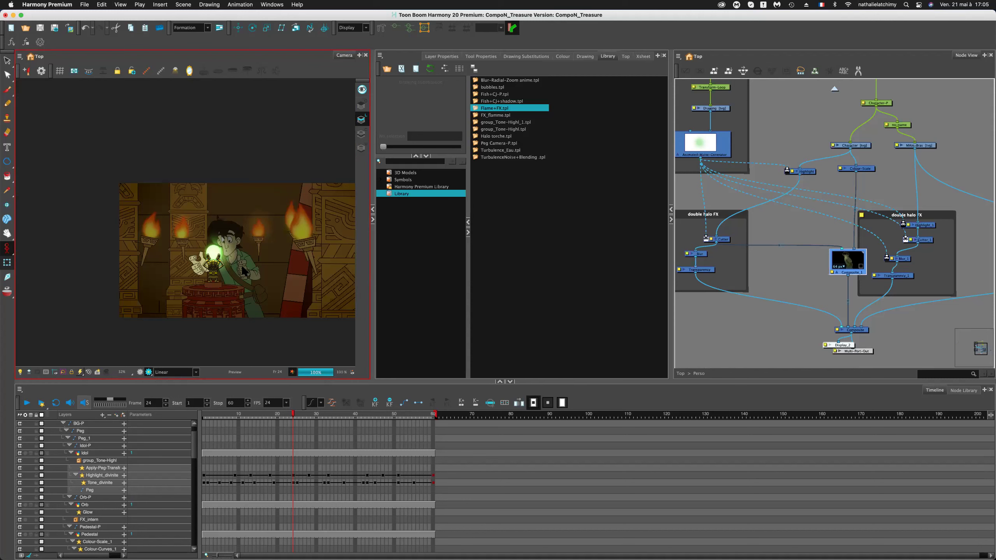
Switch to Finder and reposition the Treasure.mov preview window.
mouse_move(8, 367)
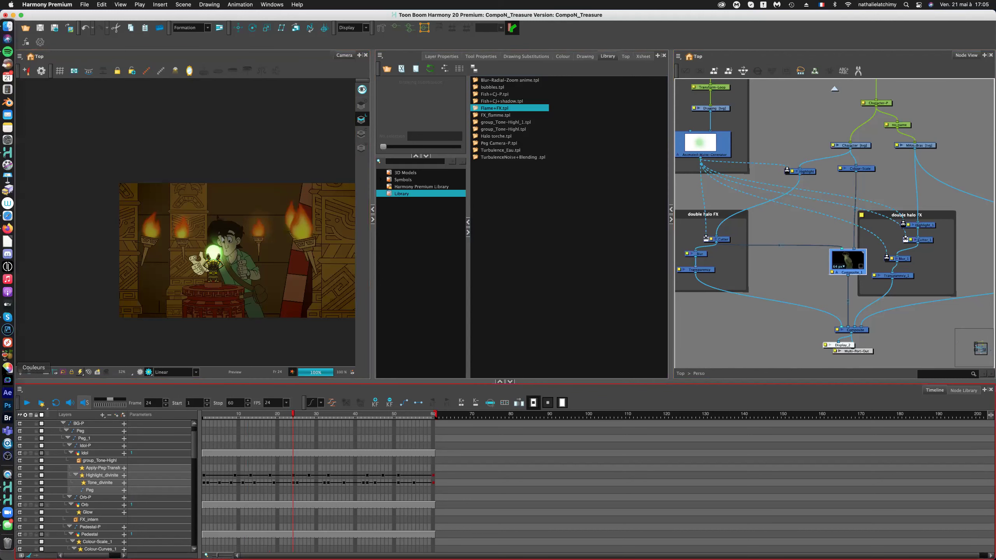
click(755, 331)
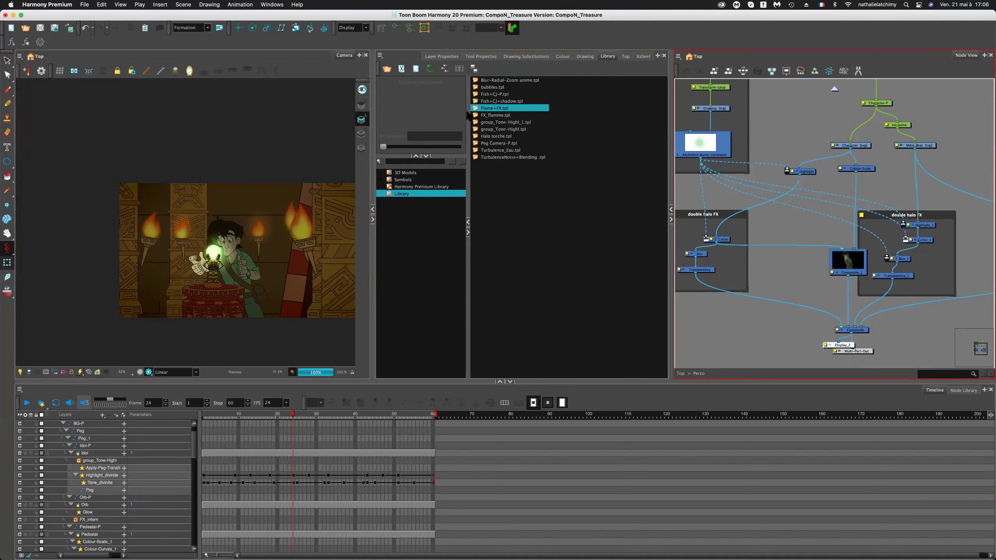
key(super+Tab)
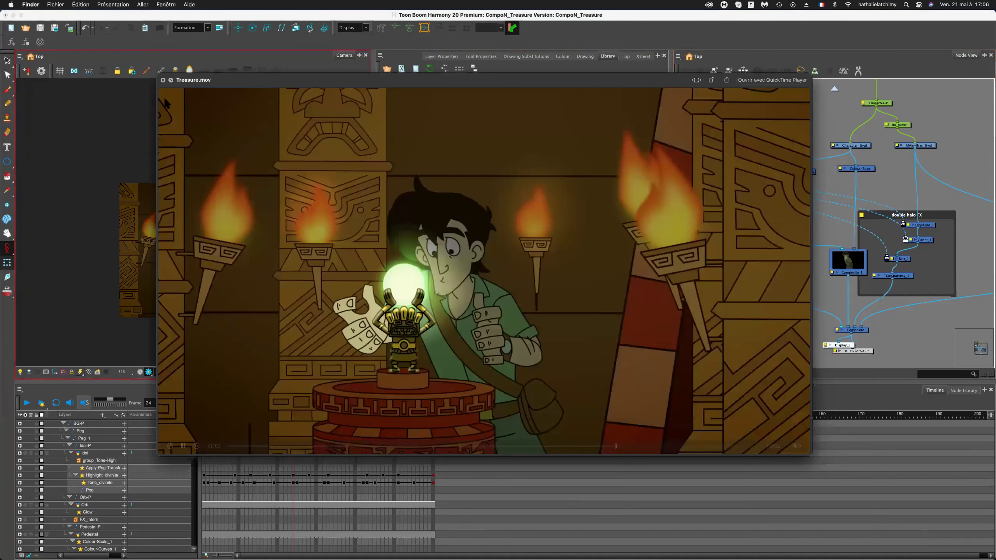
click(143, 4)
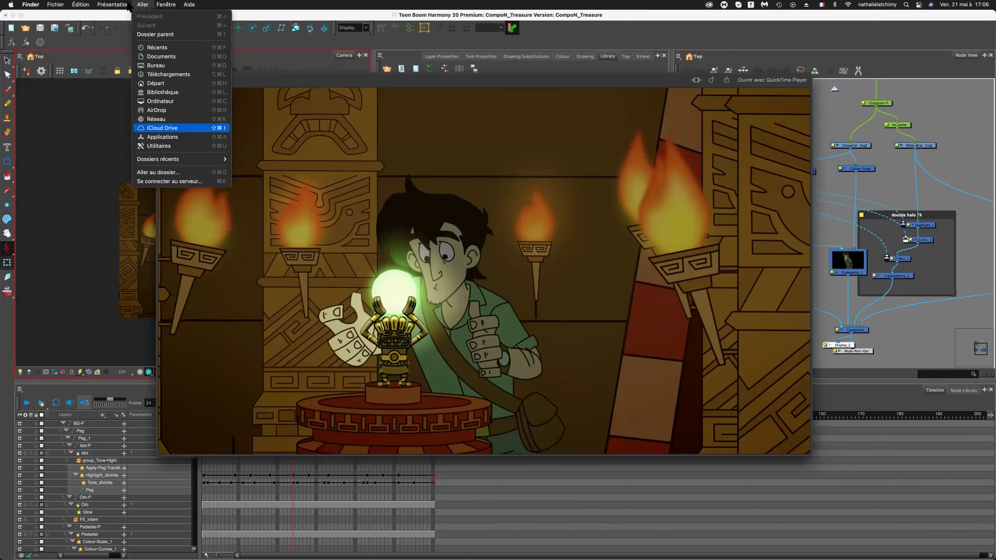
mouse_move(165, 5)
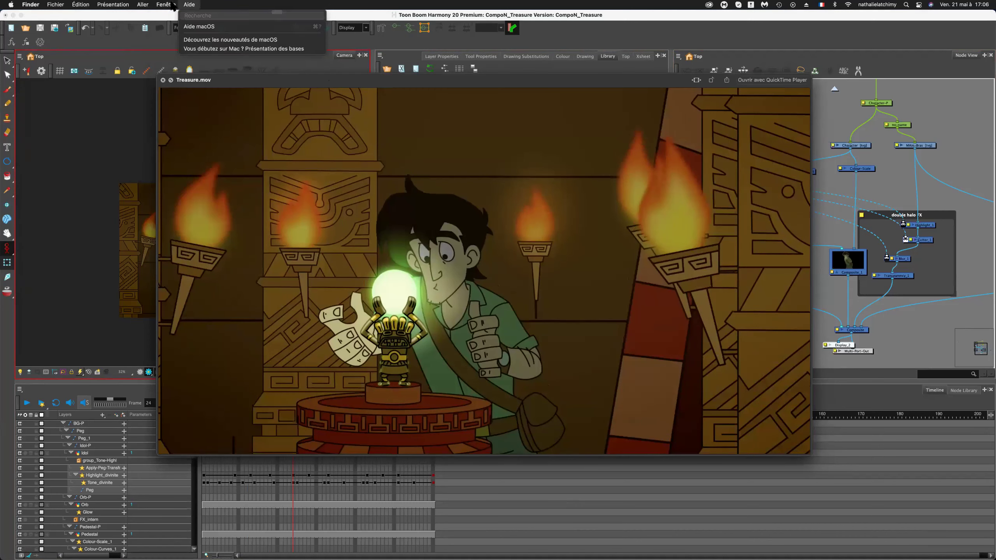
click(144, 11)
click(143, 4)
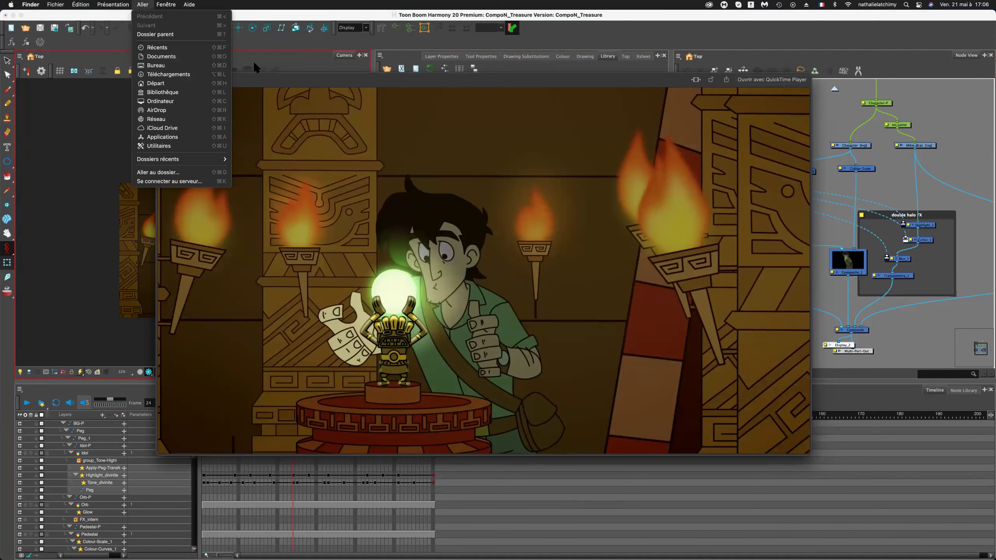
click(280, 84)
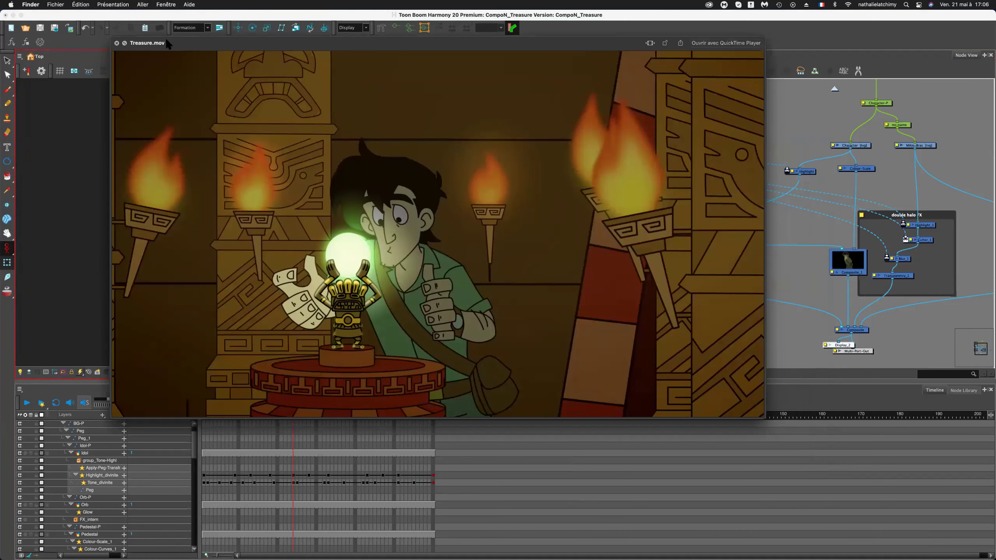
Replay the Treasure.mov render and close its preview.
mouse_move(122, 408)
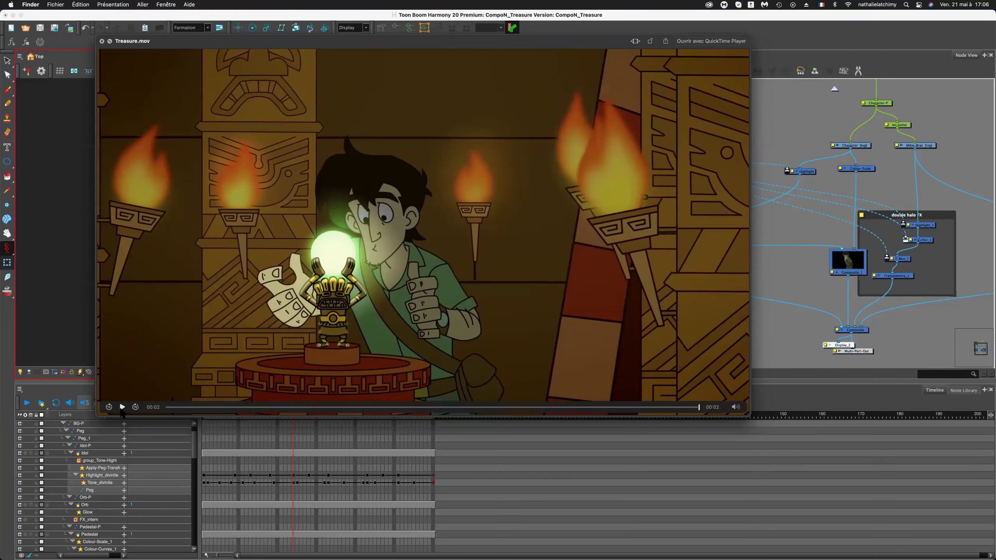
click(122, 407)
mouse_move(126, 406)
click(122, 407)
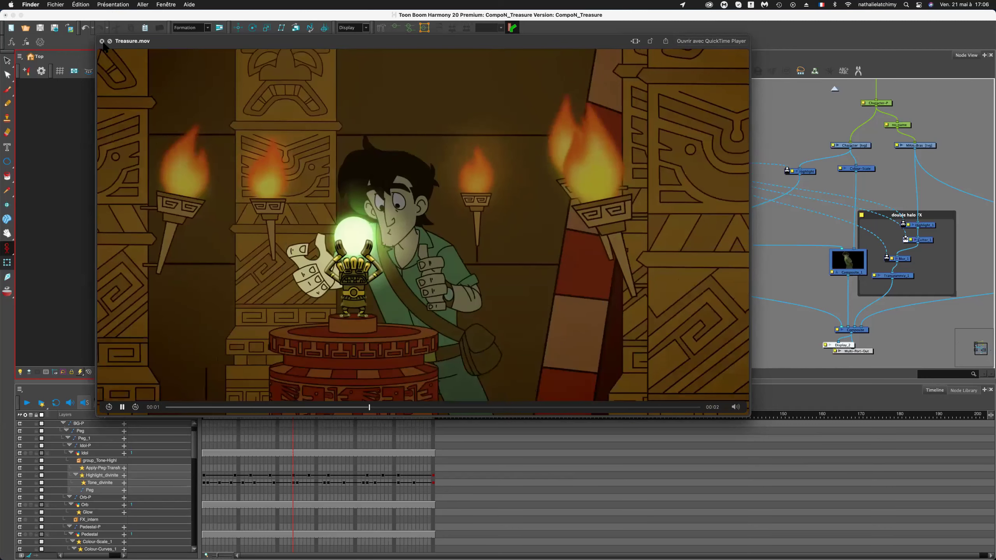
click(102, 41)
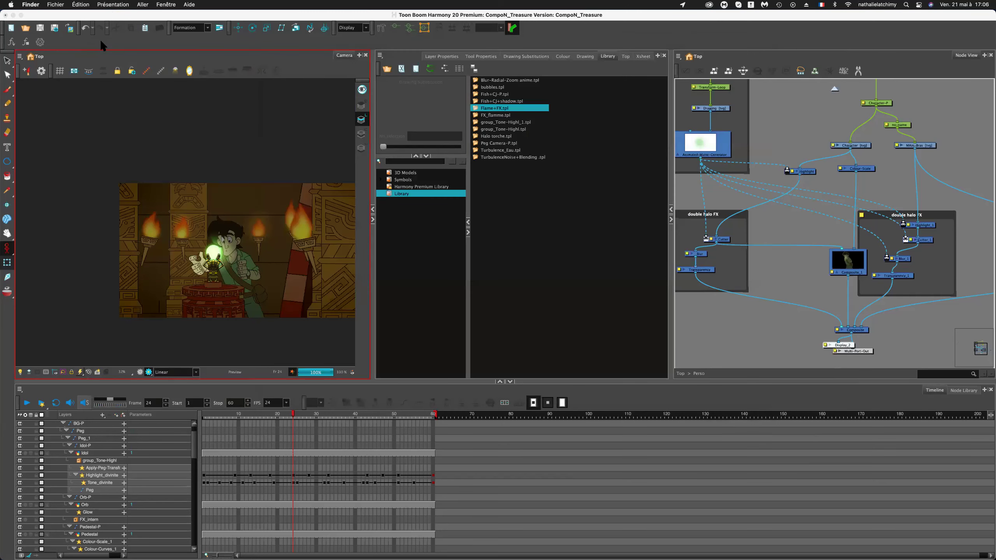
Return from the Perso group to the Top level and examine how the backdrops connect across the whole node network.
click(760, 324)
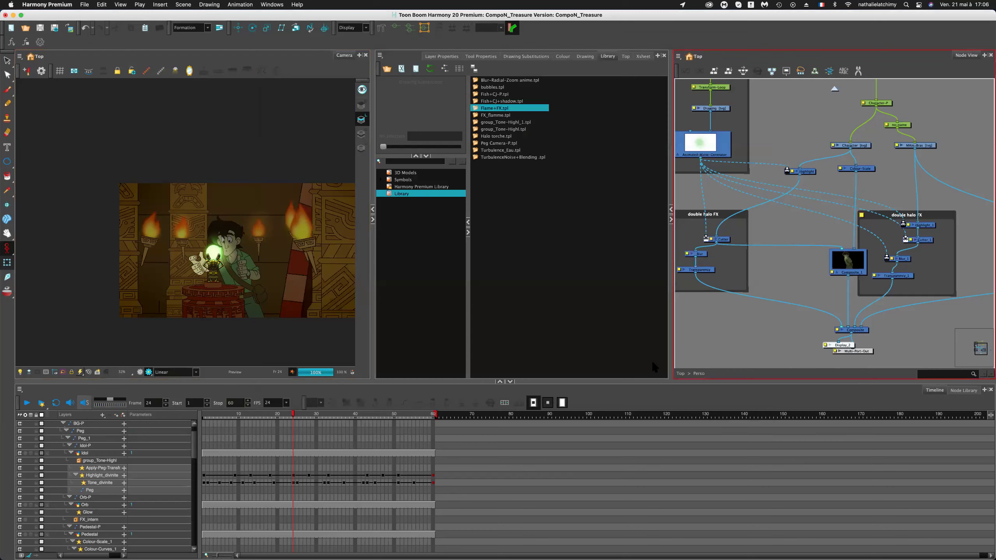
click(678, 373)
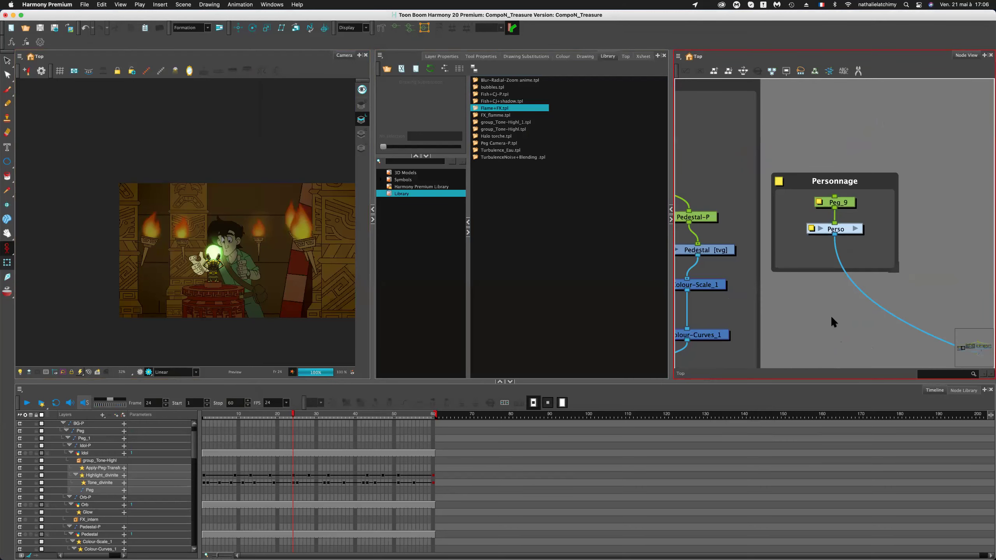
scroll(817, 307, down, 3)
scroll(817, 308, down, 2)
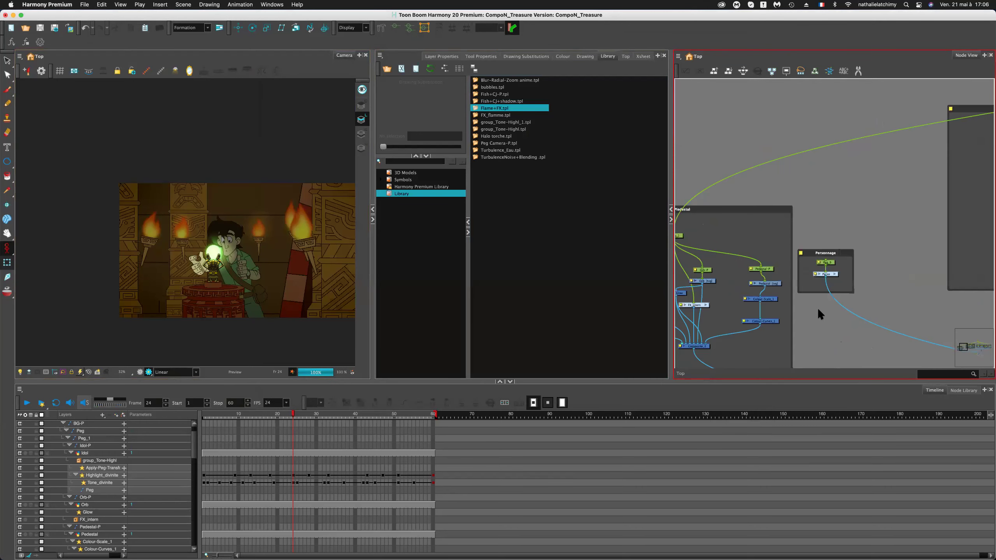
scroll(817, 308, down, 3)
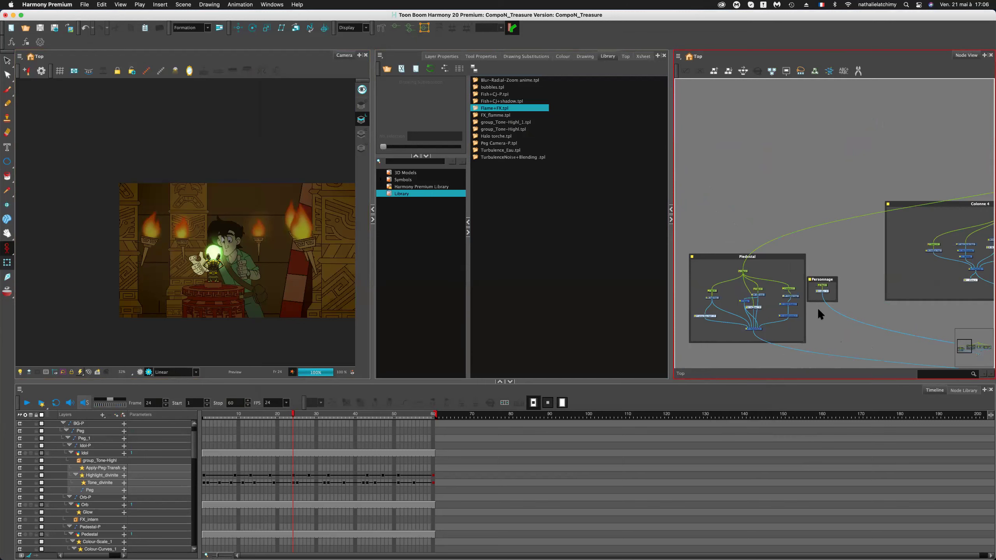
scroll(818, 308, up, 2)
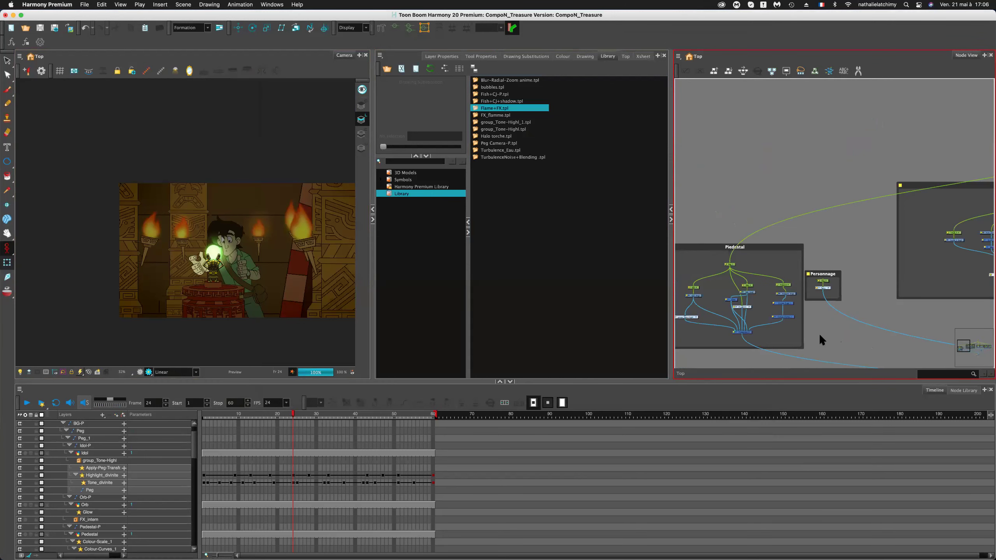
drag(852, 345, 800, 272)
scroll(800, 273, down, 3)
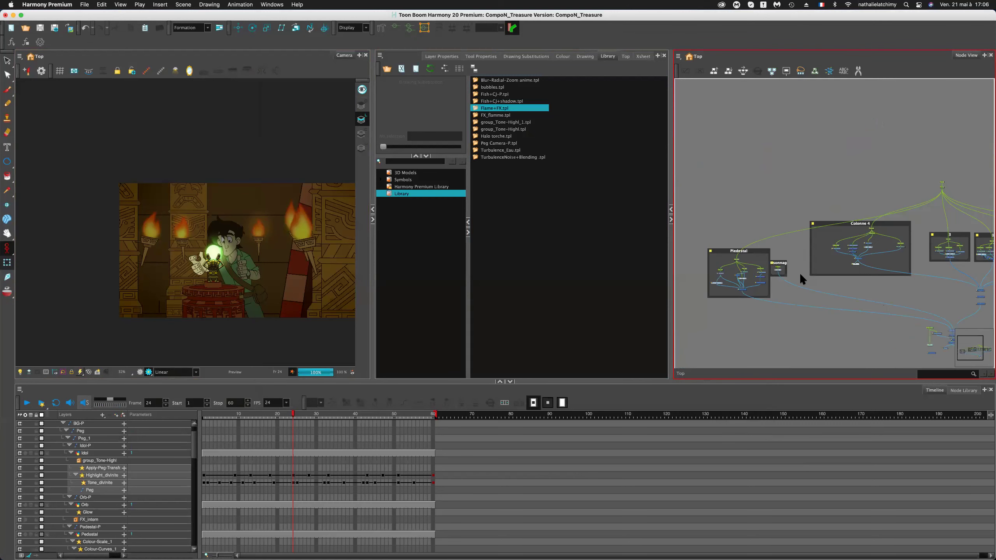
scroll(812, 264, right, 3)
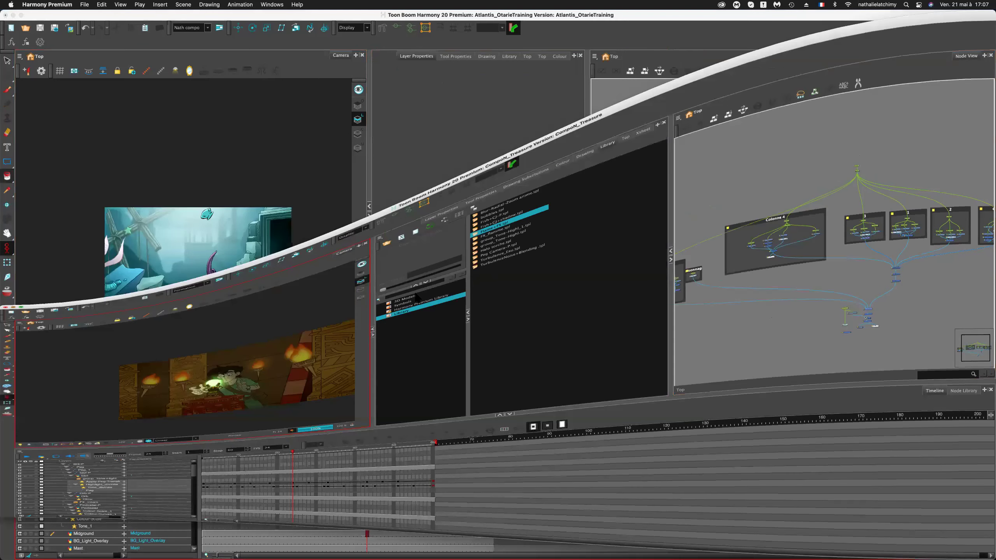
In the Atlantis_OtarieTraining project, select the Otarie drawing node and show its artwork in the Drawing view.
scroll(746, 261, left, 10)
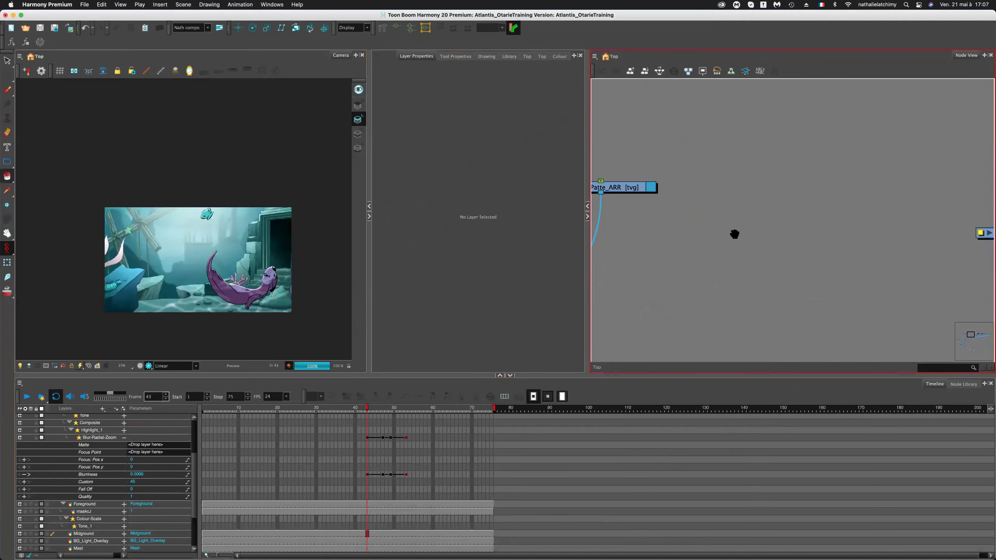
scroll(766, 191, right, 3)
click(734, 191)
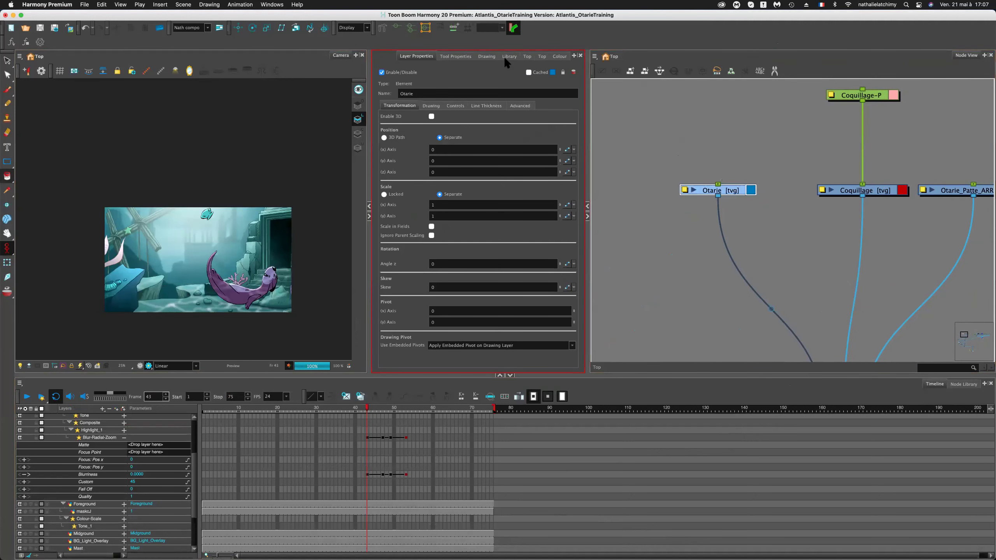
click(487, 56)
drag(529, 204, 431, 191)
Alternate between the Line Art and Colour Art layers to compare the Otarie drawing's content on each.
click(358, 133)
click(358, 119)
click(358, 134)
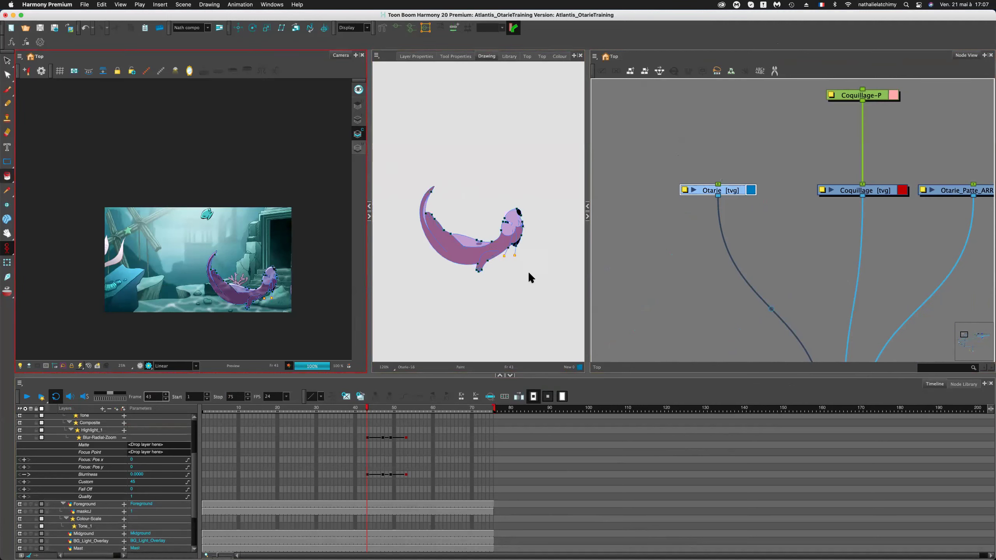
scroll(526, 275, up, 2)
click(364, 140)
click(357, 119)
click(358, 134)
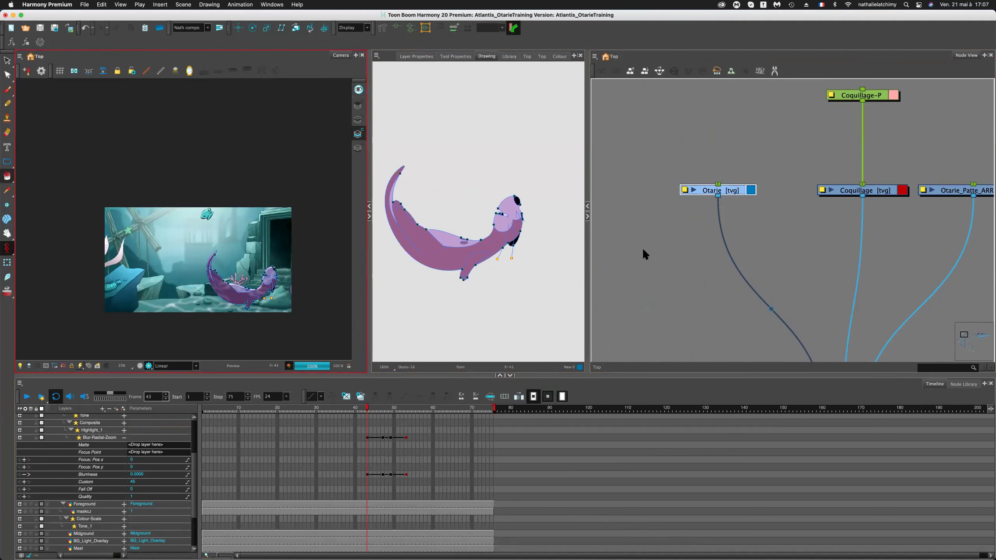
Switch back to the Line Art layer and reselect the Otarie node to view its line drawing.
click(656, 250)
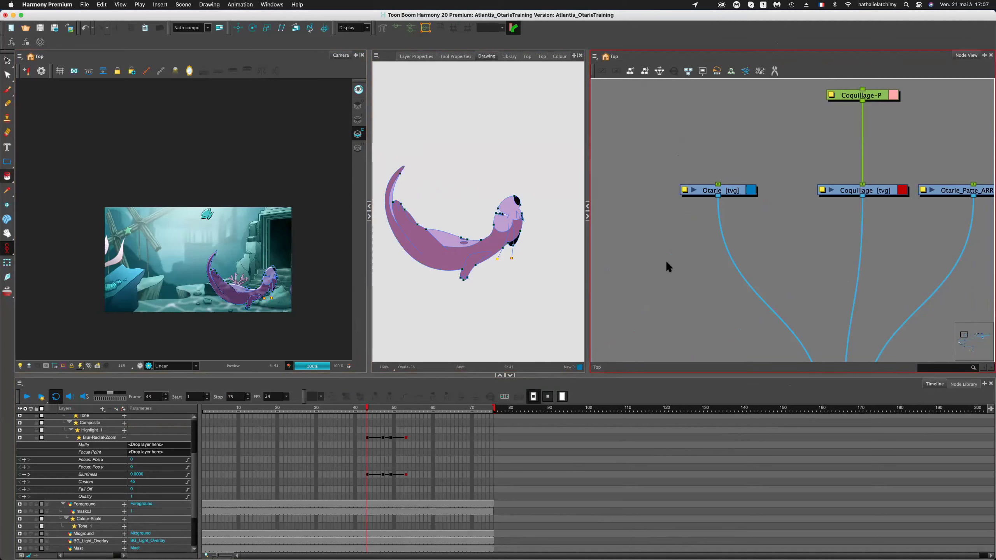
key(l)
click(274, 307)
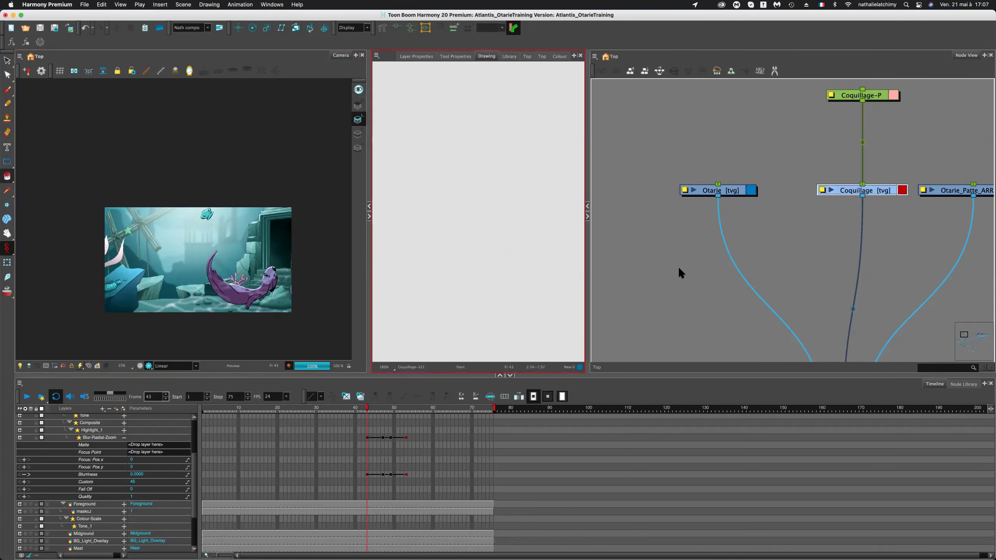
click(736, 196)
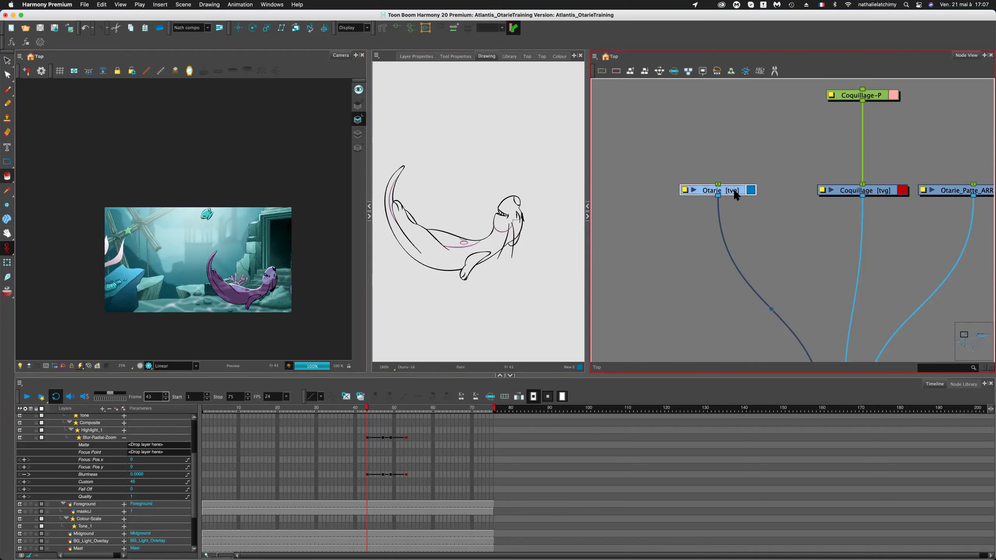
Bring up the template Library and browse the Node Library's Sapphire and Particle categories, down to the particle Examples.
click(675, 237)
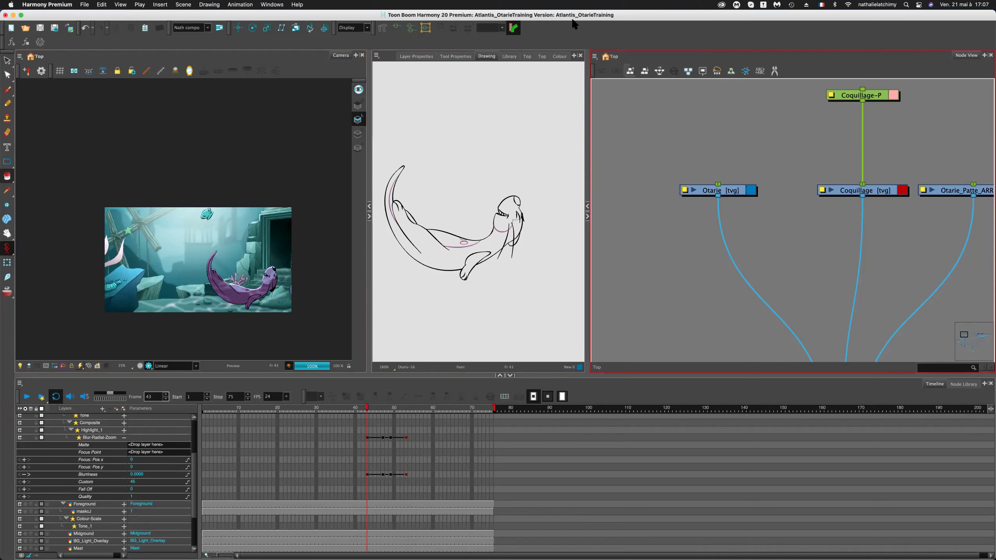
click(508, 57)
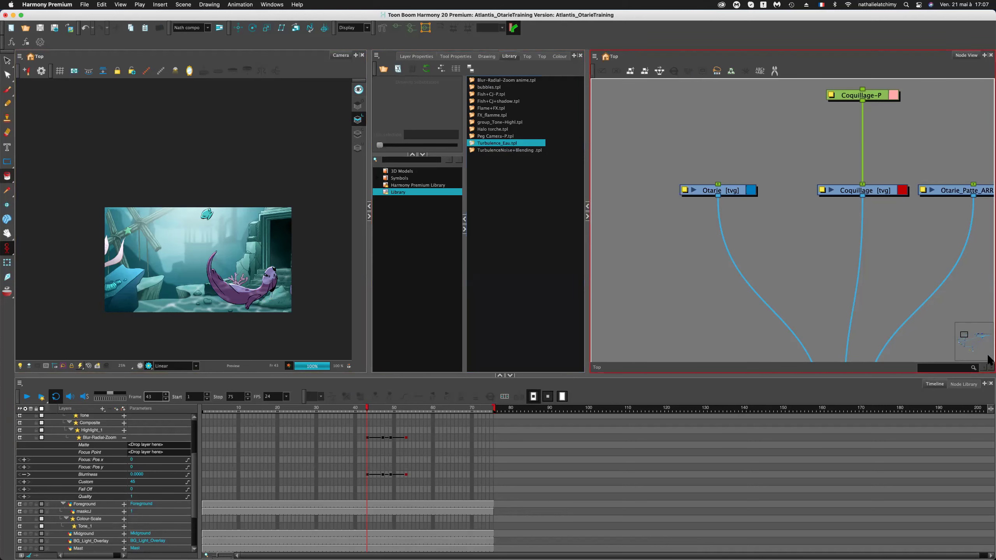
click(964, 384)
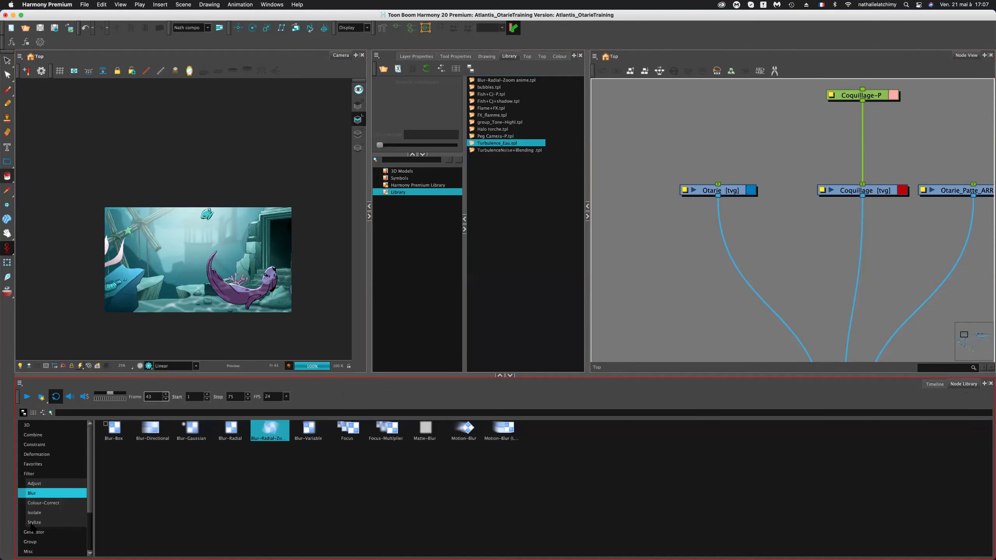
scroll(34, 532, down, 3)
click(32, 532)
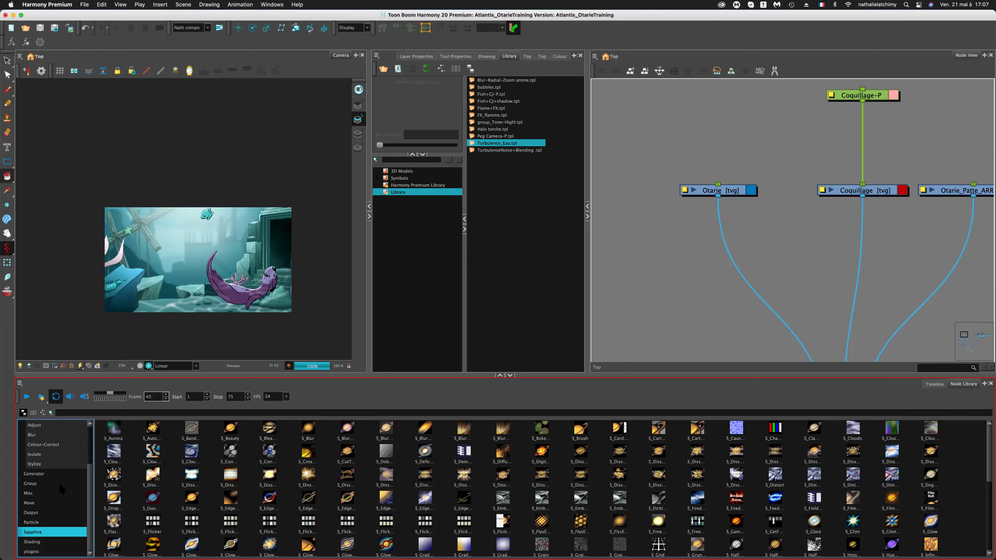
click(39, 523)
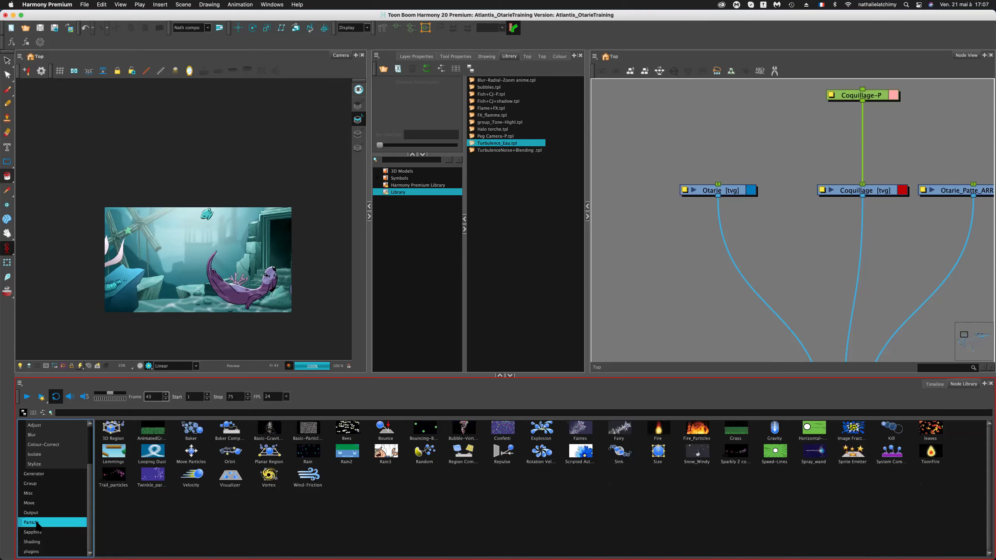
double_click(39, 523)
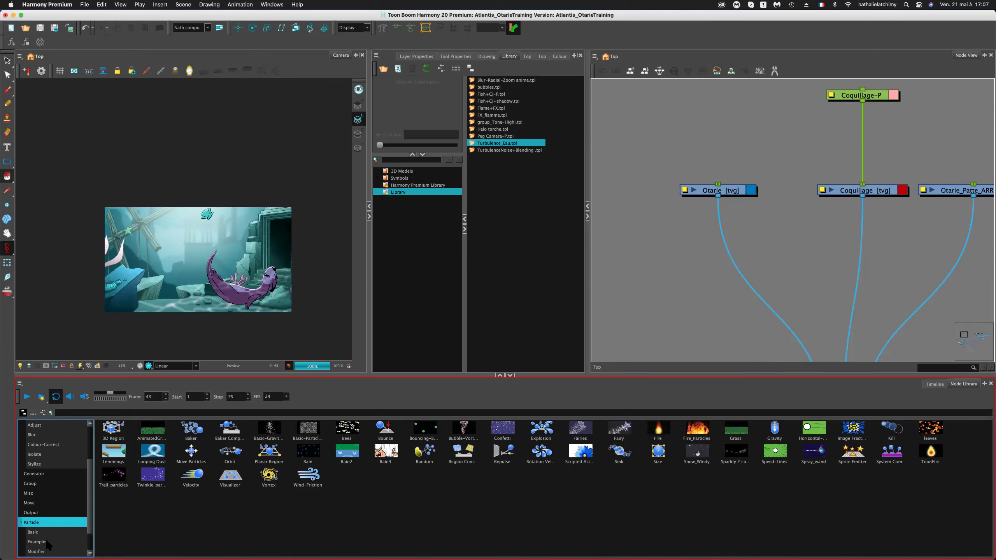
click(45, 542)
Add the Confetti particle example to the node network, inspect the nodes inside its group and return to the Top level.
drag(347, 429, 640, 270)
click(651, 248)
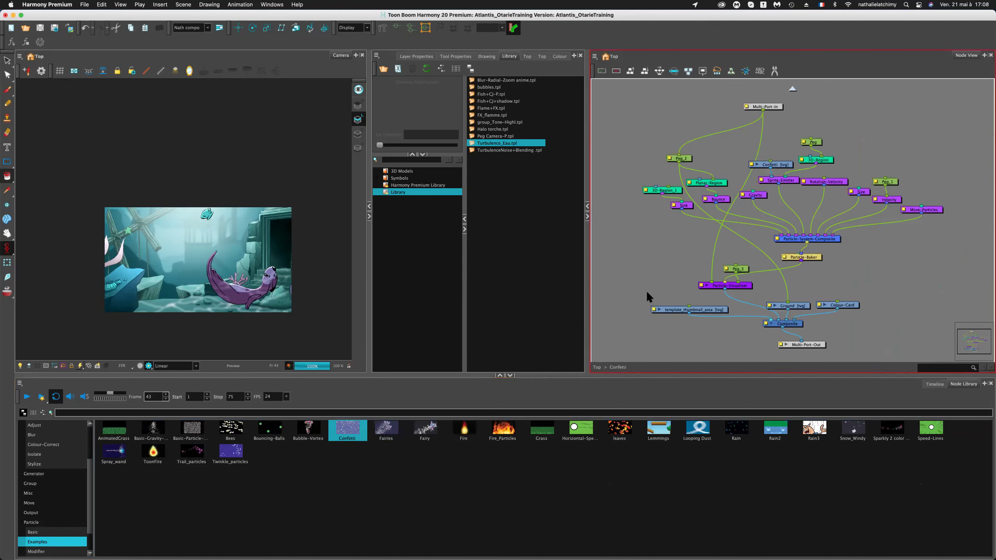
click(595, 368)
Connect the Confetti group to the Comp_anime_1 composite and preview the particles at frame 12.
drag(793, 232, 942, 338)
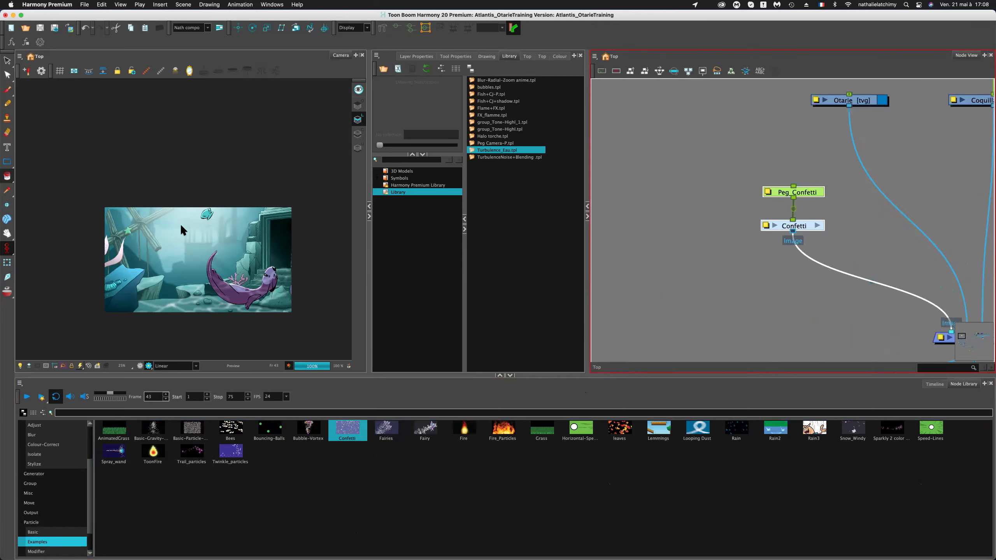
click(794, 385)
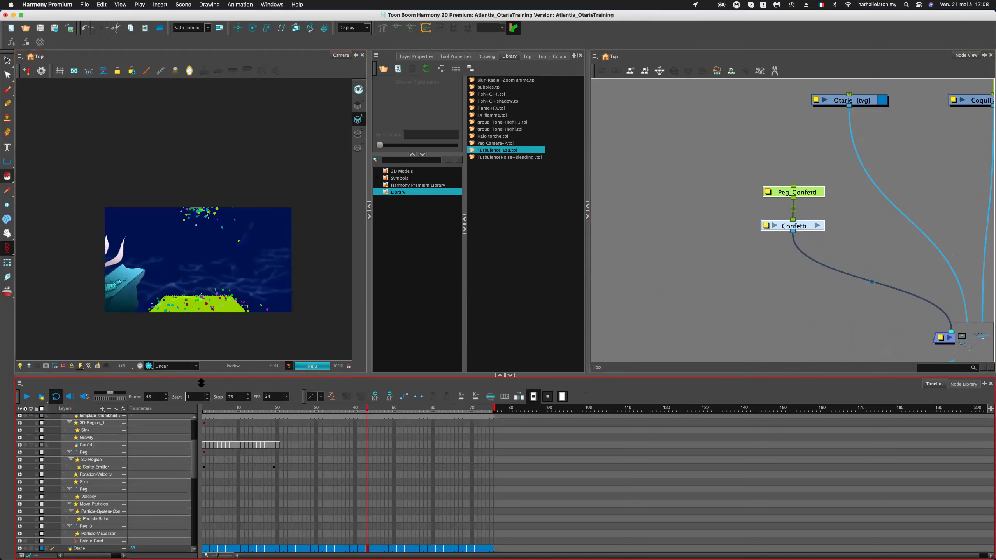
drag(266, 412, 247, 412)
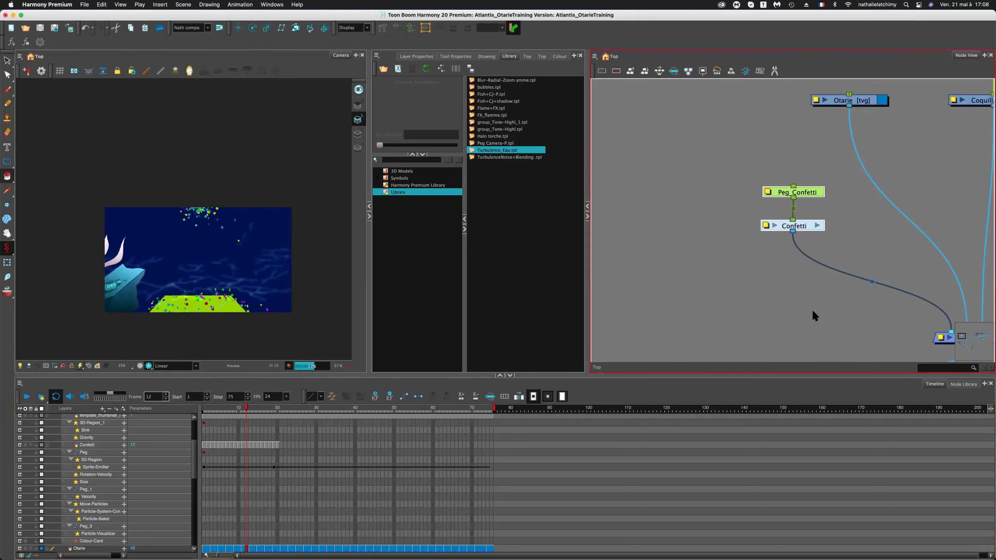
Delete the Confetti group and its Peg_Confetti from the network, including their drawing files and element folders.
drag(831, 311, 637, 299)
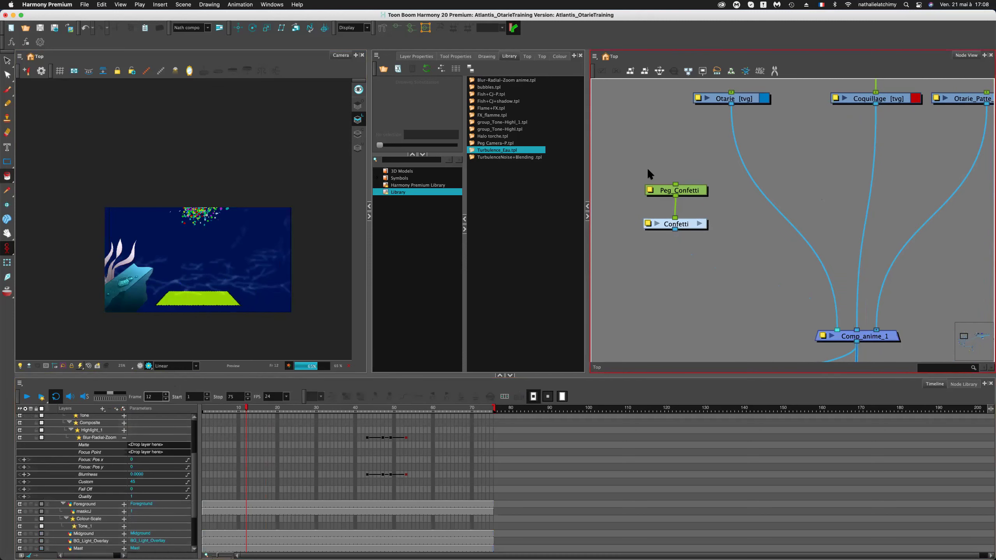
key(Delete)
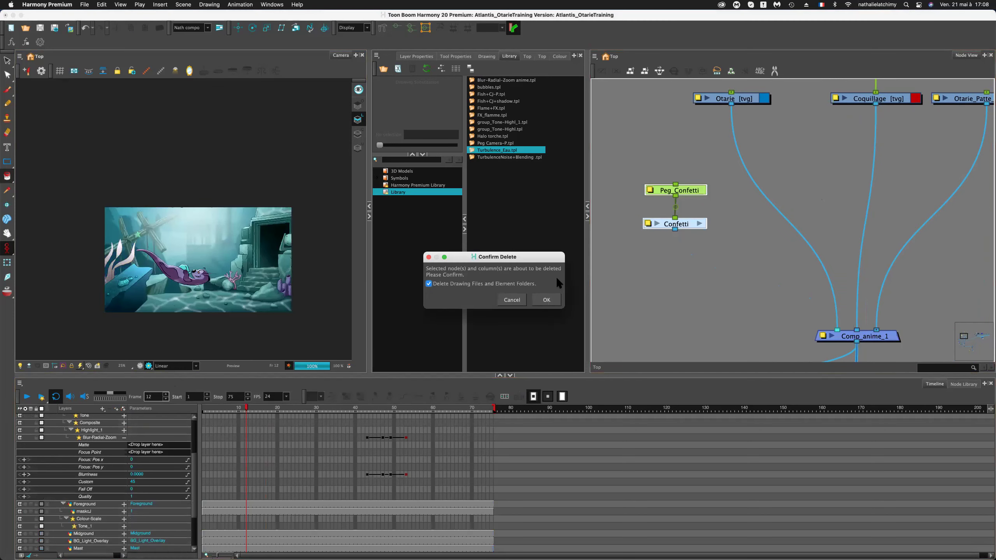
click(546, 300)
click(685, 251)
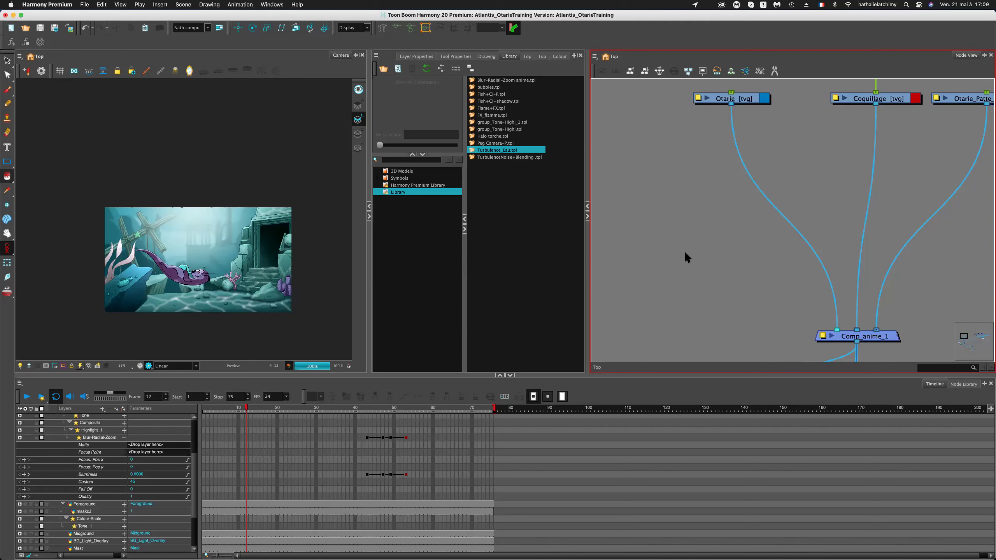
Return to the Node Library and browse the nodes in the Generator and Filter categories.
click(934, 384)
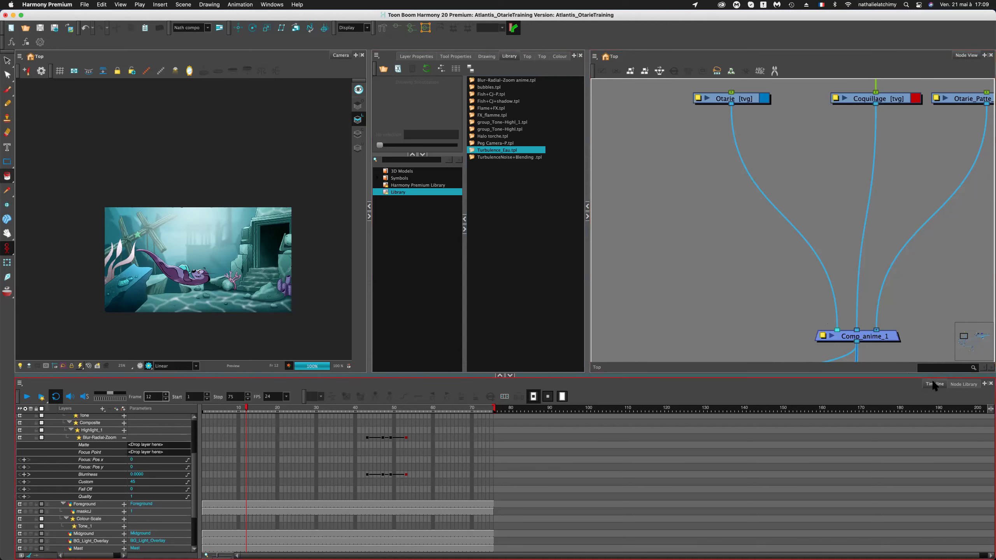
click(964, 385)
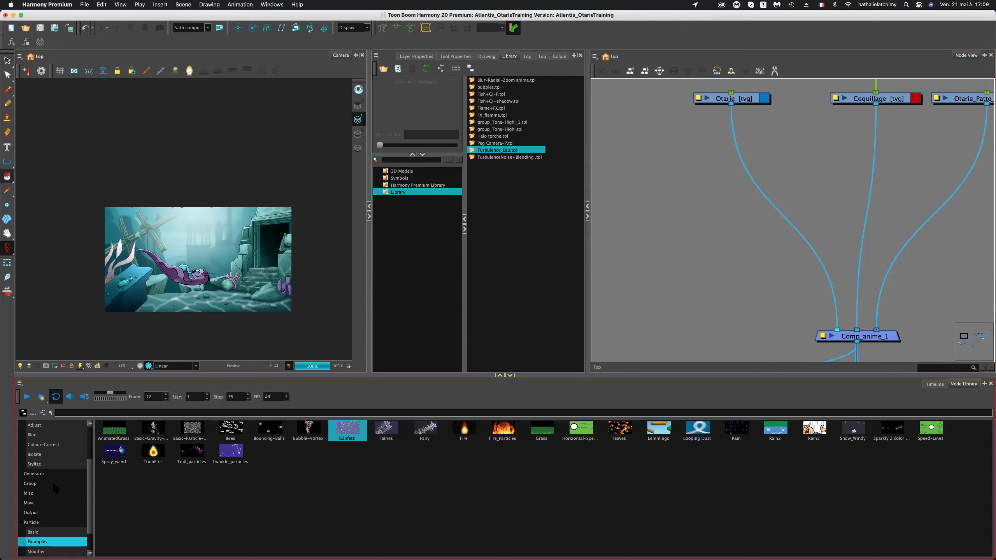
click(51, 473)
scroll(59, 447, up, 3)
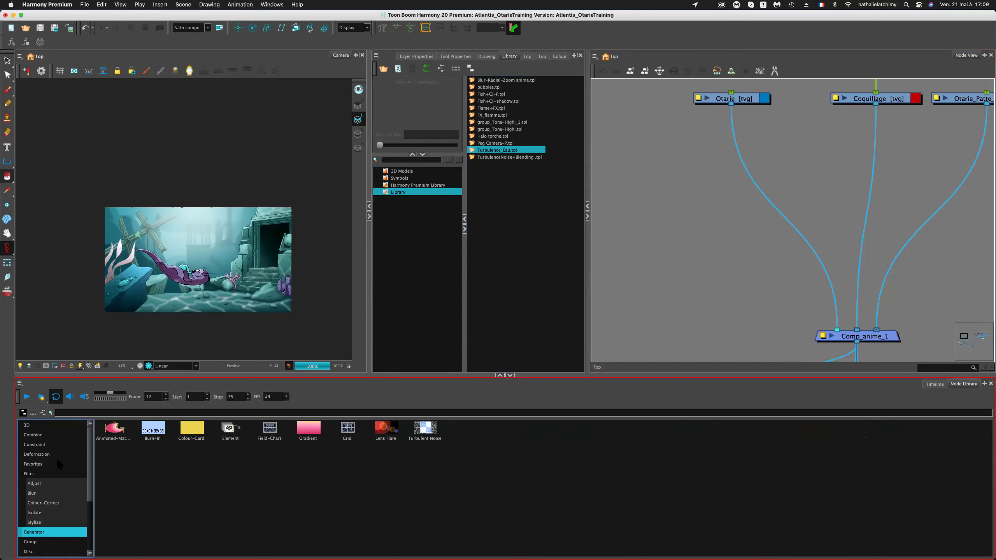
click(41, 476)
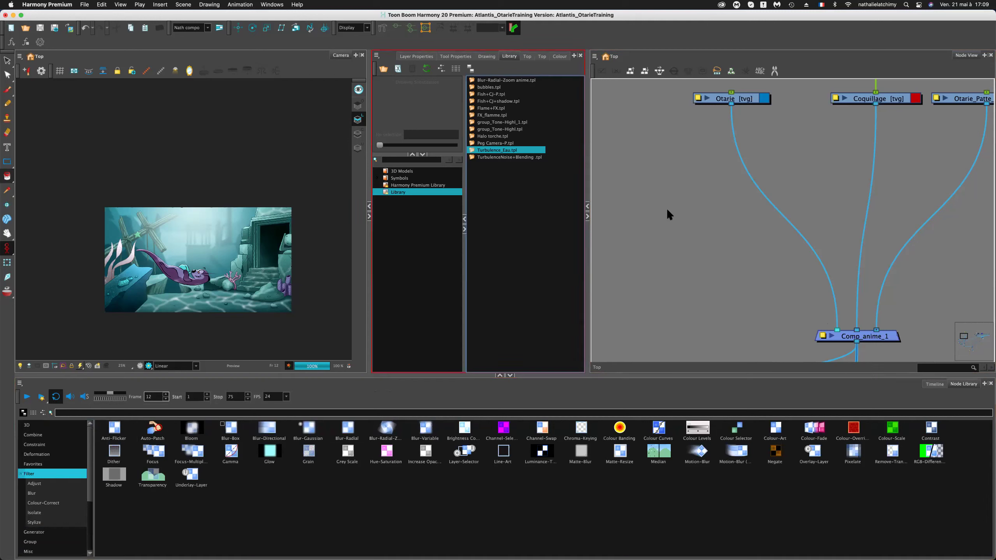
Add the FX_flamme template from the Library beside the Otarie branch, inspect its inner nodes and return to the Top level.
click(486, 115)
drag(487, 115, 674, 221)
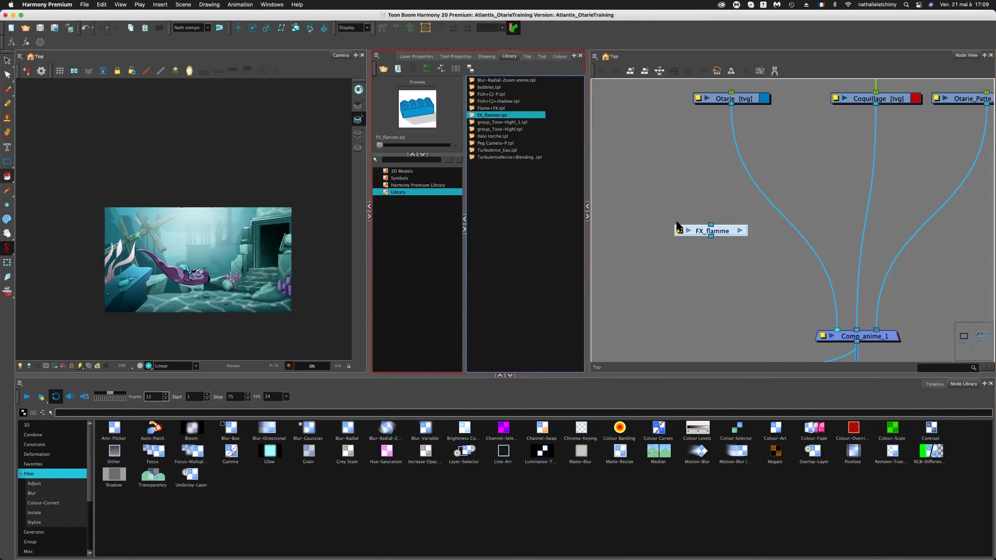
click(741, 230)
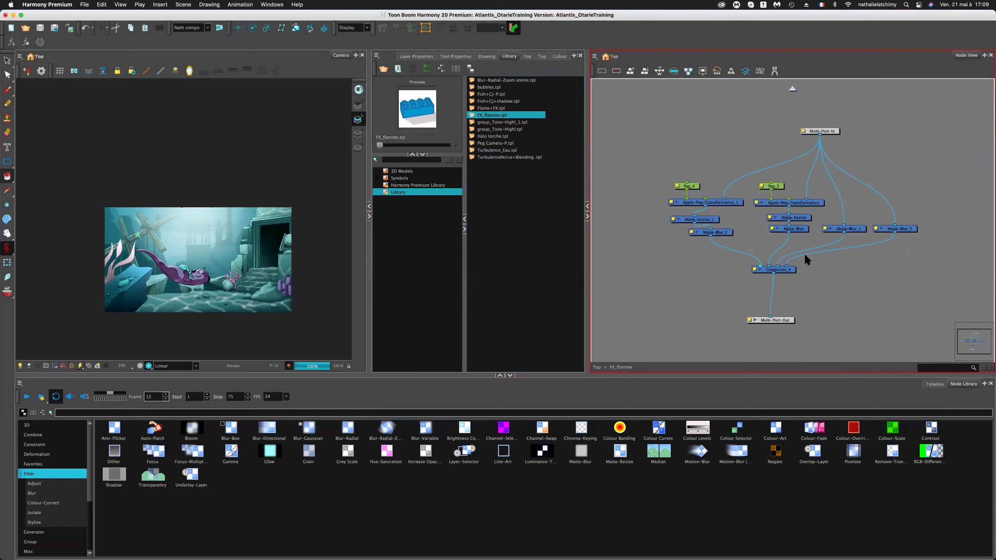
click(597, 367)
Reopen the FX_flamme group, select its effect nodes to examine how they connect, and go back to the Top level.
drag(797, 226, 761, 160)
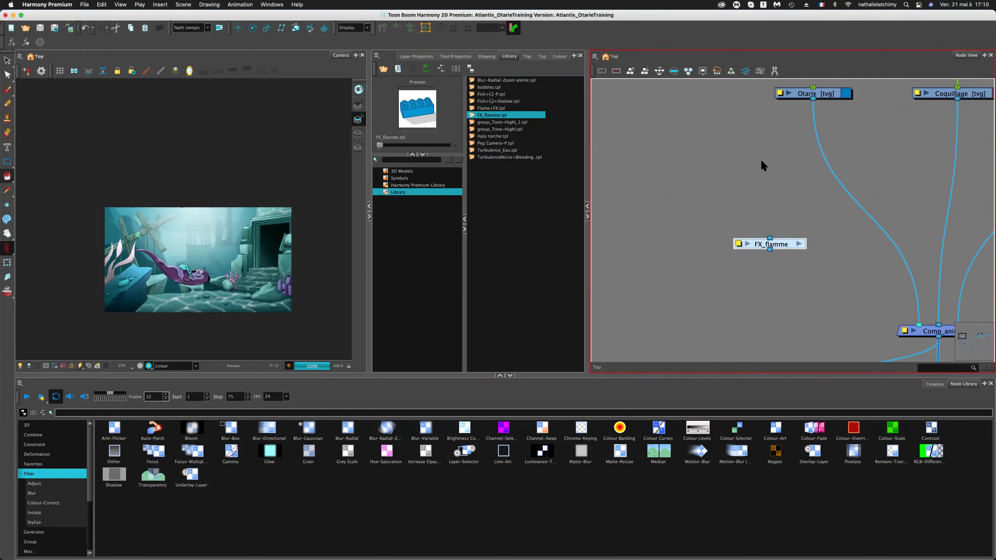
drag(778, 244, 744, 241)
click(770, 240)
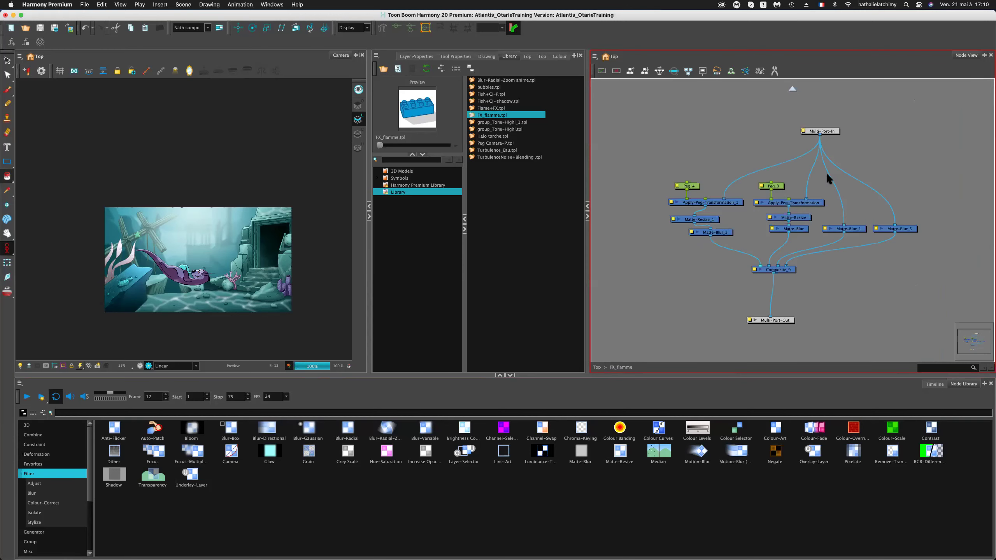
drag(909, 249, 645, 180)
scroll(720, 224, up, 3)
scroll(720, 223, down, 3)
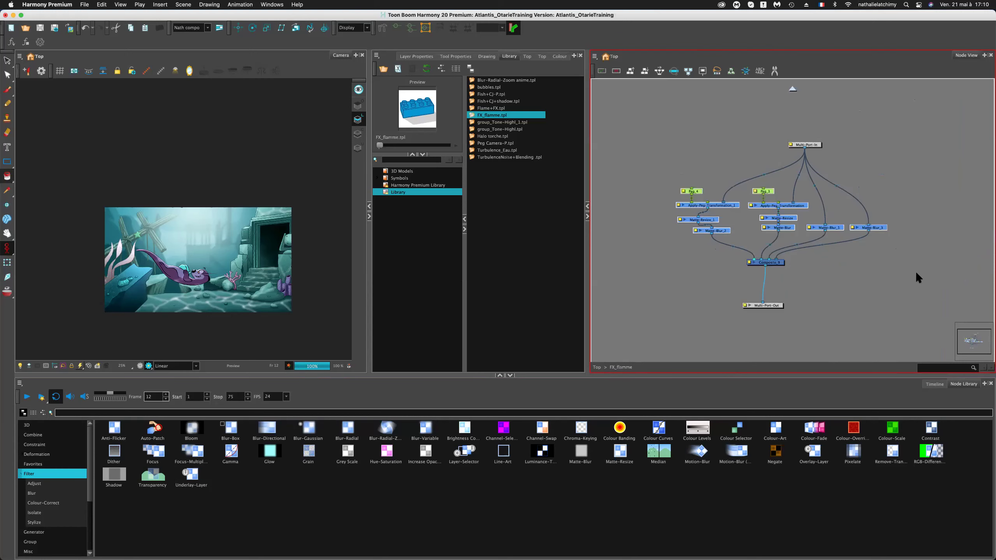
click(670, 343)
click(597, 368)
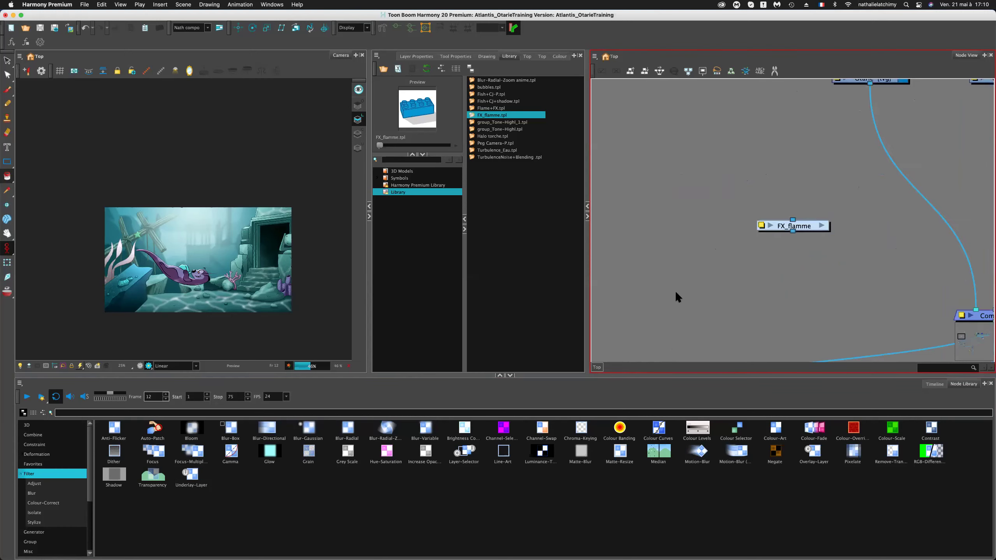